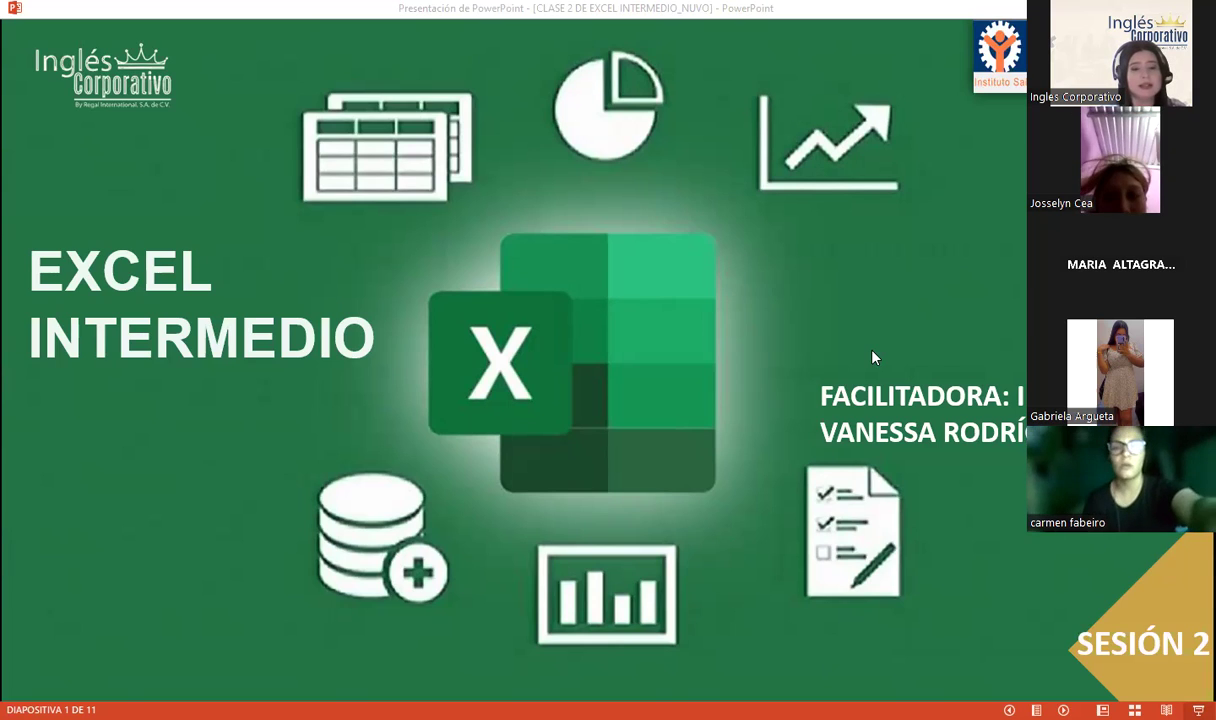
# Switch from the 'EXCEL INTERMEDIO' title slide to the browser showing the course page
pyautogui.hotkey('alt', 'Tab')
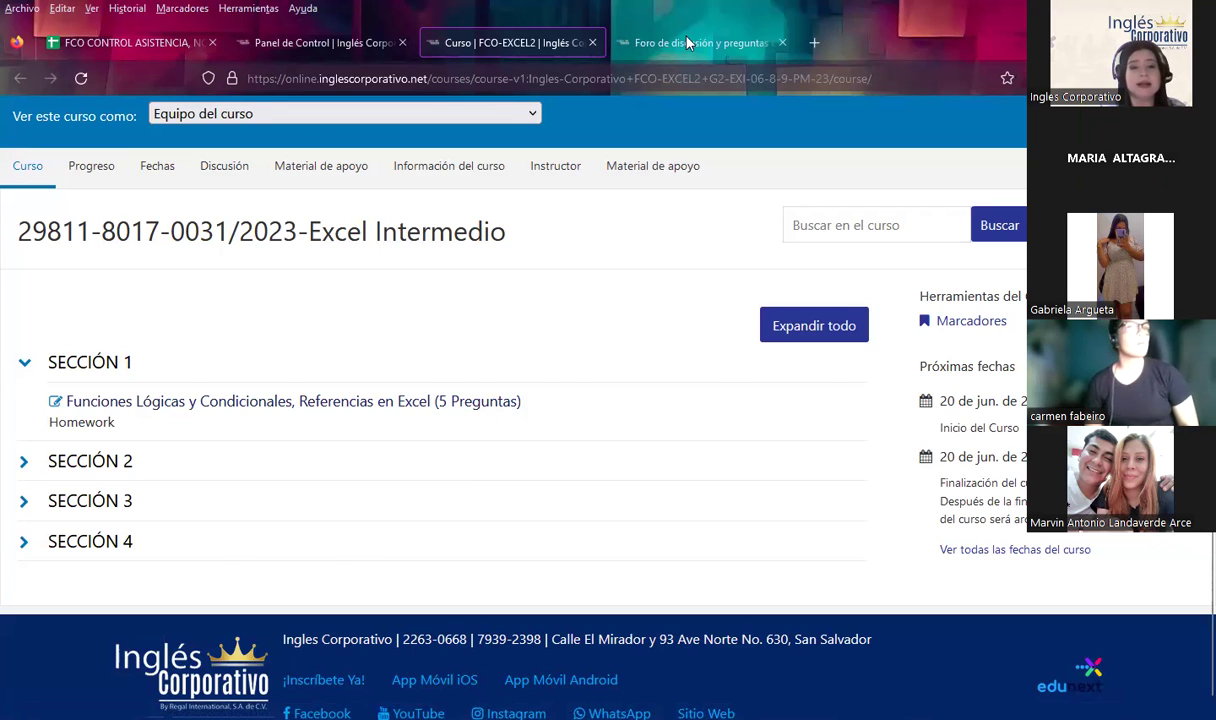
# Go to the forum tab and open lesson 1.1 'Funciones básicas: Max, Min, Contar, Promedio'
pyautogui.hotkey('ctrl', 'Tab')
pyautogui.scroll(-3, 592, 448)
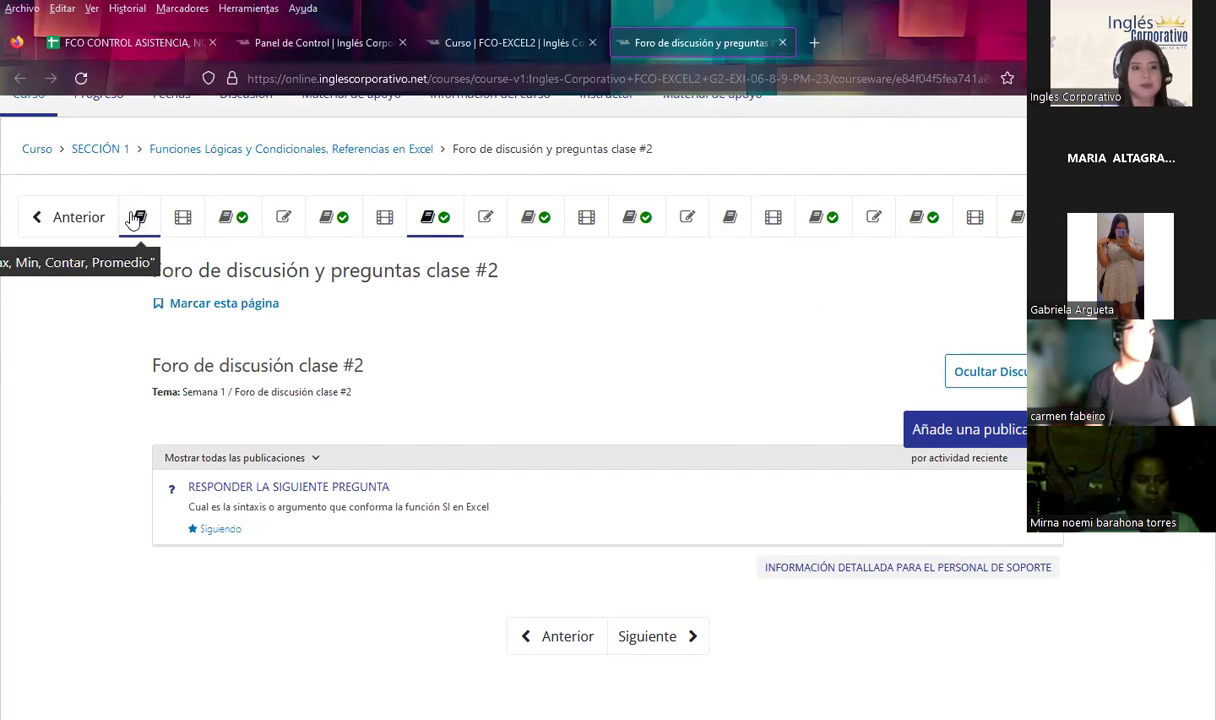
pyautogui.click(137, 212)
pyautogui.scroll(-2, 83, 422)
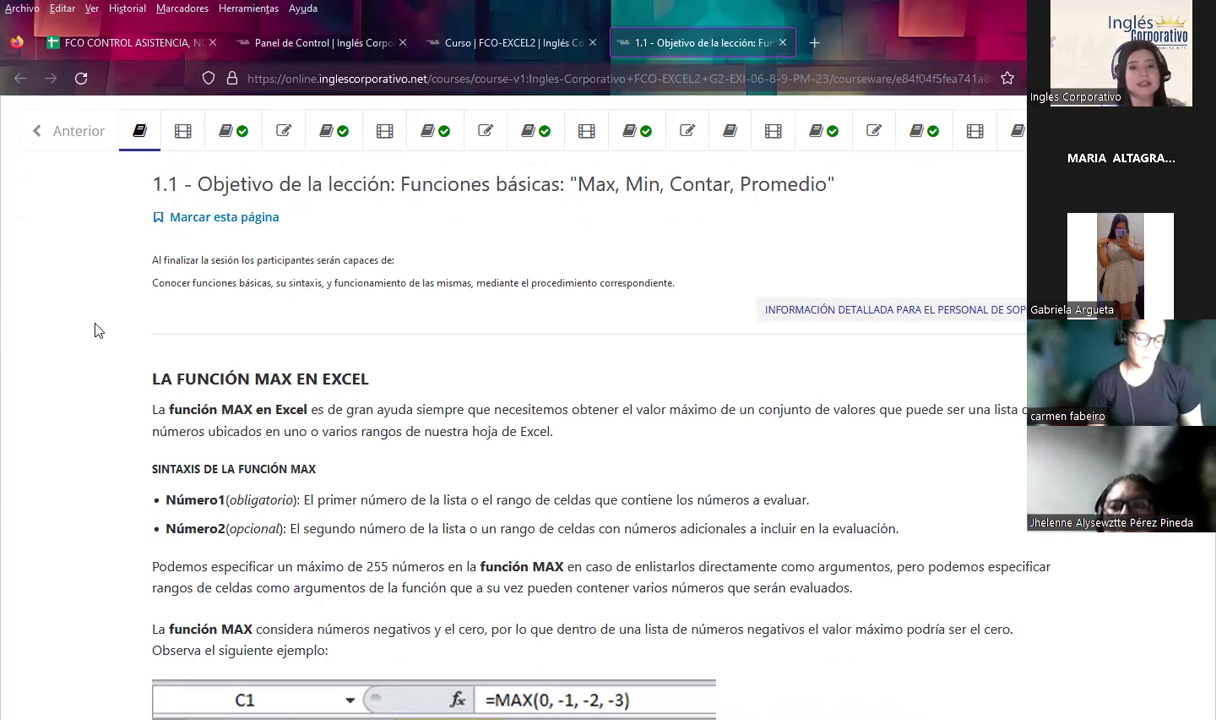
pyautogui.scroll(3, 111, 250)
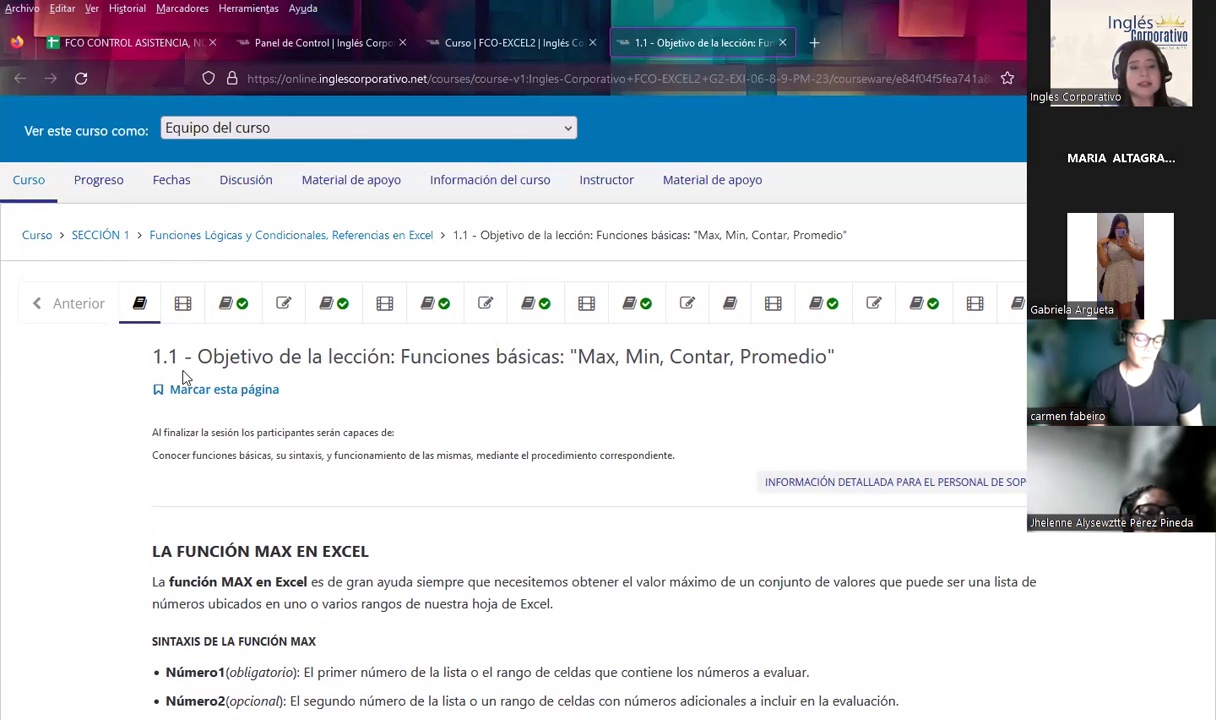
# Open the class #1 discussion forum unit, then lesson 1.2 on the SI function
pyautogui.click(224, 305)
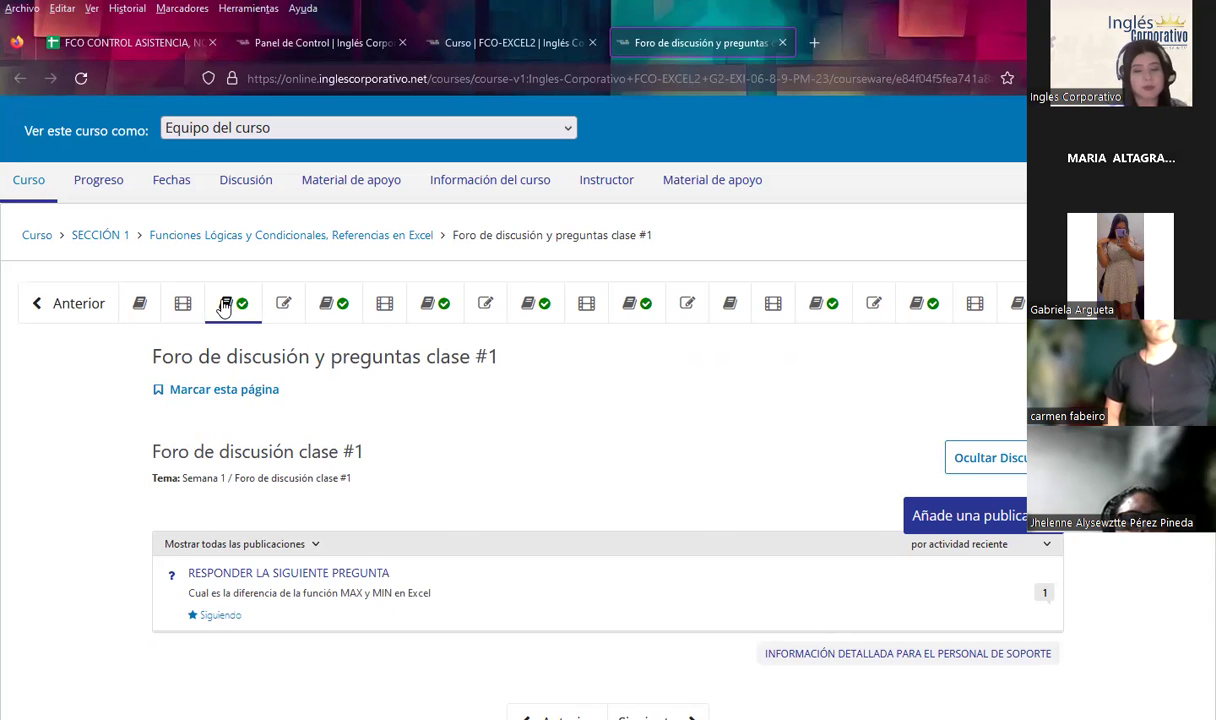
pyautogui.click(333, 303)
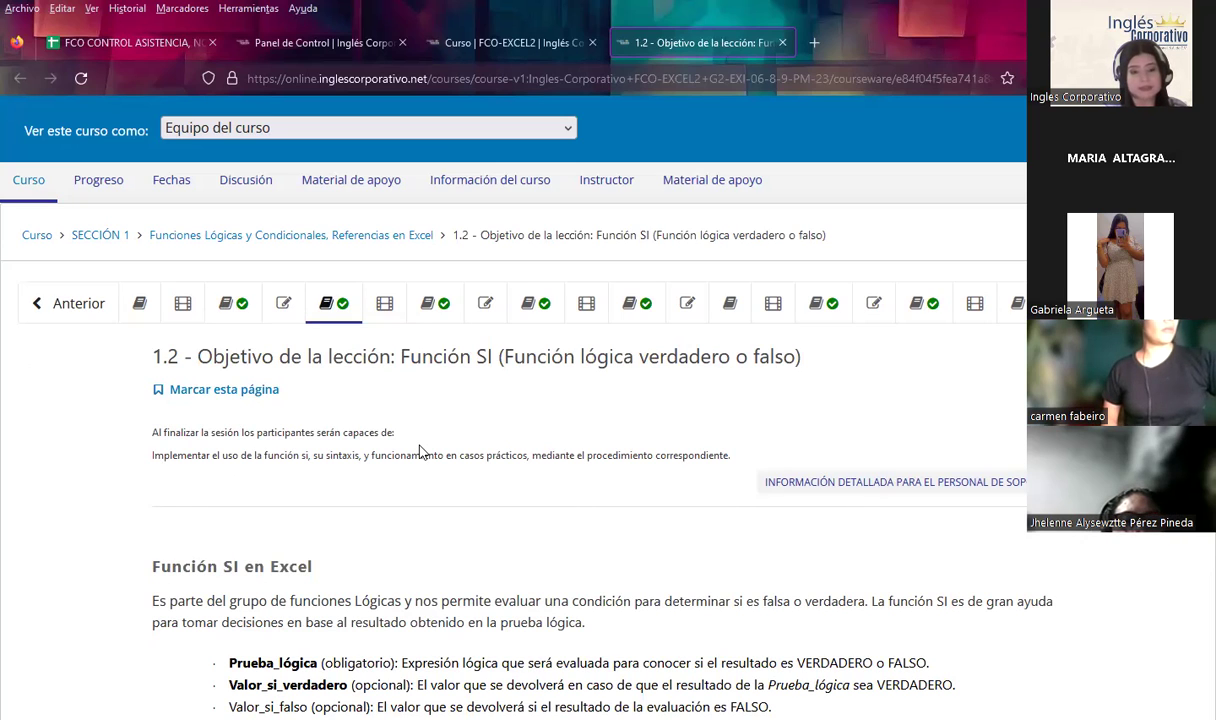
# Open the 'Foro de discusión y preguntas clase #2' unit
pyautogui.click(434, 305)
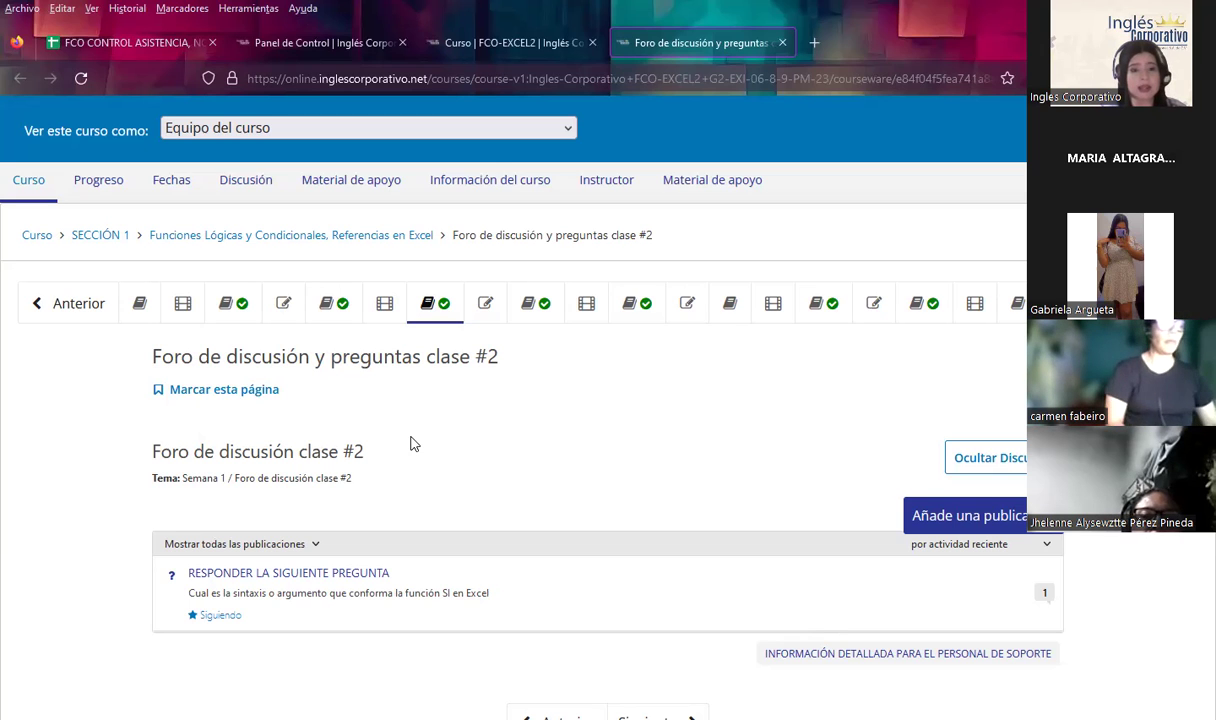
# Return to lesson 1.1, then open Videoconferencia #1 and look over its embedded video
pyautogui.click(143, 306)
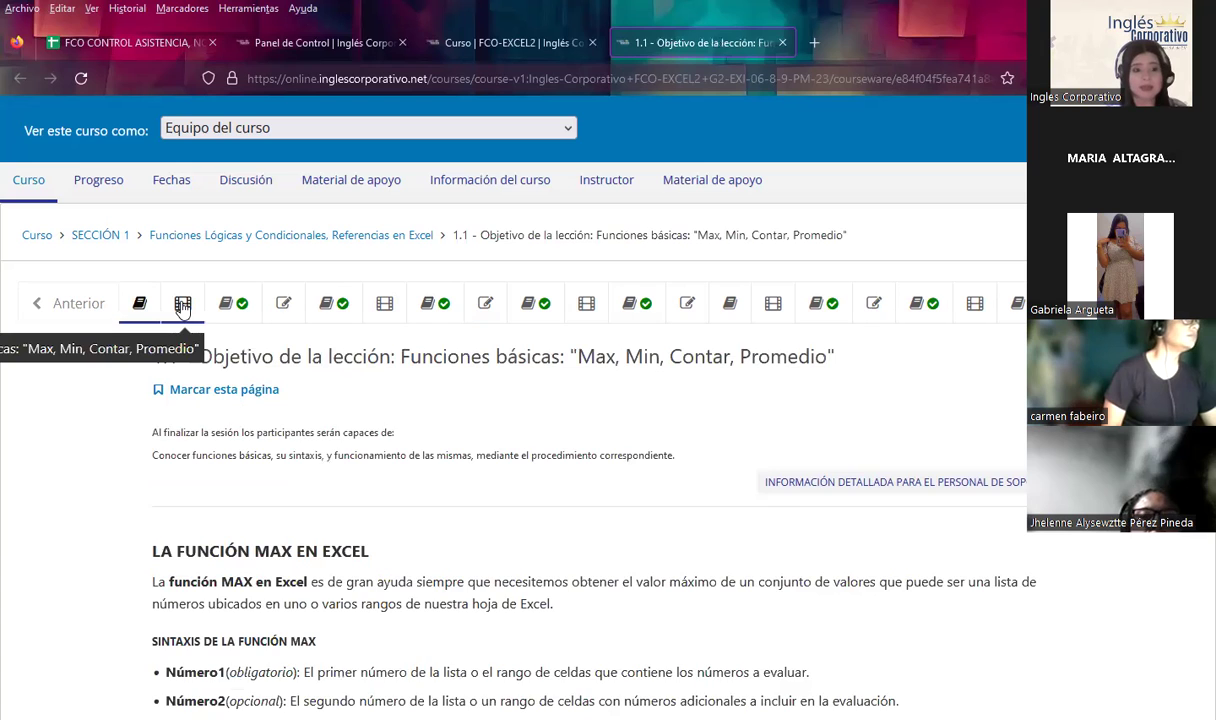
pyautogui.click(182, 306)
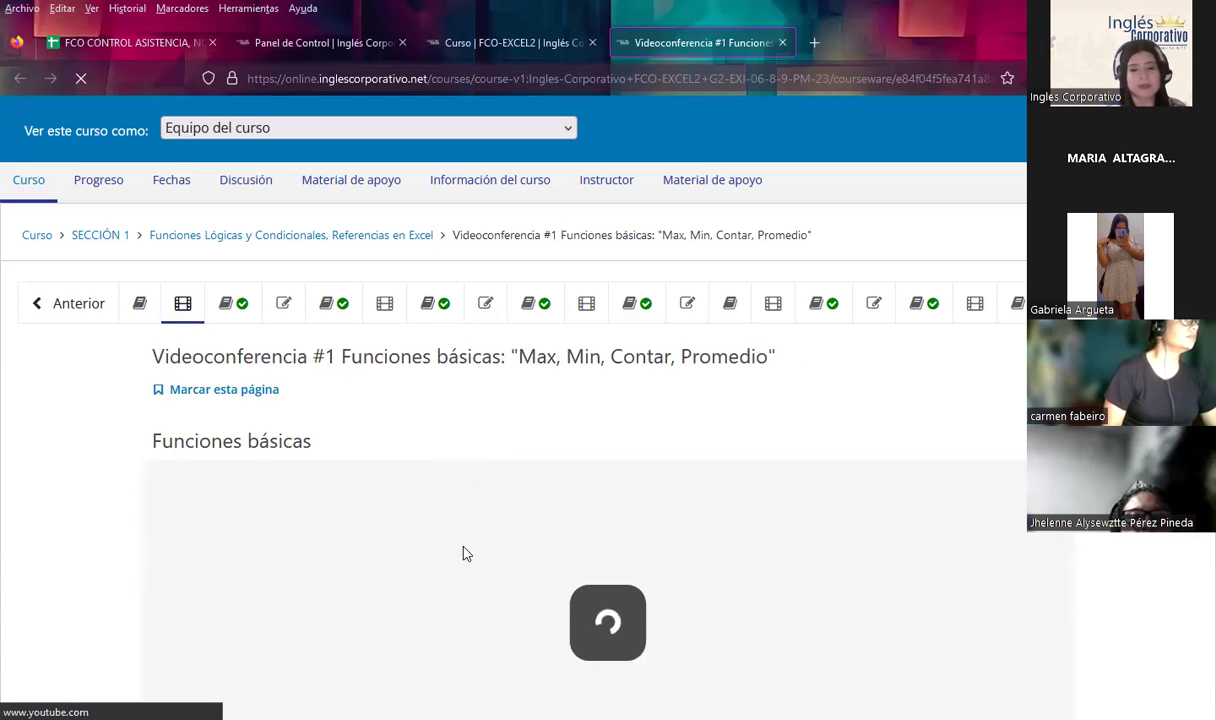
pyautogui.scroll(-3, 305, 545)
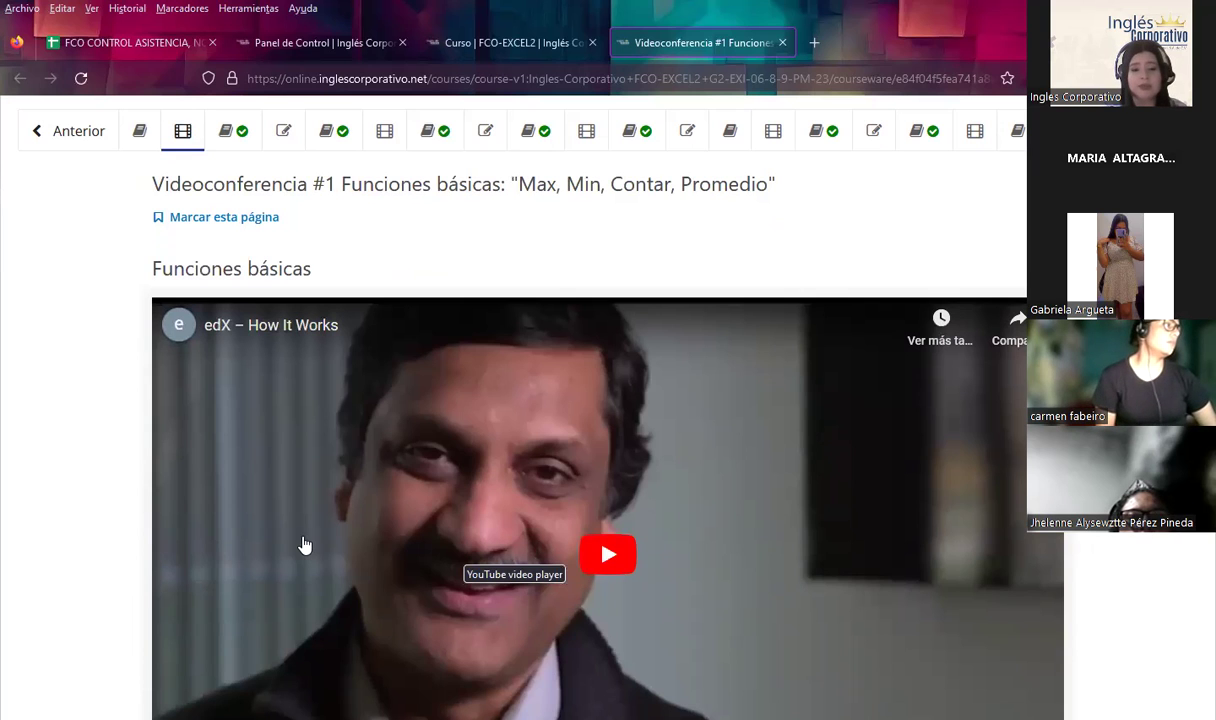
pyautogui.scroll(5, 305, 545)
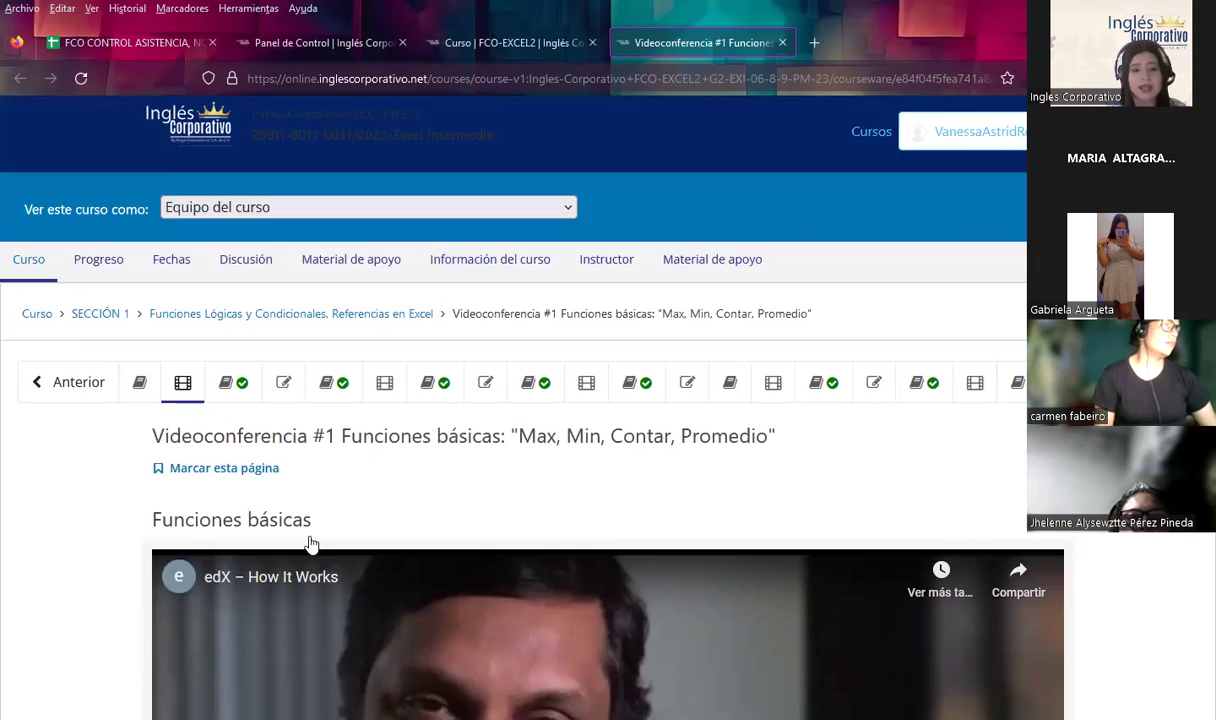
pyautogui.scroll(-5, 255, 446)
pyautogui.scroll(-3, 410, 522)
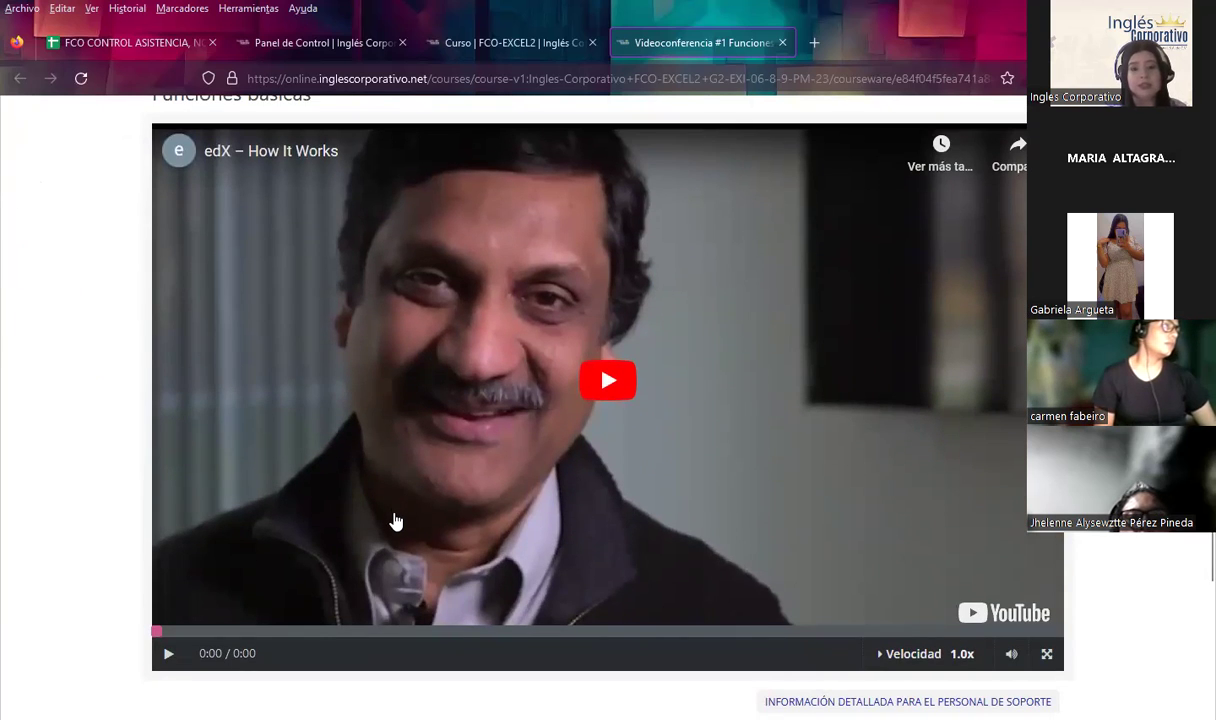
pyautogui.scroll(1, 325, 552)
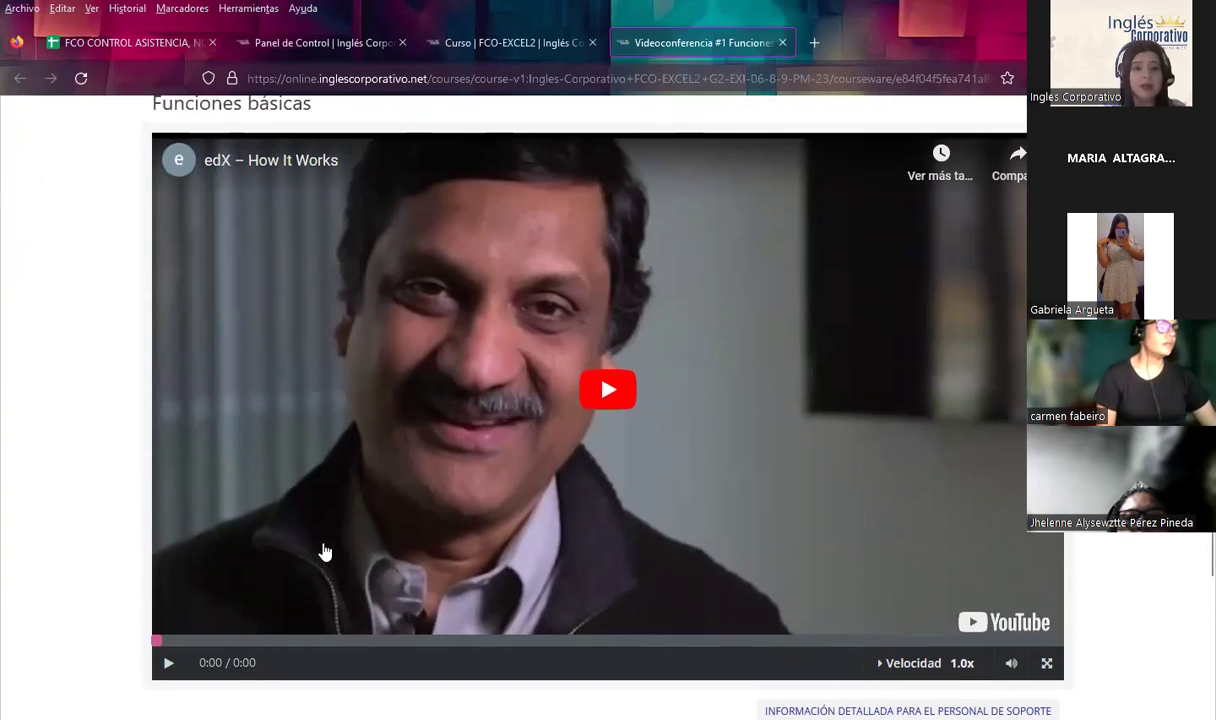
pyautogui.scroll(5, 324, 552)
pyautogui.scroll(3, 323, 550)
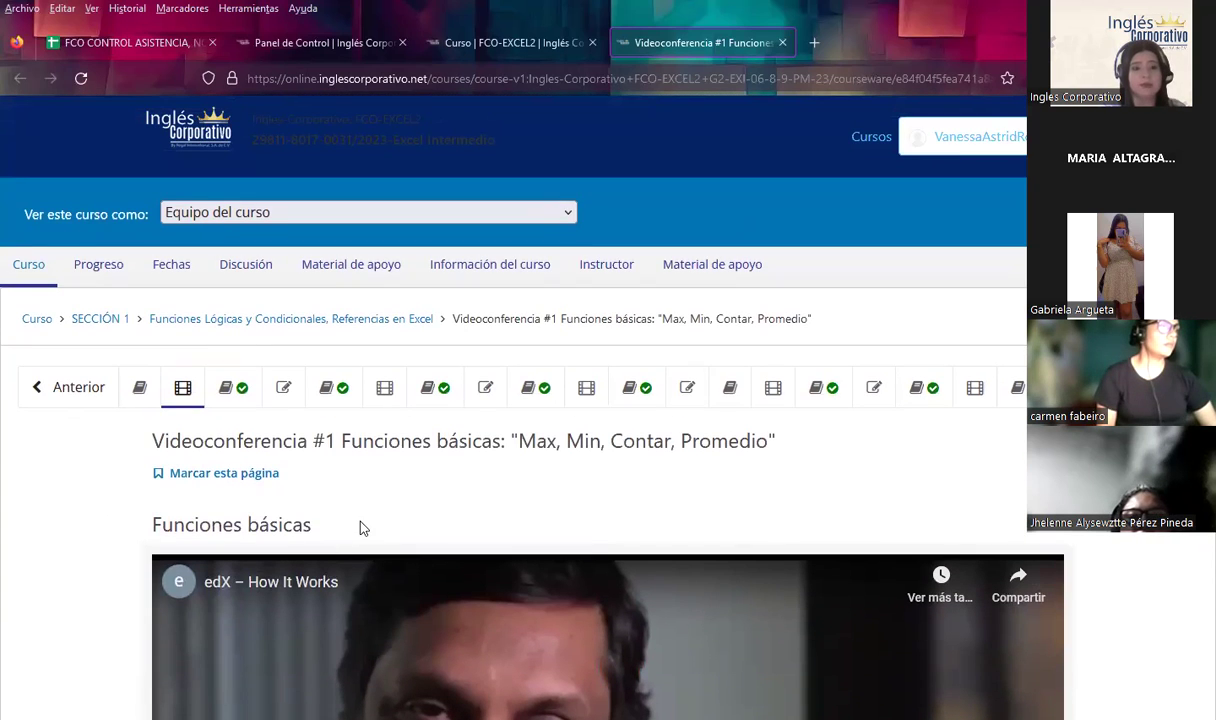
# Open the graded Laboratorio 1 quiz, worth 25.0 points, with its MAX true/false question
pyautogui.click(246, 399)
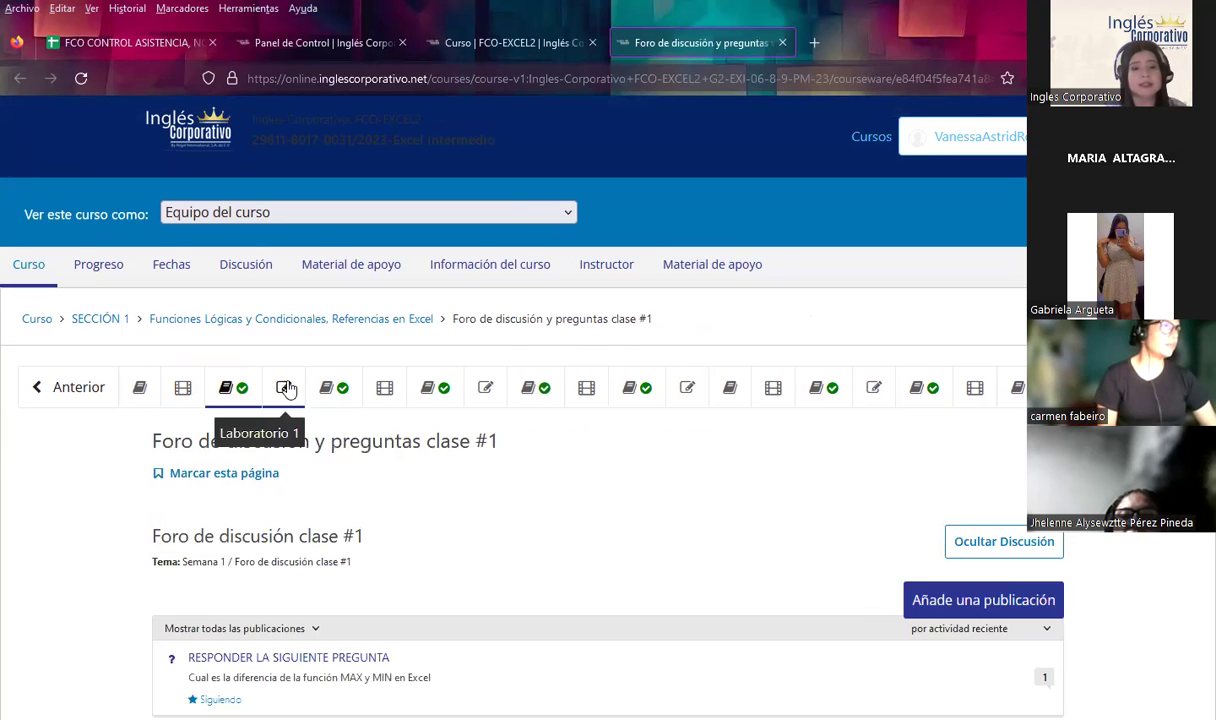
pyautogui.click(287, 389)
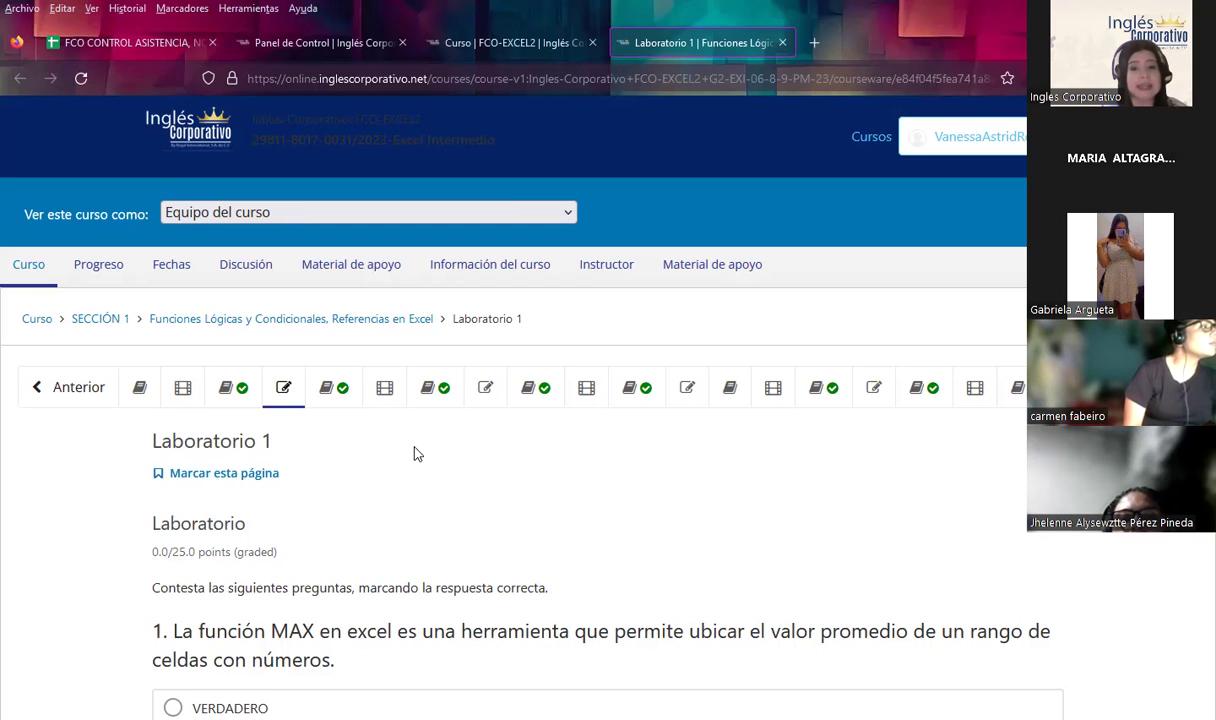
pyautogui.scroll(-1, 417, 454)
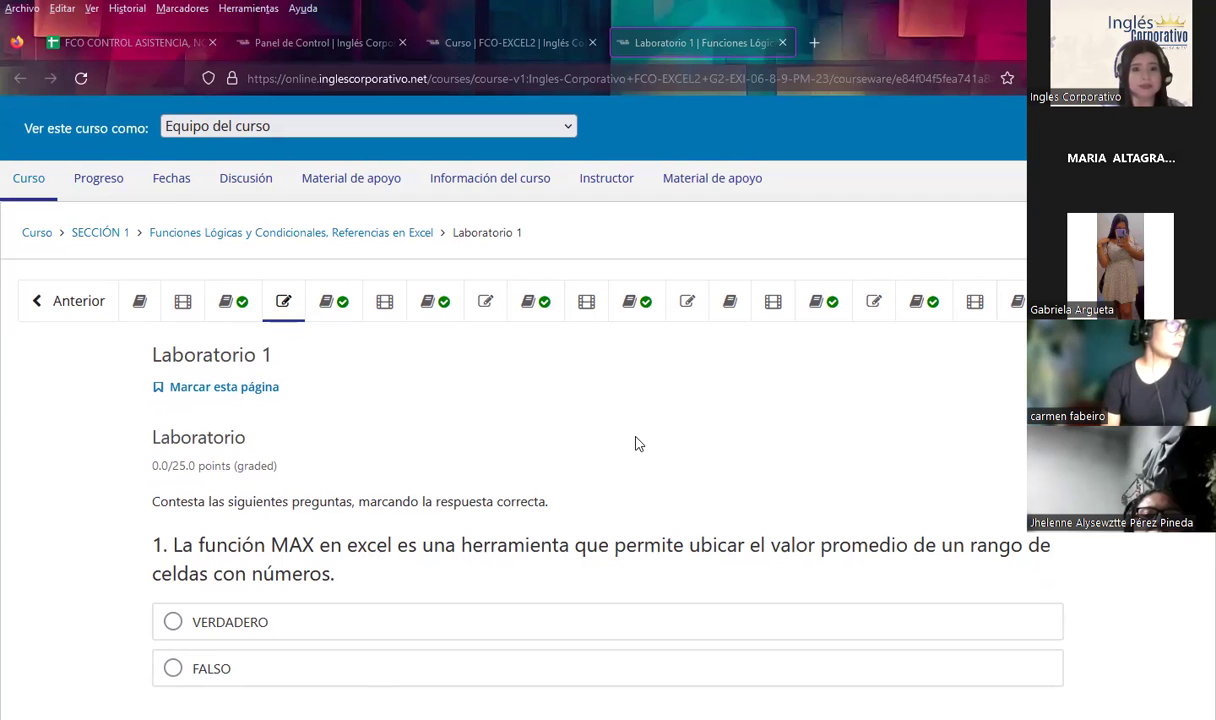
pyautogui.middleClick(466, 189)
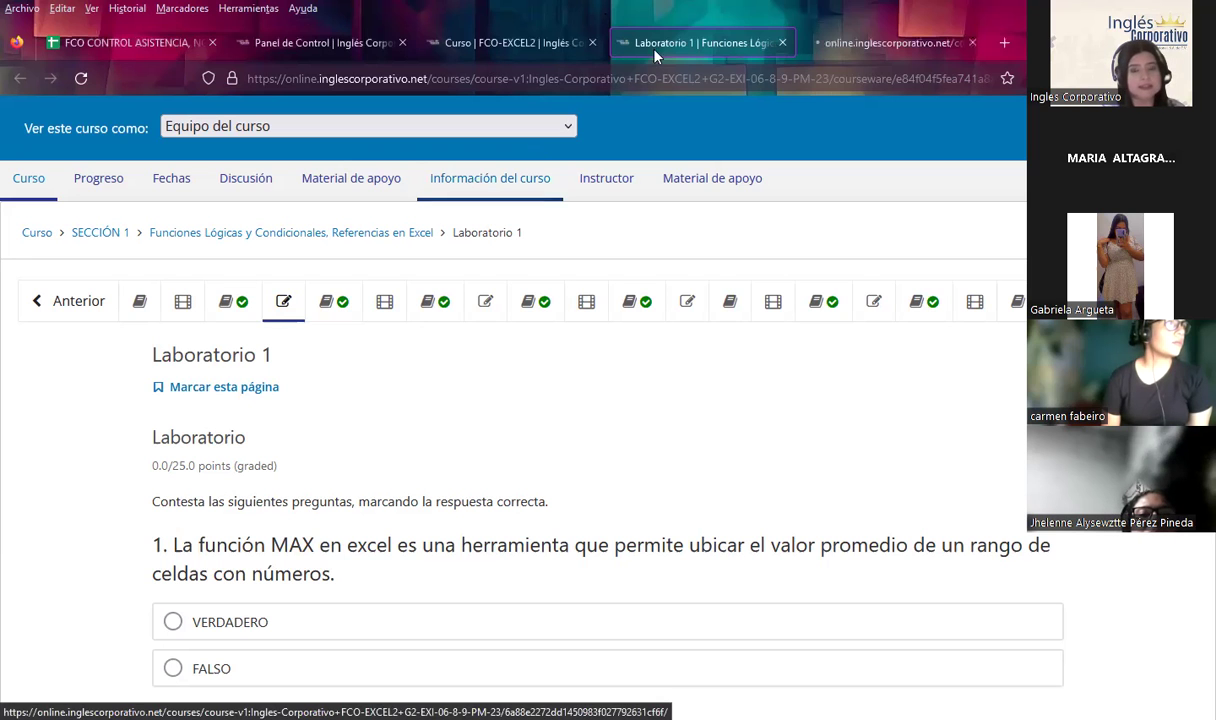
pyautogui.click(871, 38)
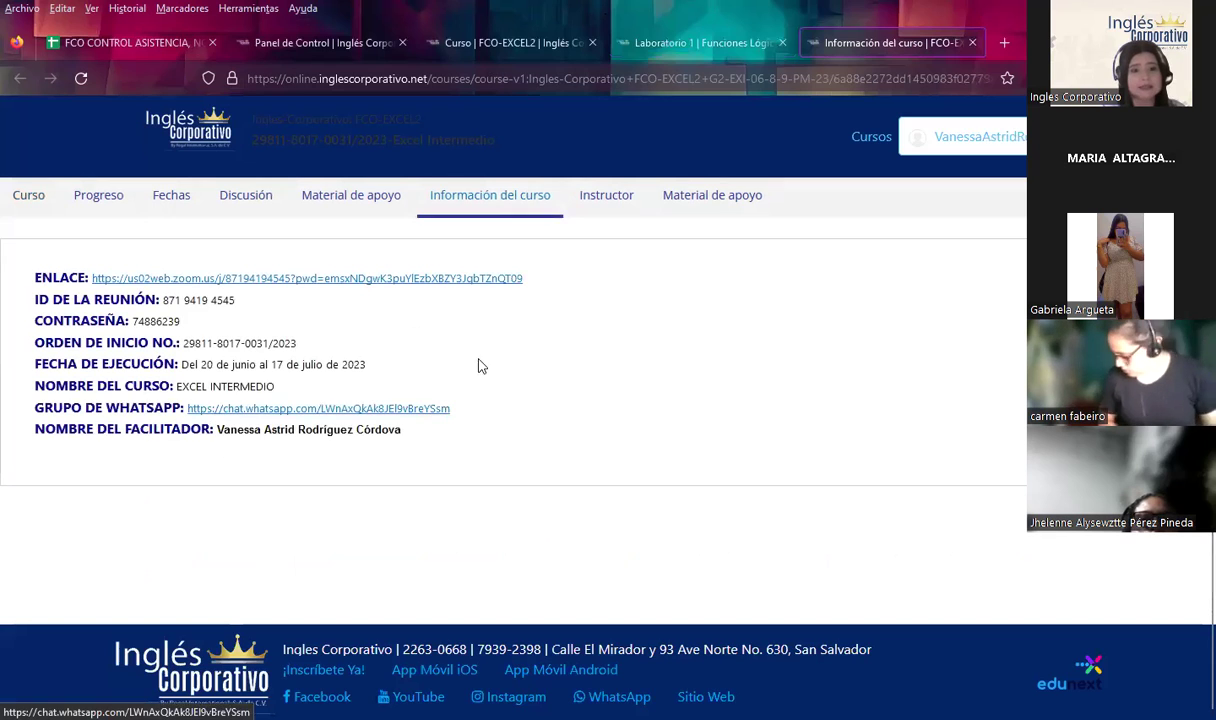
pyautogui.click(971, 42)
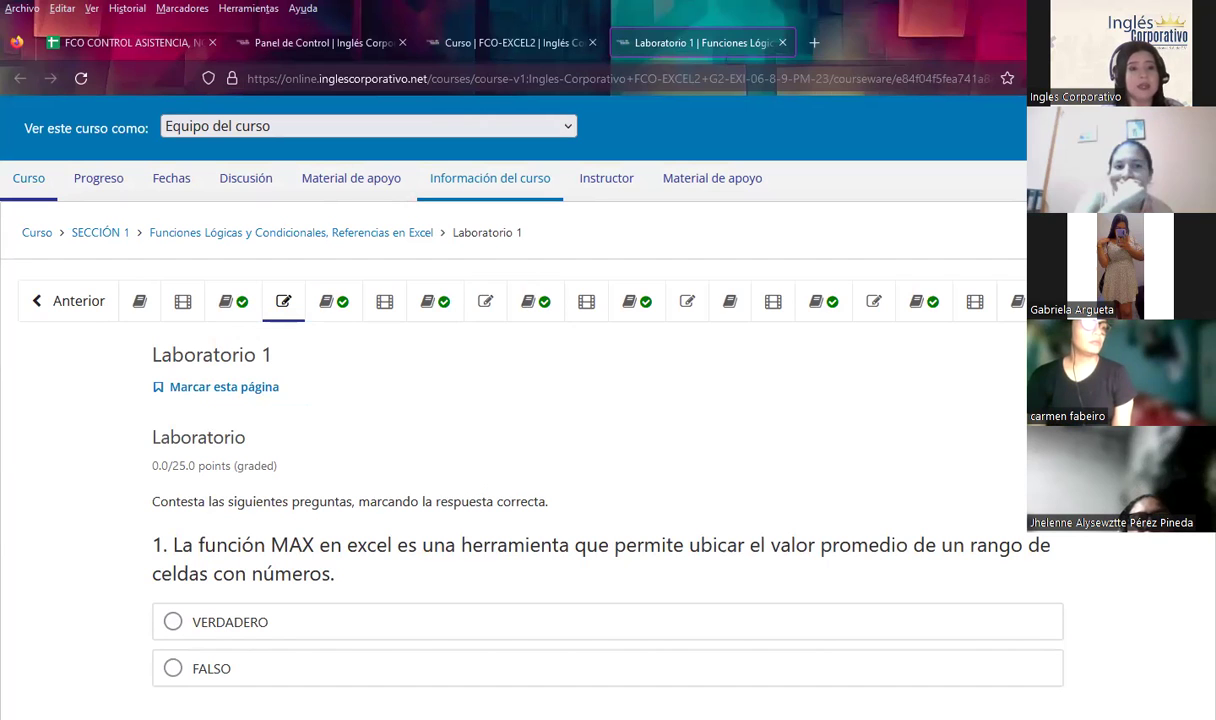
# Open the first lesson unit on basic functions and look through it
pyautogui.click(137, 301)
pyautogui.scroll(-3, 85, 485)
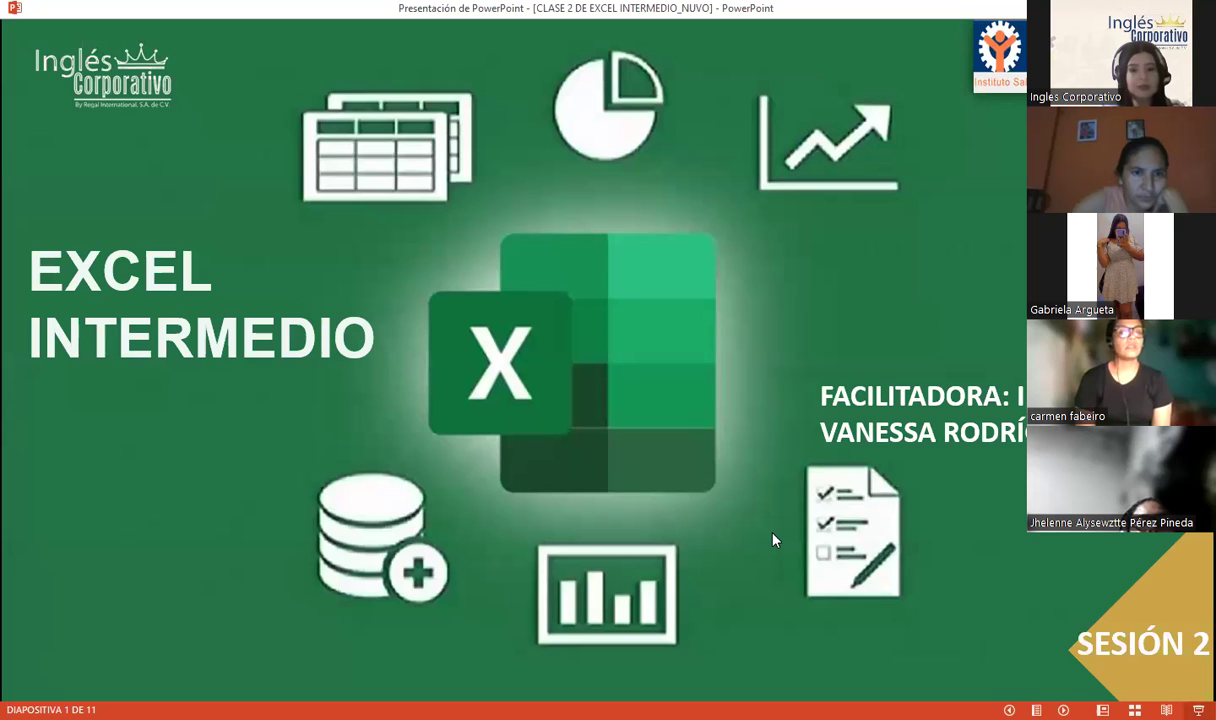
# Advance the slideshow from the title slide to slide 2, 'Sesión: 2'
pyautogui.click(851, 598)
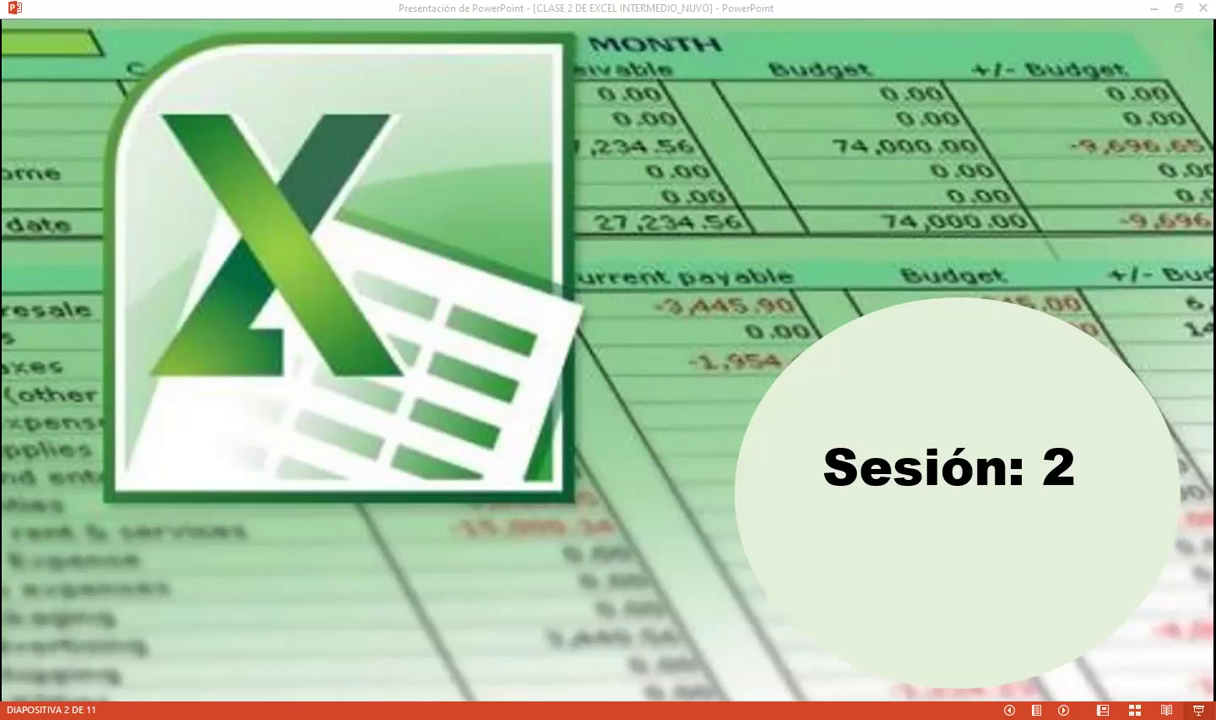
# Advance to slide 3, the AGENDA listing the five session items
pyautogui.click(852, 210)
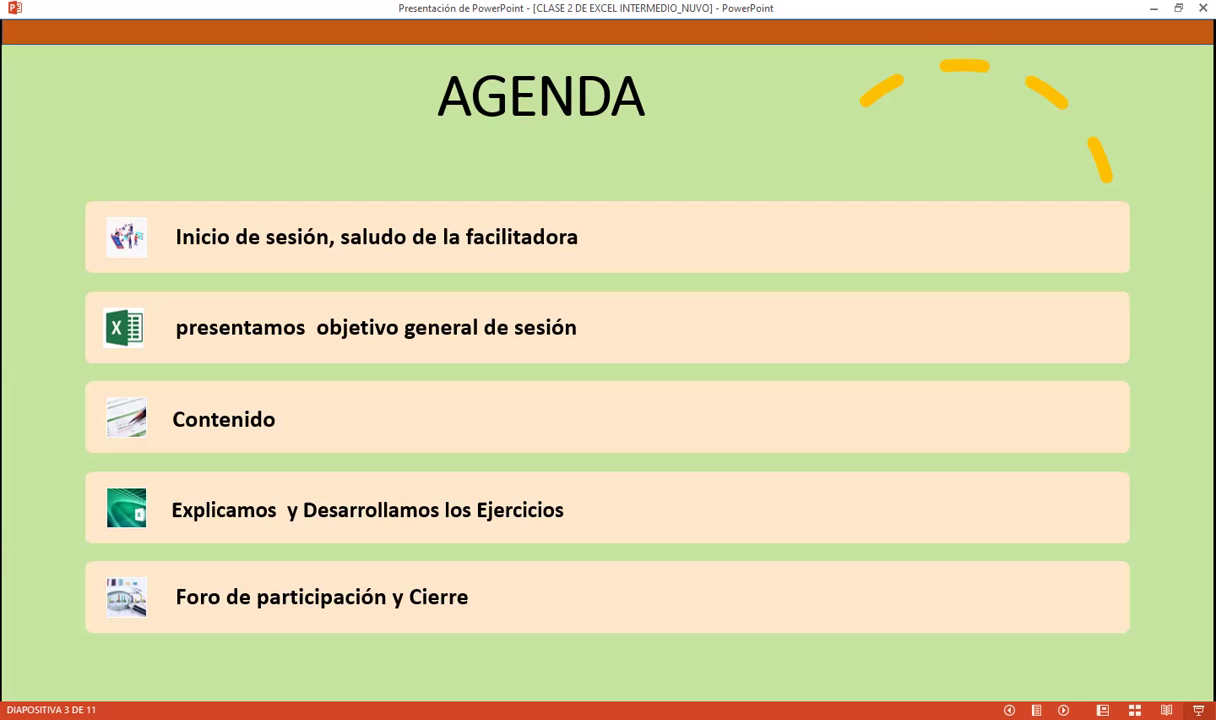
# Advance to slide 4, the objective on basic functions, their syntax and operation
pyautogui.press('Right')
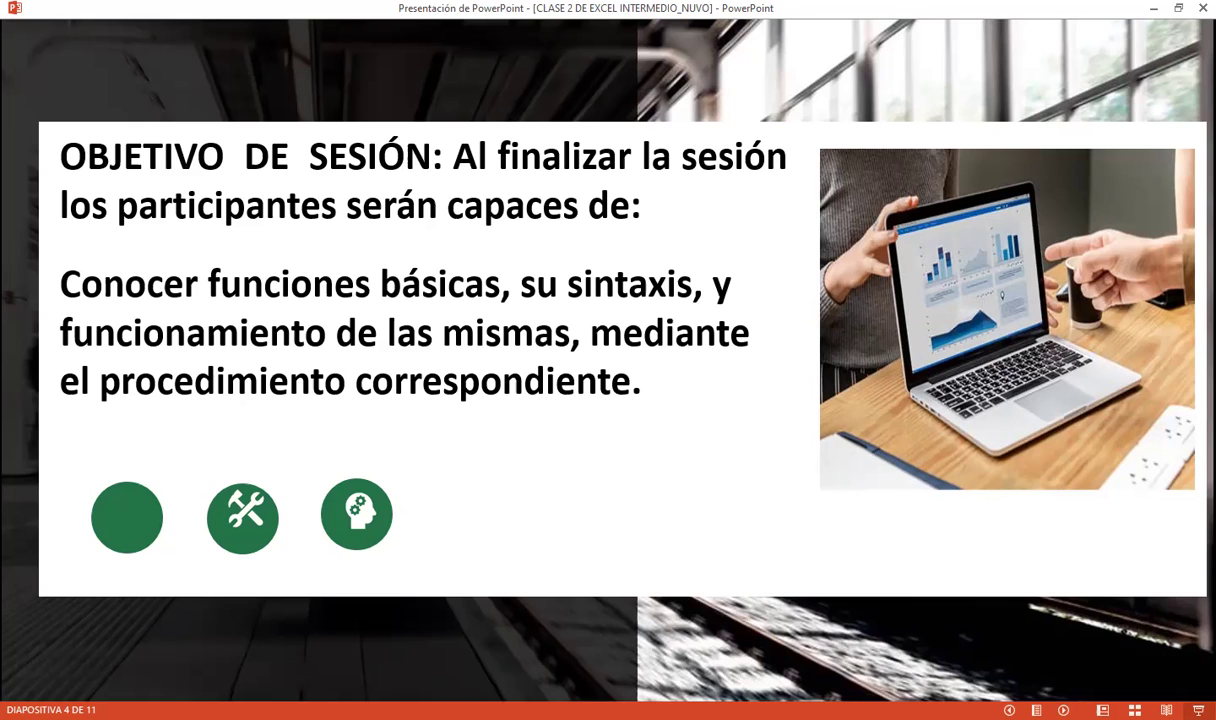
# Advance to slide 5, 'Uso: MAX', showing MAX's syntax and its 1–255 number arguments
pyautogui.press('Right')
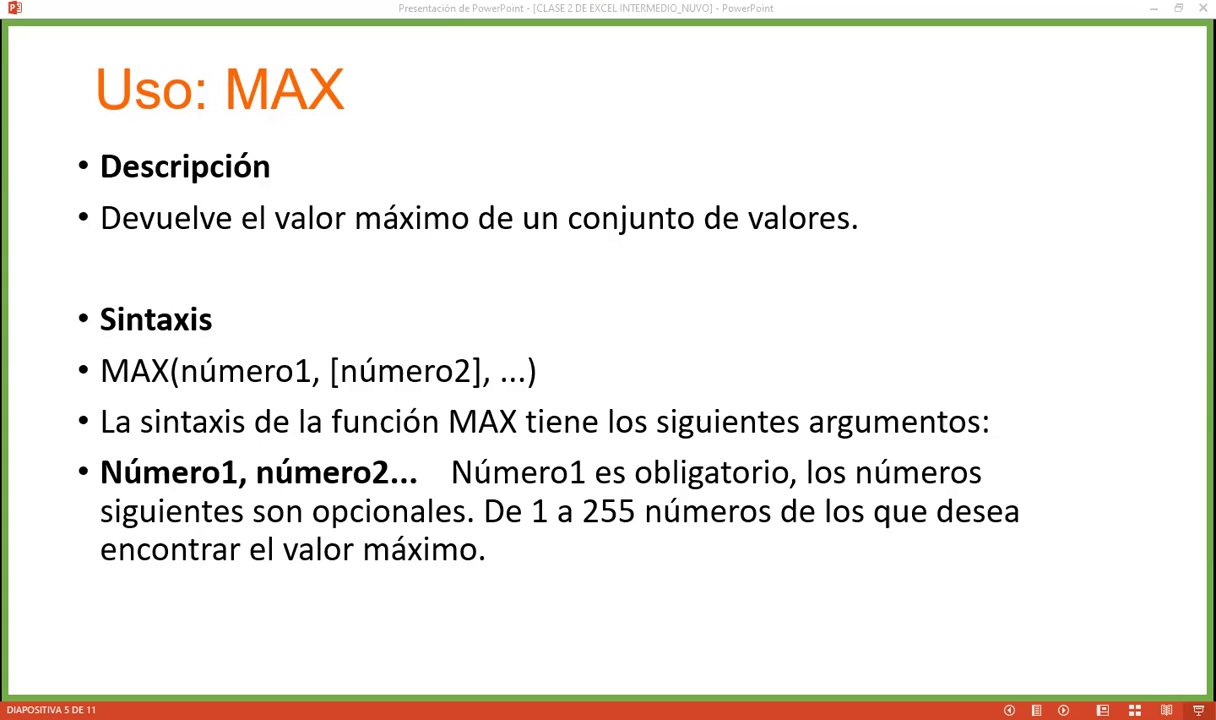
# Advance the slideshow past 'Uso: MAX' to slide 6 and move on to the Excel workbook
pyautogui.click(757, 310)
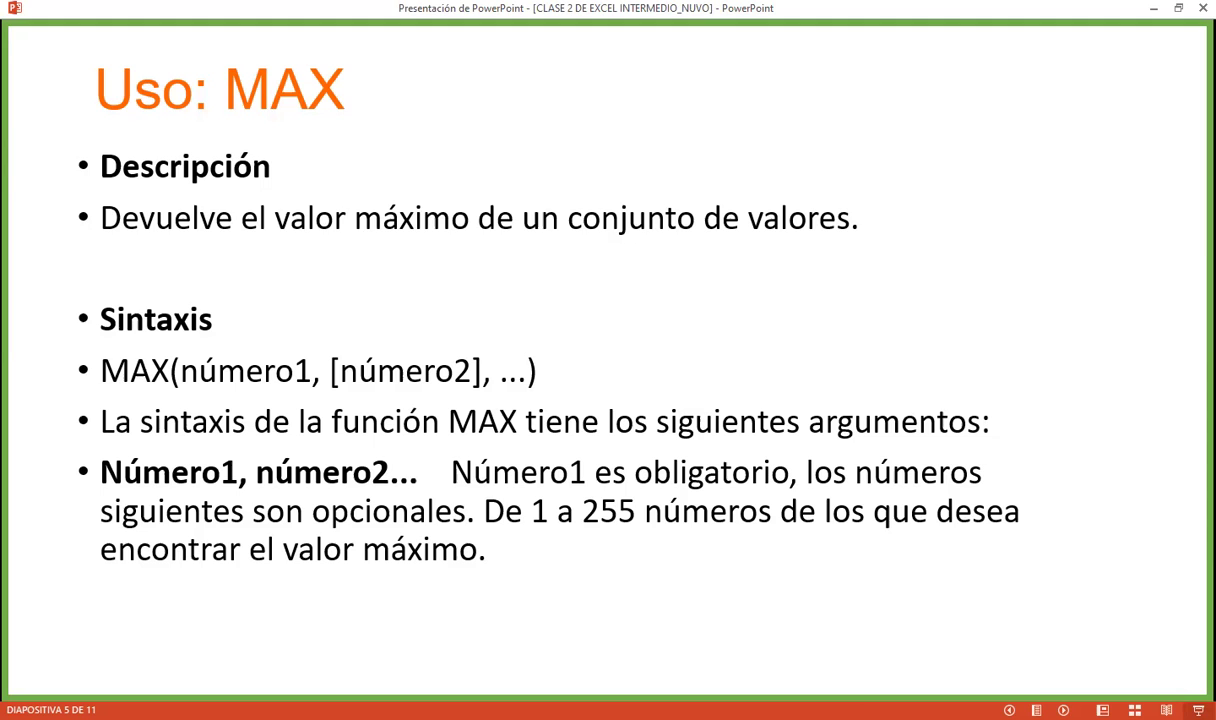
pyautogui.click(712, 626)
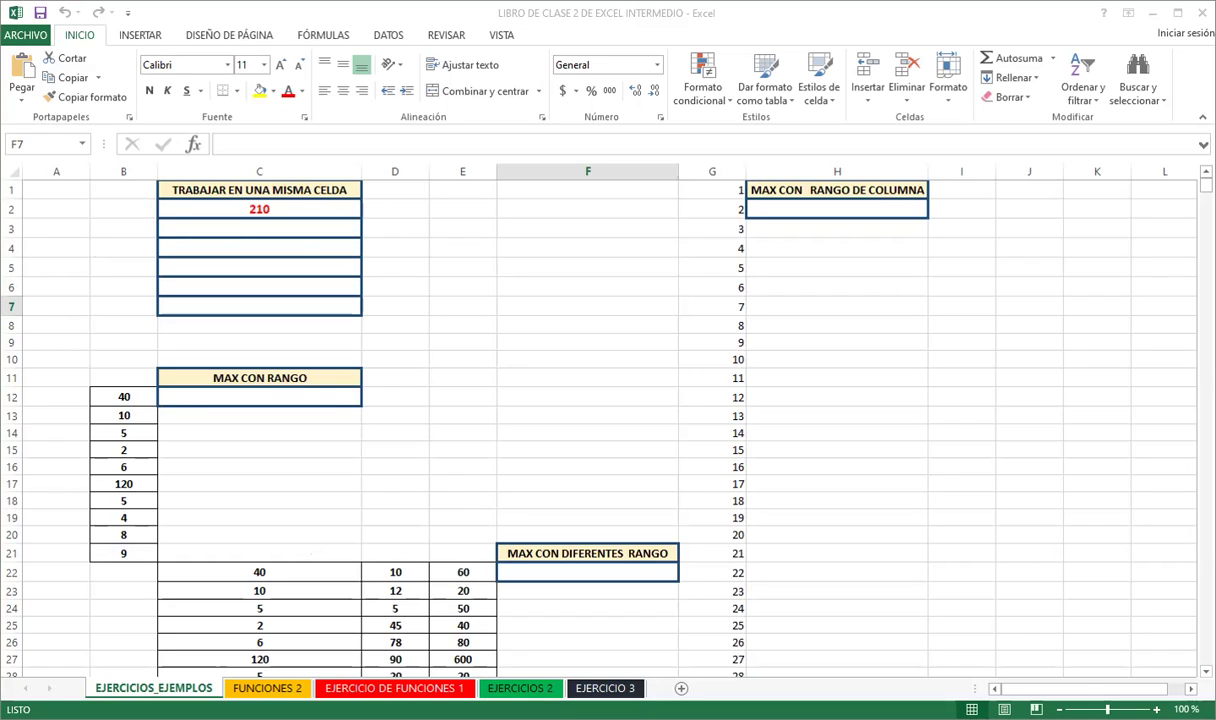
# Enter =MAX(10;45;50;100) in C3, using semicolon separators, so it returns 100
pyautogui.click(612, 378)
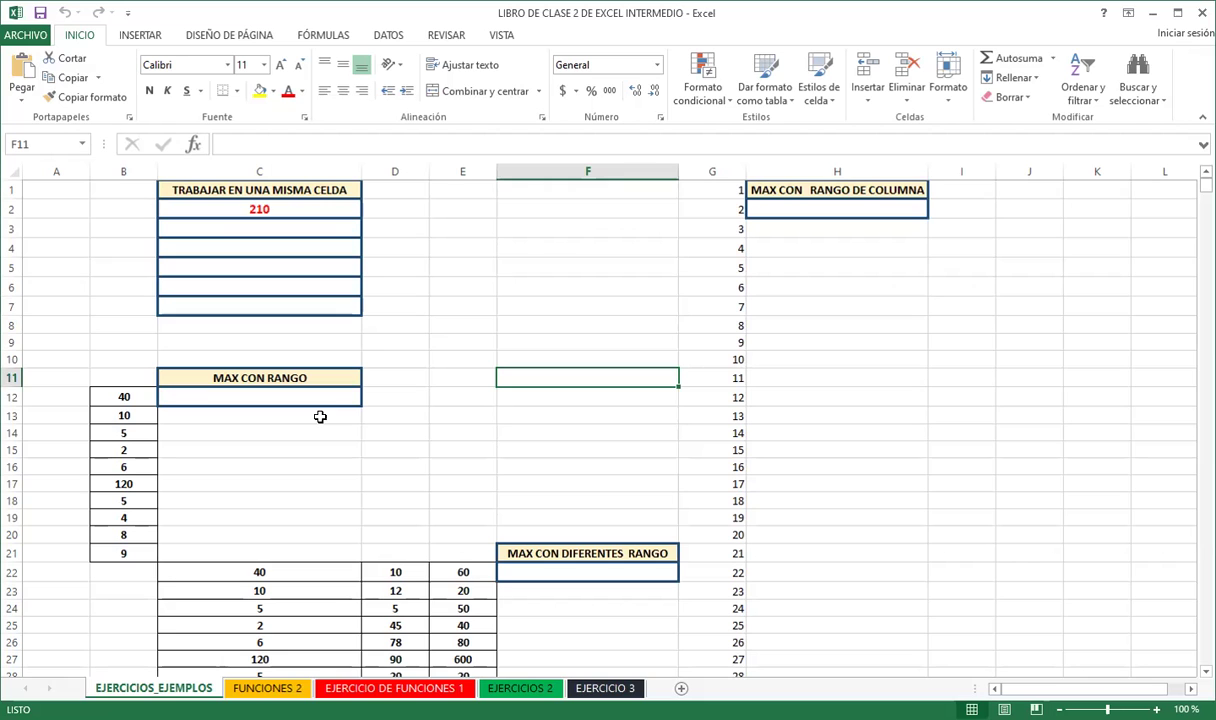
pyautogui.scroll(-2, 304, 435)
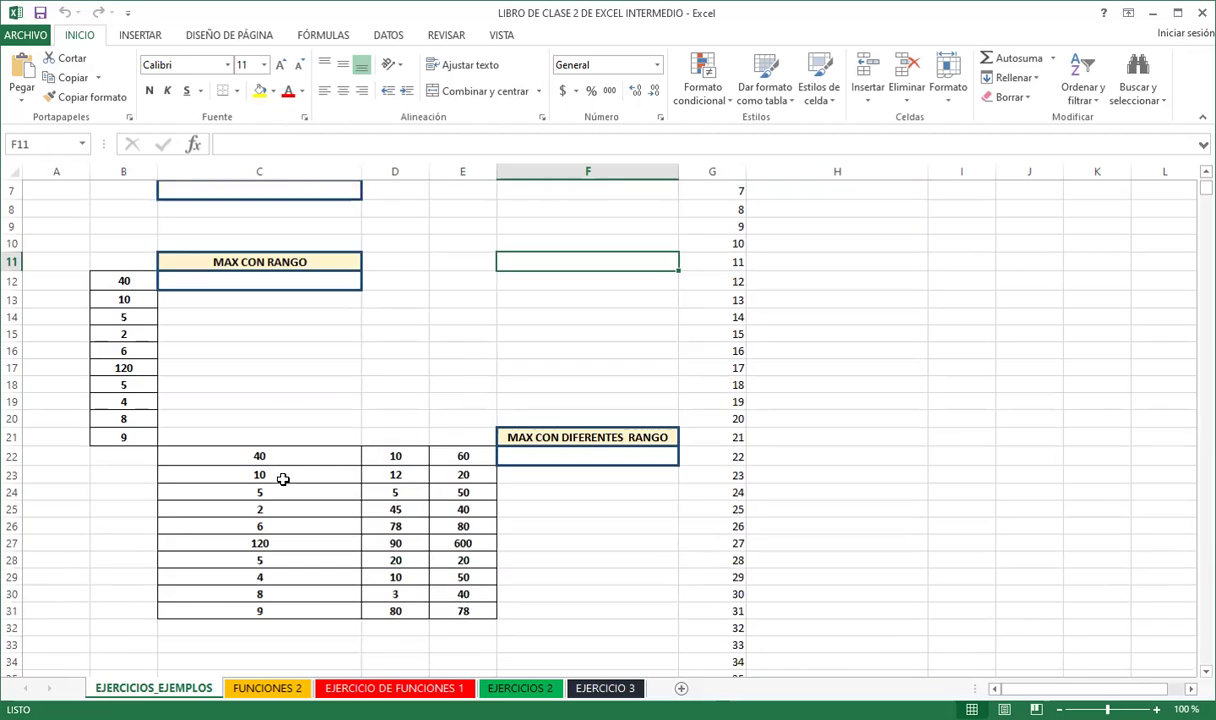
pyautogui.scroll(-4, 282, 478)
pyautogui.scroll(6, 283, 479)
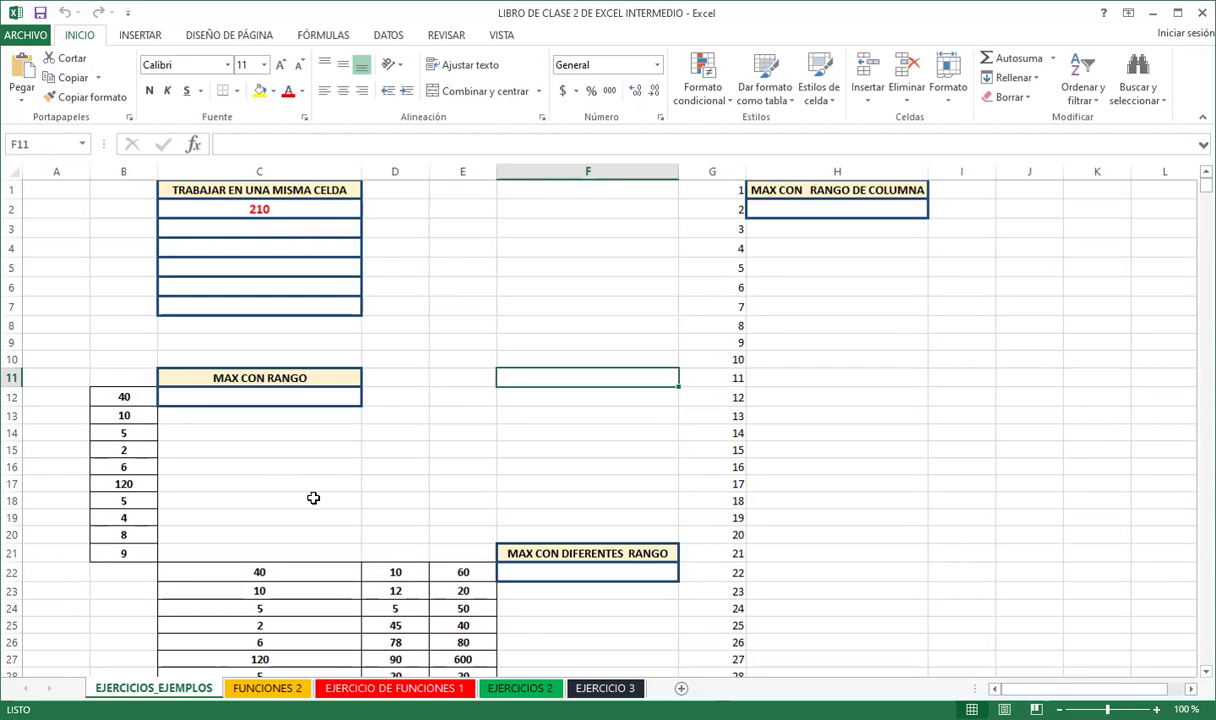
pyautogui.click(310, 226)
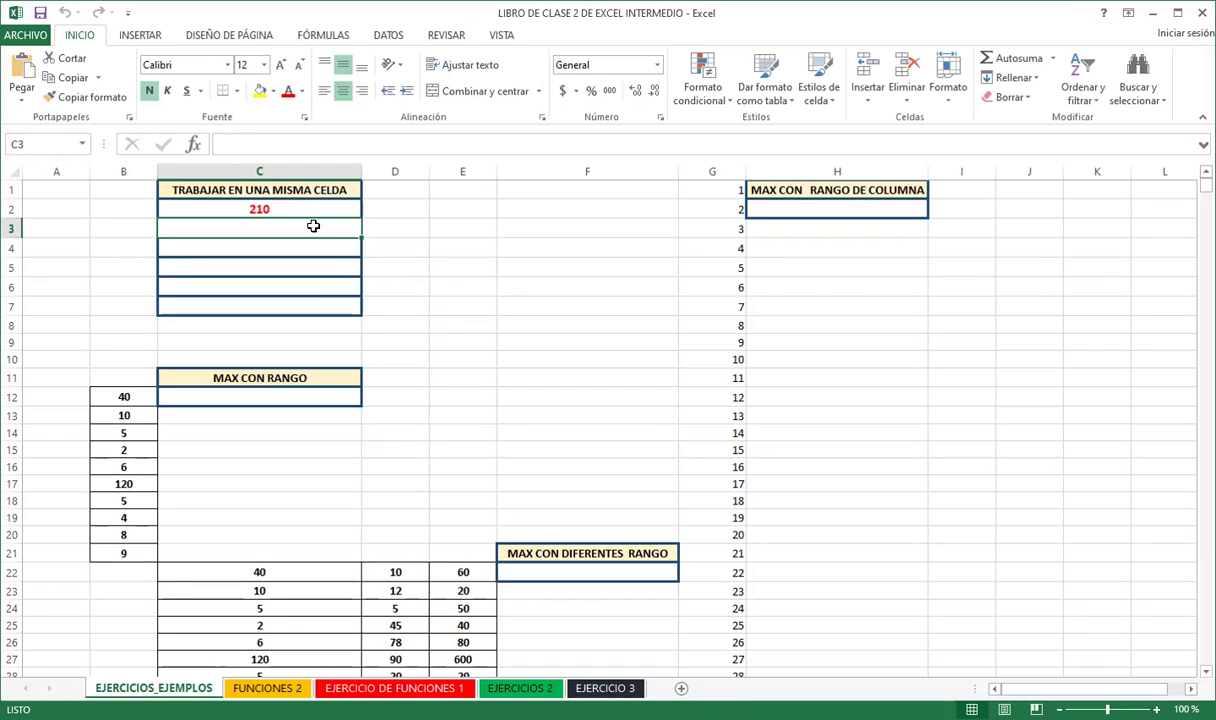
pyautogui.write('=')
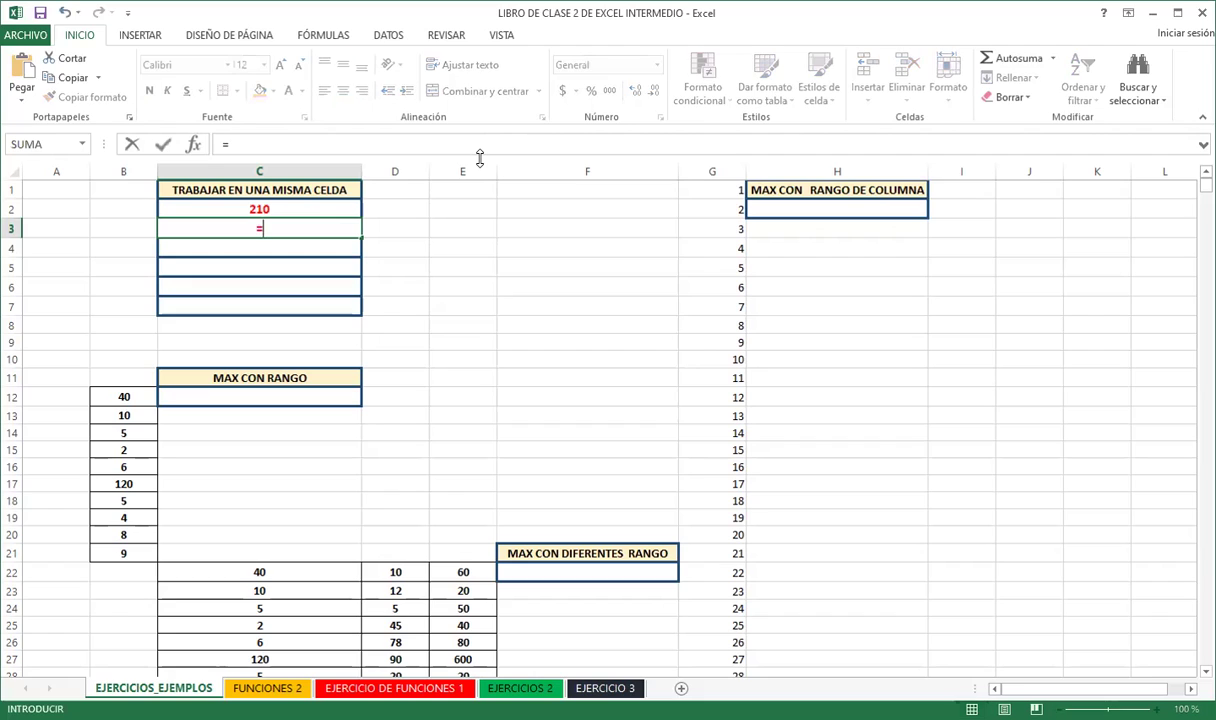
pyautogui.write('m')
pyautogui.write('ax')
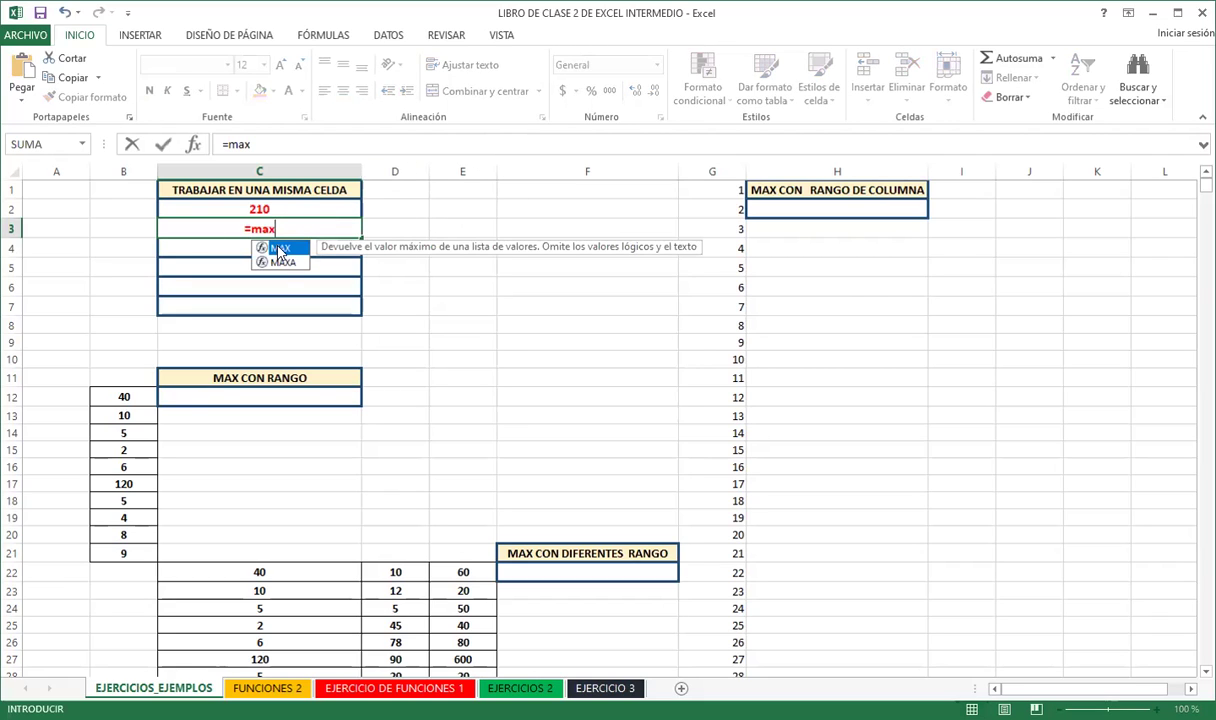
pyautogui.doubleClick(280, 249)
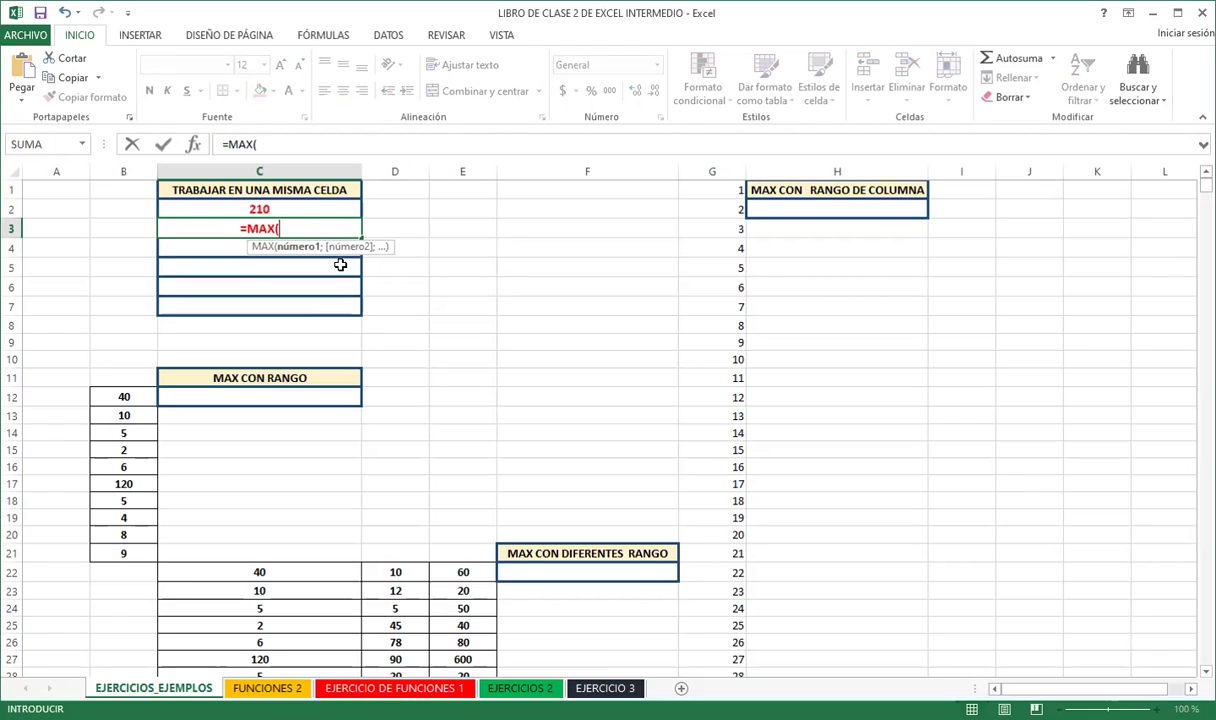
pyautogui.write('10,')
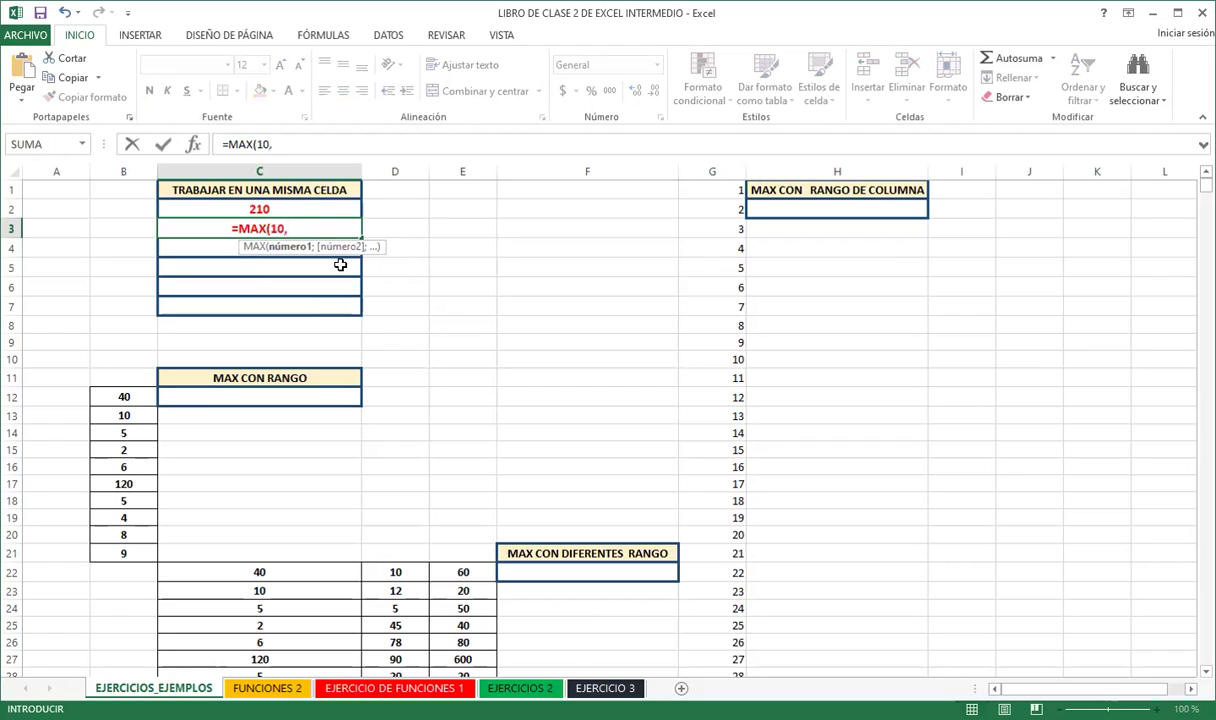
pyautogui.press('BackSpace')
pyautogui.write(';')
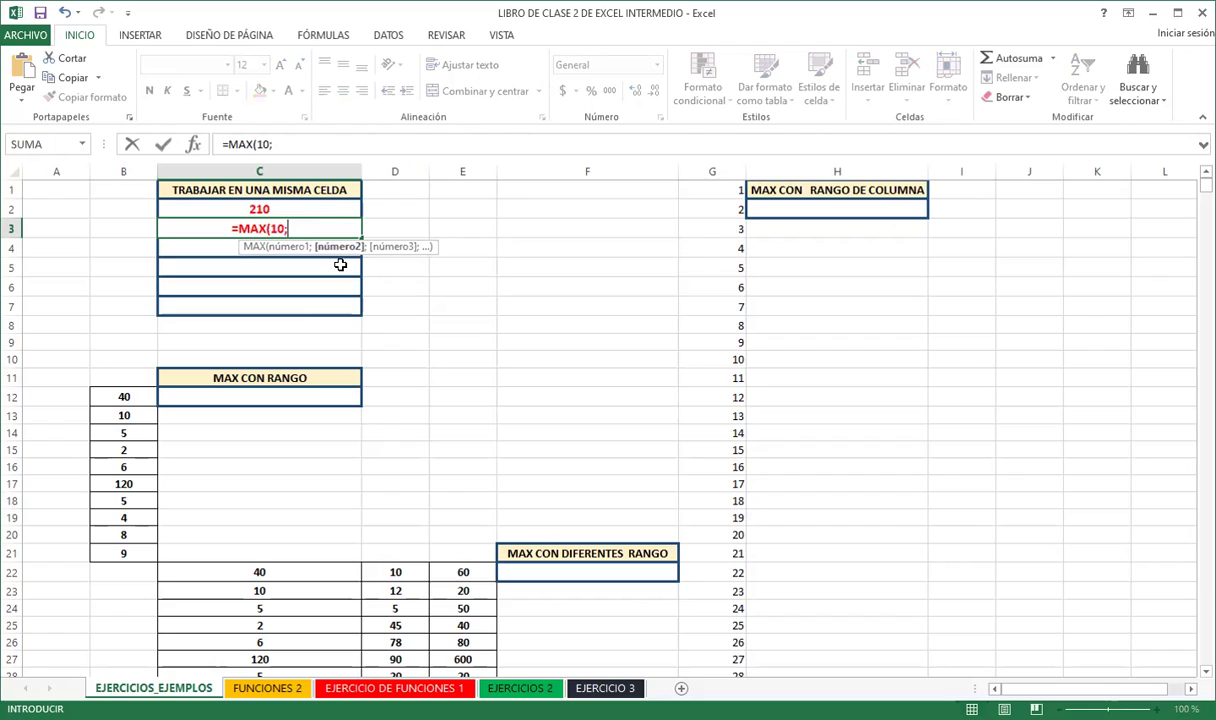
pyautogui.write('45;')
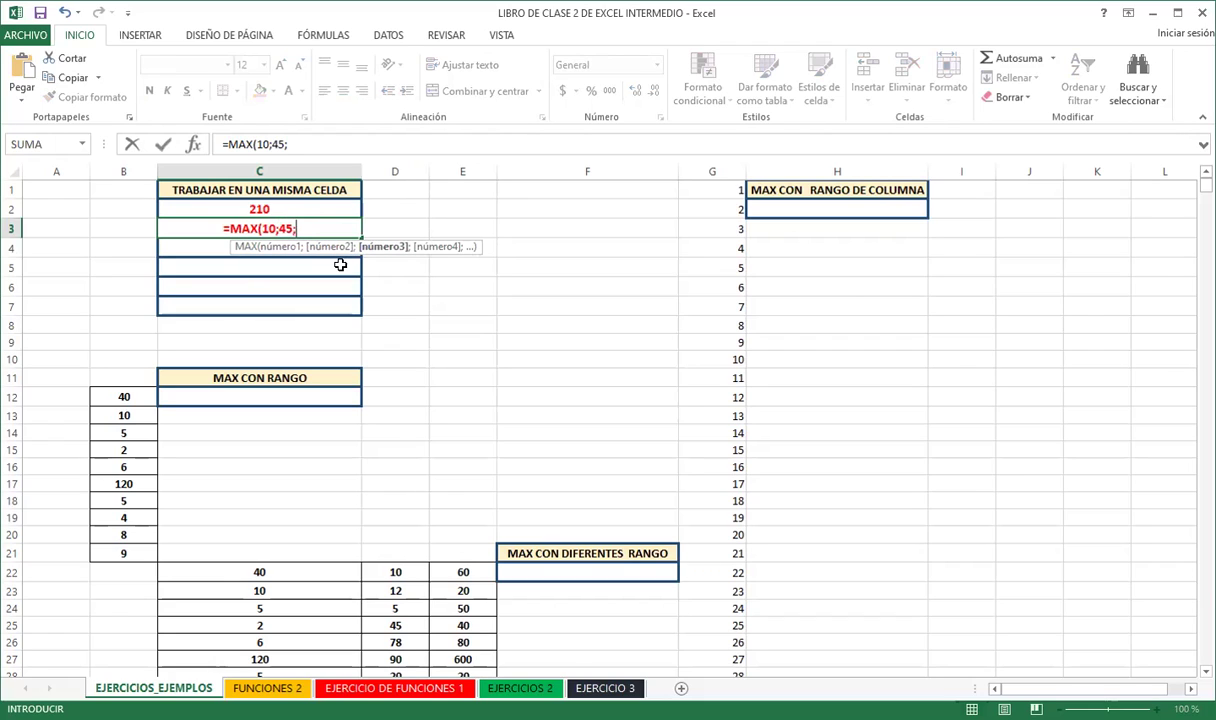
pyautogui.write('50;')
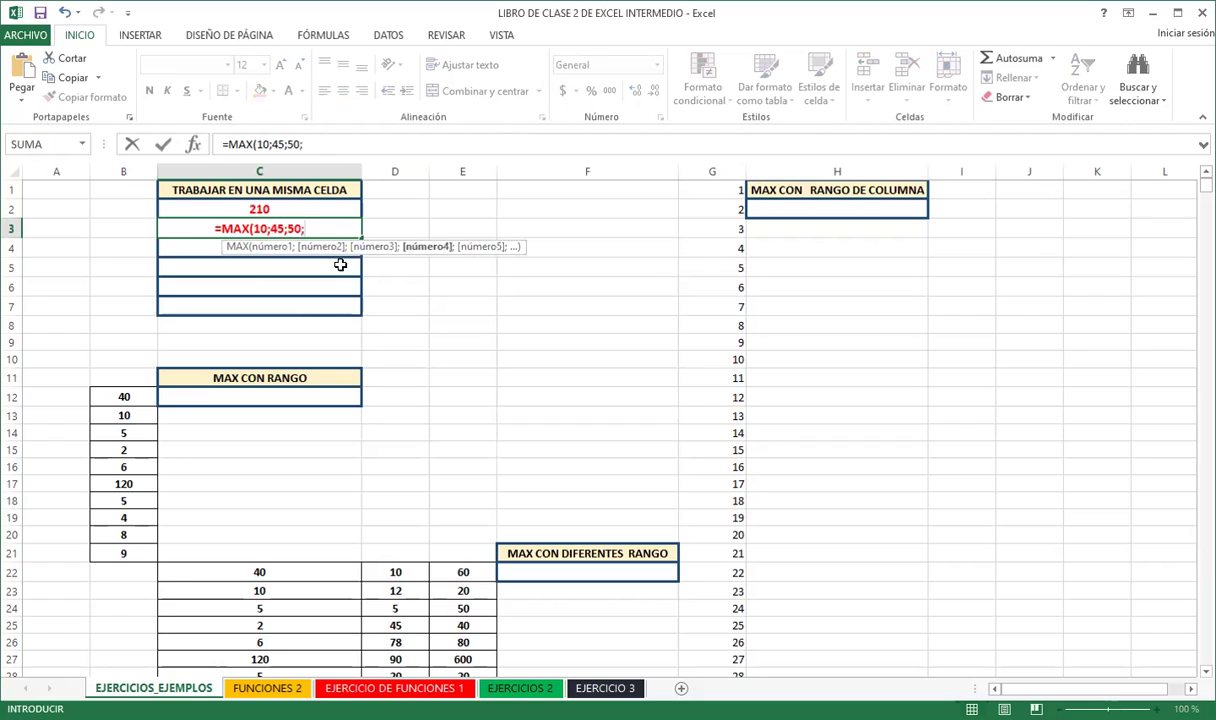
pyautogui.write('100)')
pyautogui.press('Return')
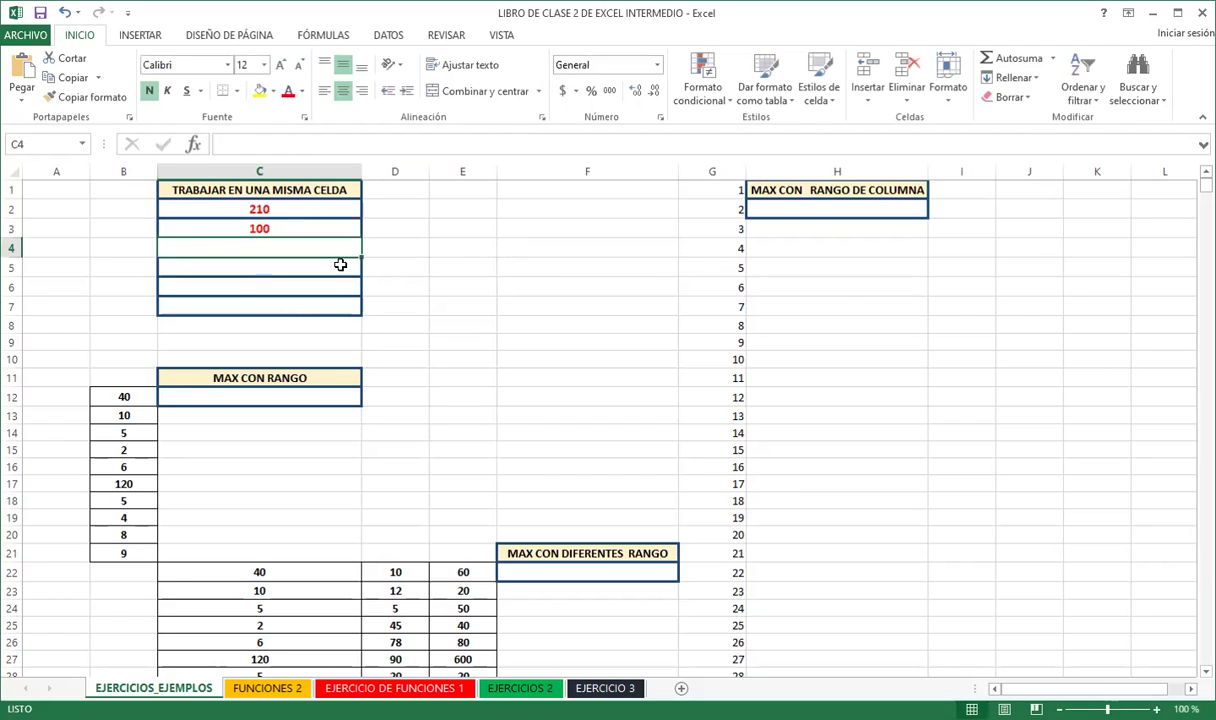
pyautogui.click(307, 228)
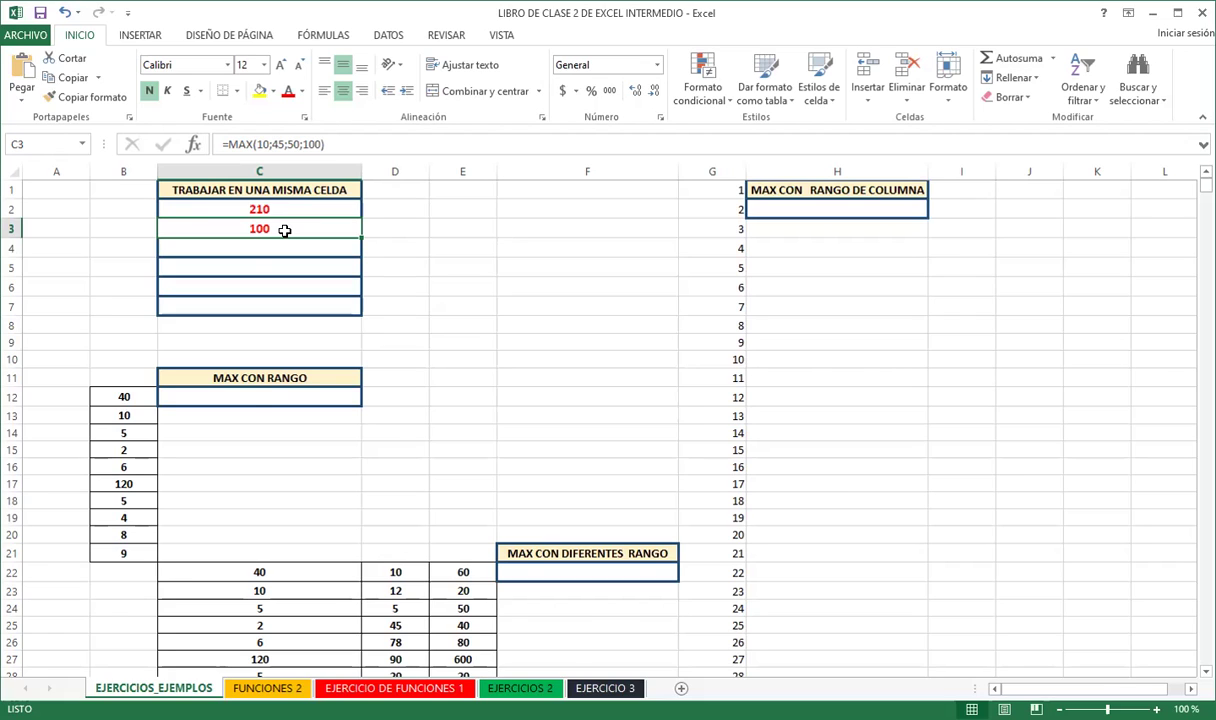
# Enter =MAX(B12:B21) in C12 under MAX CON RANGO, returning 120
pyautogui.click(253, 401)
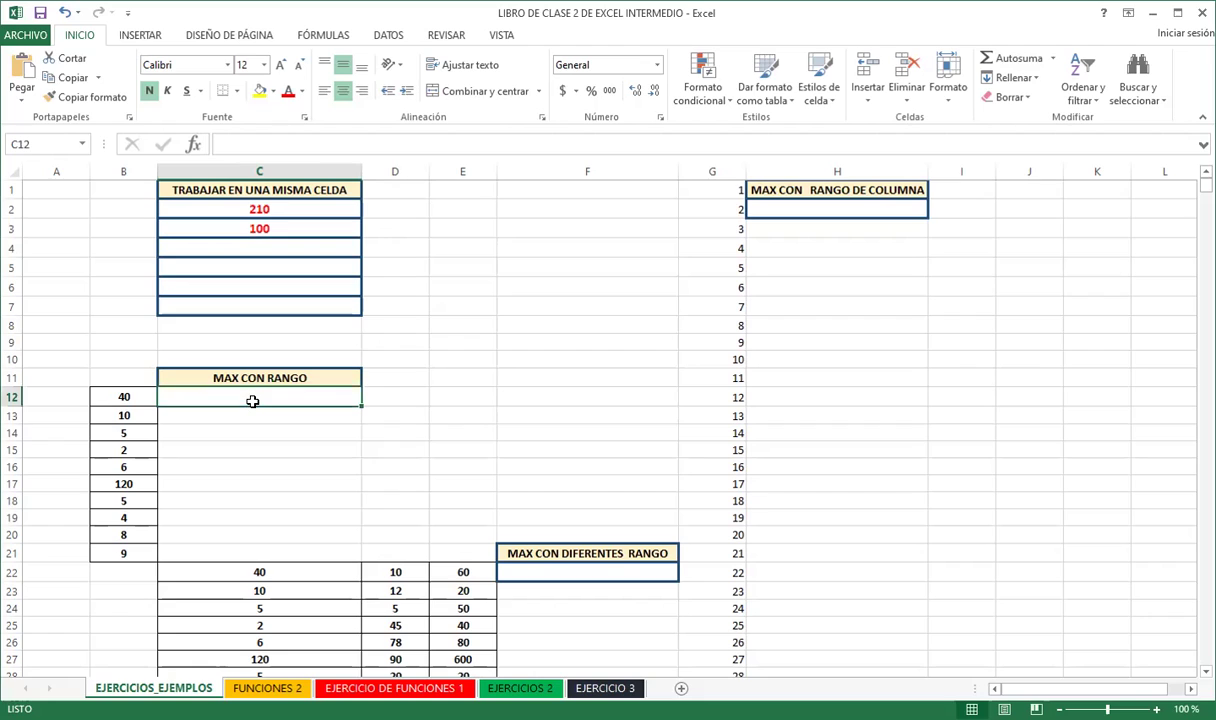
pyautogui.write('=')
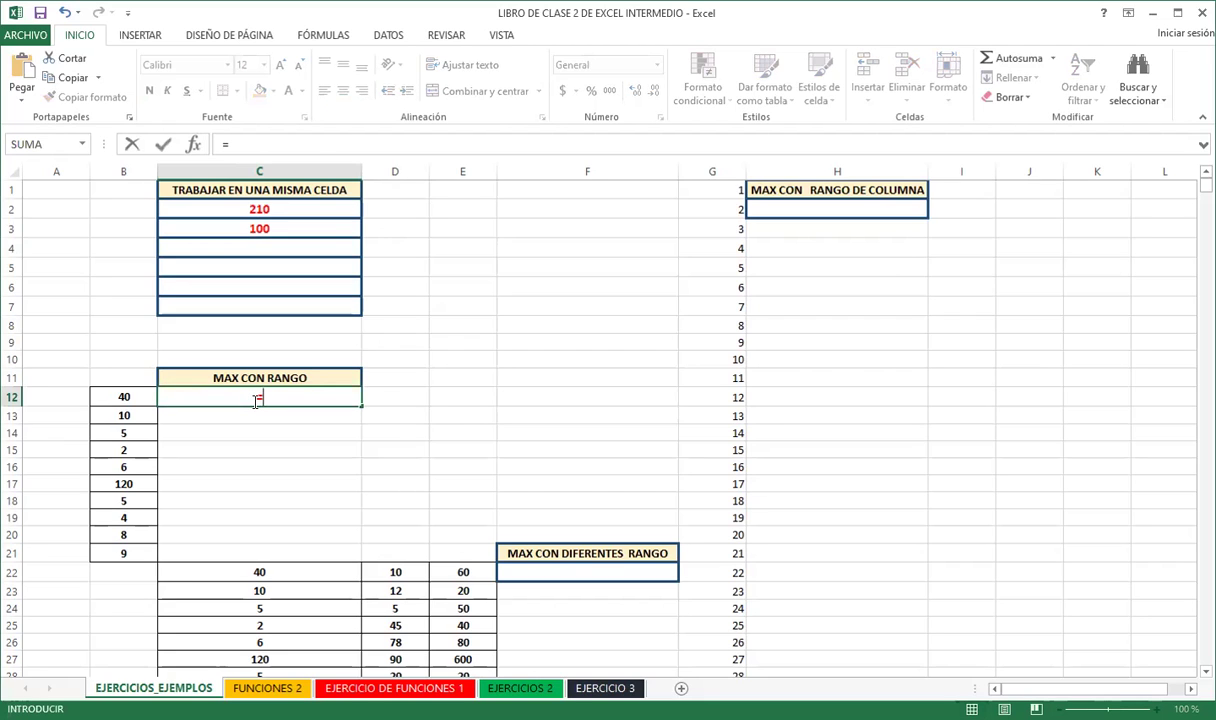
pyautogui.write('max')
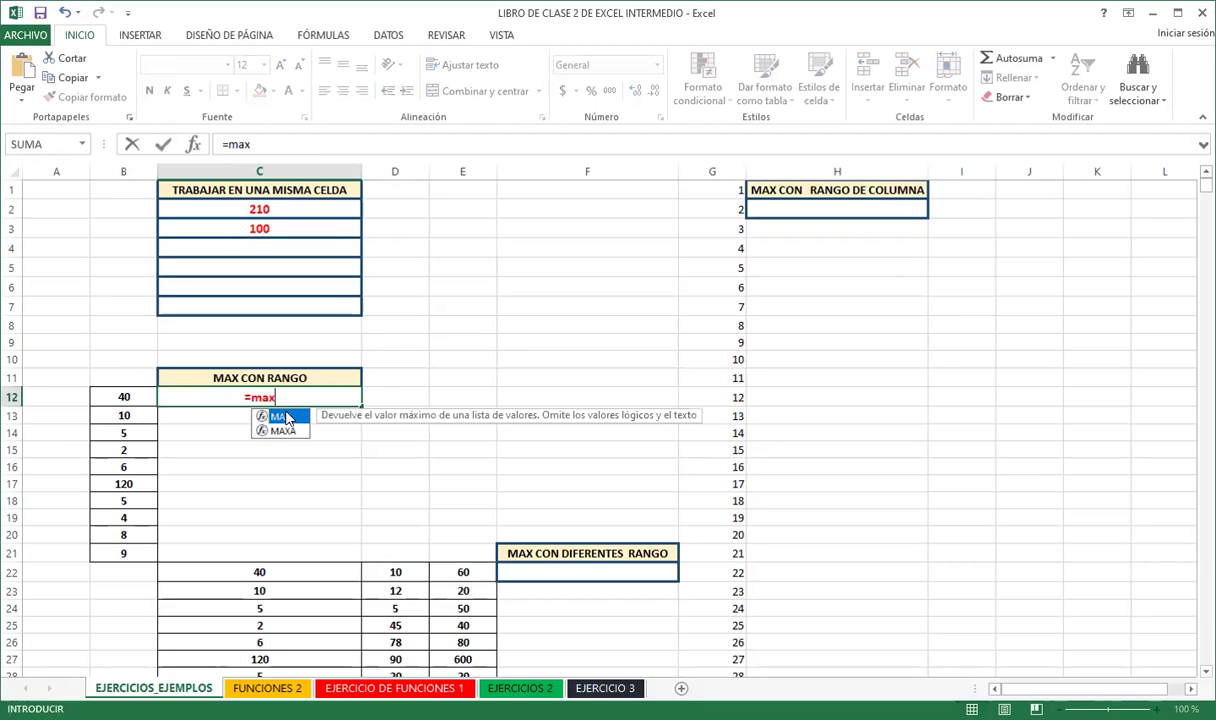
pyautogui.press('Tab')
pyautogui.click(120, 397)
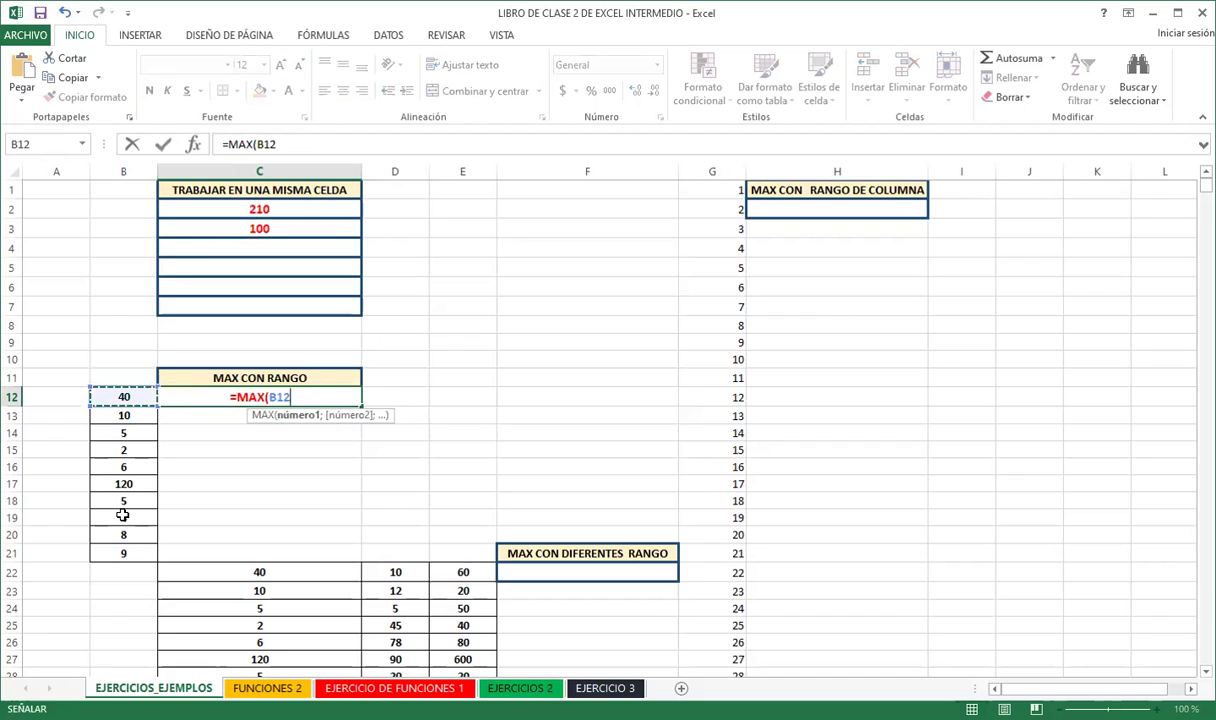
pyautogui.keyDown('shift'); pyautogui.click(126, 549); pyautogui.keyUp('shift')
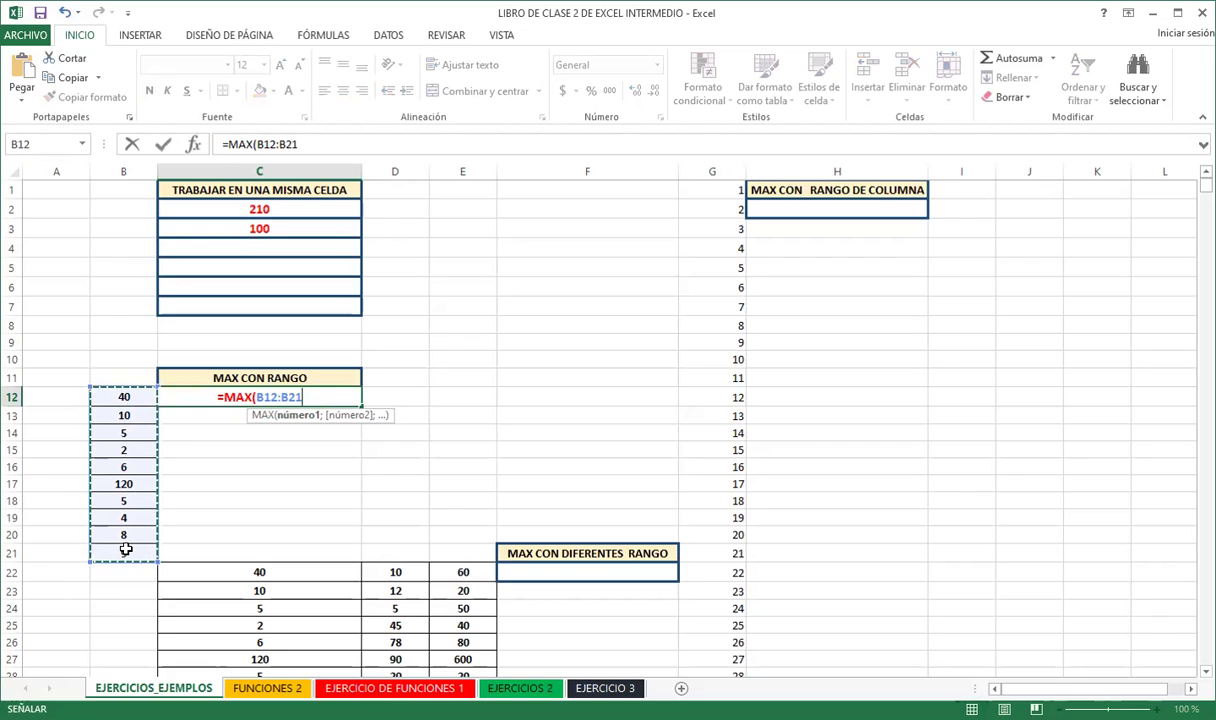
pyautogui.press('Return')
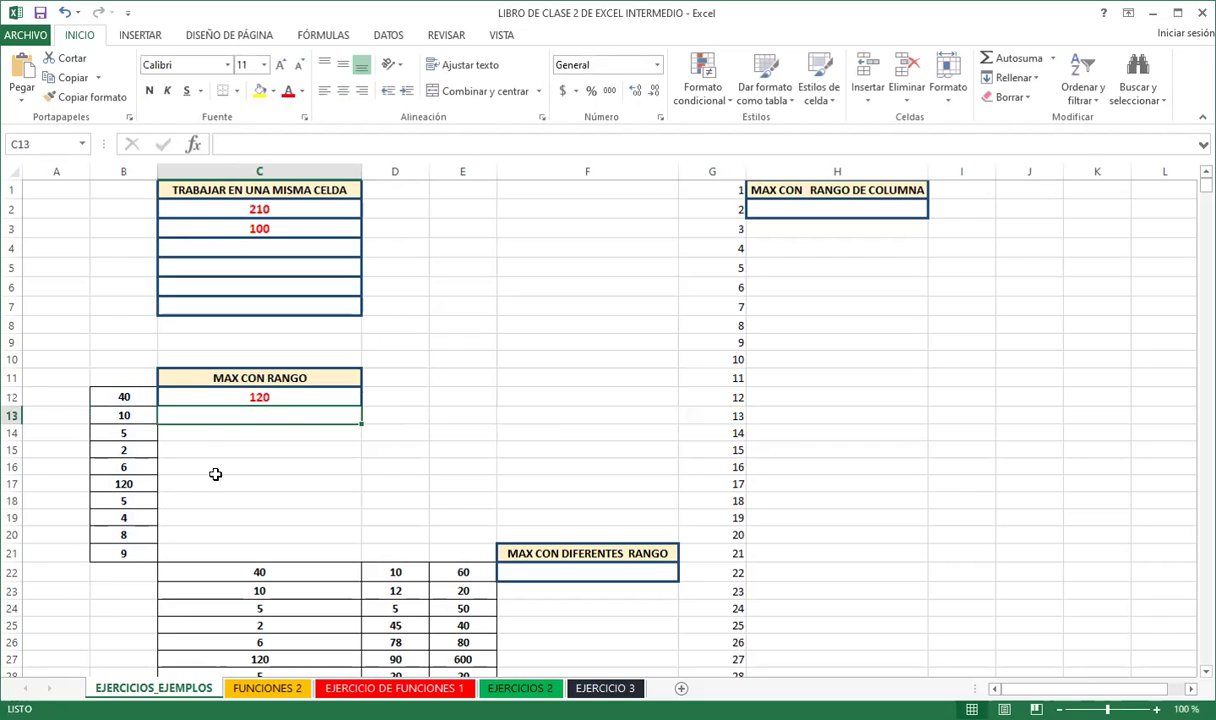
pyautogui.click(298, 396)
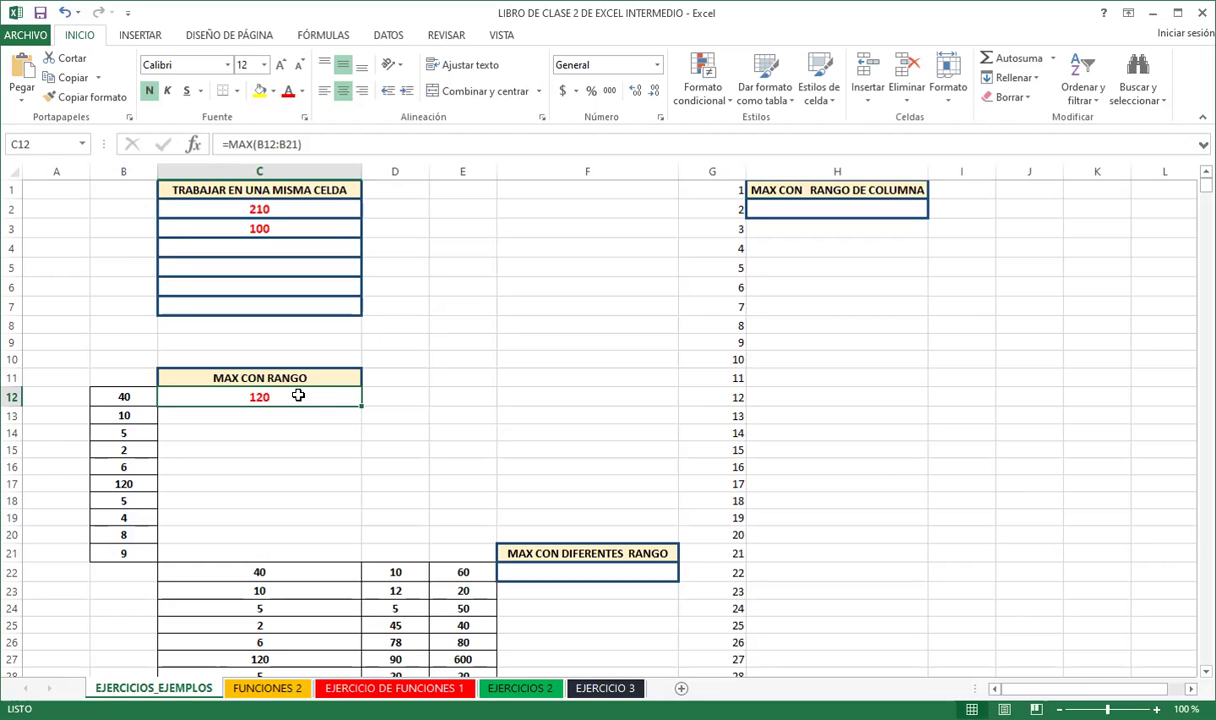
# Start a MAX formula in F22 under MAX CON DIFERENTES RANGO
pyautogui.scroll(-1, 355, 393)
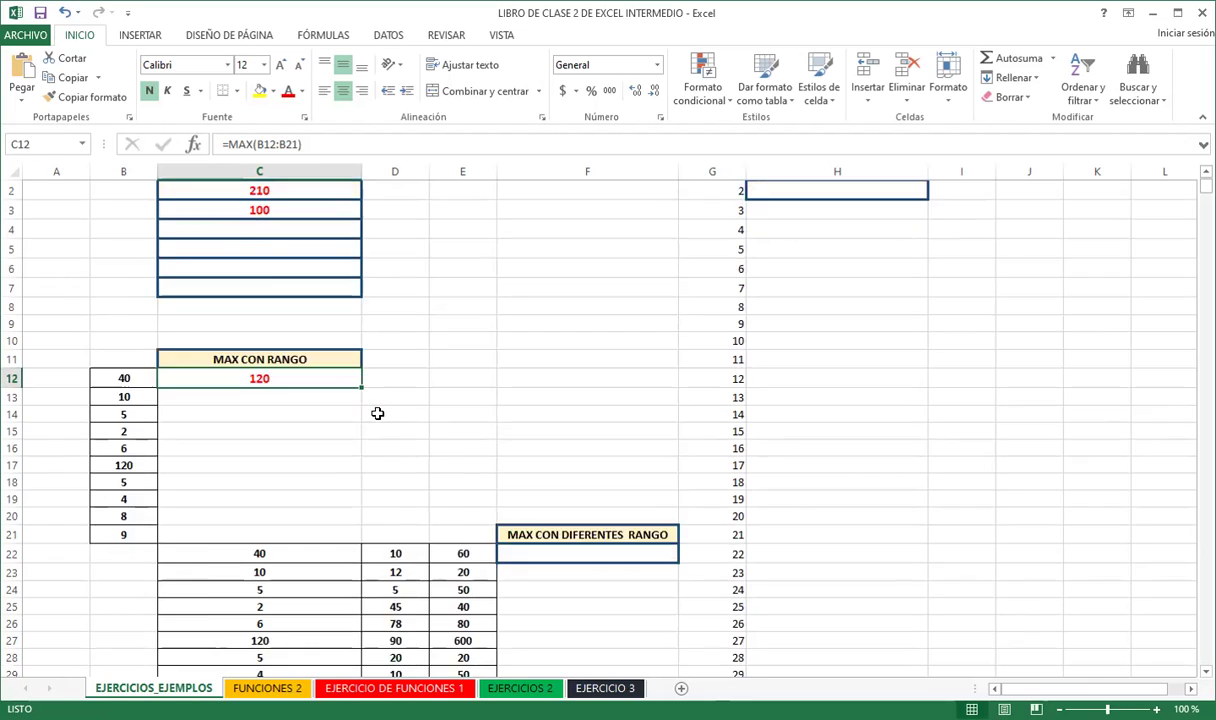
pyautogui.scroll(-2, 300, 395)
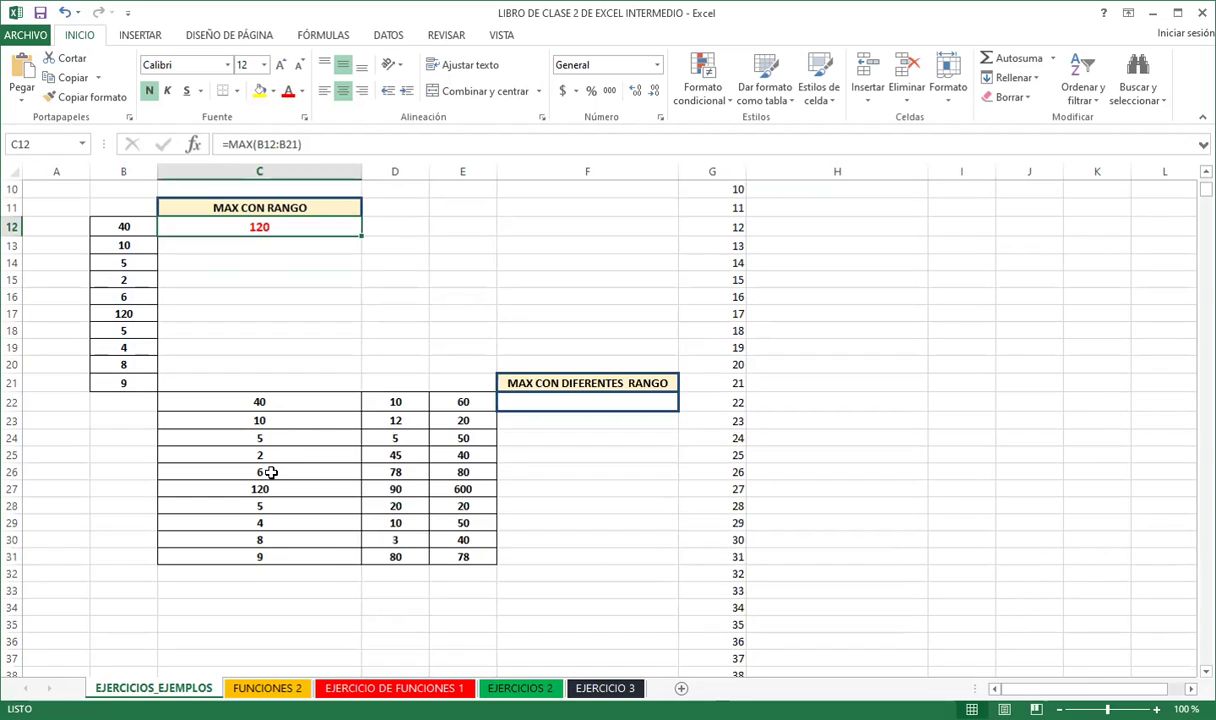
pyautogui.click(551, 406)
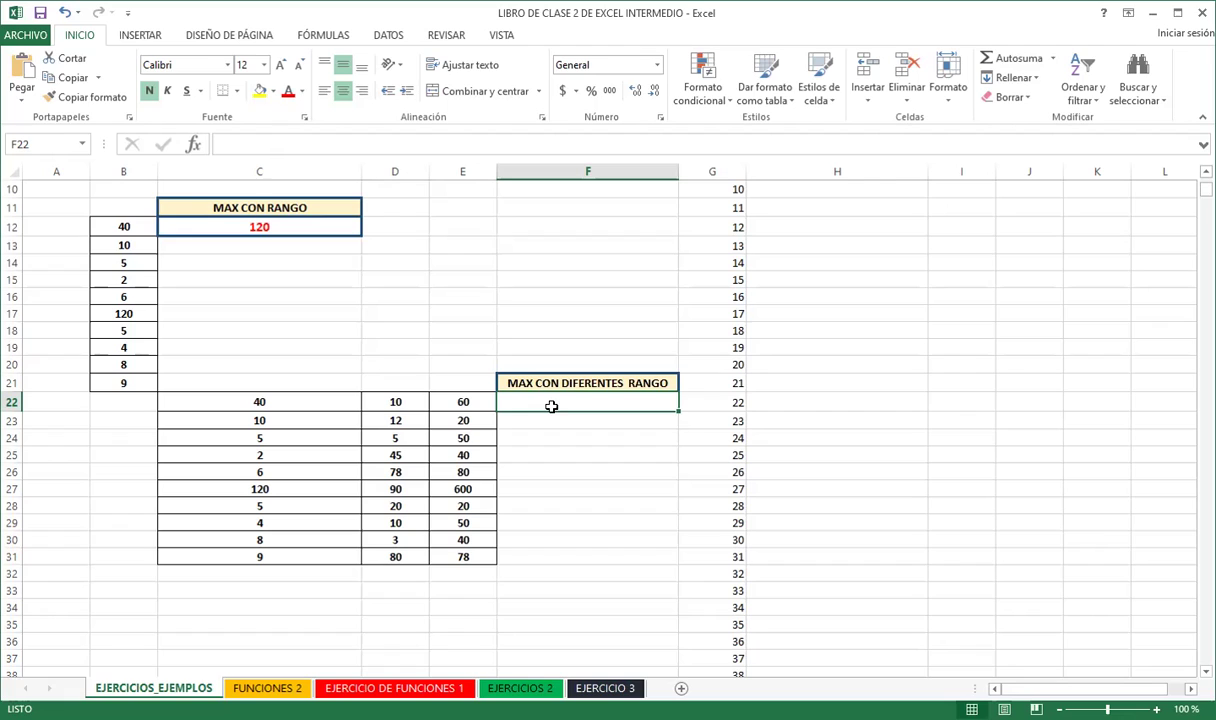
pyautogui.write('=')
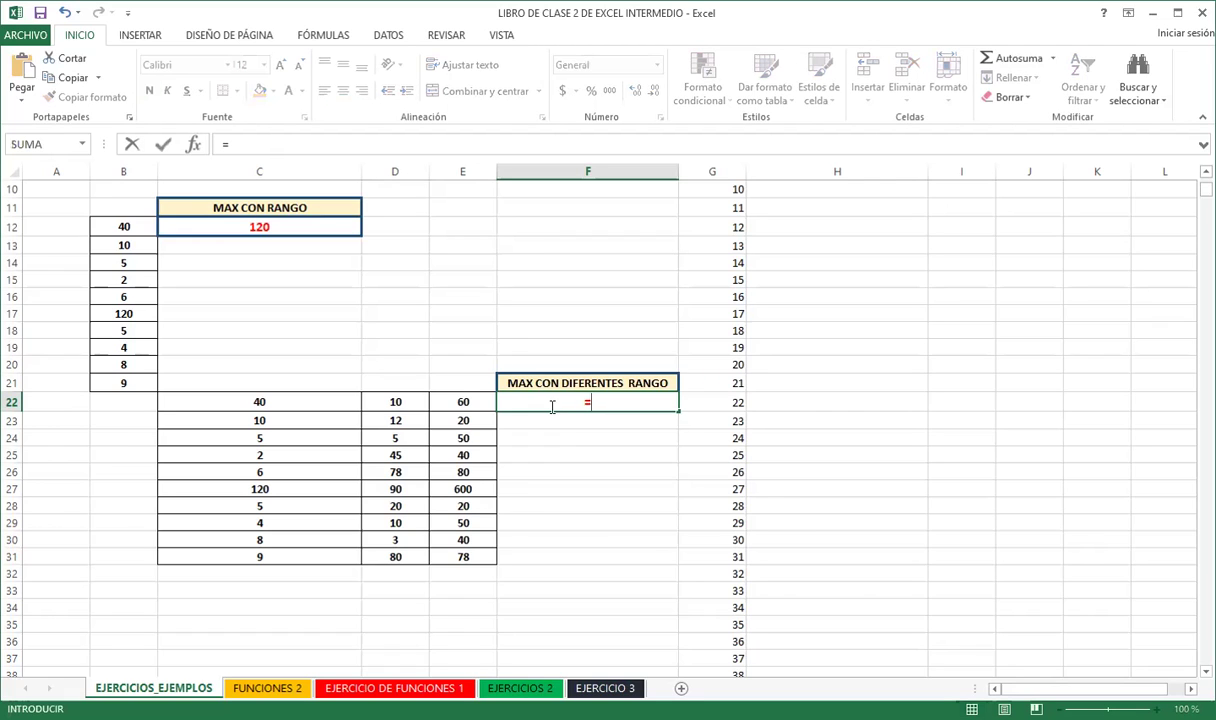
pyautogui.write('max')
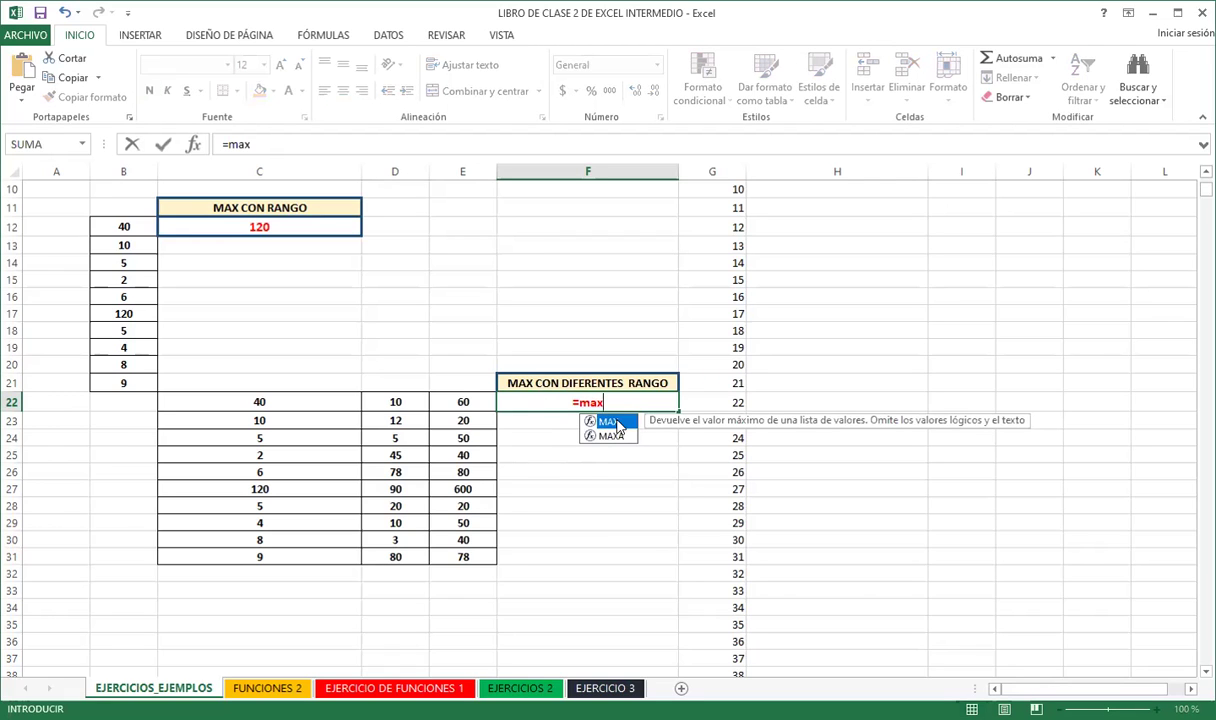
pyautogui.press('Tab')
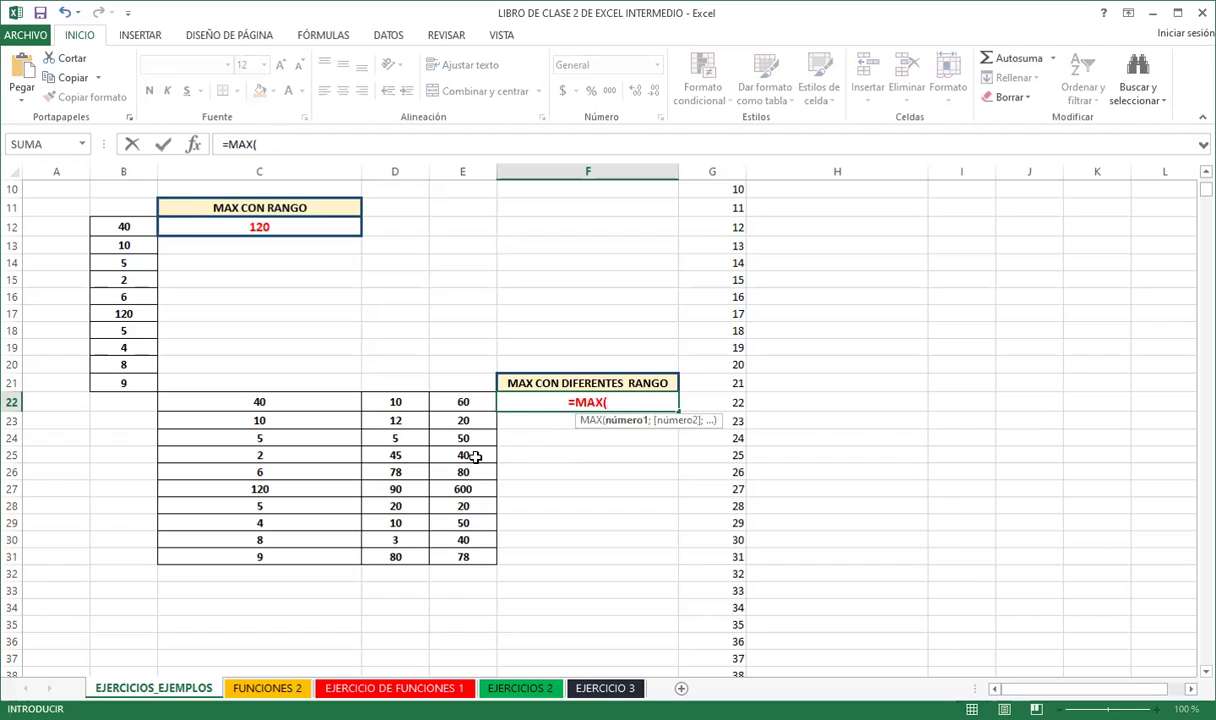
# Give it the ranges C22:C31, D22:D31 and E22:E31 so F22 shows 600
pyautogui.click(318, 400)
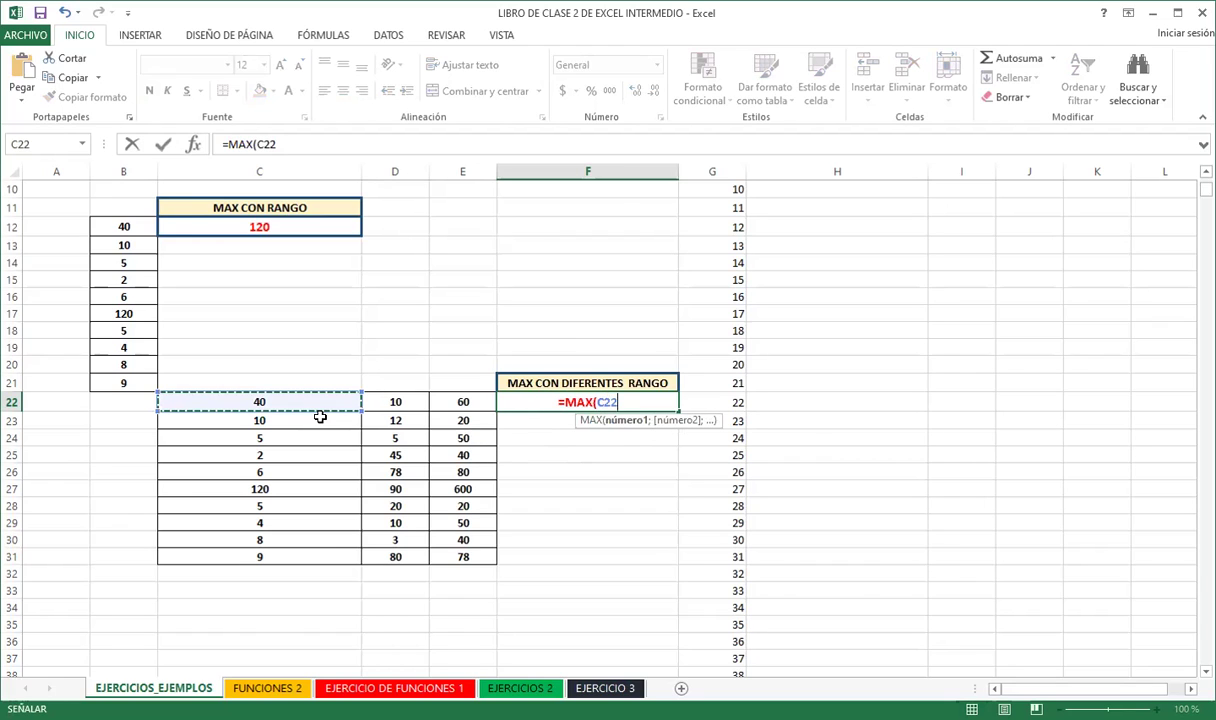
pyautogui.moveTo(318, 552); pyautogui.dragTo(308, 566)
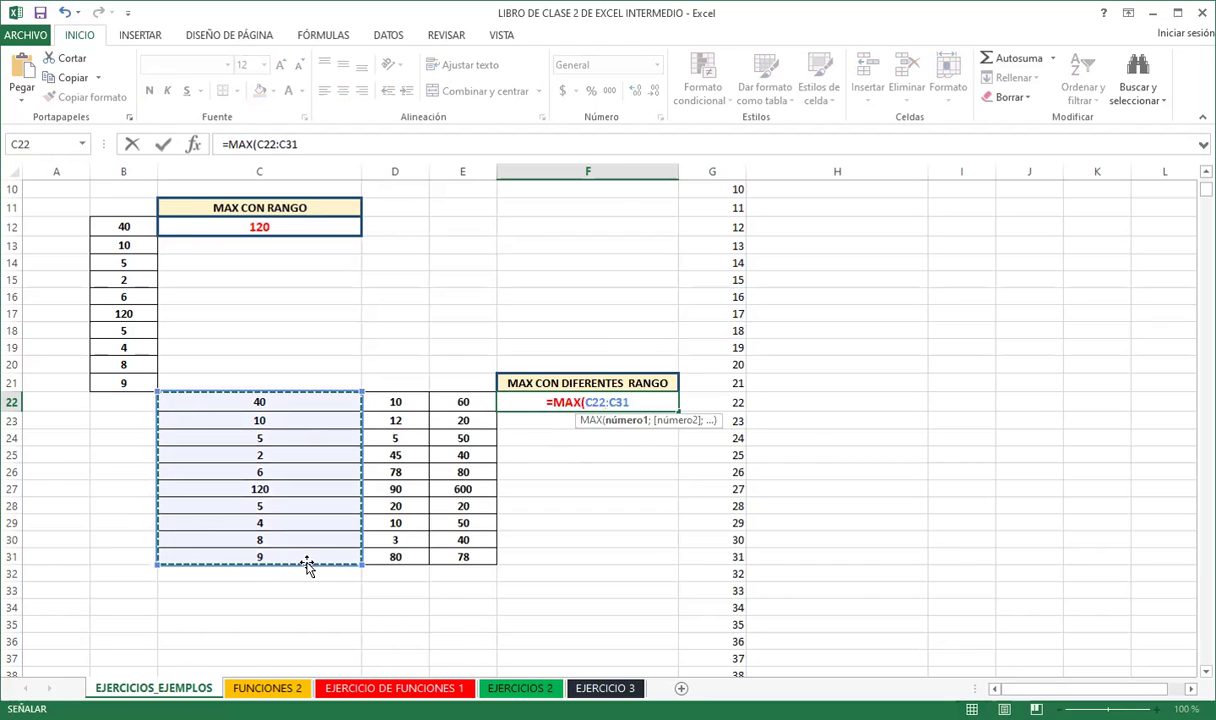
pyautogui.write(';')
pyautogui.click(399, 402)
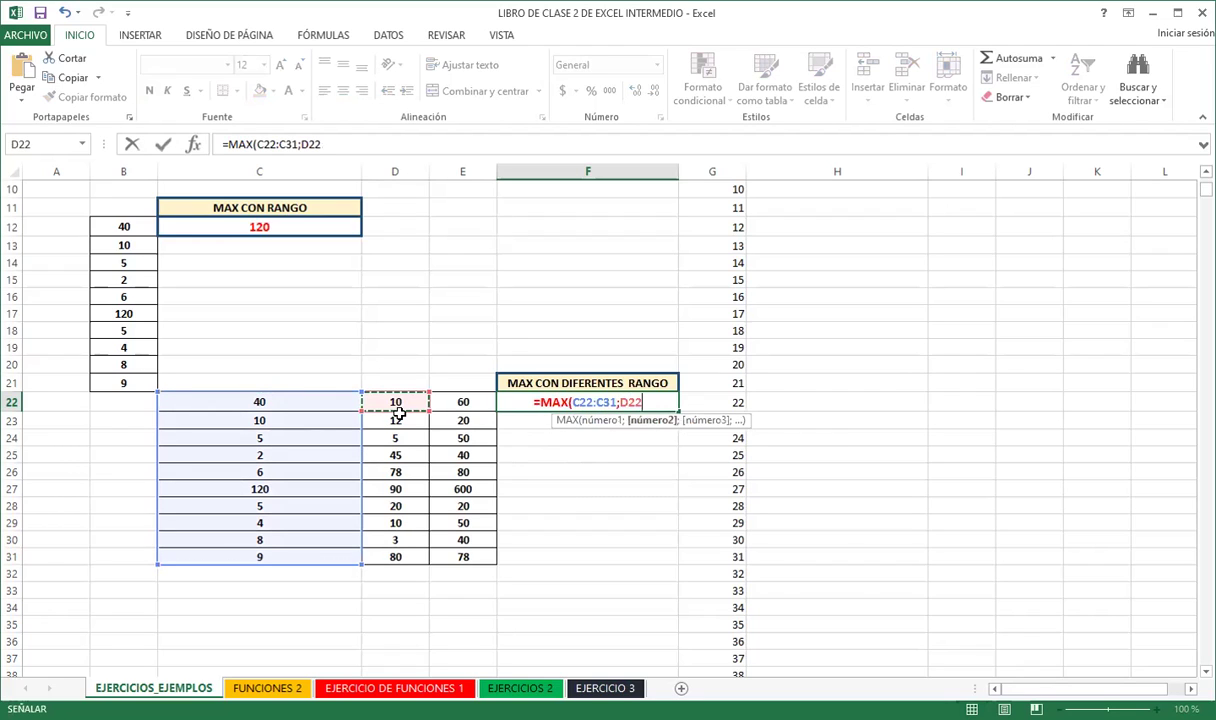
pyautogui.moveTo(399, 539); pyautogui.dragTo(393, 557)
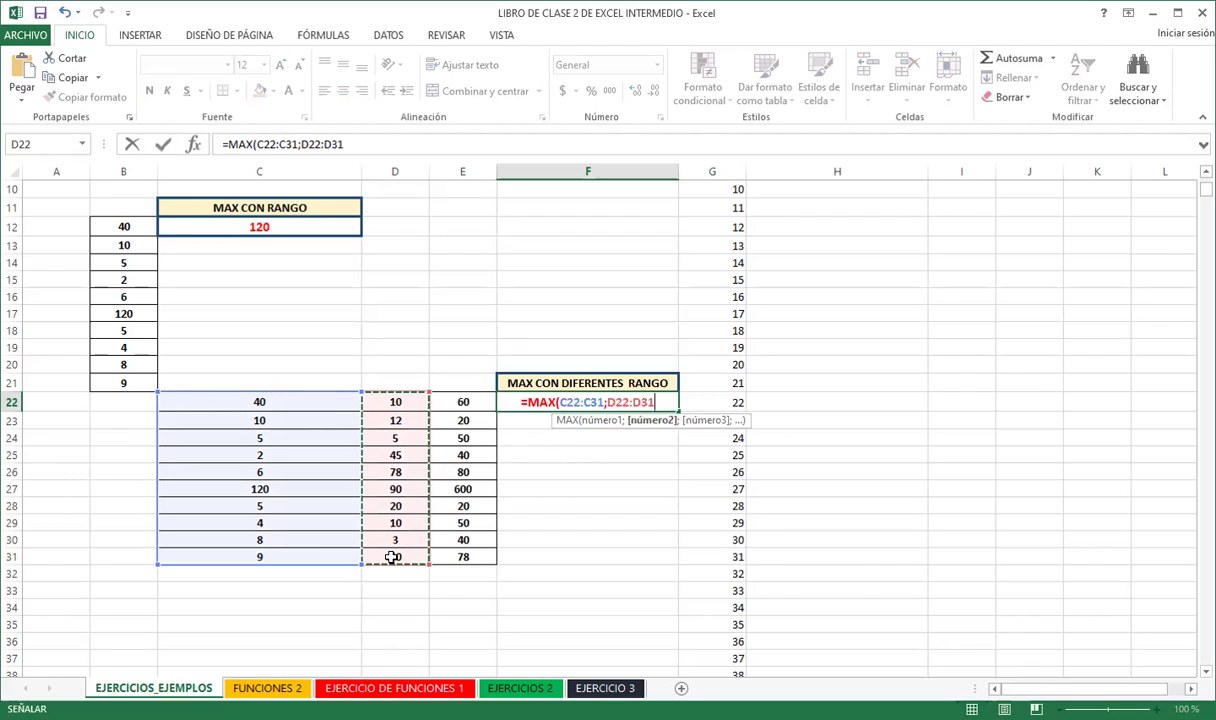
pyautogui.write(';')
pyautogui.click(460, 404)
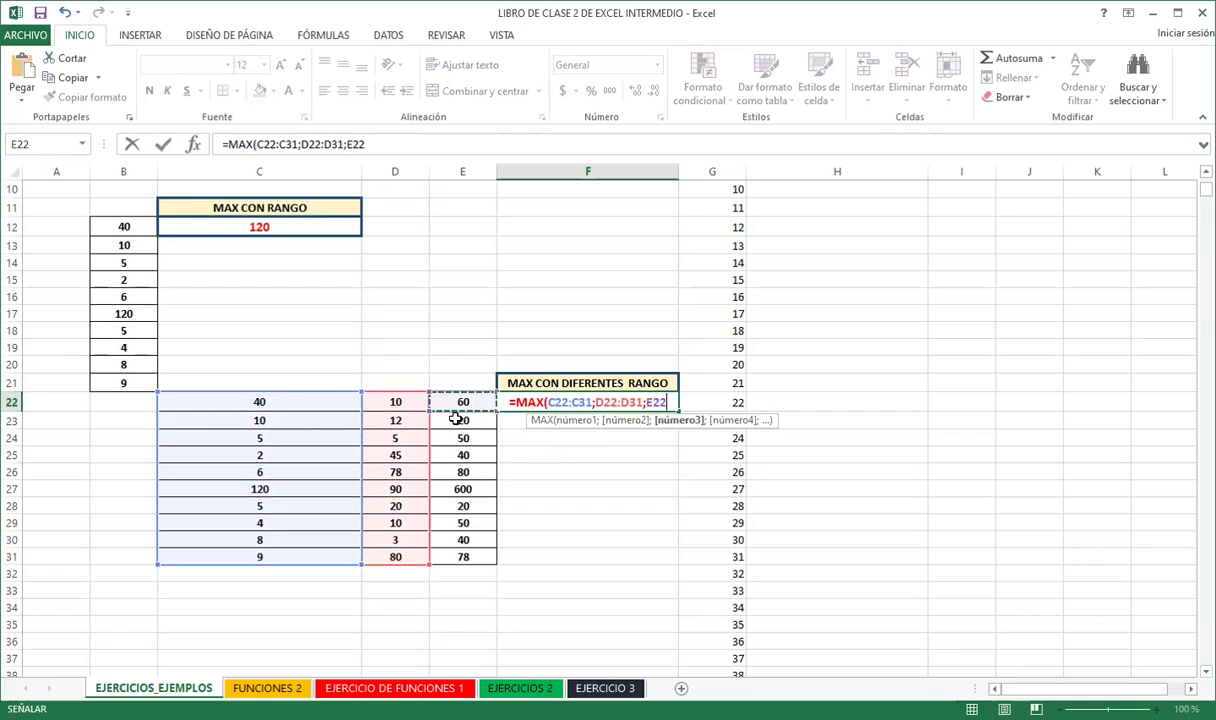
pyautogui.keyDown('shift'); pyautogui.click(458, 550); pyautogui.keyUp('shift')
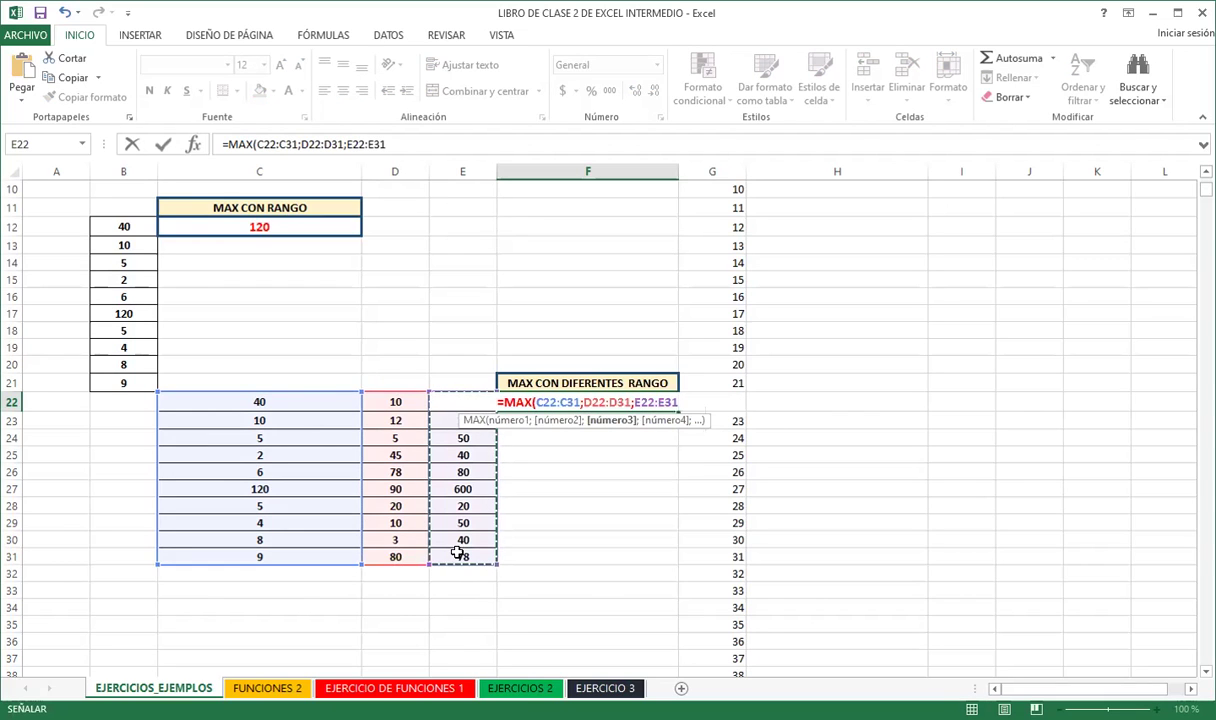
pyautogui.press('Return')
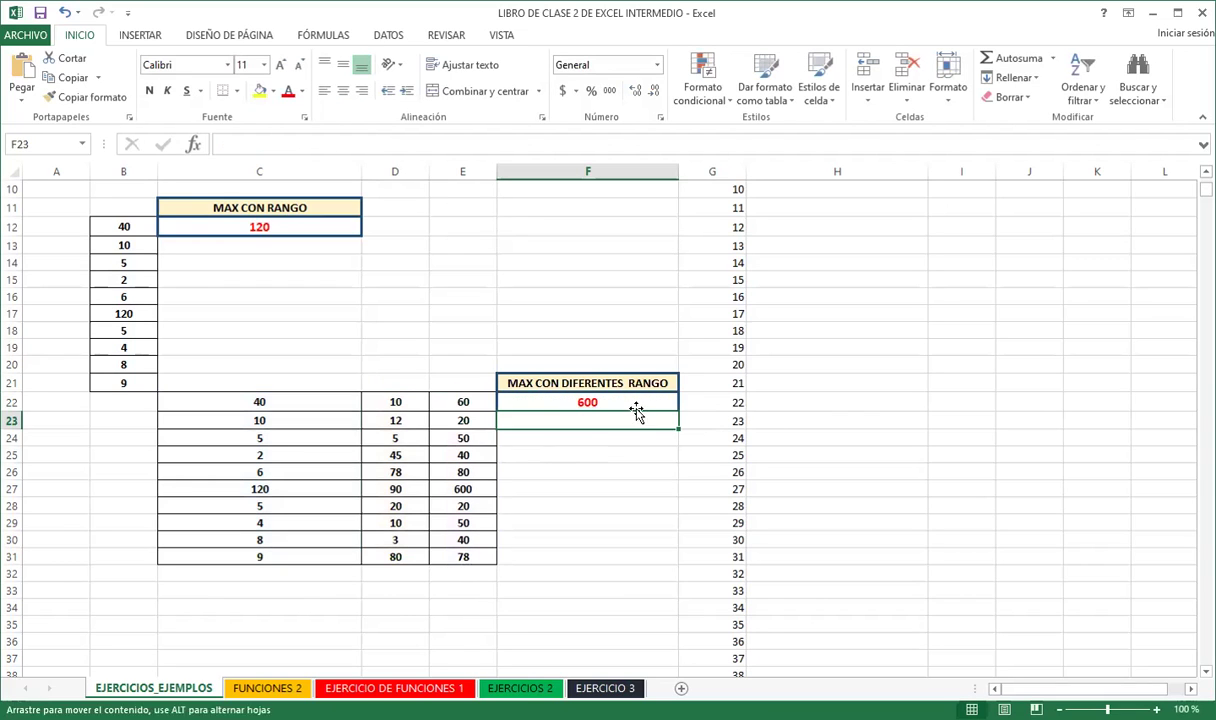
pyautogui.click(637, 400)
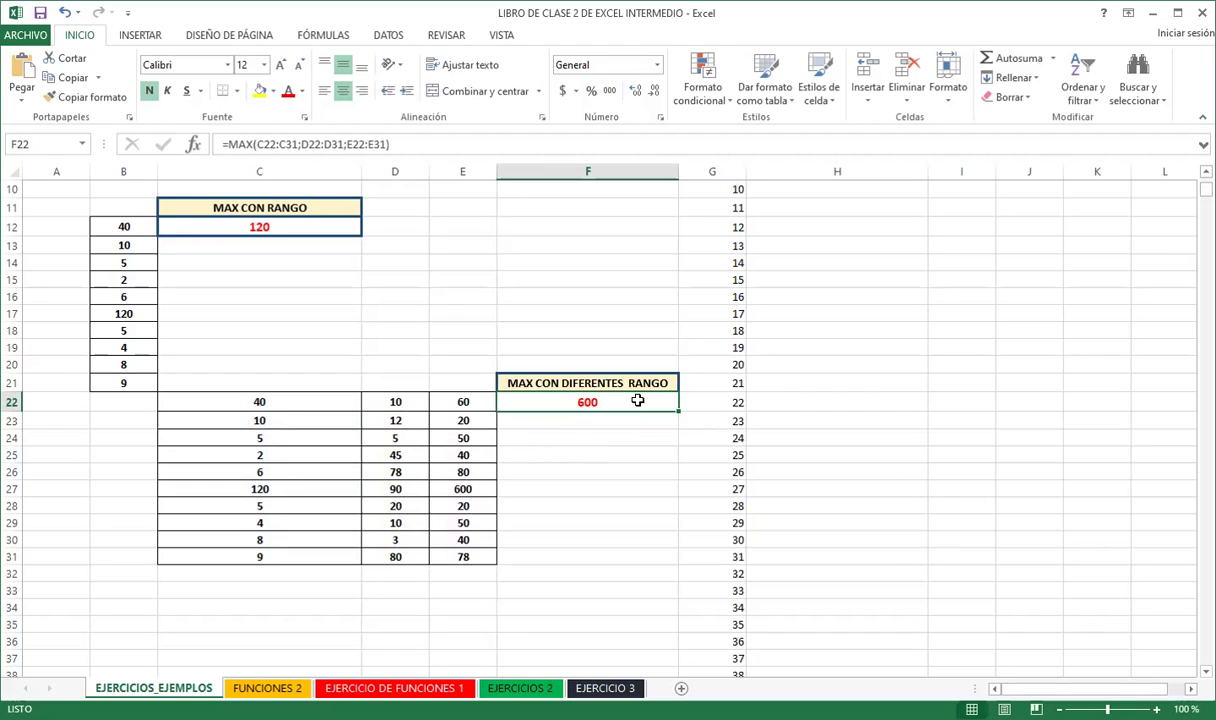
# Scroll back to the top and select H2 under MAX CON RANGO DE COLUMNA
pyautogui.scroll(3, 640, 385)
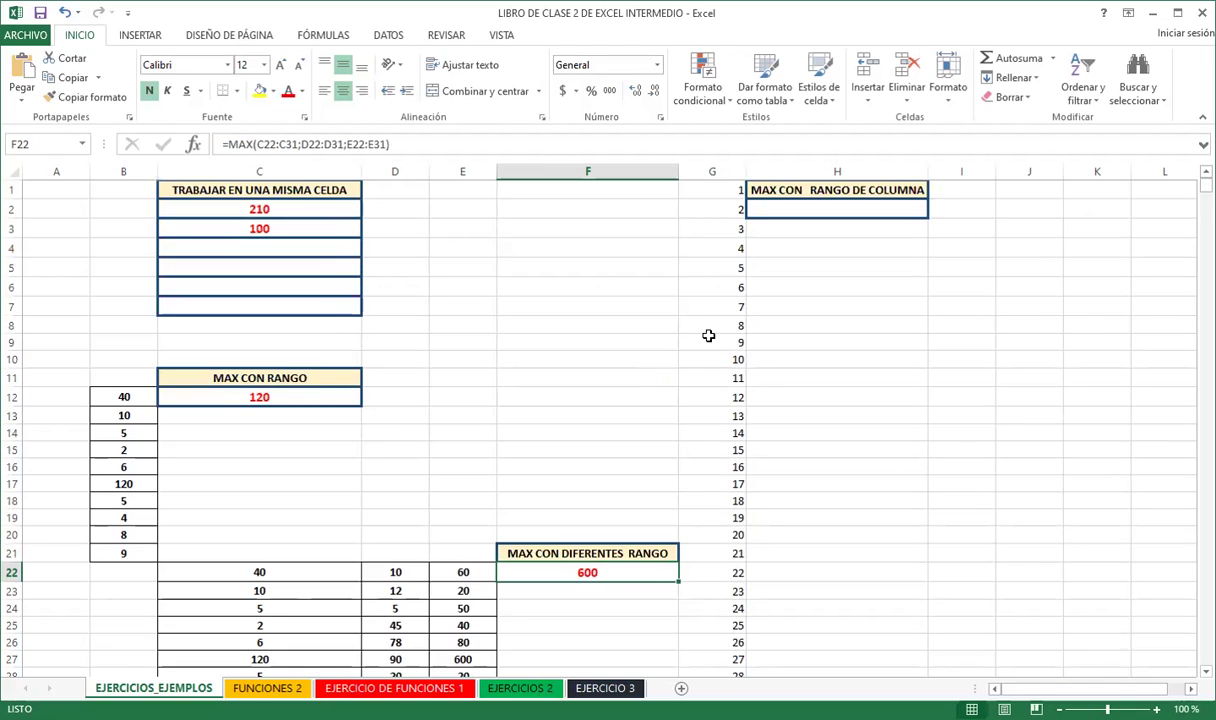
pyautogui.click(800, 205)
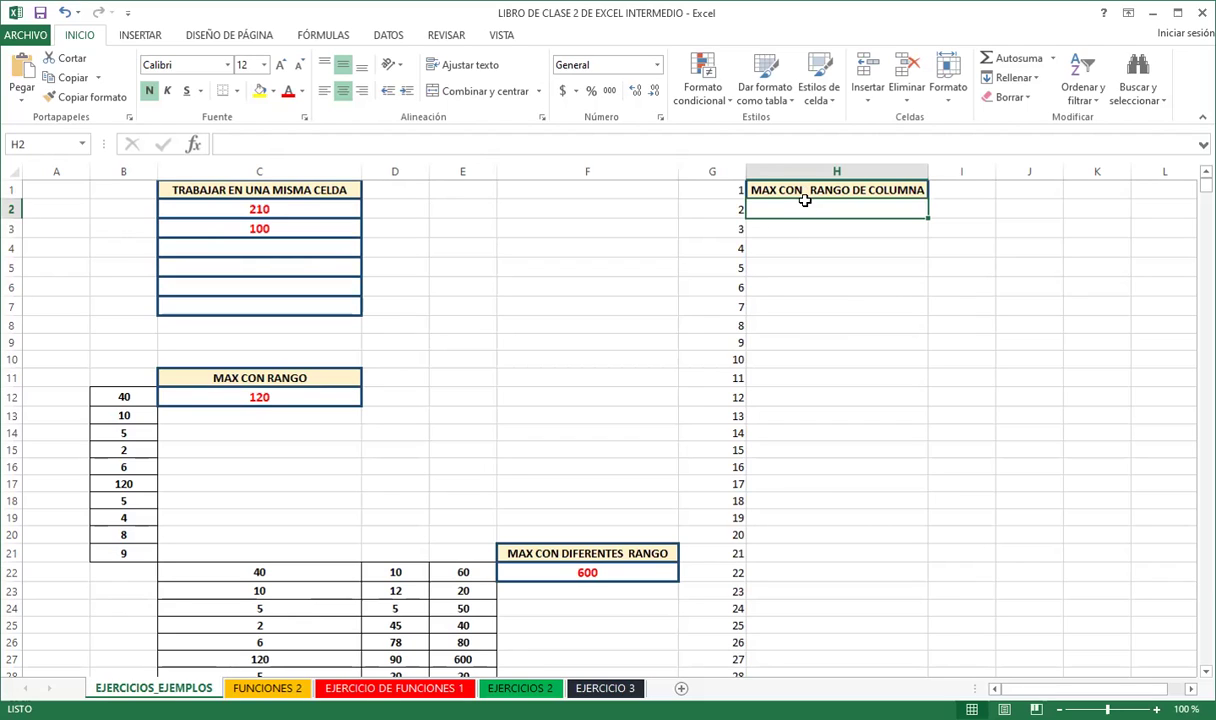
# Enter =MAX(G:G) in H2 to get column G's maximum of 3000
pyautogui.write('=')
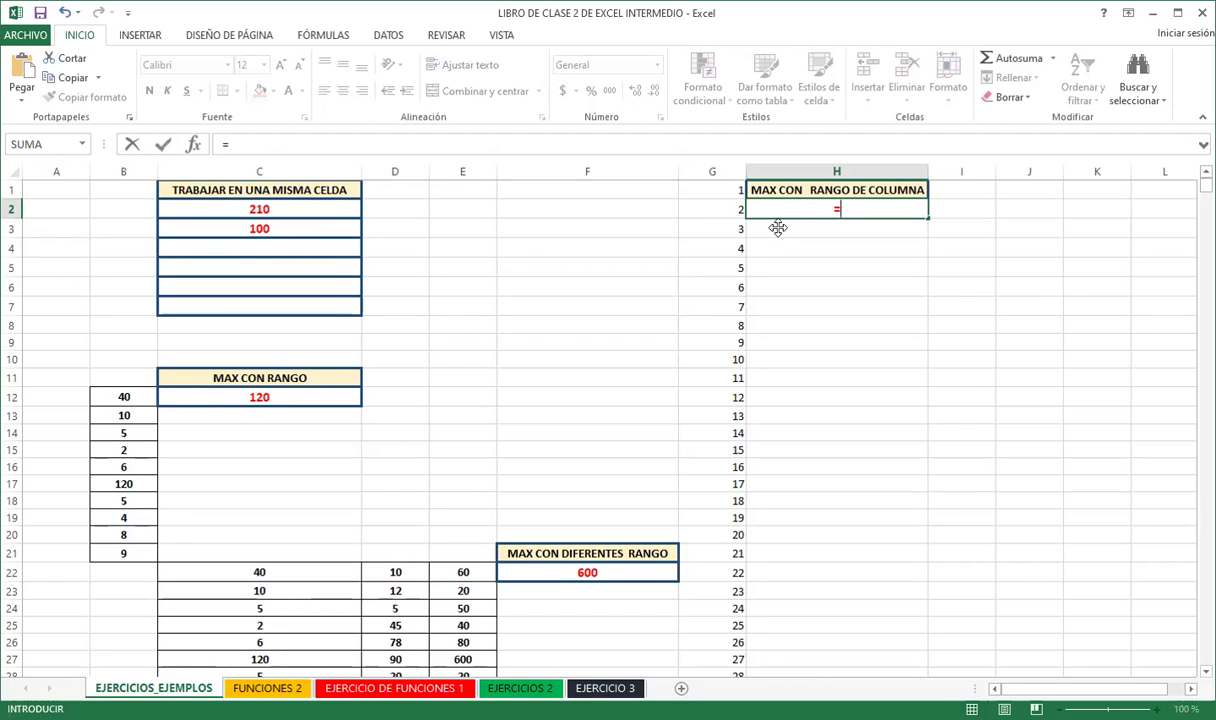
pyautogui.write('max')
pyautogui.doubleClick(834, 229)
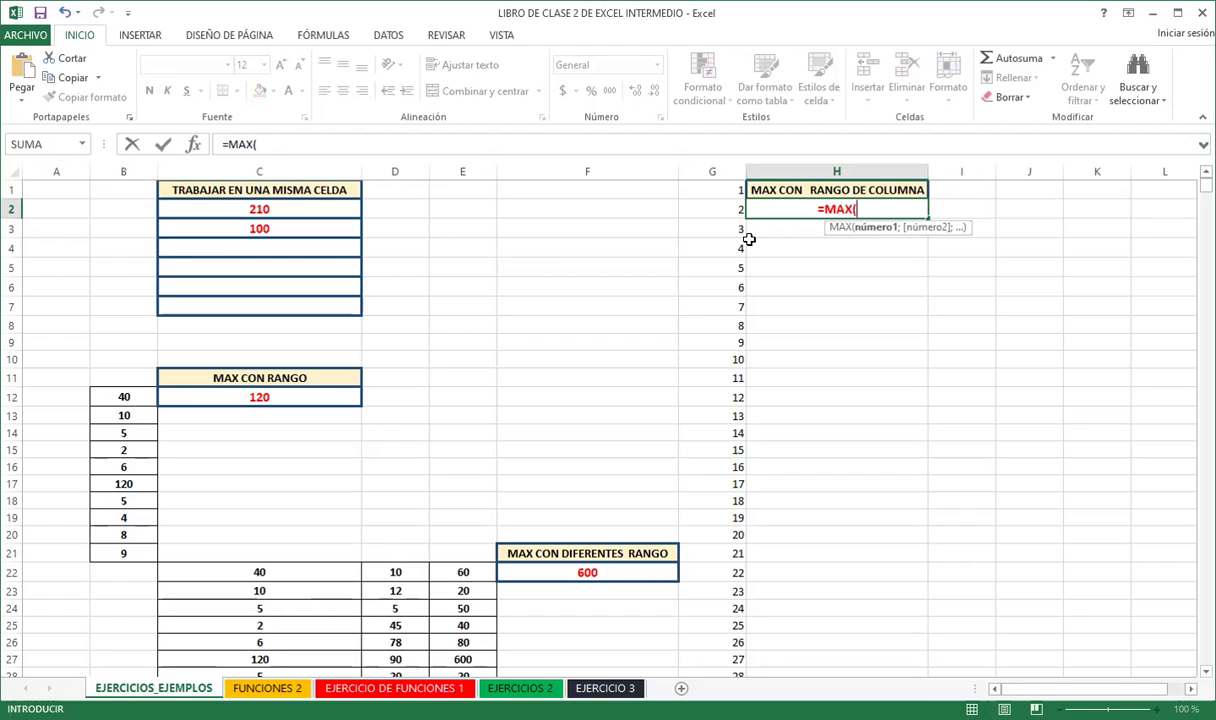
pyautogui.write('G')
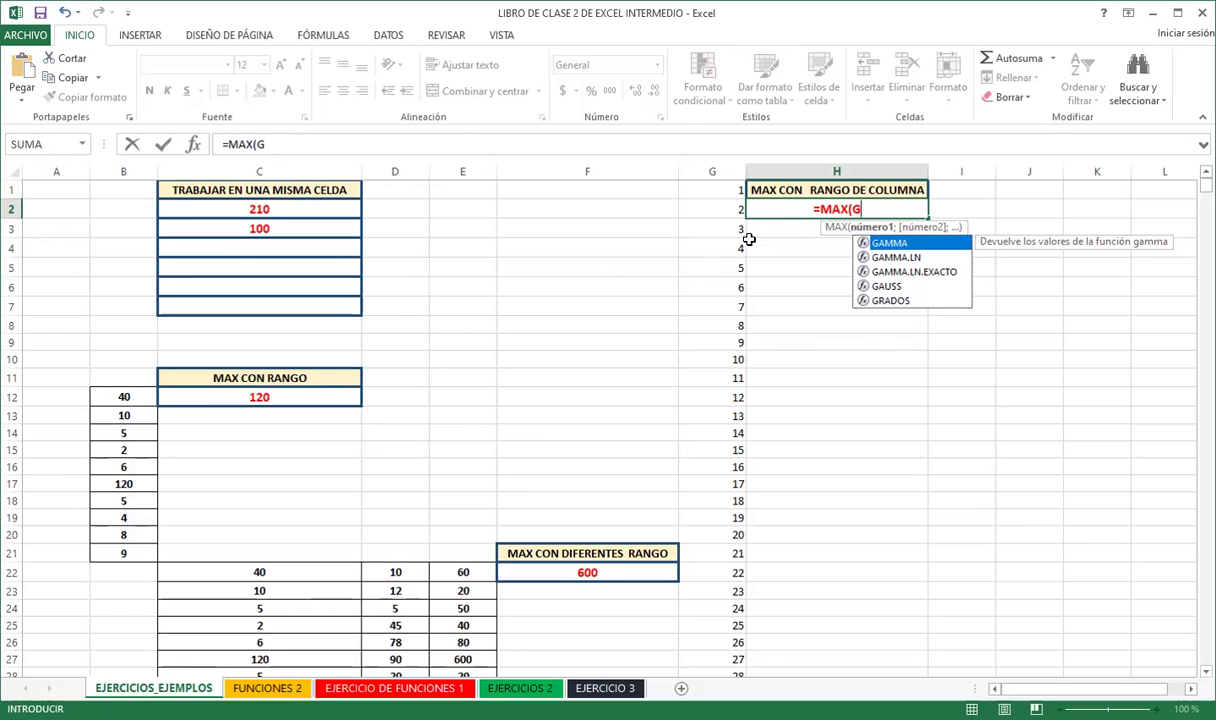
pyautogui.write(':')
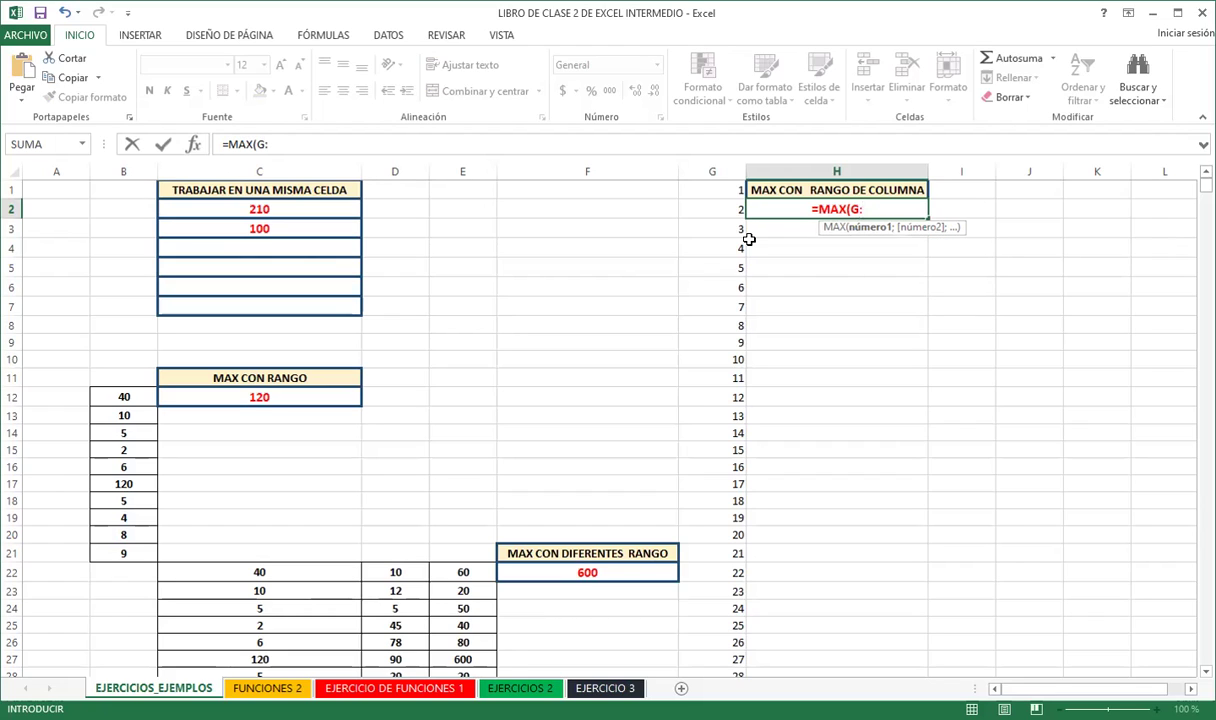
pyautogui.write('G')
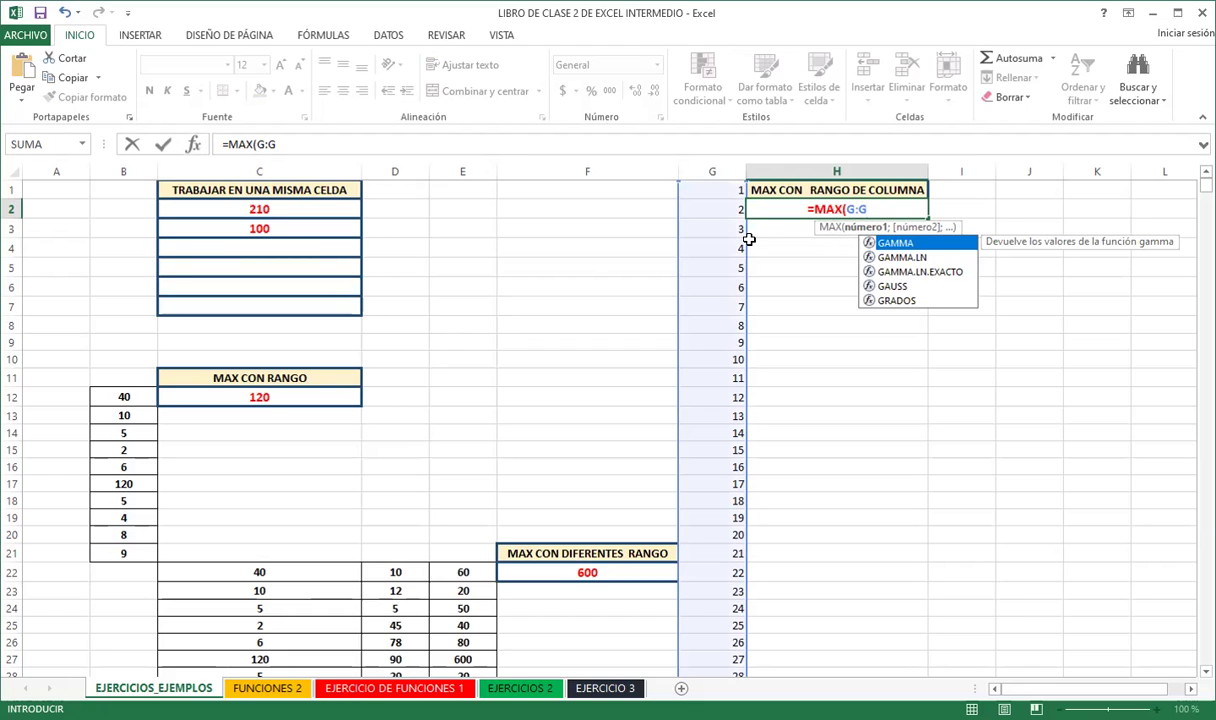
pyautogui.write(')')
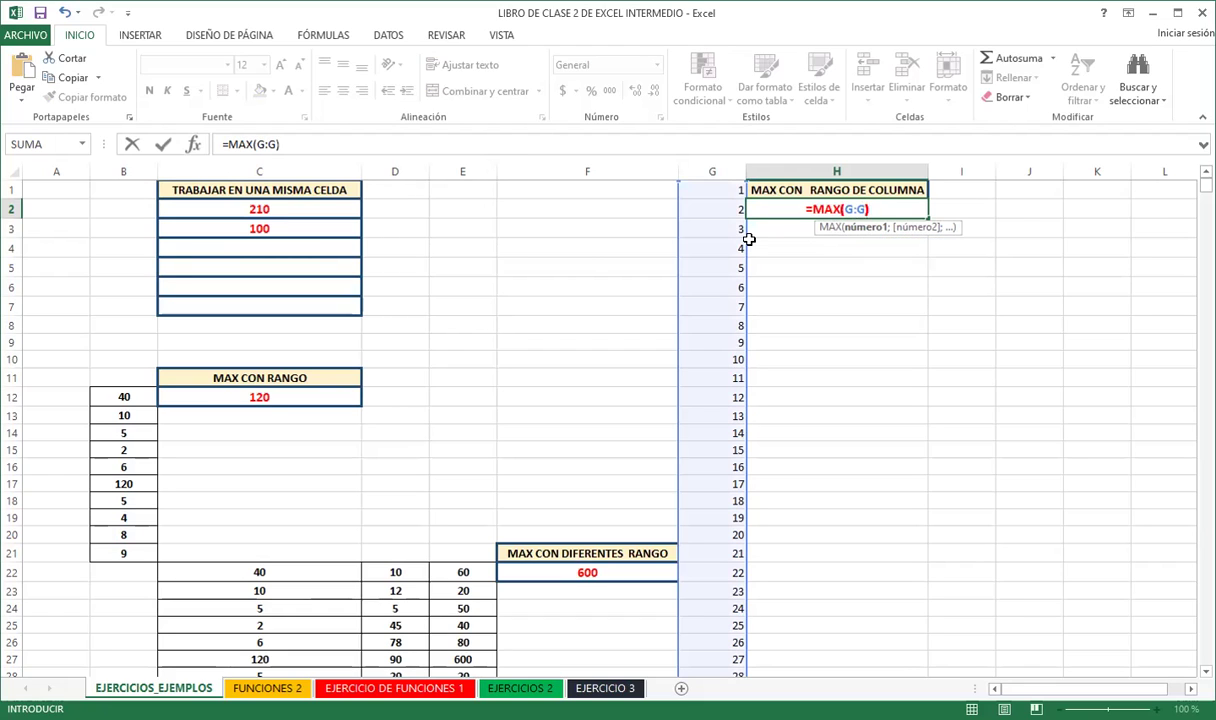
pyautogui.press('Return')
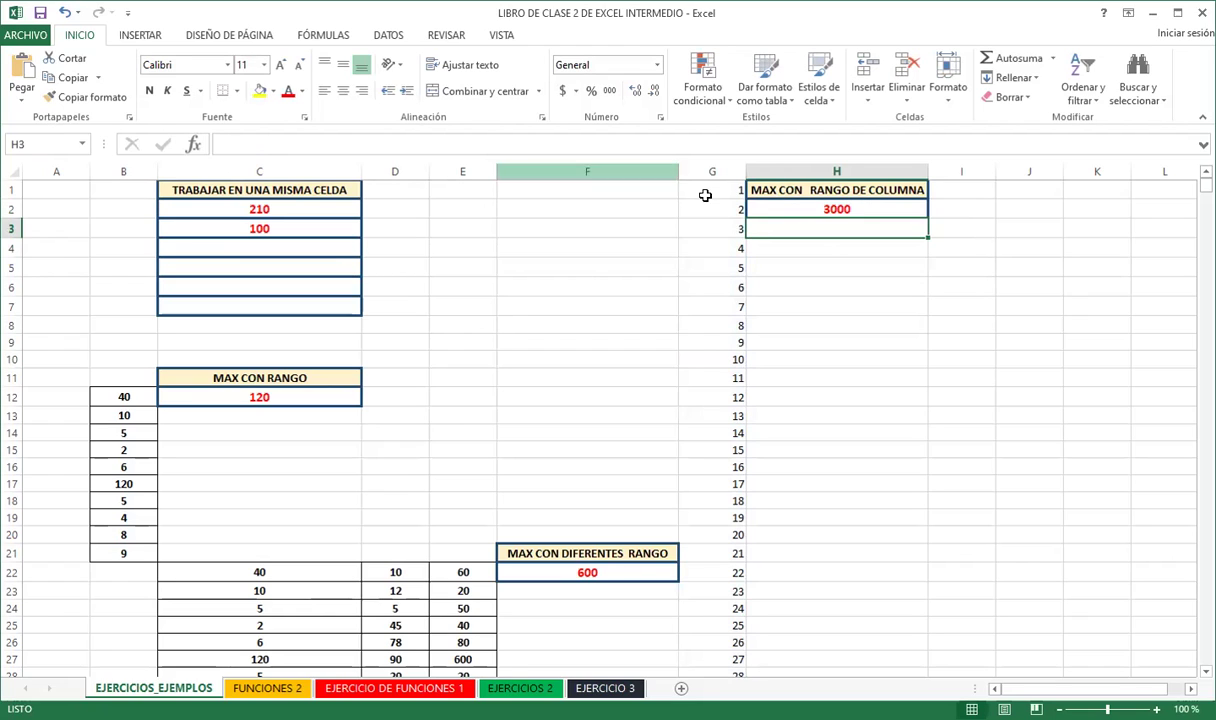
# Check H2's formula and select the numbers in G1:G16
pyautogui.click(764, 208)
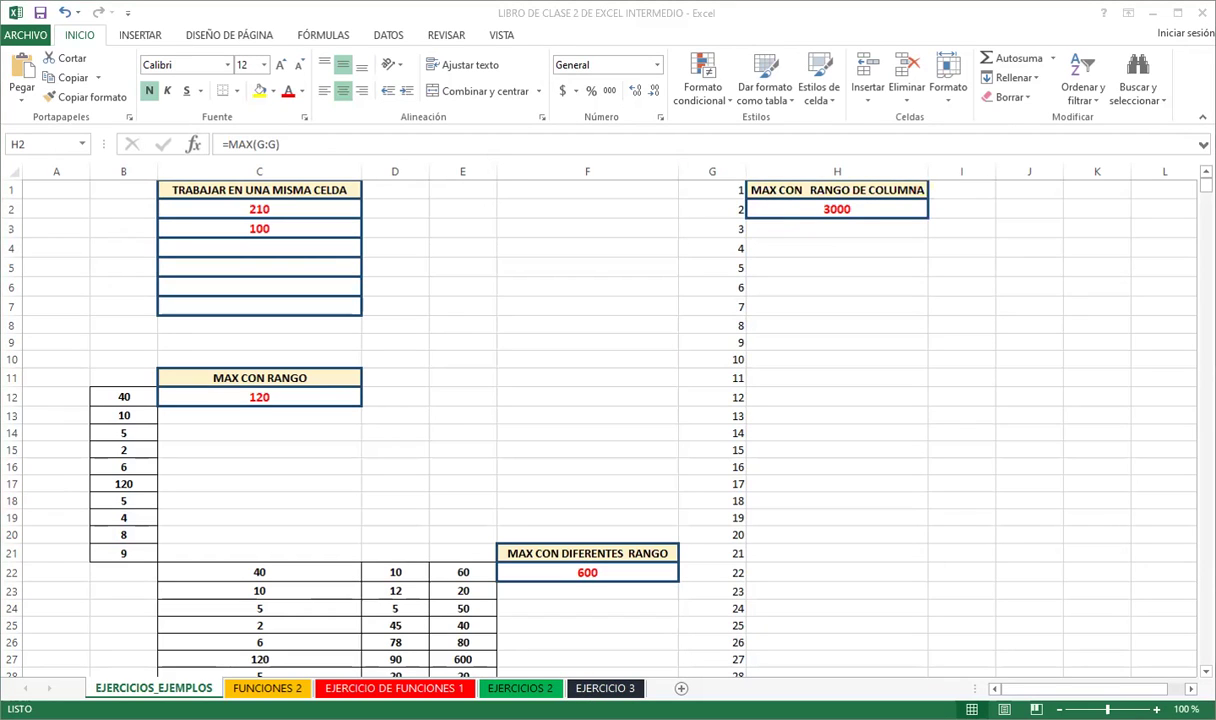
pyautogui.click(860, 206)
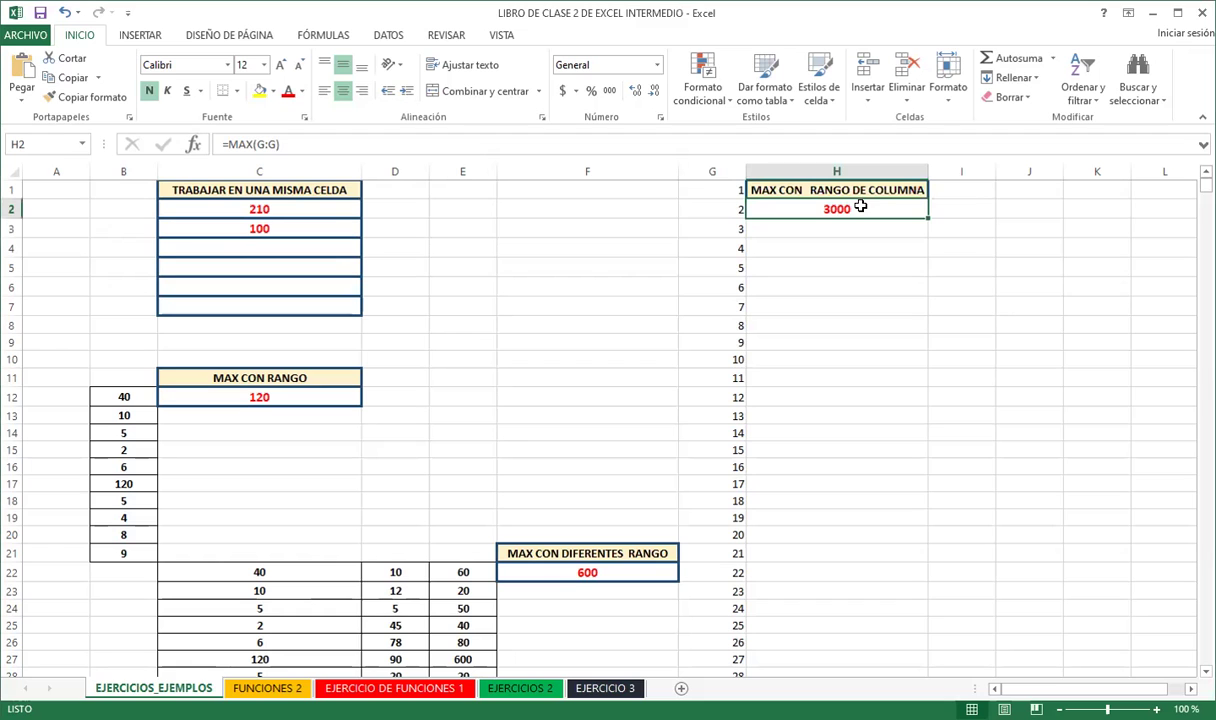
pyautogui.moveTo(712, 190); pyautogui.dragTo(731, 482)
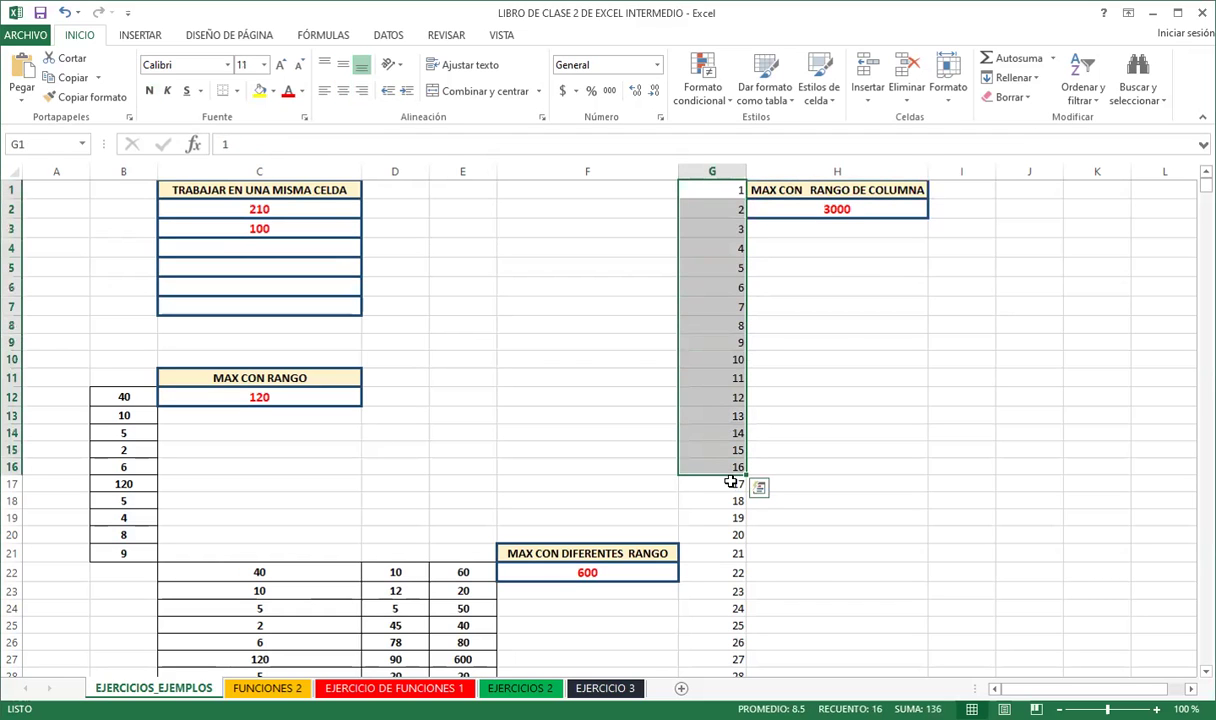
# Scroll down column G to row 1119, where 3000 ends the list
pyautogui.scroll(-20, 725, 487)
pyautogui.scroll(-4, 725, 487)
pyautogui.scroll(-8, 725, 487)
pyautogui.scroll(-7, 725, 487)
pyautogui.scroll(-7, 725, 485)
pyautogui.scroll(-5, 715, 481)
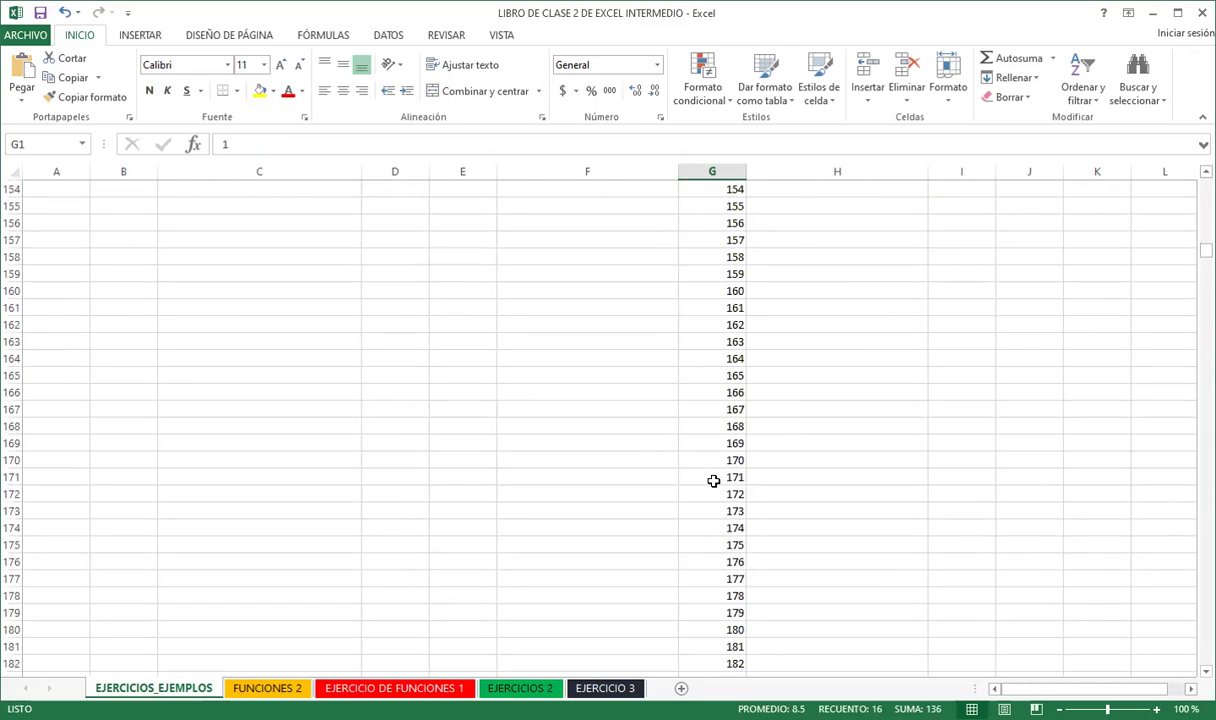
pyautogui.moveTo(1190, 258)
pyautogui.mouseDown()
pyautogui.moveTo(1190, 660)
pyautogui.moveTo(1151, 657)
pyautogui.mouseUp()
pyautogui.scroll(-1, 830, 565)
pyautogui.scroll(-3, 714, 470)
# Fill G1119's 3000 down to row 1240 as an increasing series reaching 3121
pyautogui.click(702, 459)
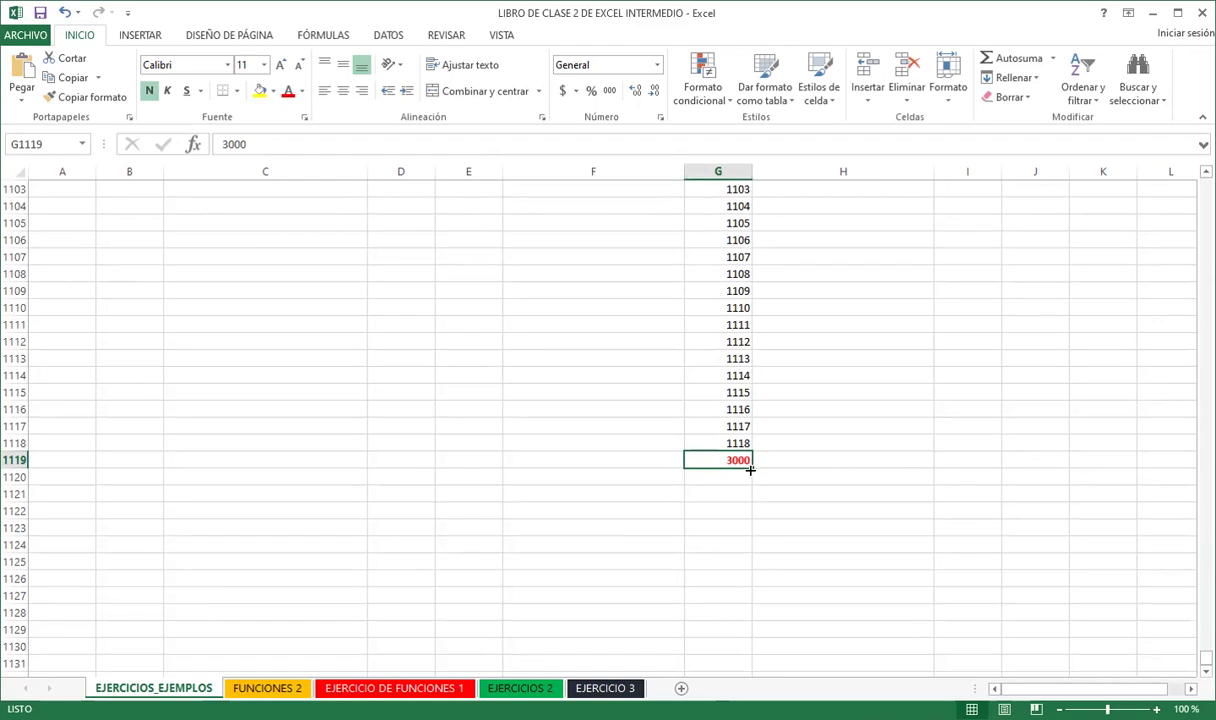
pyautogui.moveTo(751, 466)
pyautogui.mouseDown()
pyautogui.moveTo(744, 616)
pyautogui.moveTo(757, 650)
pyautogui.mouseUp()
pyautogui.click(801, 502)
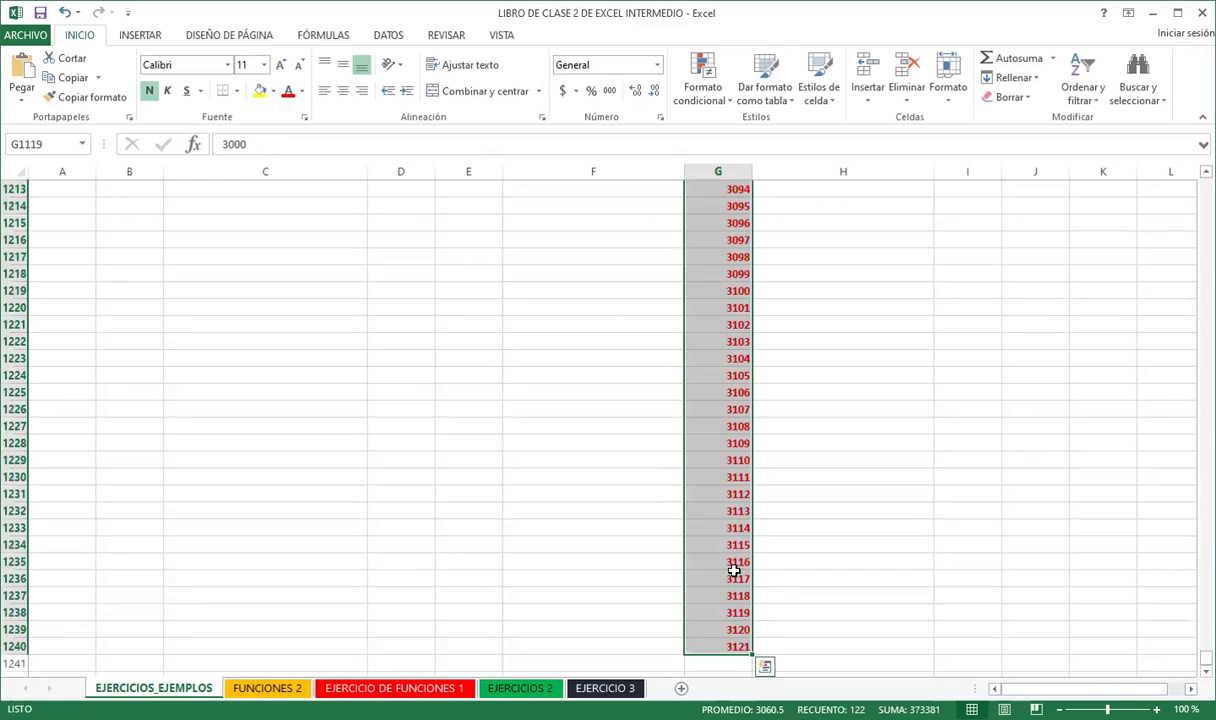
pyautogui.scroll(6, 733, 565)
pyautogui.scroll(5, 733, 565)
pyautogui.scroll(10, 733, 565)
pyautogui.scroll(8, 731, 568)
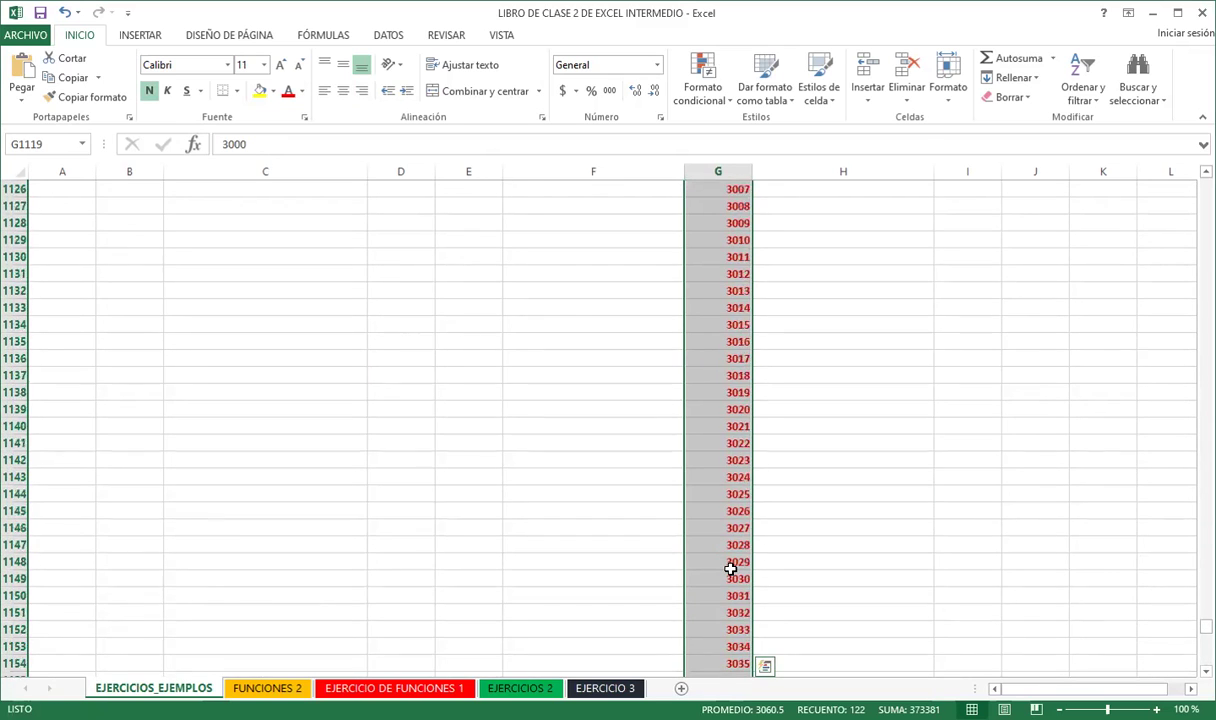
pyautogui.scroll(6, 731, 568)
pyautogui.scroll(8, 731, 568)
pyautogui.click(708, 481)
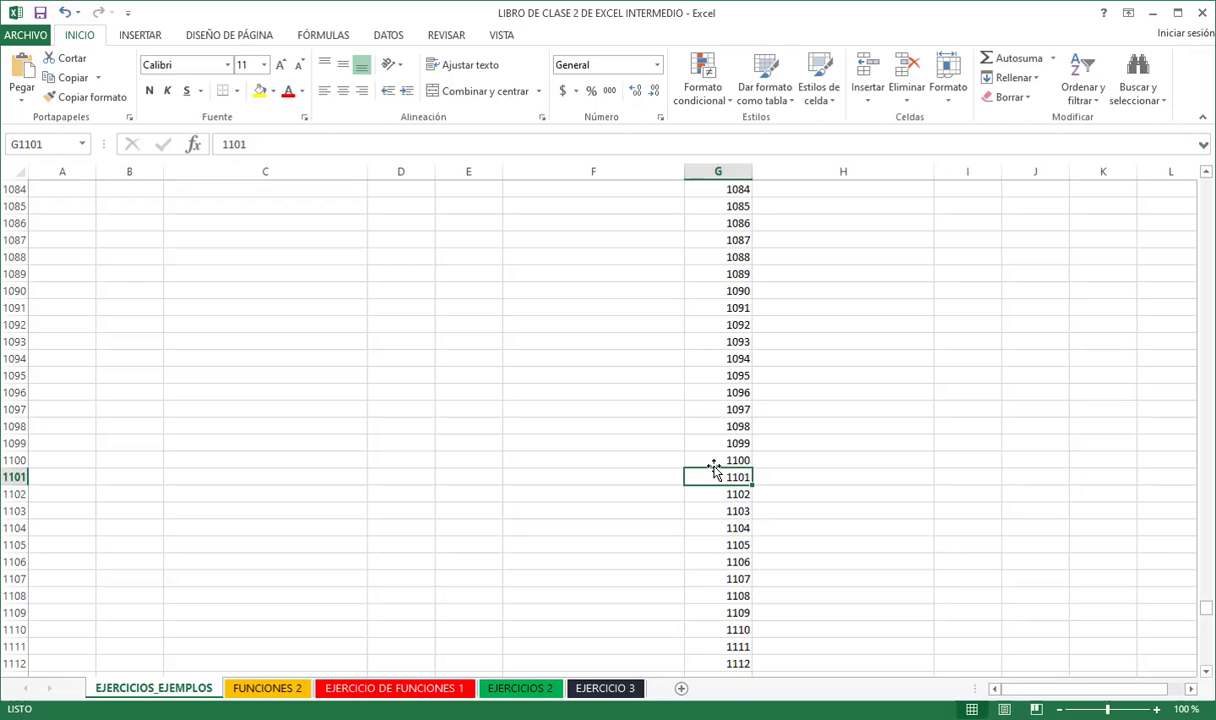
# Return to the top to confirm H2 now shows 3121, then inspect C12's formula
pyautogui.scroll(7, 714, 468)
pyautogui.scroll(5, 714, 468)
pyautogui.scroll(4, 714, 468)
pyautogui.moveTo(1190, 572); pyautogui.dragTo(1192, 185)
pyautogui.click(833, 206)
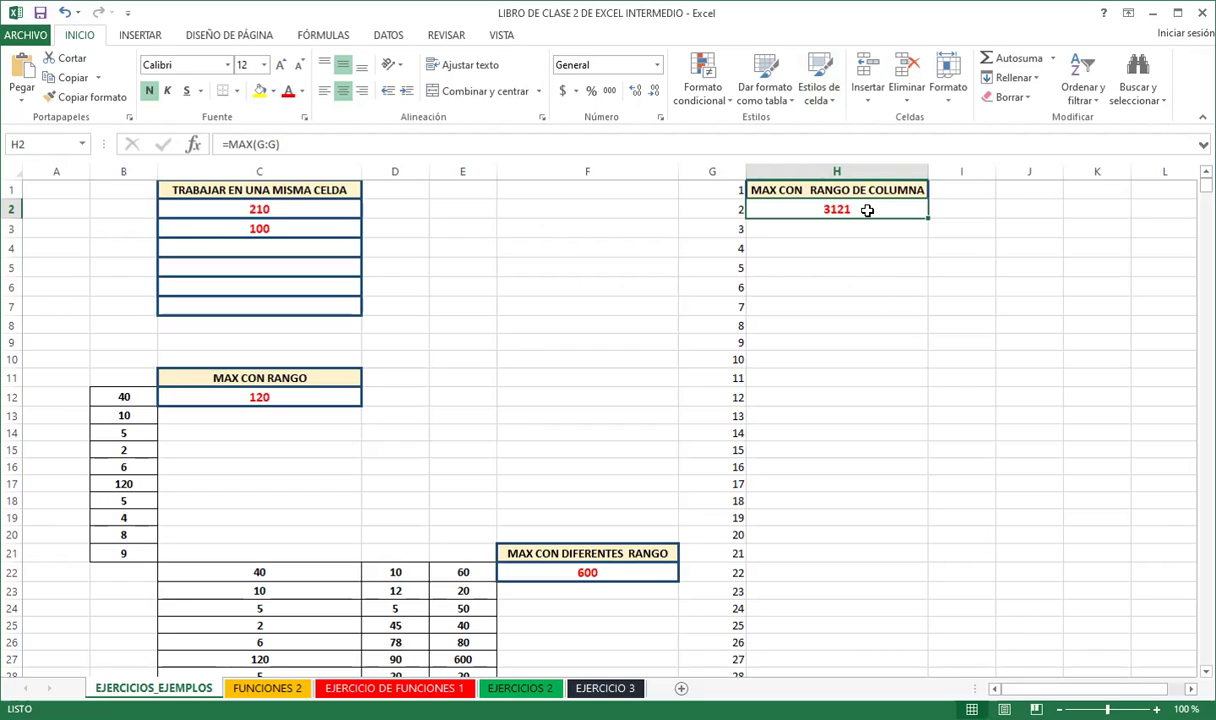
pyautogui.click(318, 398)
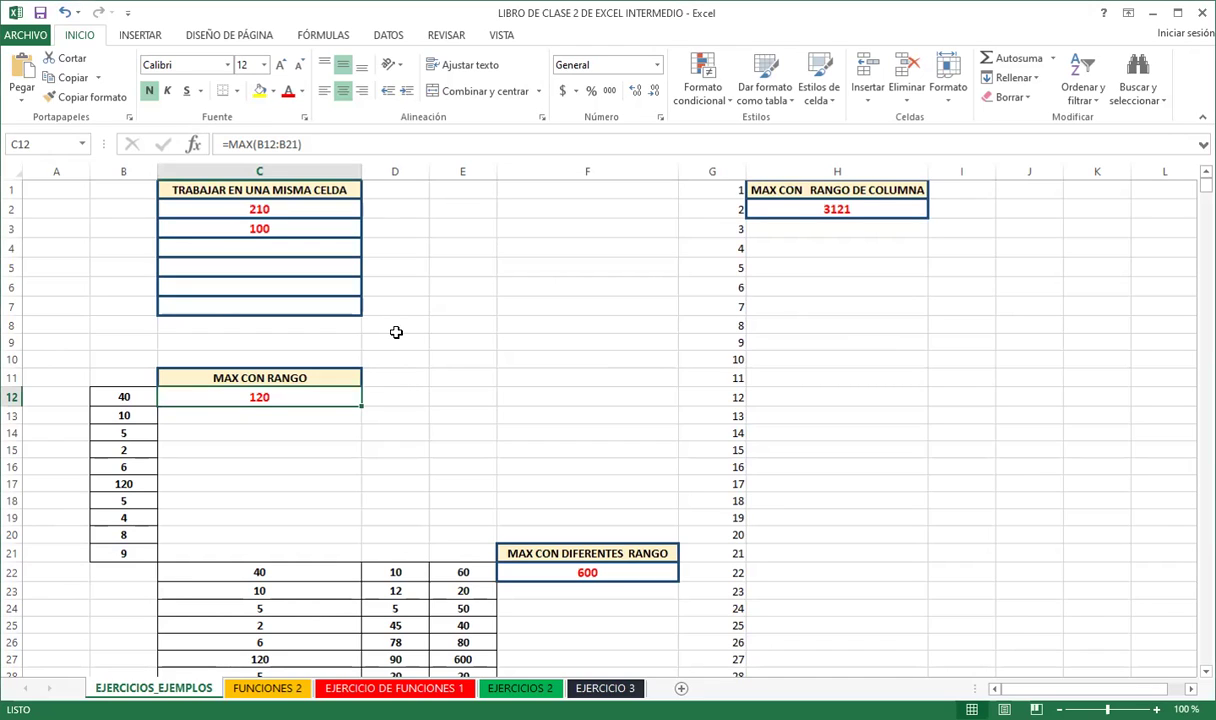
# Enter =MAX(12;45;100;200) in cell C4 so it returns 200
pyautogui.click(397, 338)
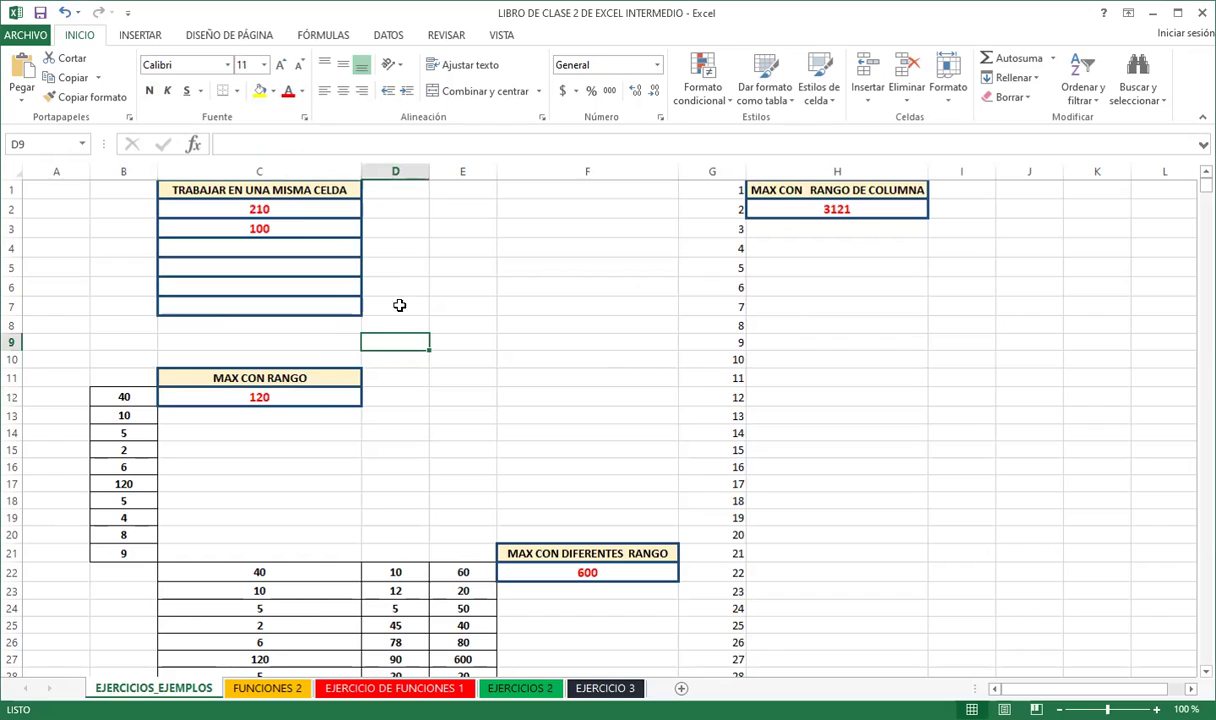
pyautogui.click(399, 304)
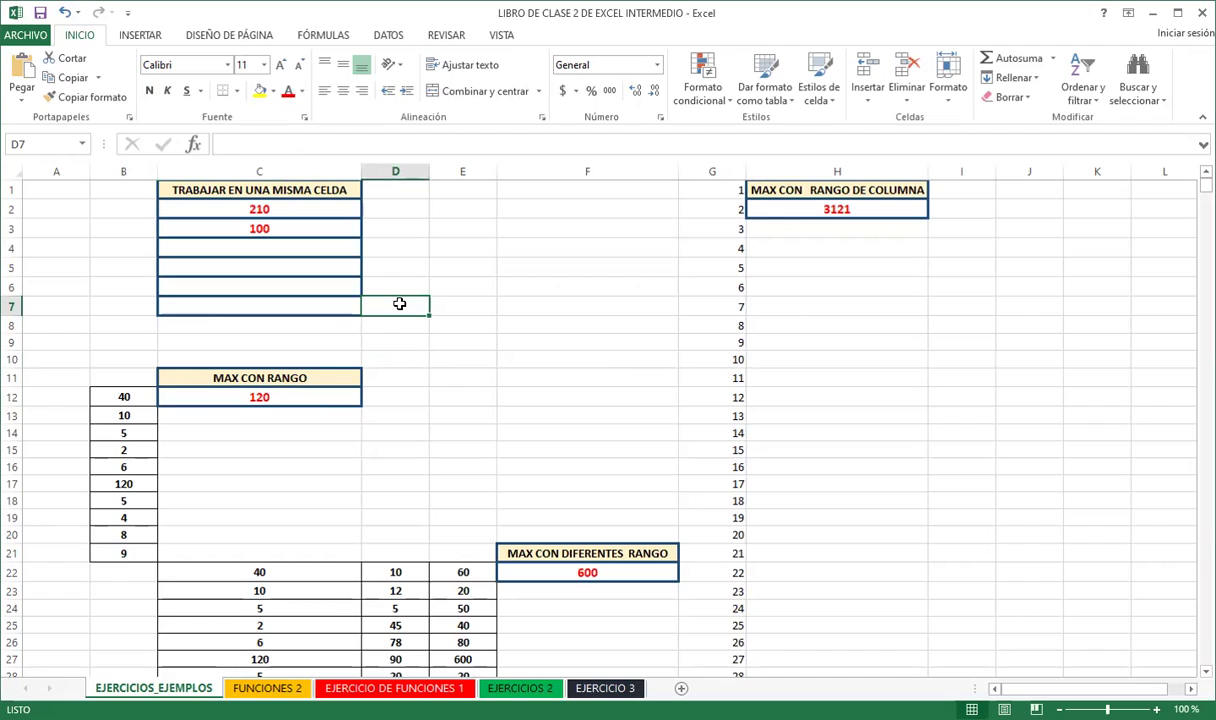
pyautogui.click(285, 229)
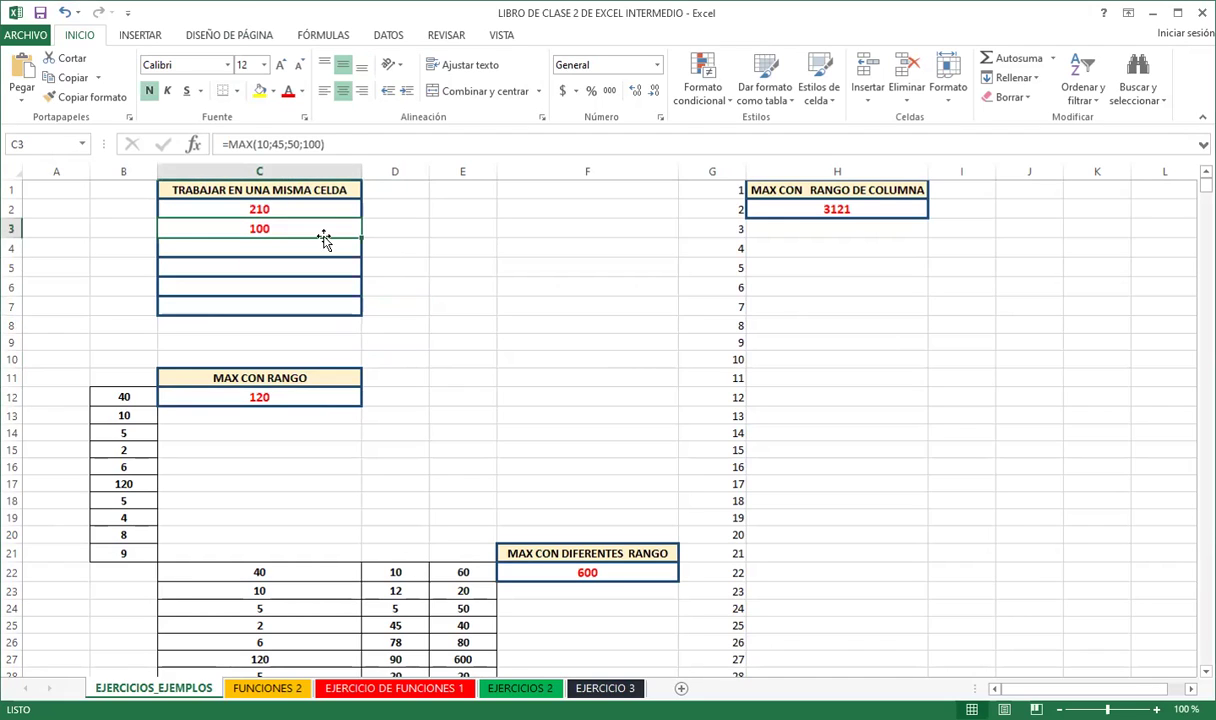
pyautogui.click(272, 251)
pyautogui.write('=')
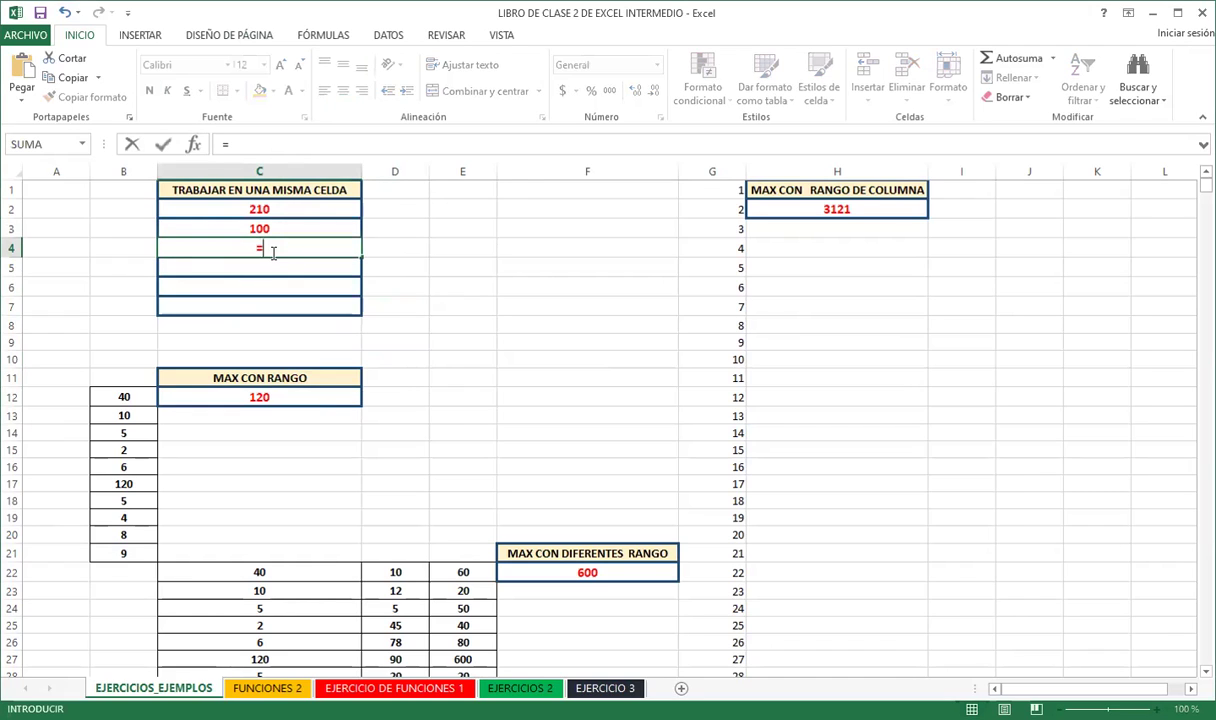
pyautogui.write('max')
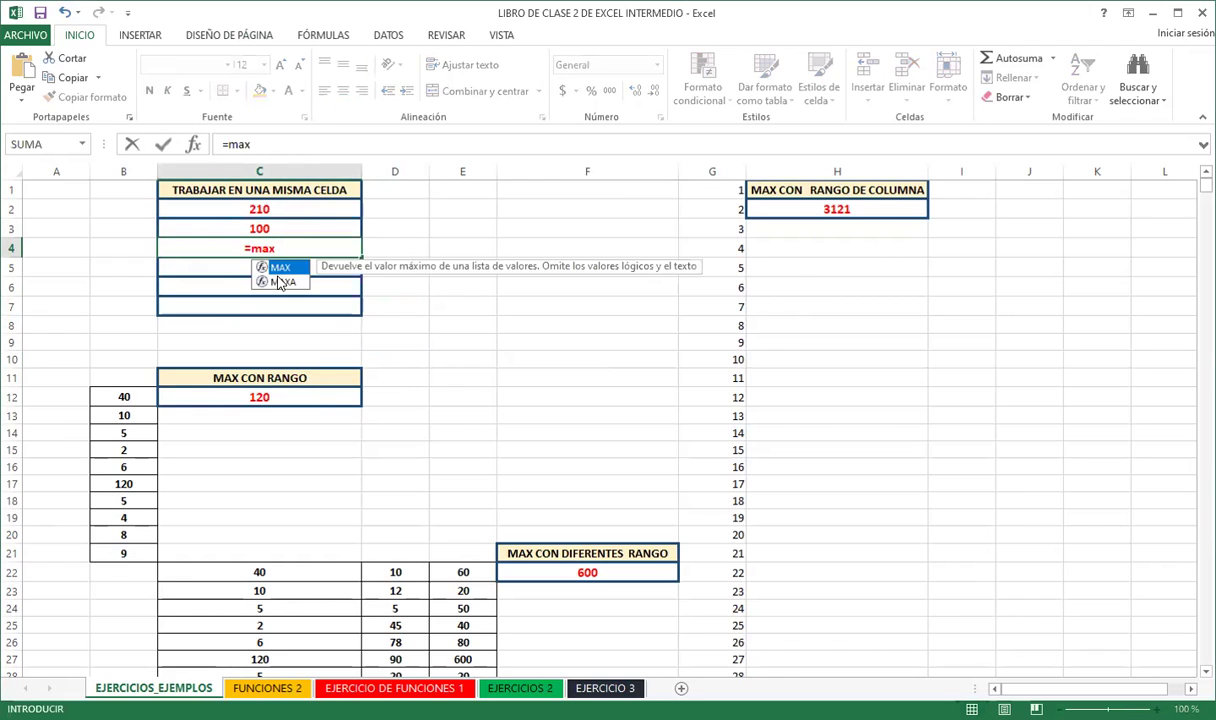
pyautogui.doubleClick(279, 267)
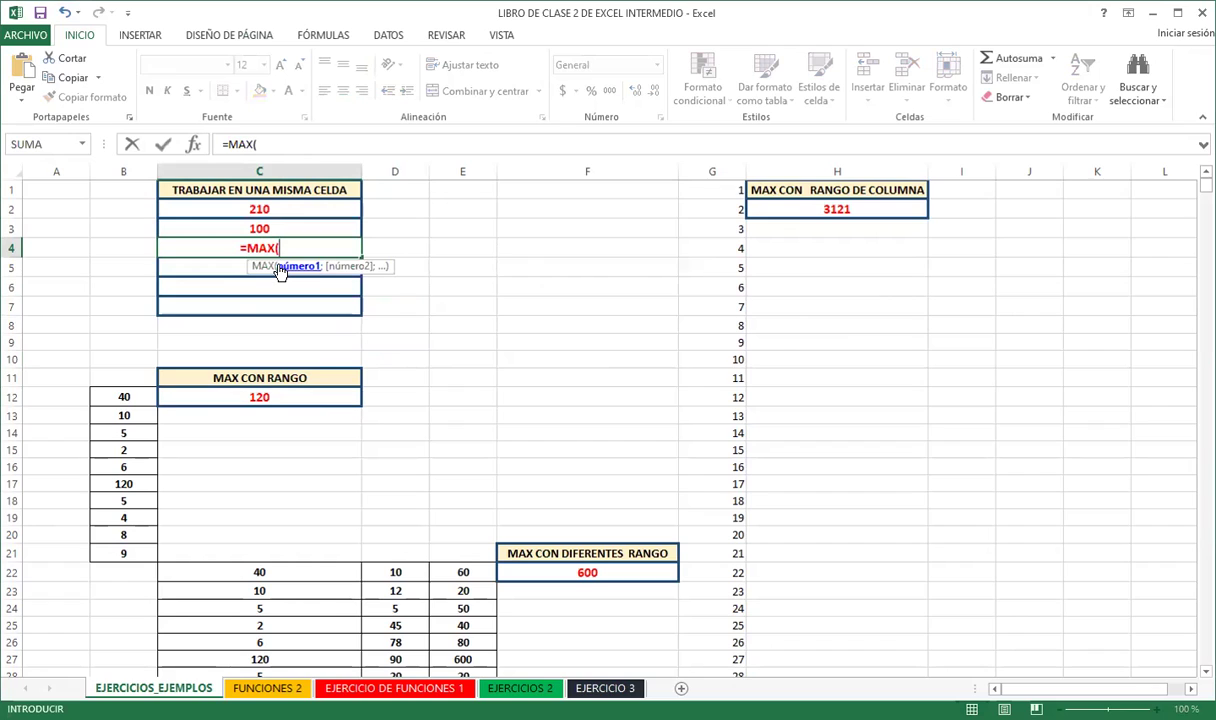
pyautogui.write('12;')
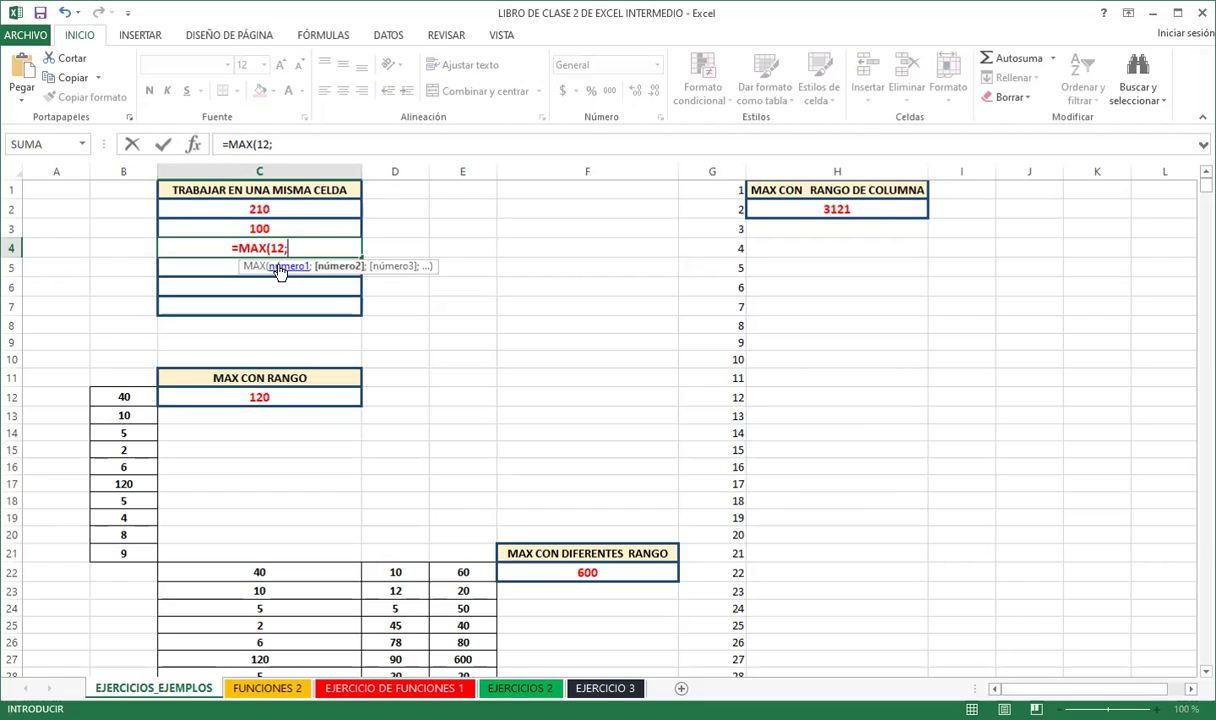
pyautogui.write('45;')
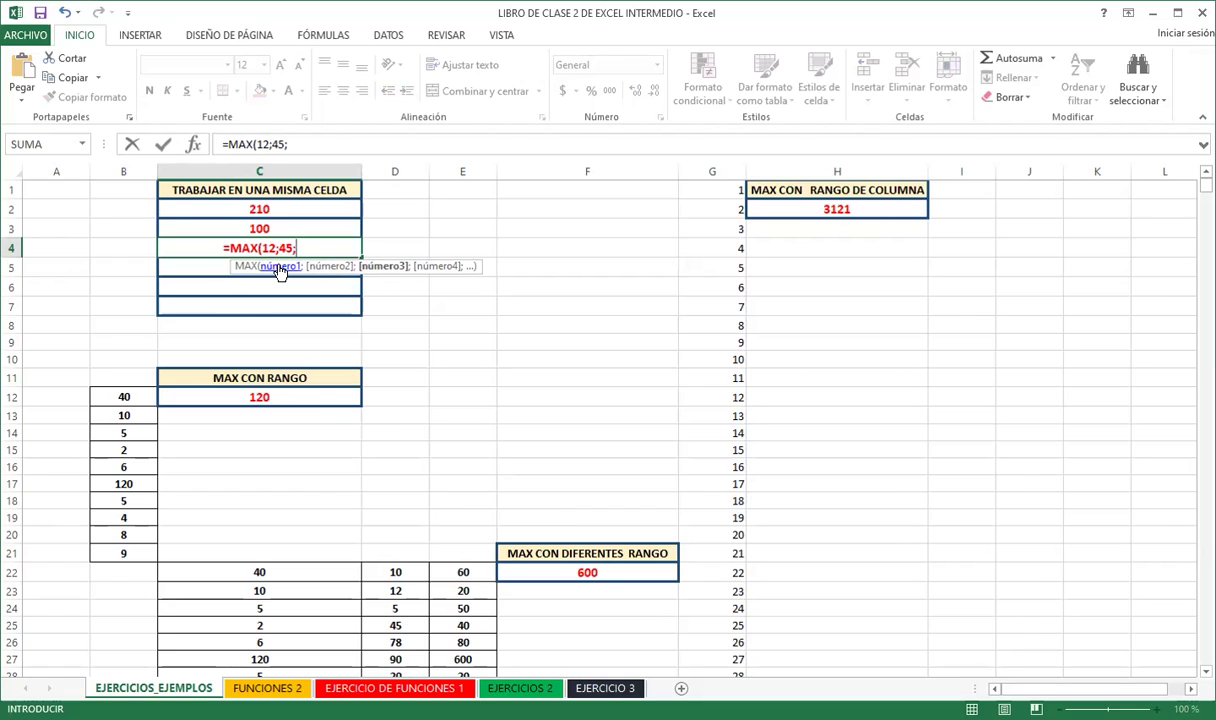
pyautogui.write('100')
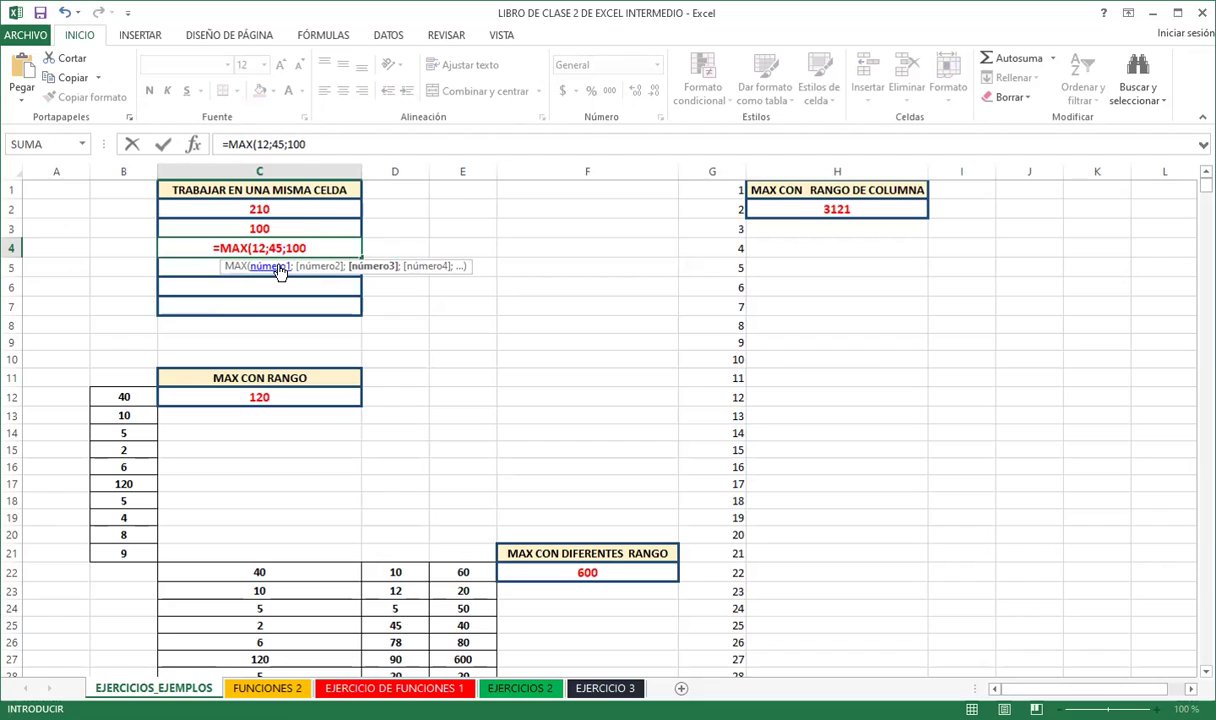
pyautogui.write(';200')
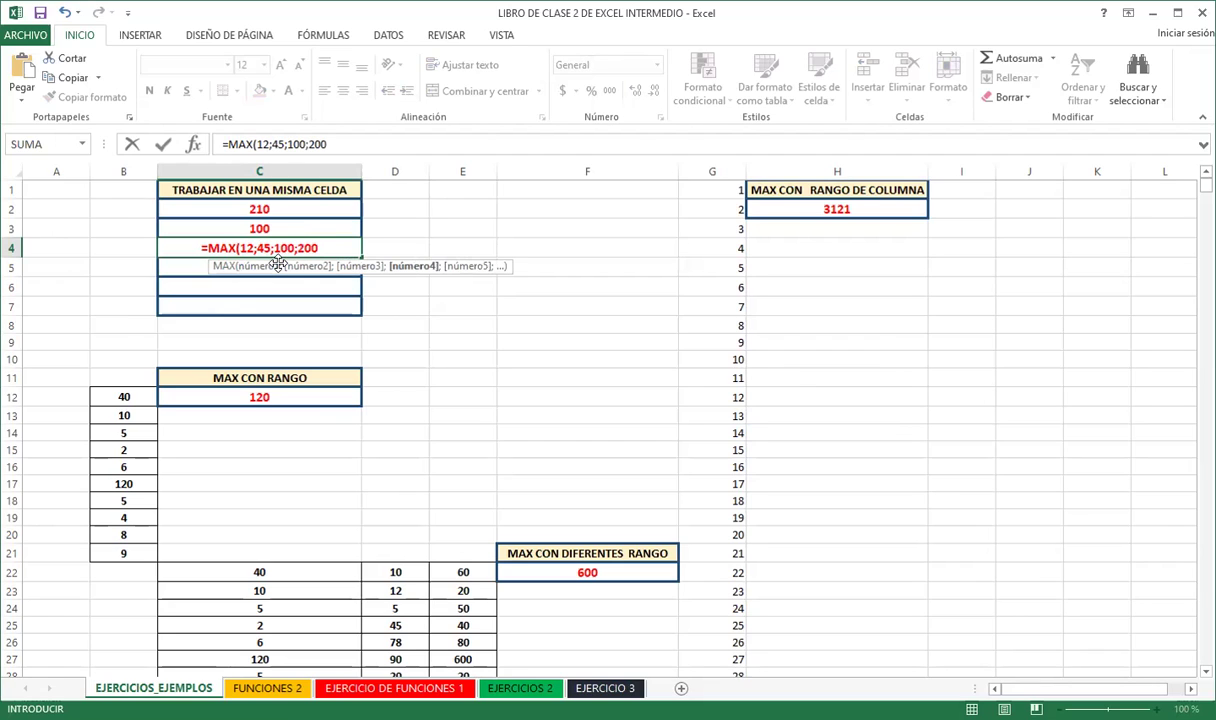
pyautogui.write(')')
pyautogui.press('Return')
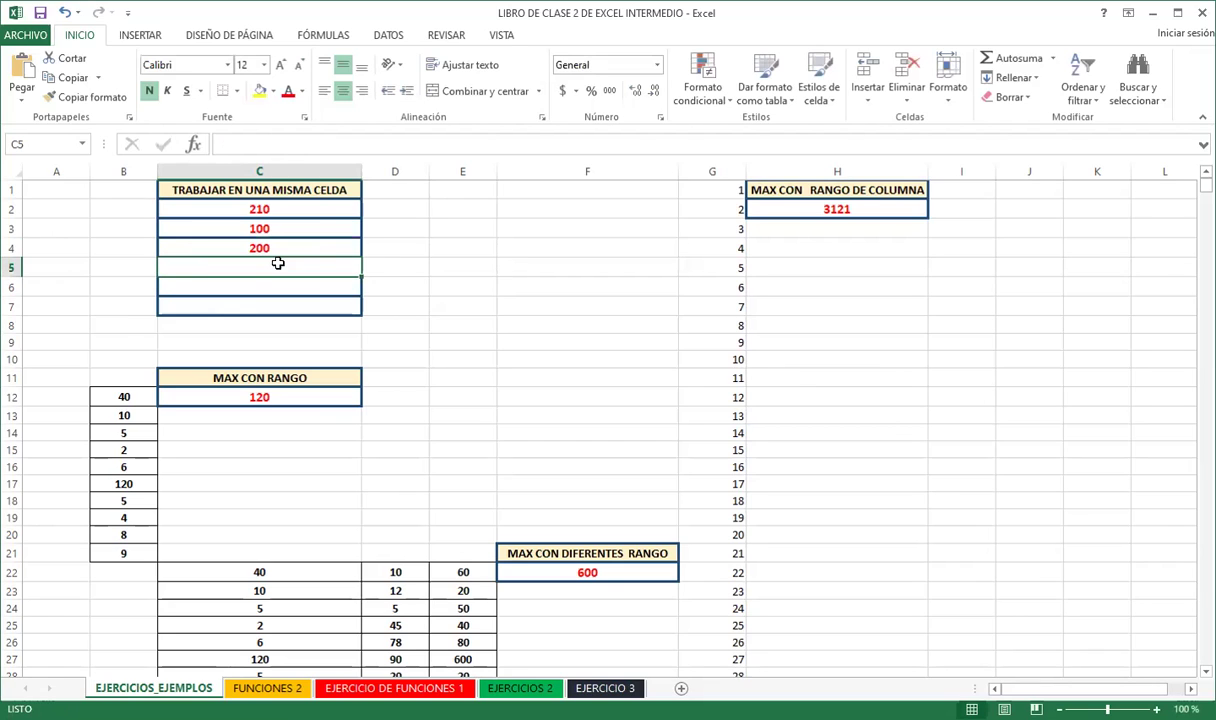
pyautogui.click(289, 245)
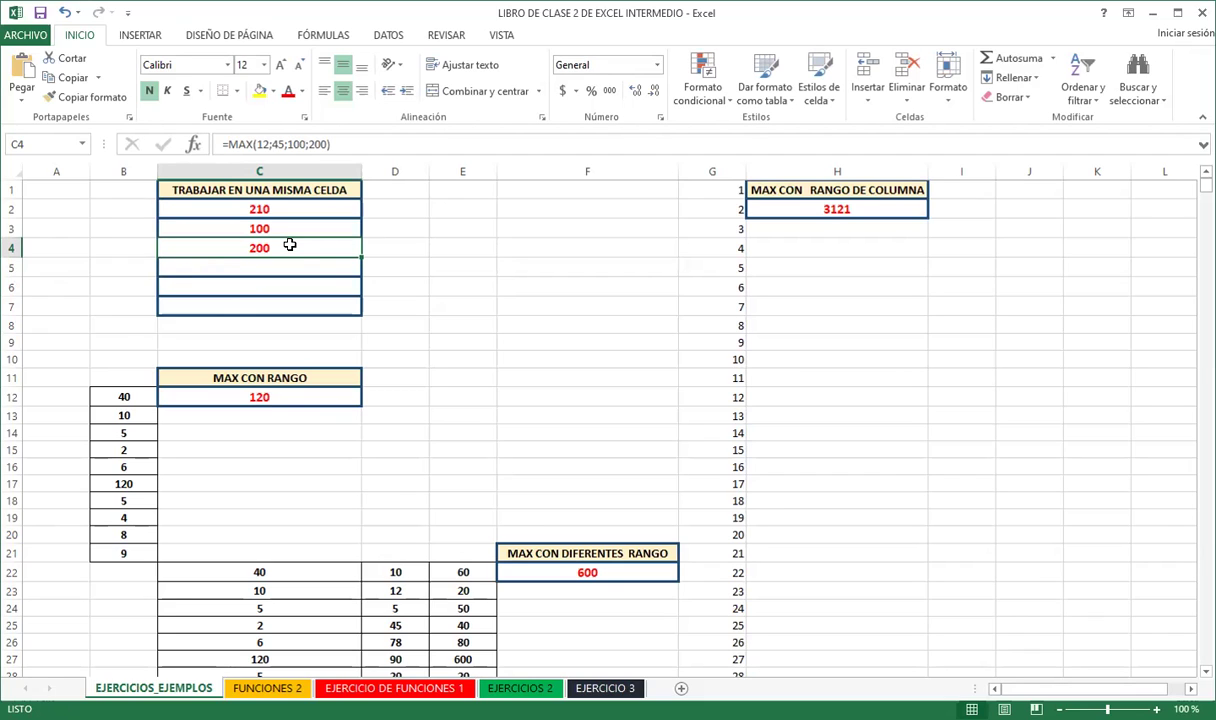
# Enter =MAX(B12:B21) in C13 by selecting the range B12:B21
pyautogui.click(292, 414)
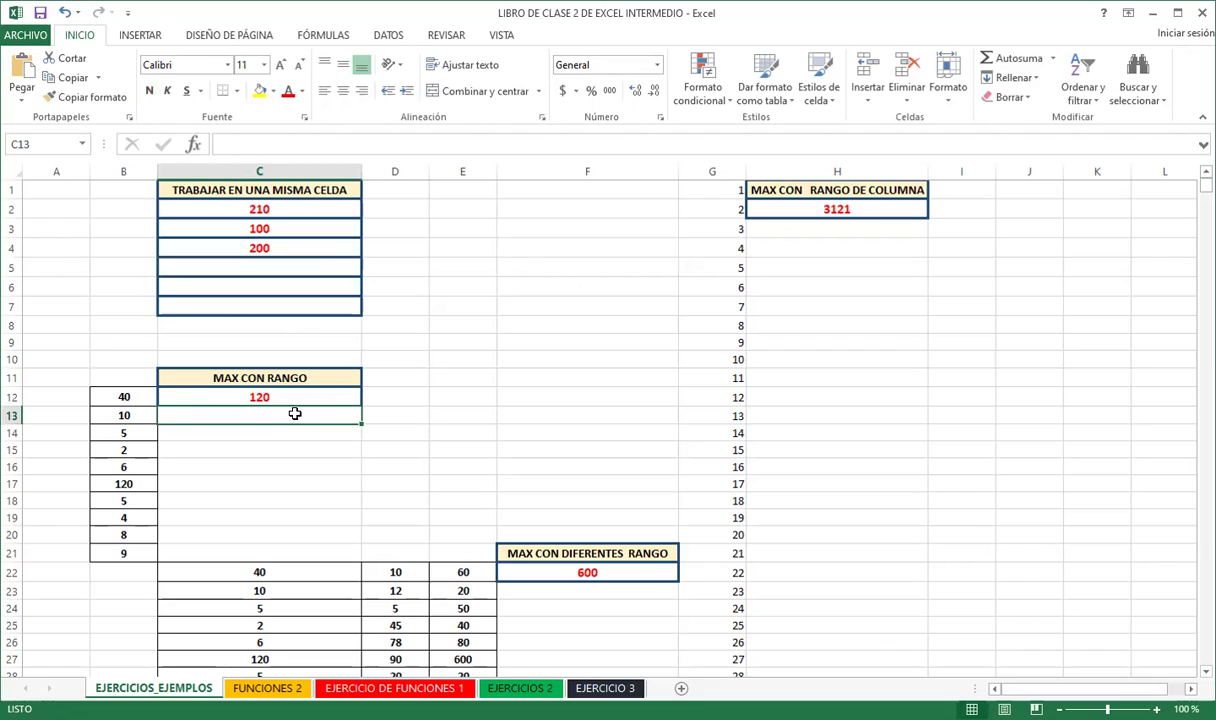
pyautogui.write('=')
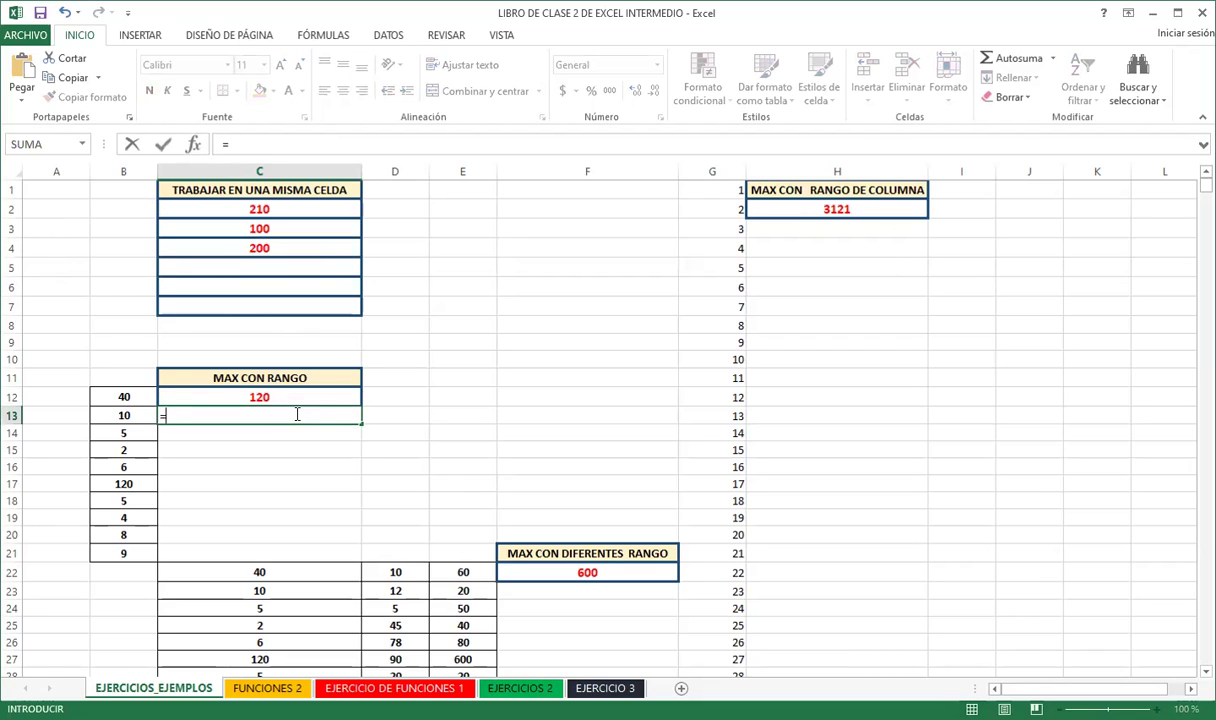
pyautogui.write('max')
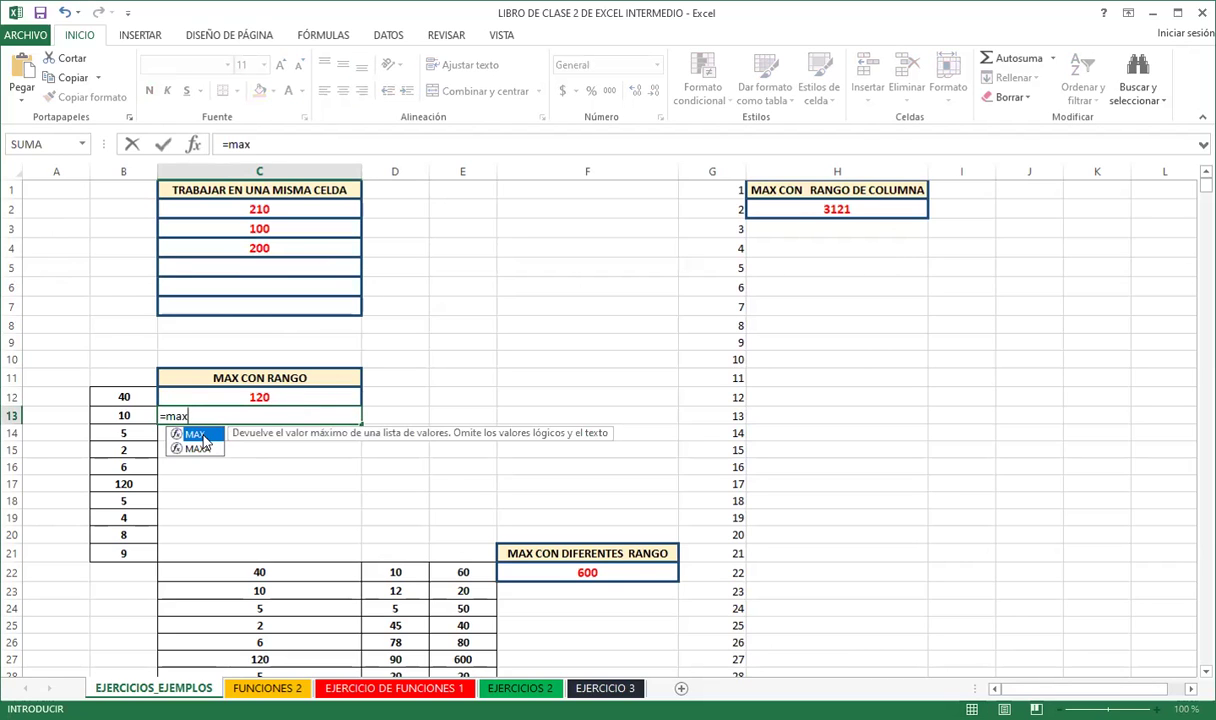
pyautogui.press('Tab')
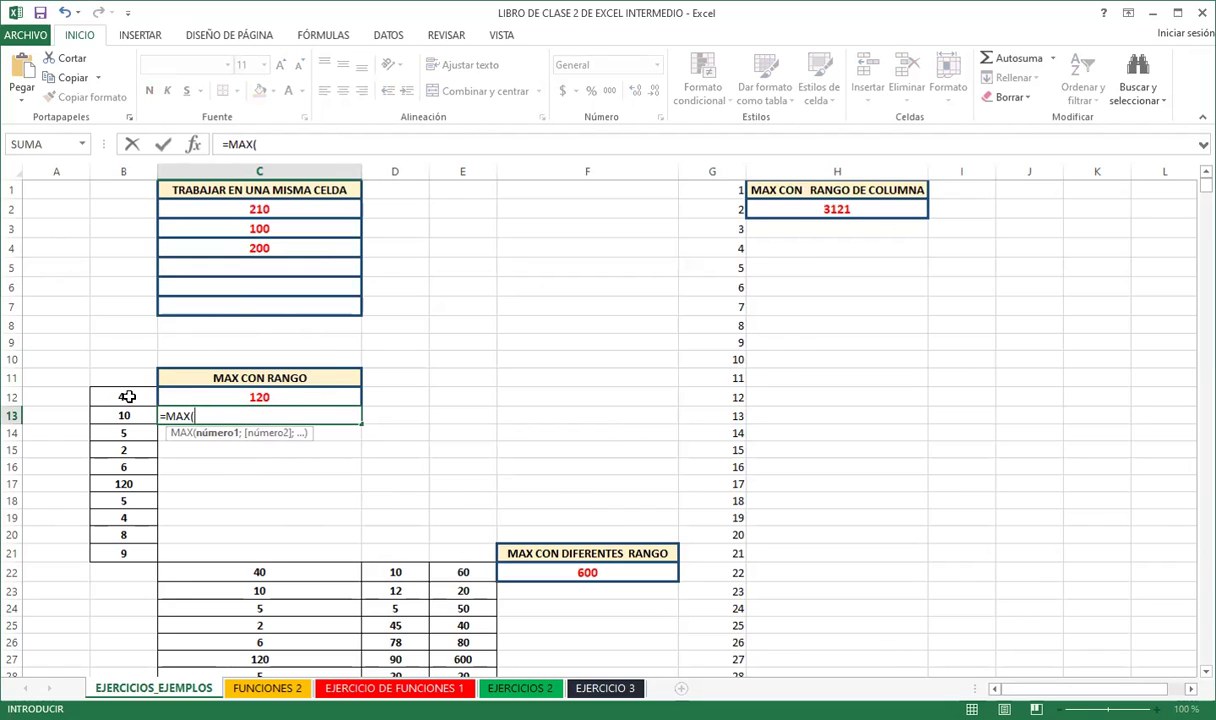
pyautogui.click(128, 397)
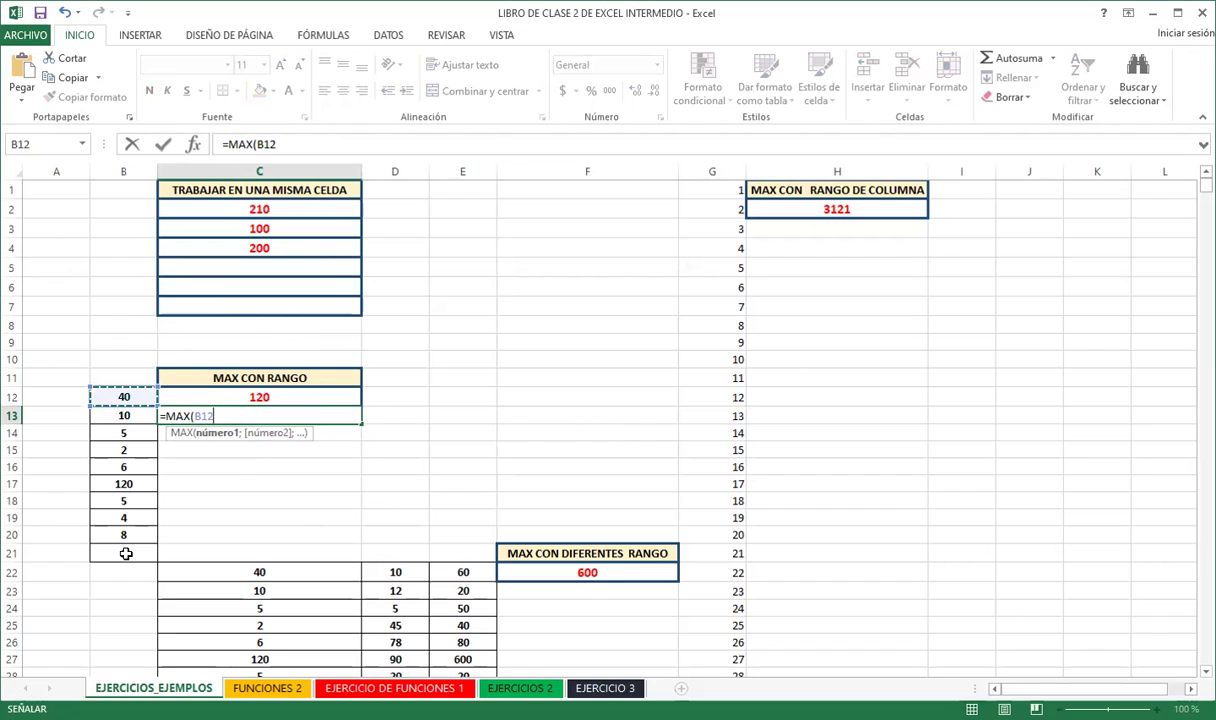
pyautogui.moveTo(128, 397); pyautogui.dragTo(126, 553)
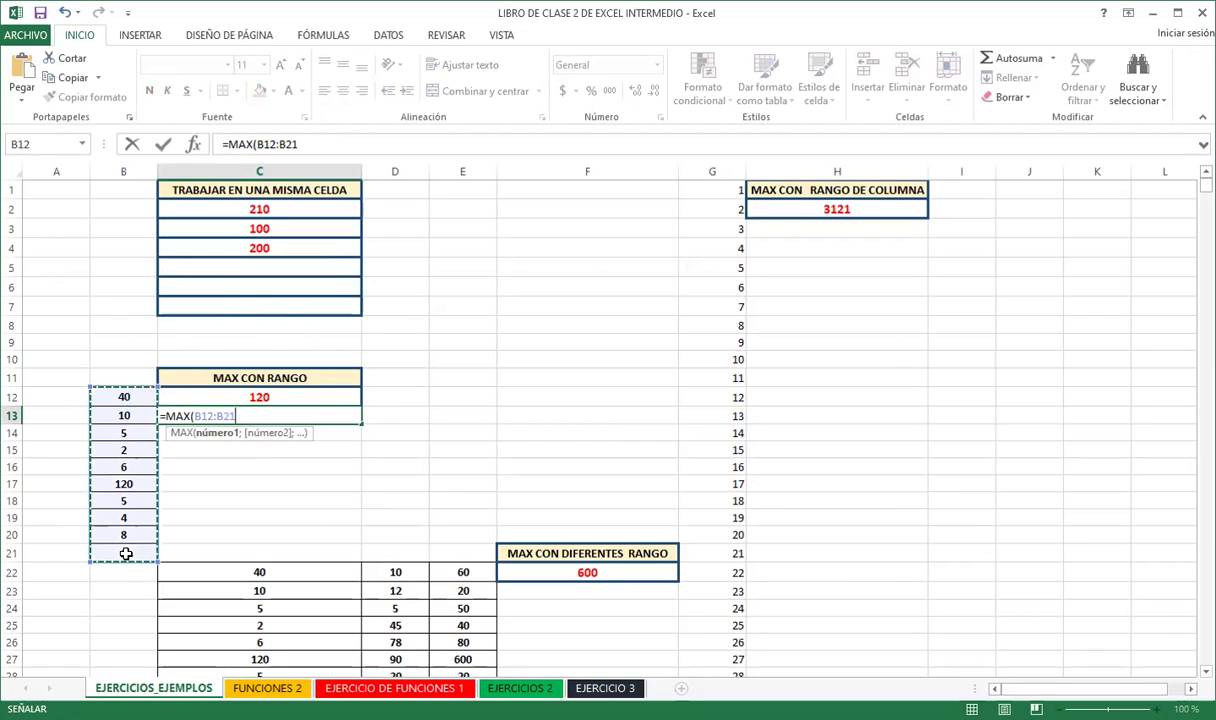
pyautogui.press('Return')
# Copy C12's red bold bordered formatting onto C13 with Copiar formato
pyautogui.click(244, 410)
pyautogui.click(244, 401)
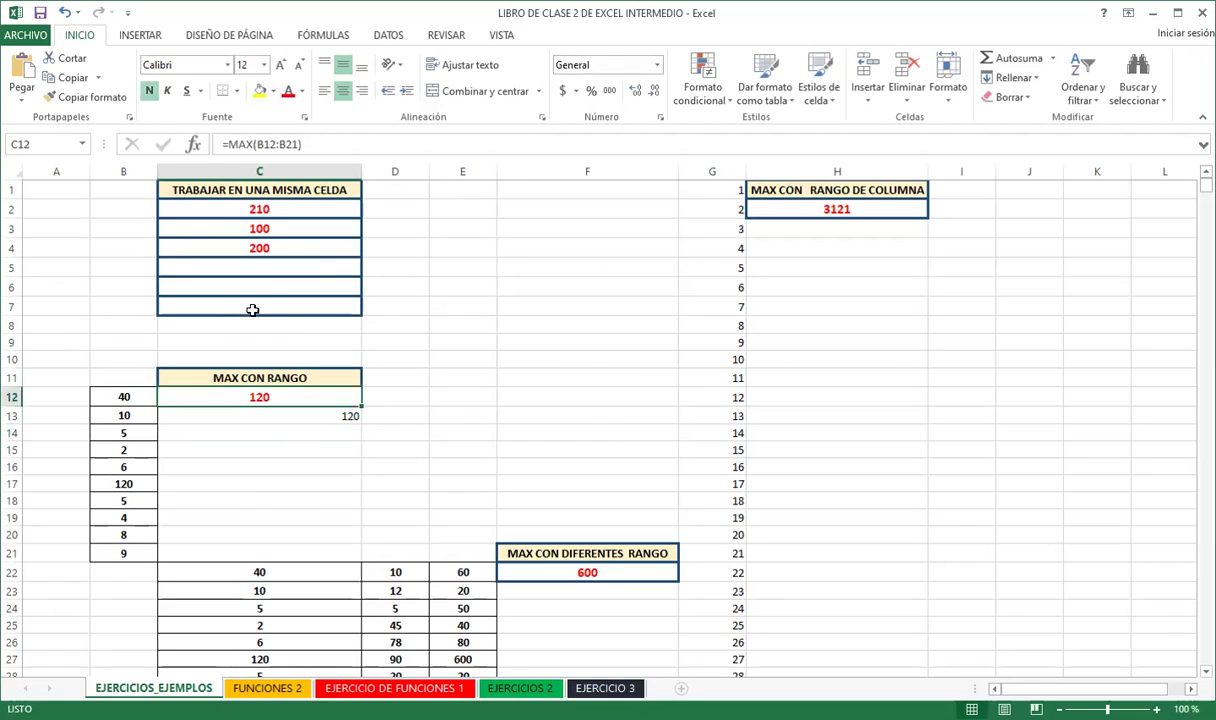
pyautogui.click(85, 97)
pyautogui.click(207, 413)
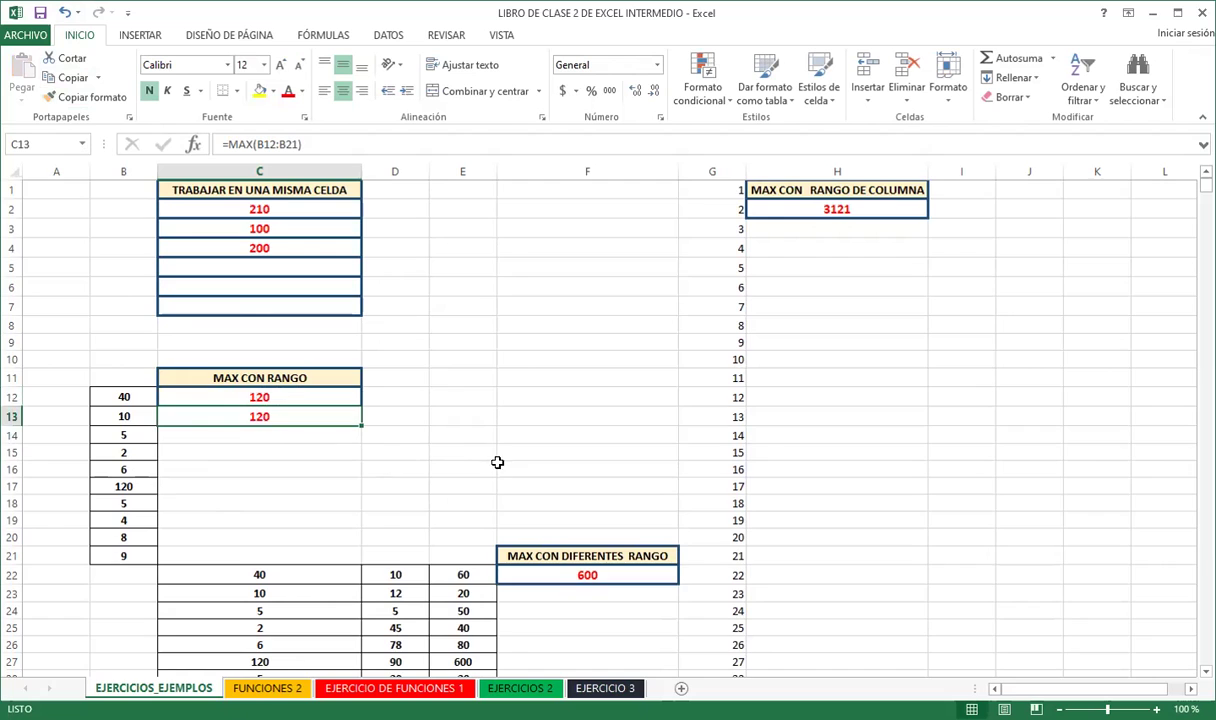
pyautogui.scroll(-3, 505, 475)
# Start a MAX formula in F23 using C22:C31 as the first range
pyautogui.click(518, 425)
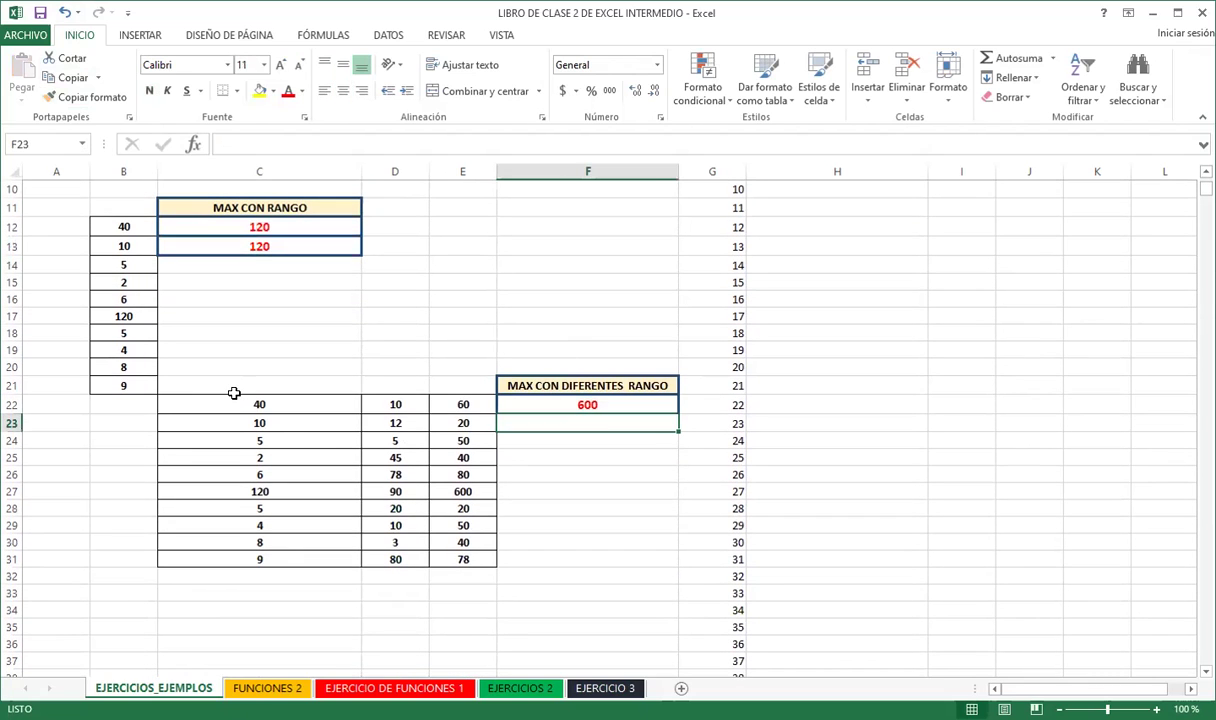
pyautogui.write('=')
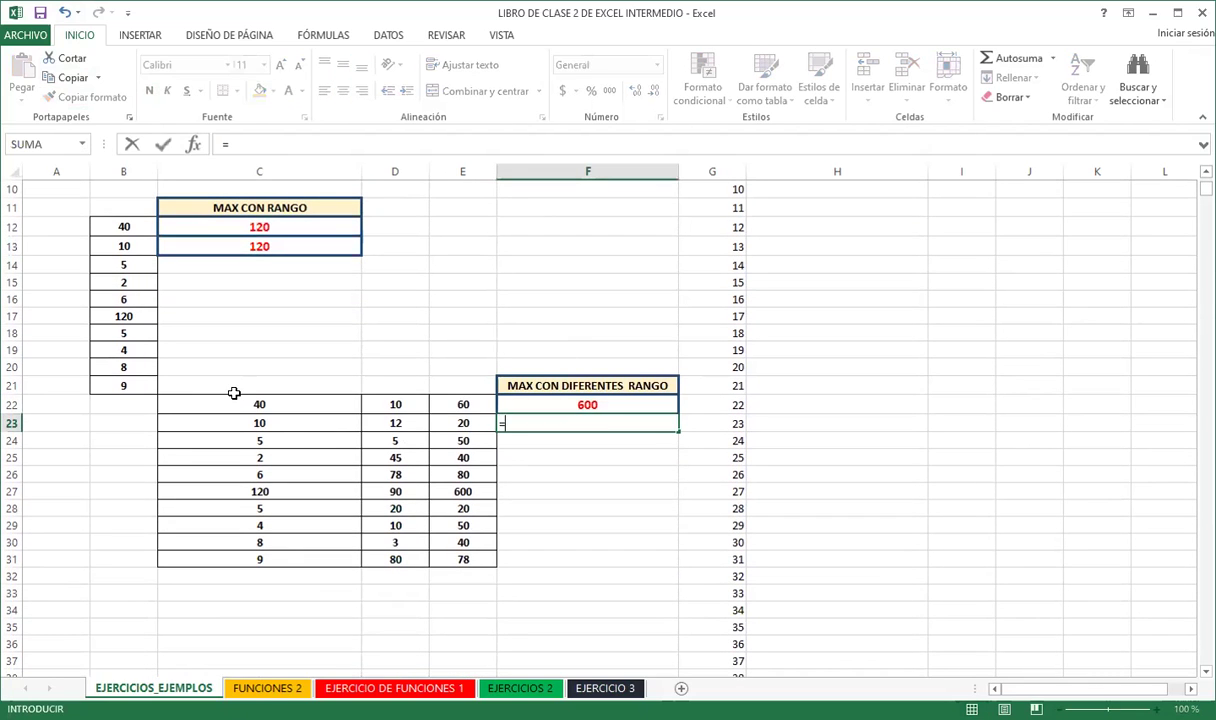
pyautogui.write('max')
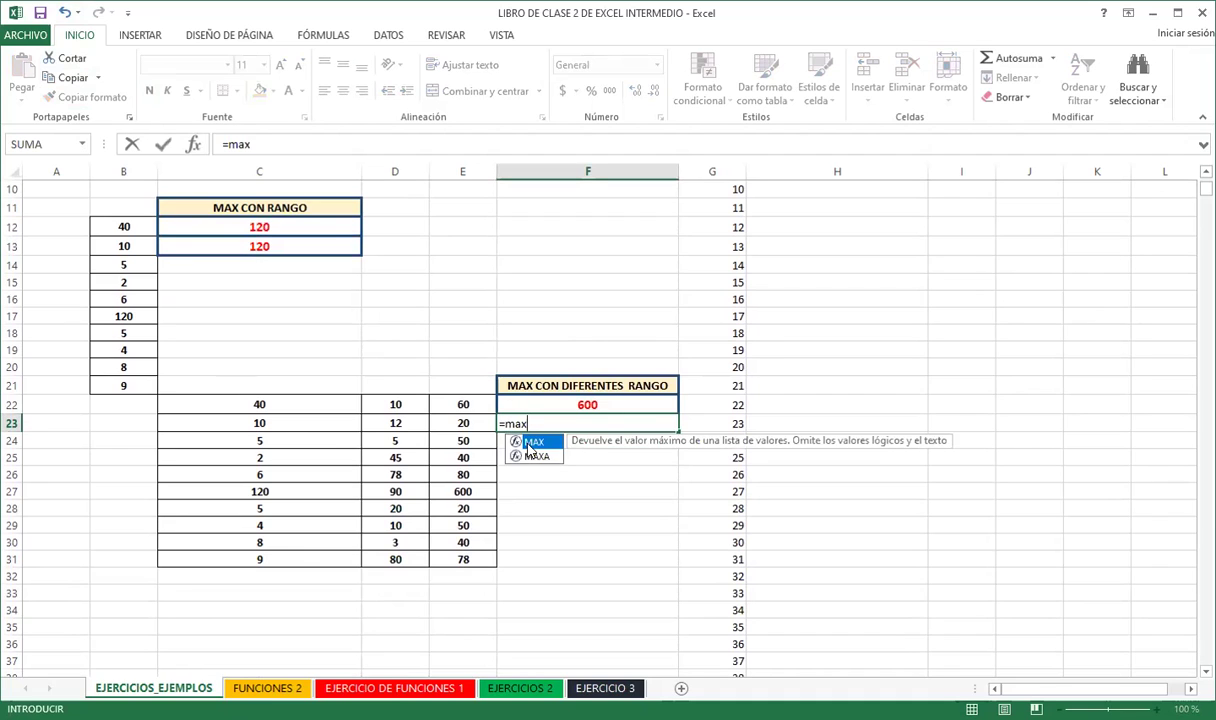
pyautogui.press('Tab')
pyautogui.moveTo(261, 406); pyautogui.dragTo(258, 566)
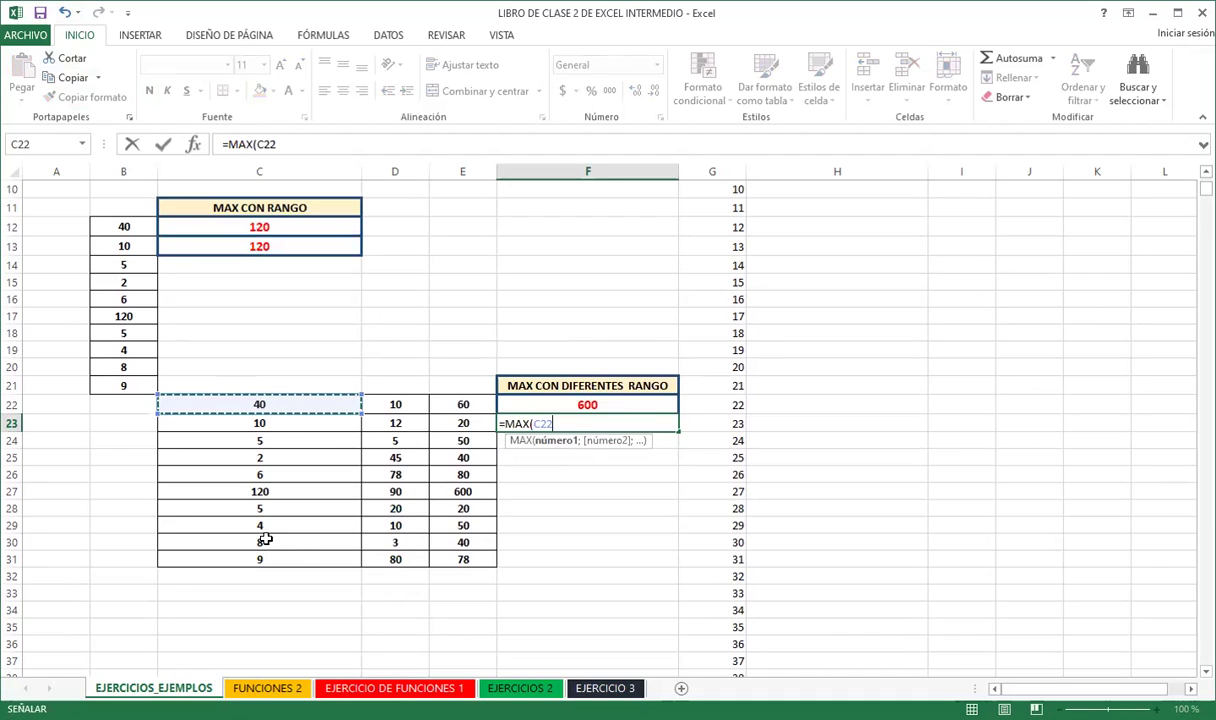
pyautogui.press('F8')
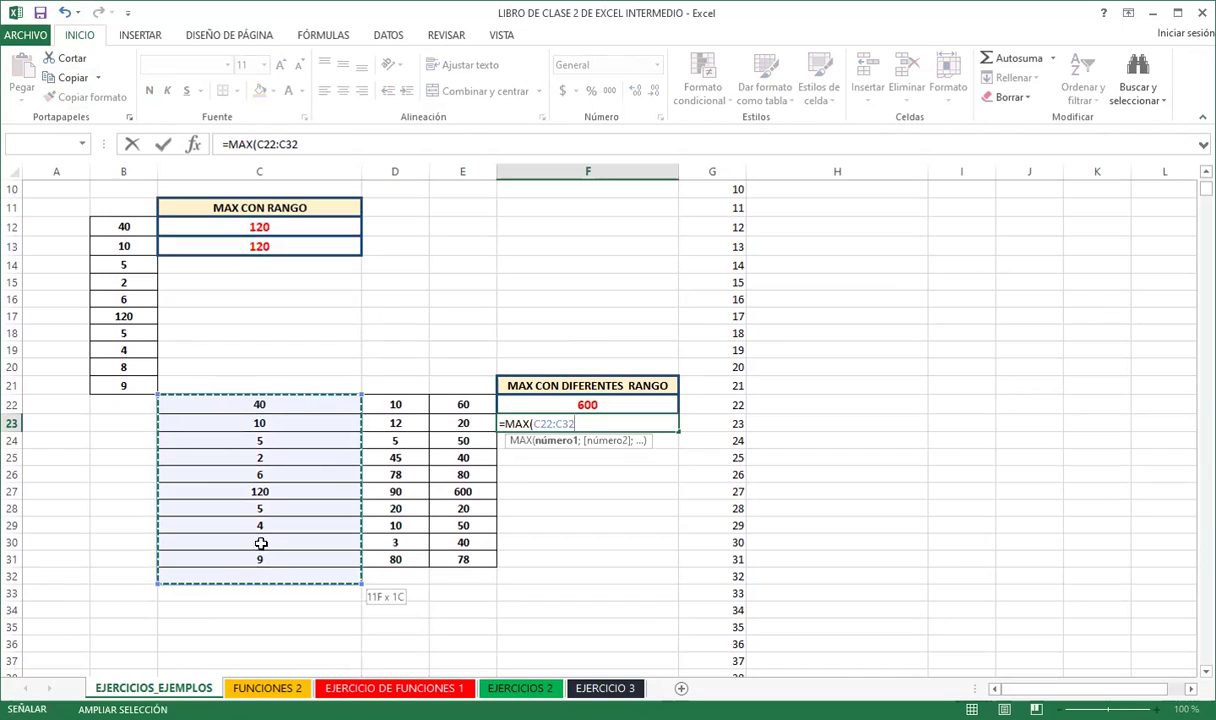
pyautogui.click(394, 556)
pyautogui.press('BackSpace')
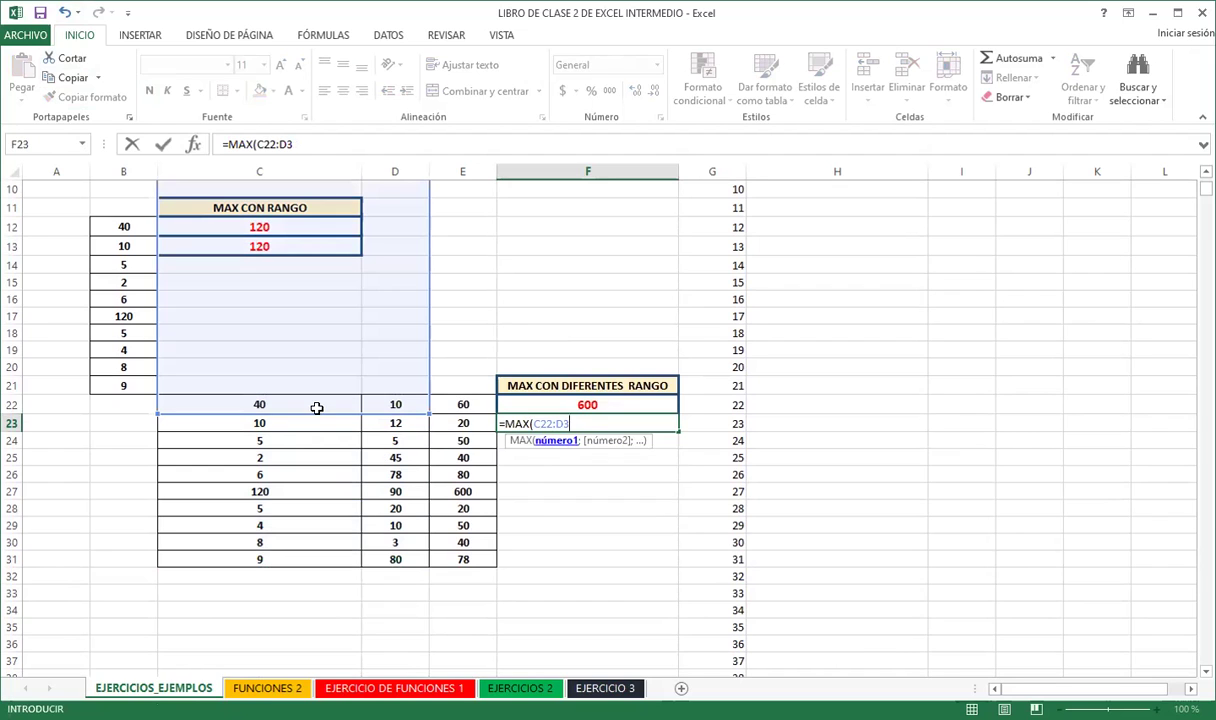
pyautogui.click(303, 561)
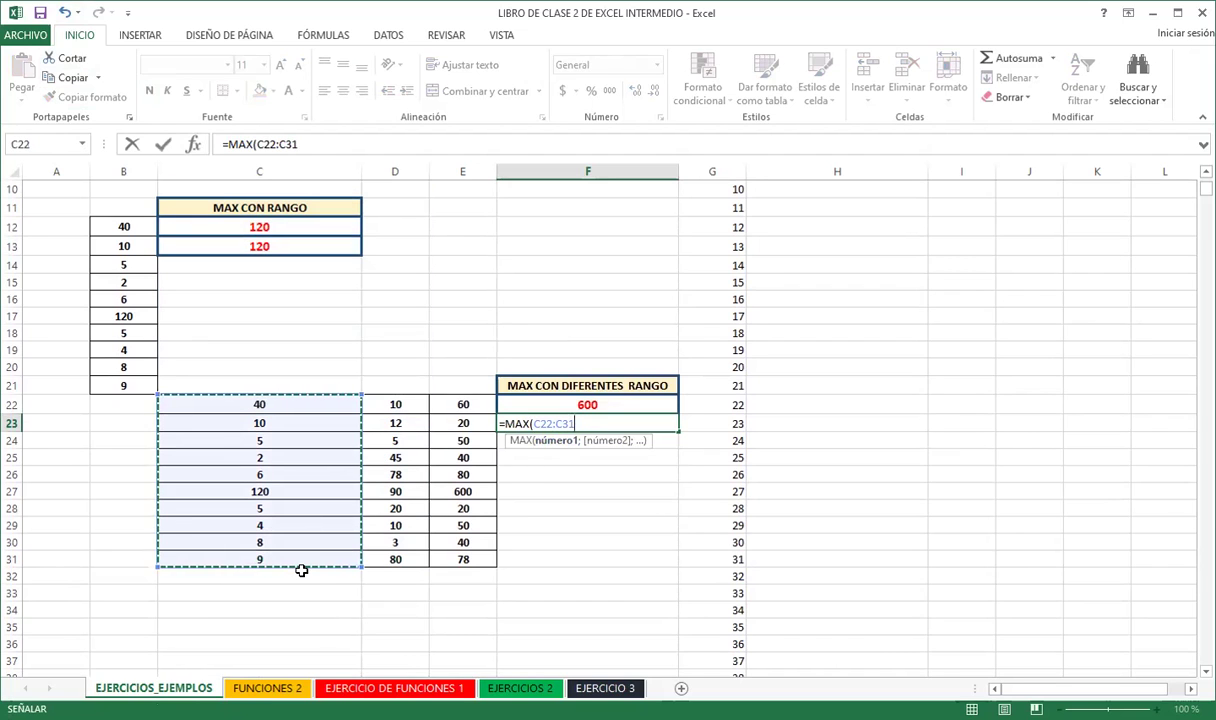
pyautogui.moveTo(301, 570); pyautogui.dragTo(328, 537)
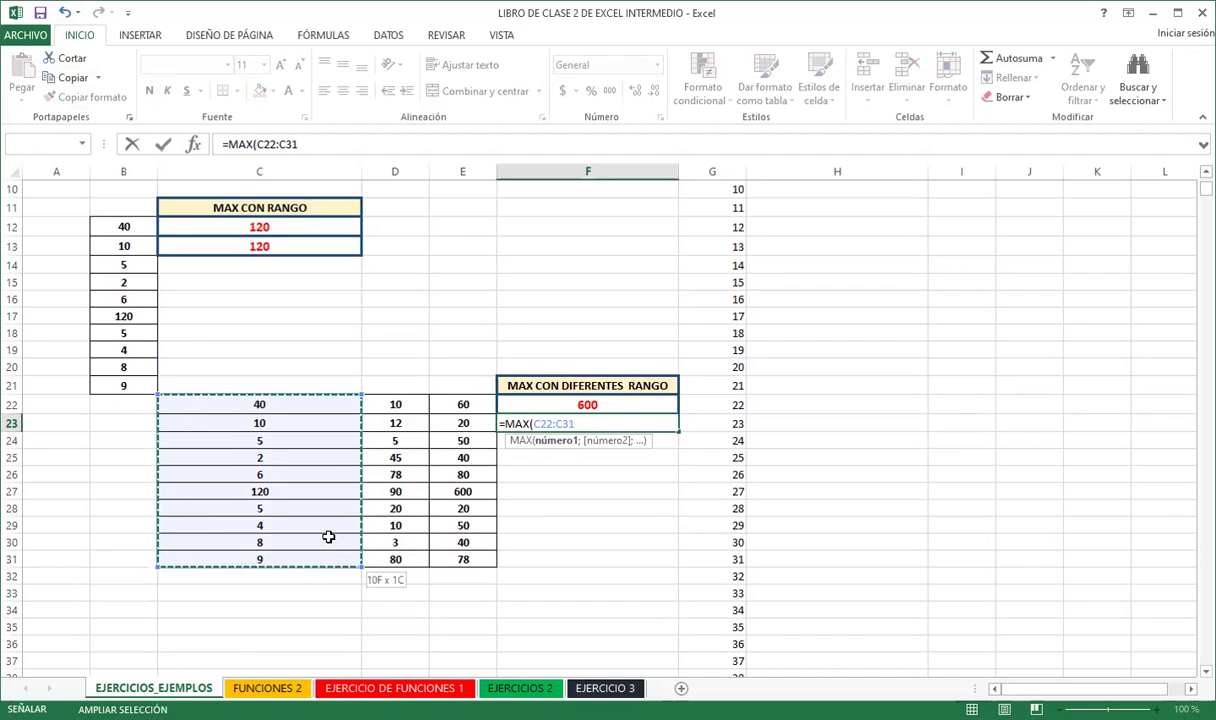
pyautogui.write(';')
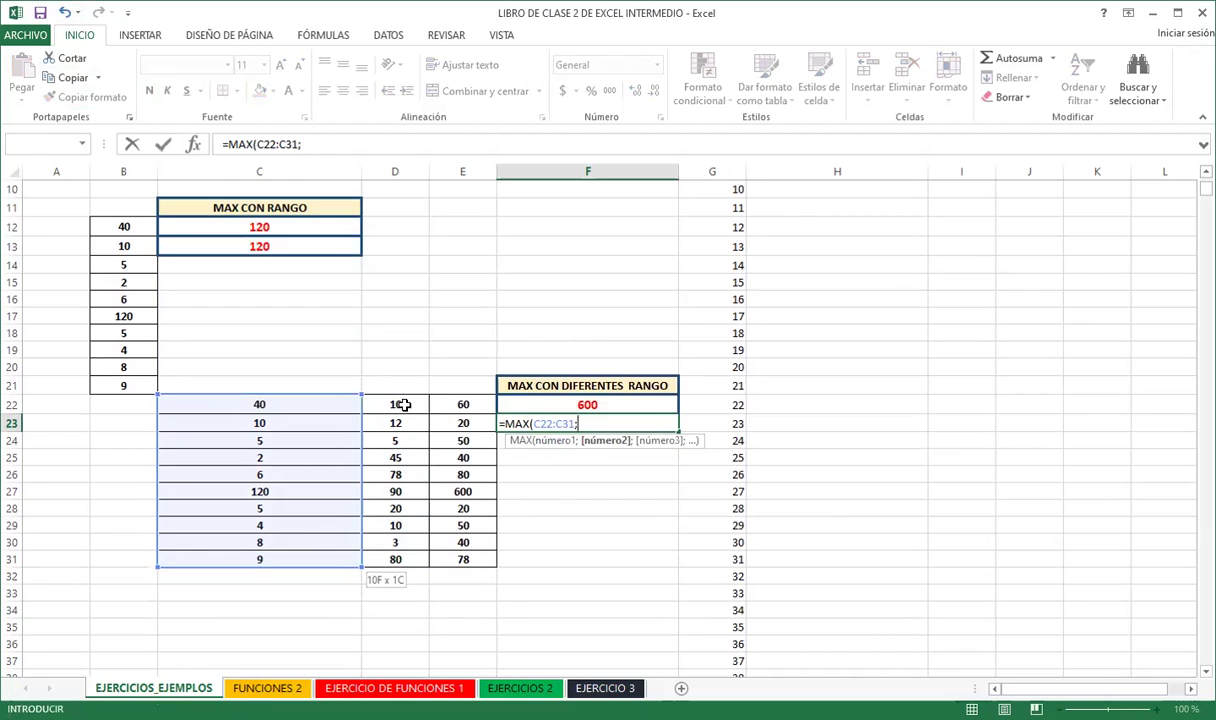
# Add D22:D31 and E22:E31 as further MAX ranges and confirm, giving 600
pyautogui.click(397, 404)
pyautogui.moveTo(400, 545); pyautogui.dragTo(395, 562)
pyautogui.write(';')
pyautogui.click(464, 404)
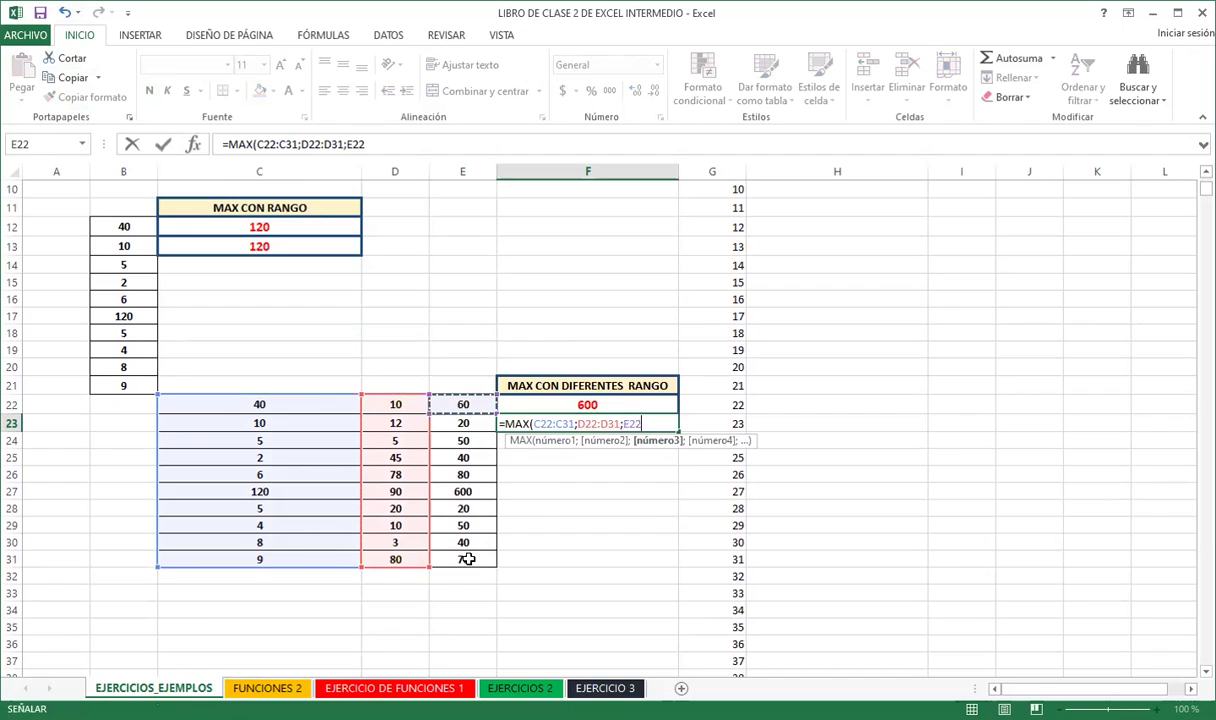
pyautogui.moveTo(470, 564); pyautogui.dragTo(467, 420)
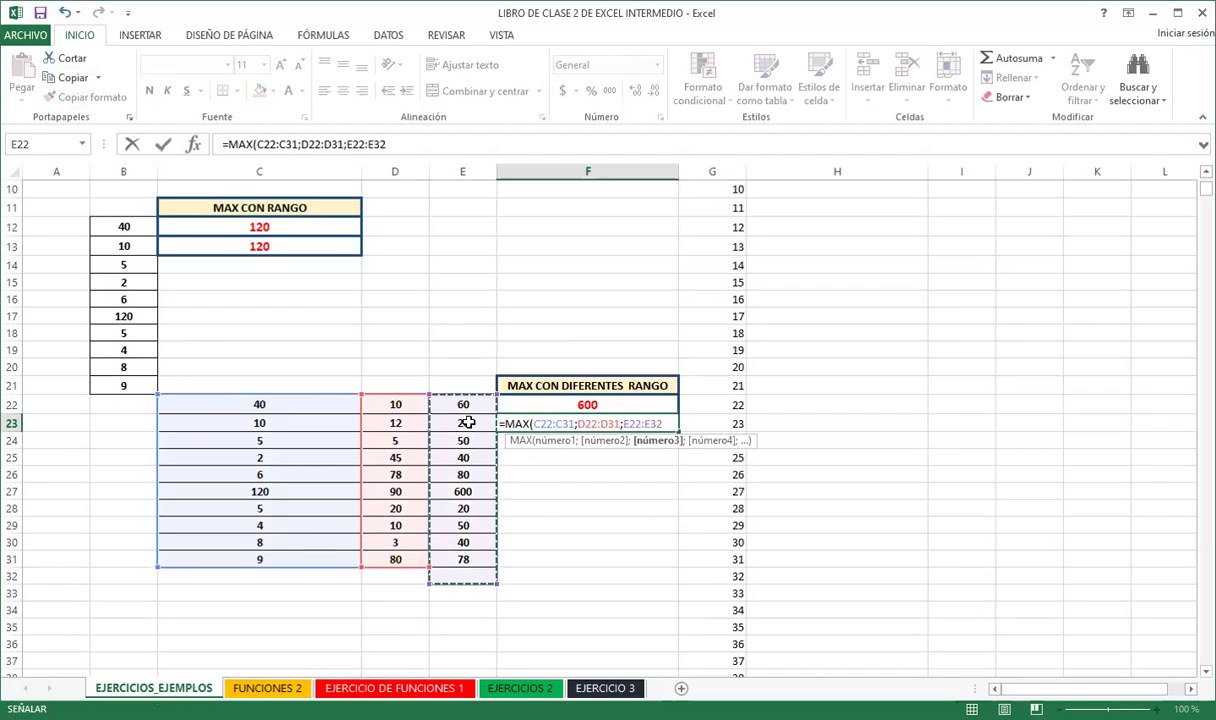
pyautogui.moveTo(467, 420); pyautogui.dragTo(455, 556)
pyautogui.press('Return')
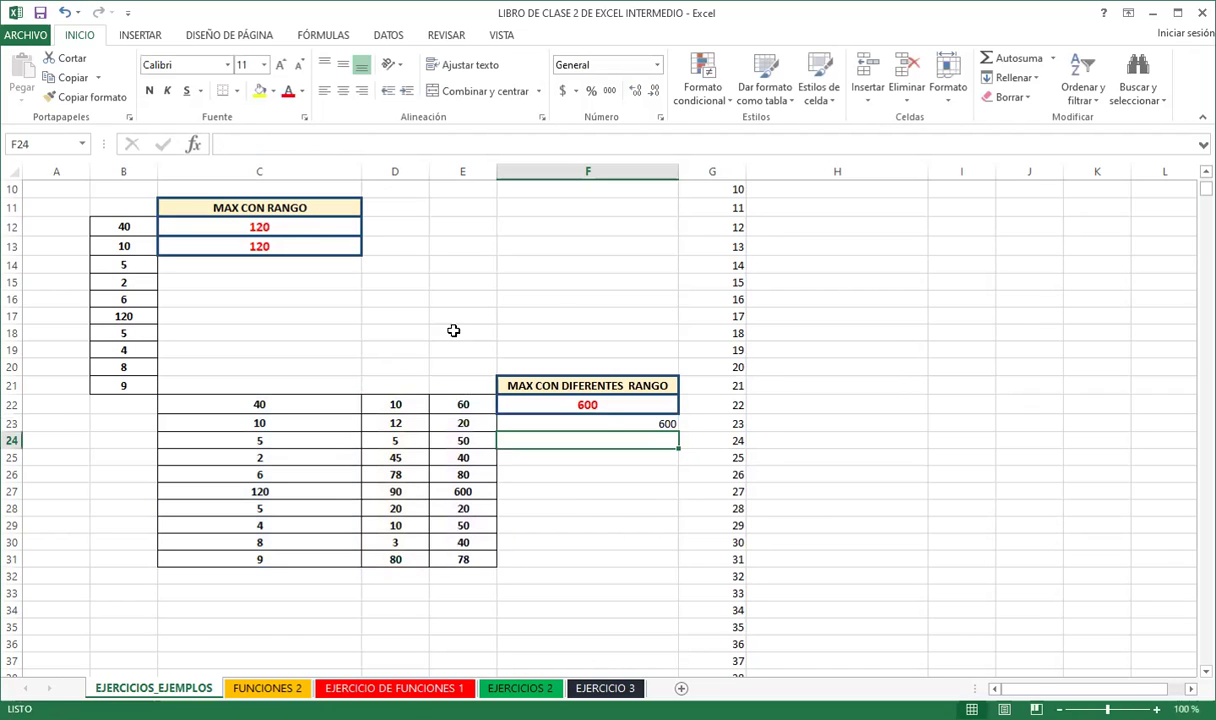
pyautogui.click(593, 423)
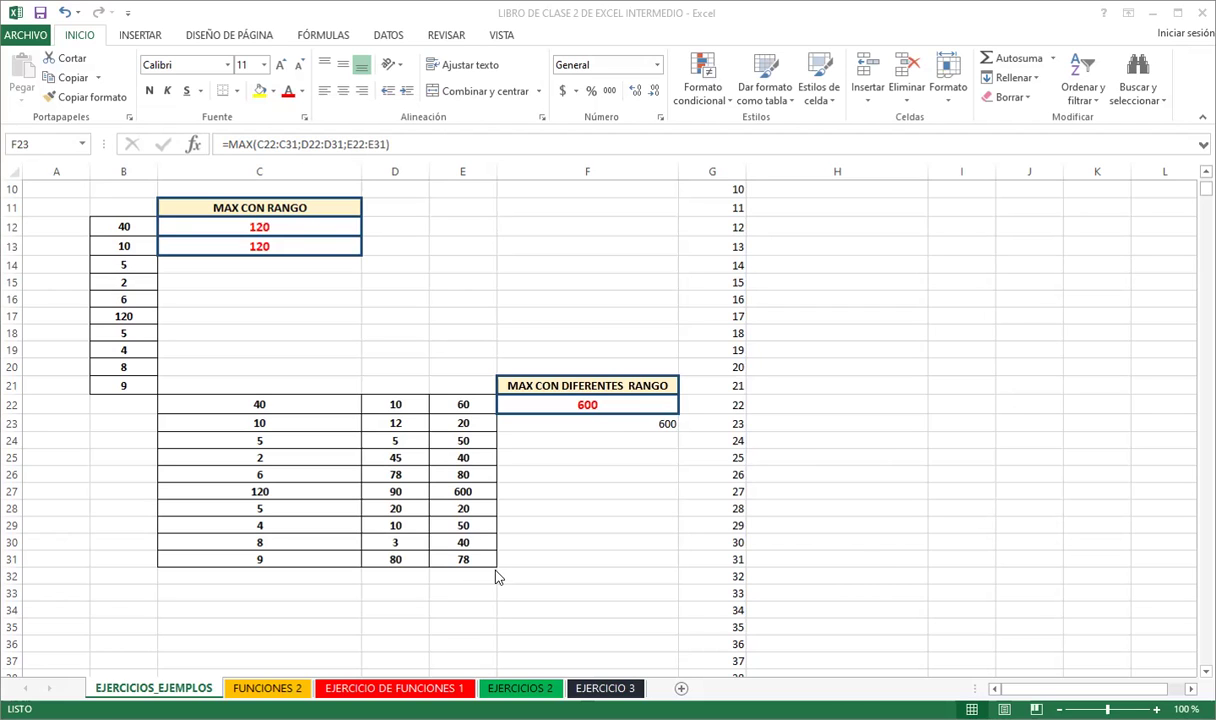
# Enter =MAX(G:G) in H3 to take the maximum of all of column G
pyautogui.scroll(3, 565, 467)
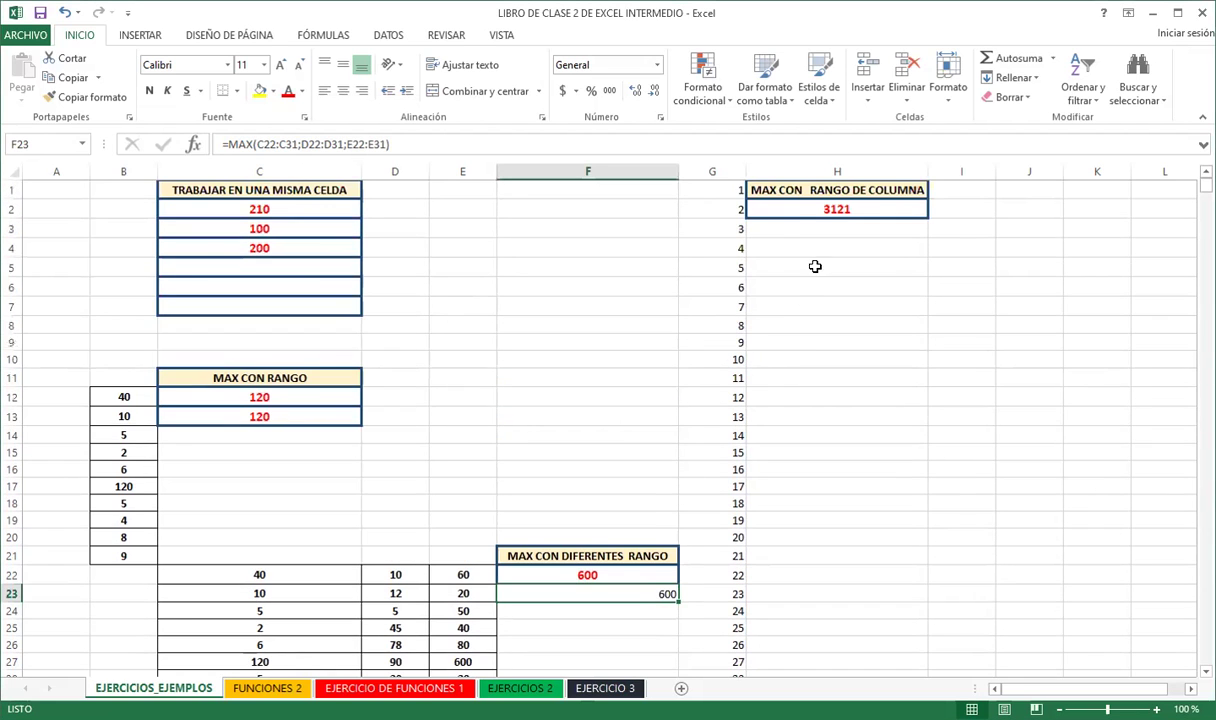
pyautogui.click(800, 222)
pyautogui.write('=')
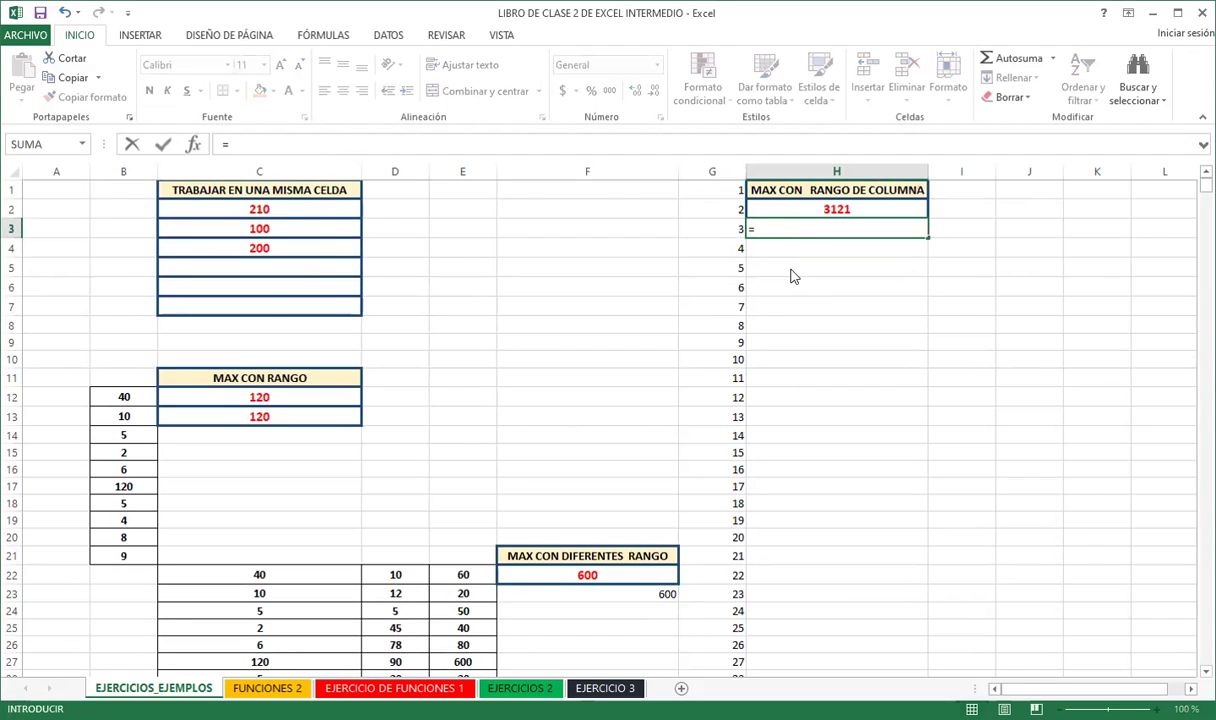
pyautogui.write('max')
pyautogui.press('Tab')
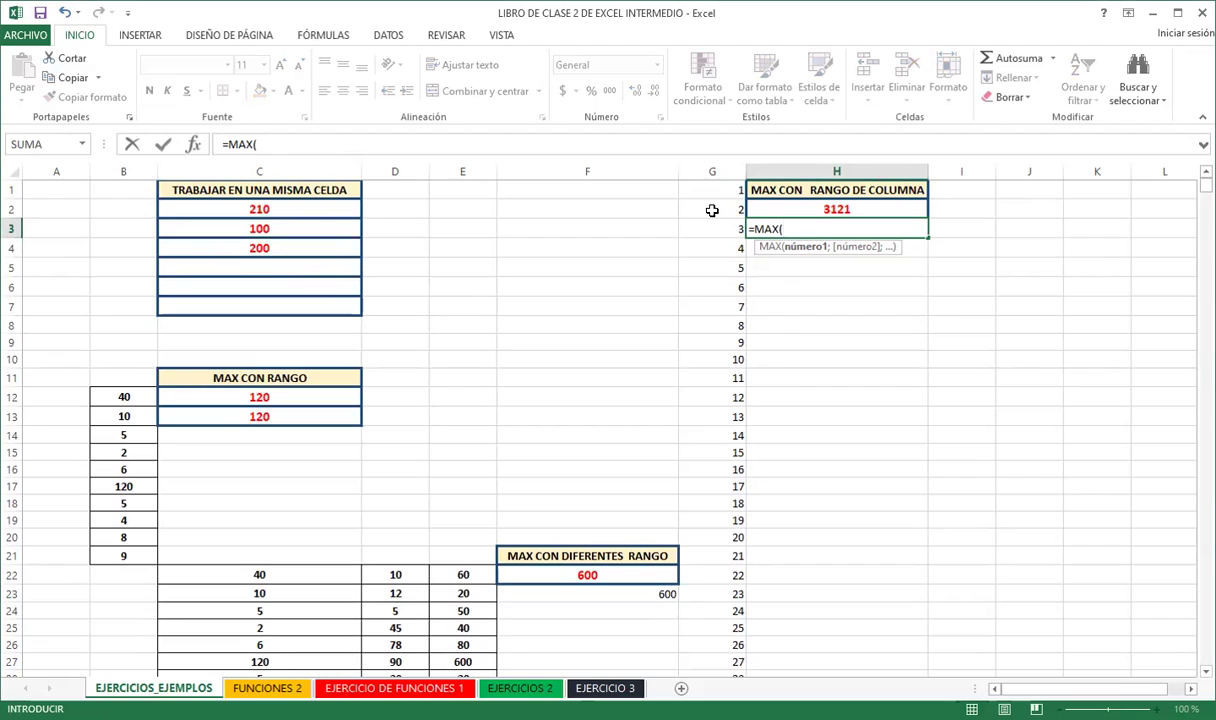
pyautogui.write('G')
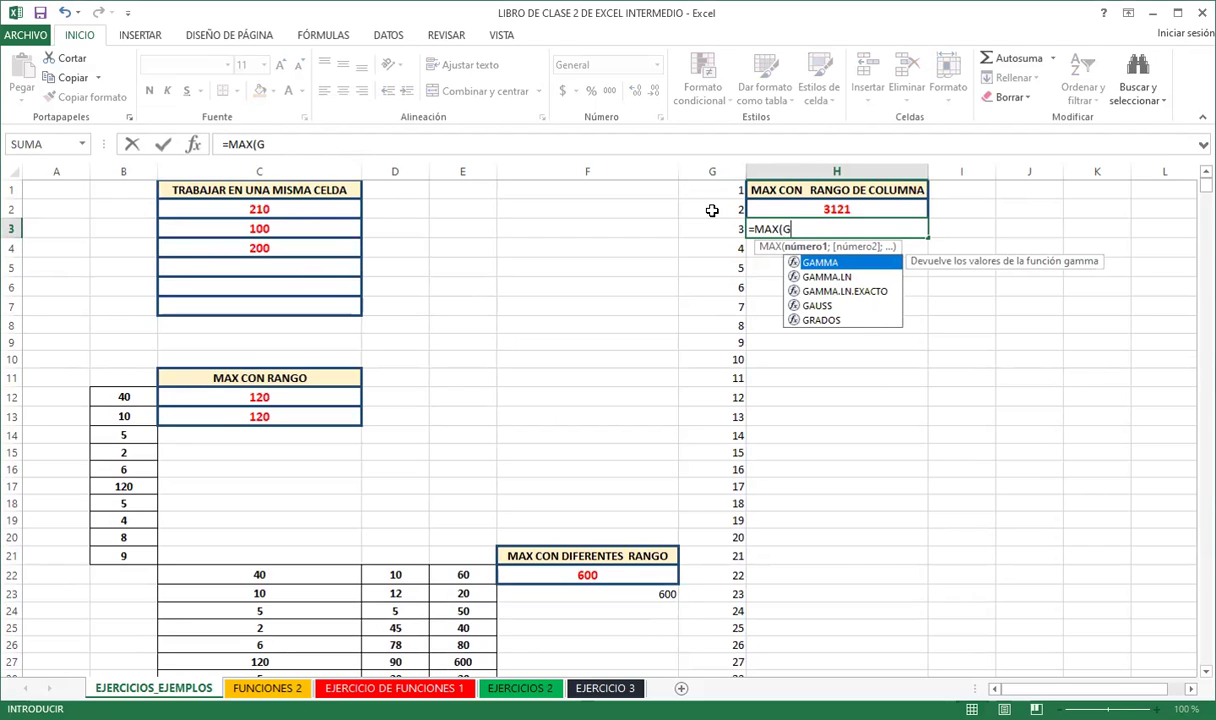
pyautogui.write(':')
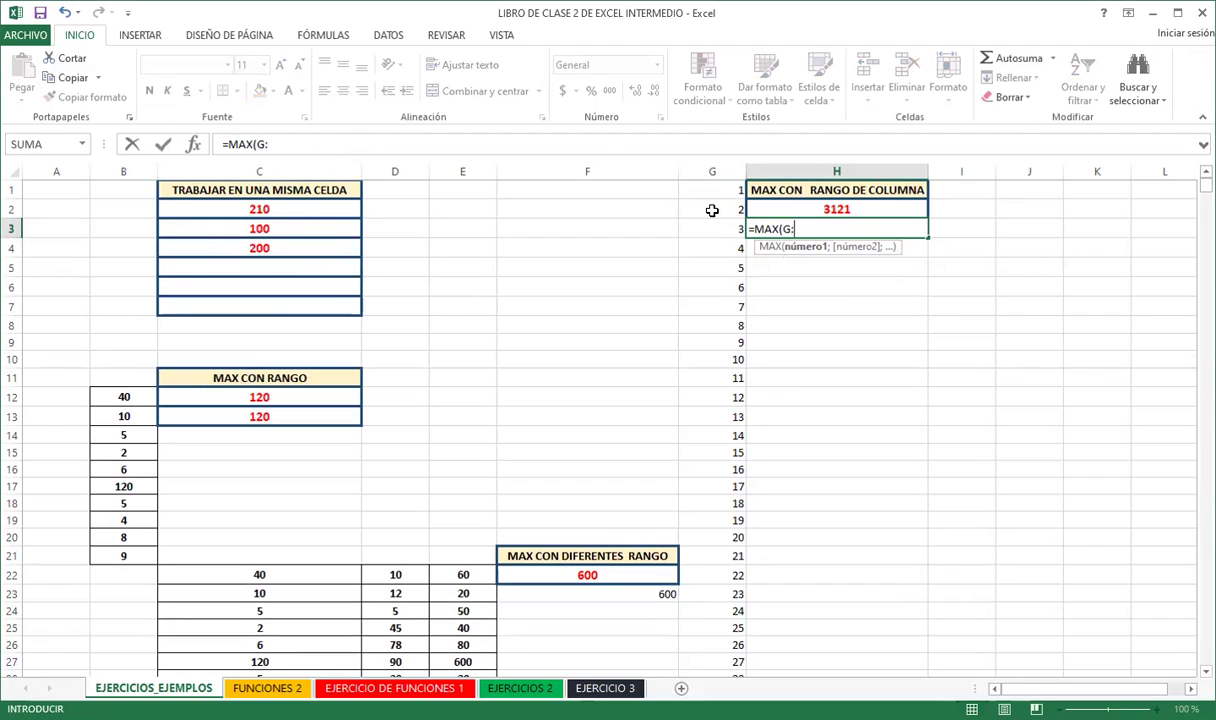
pyautogui.write('G')
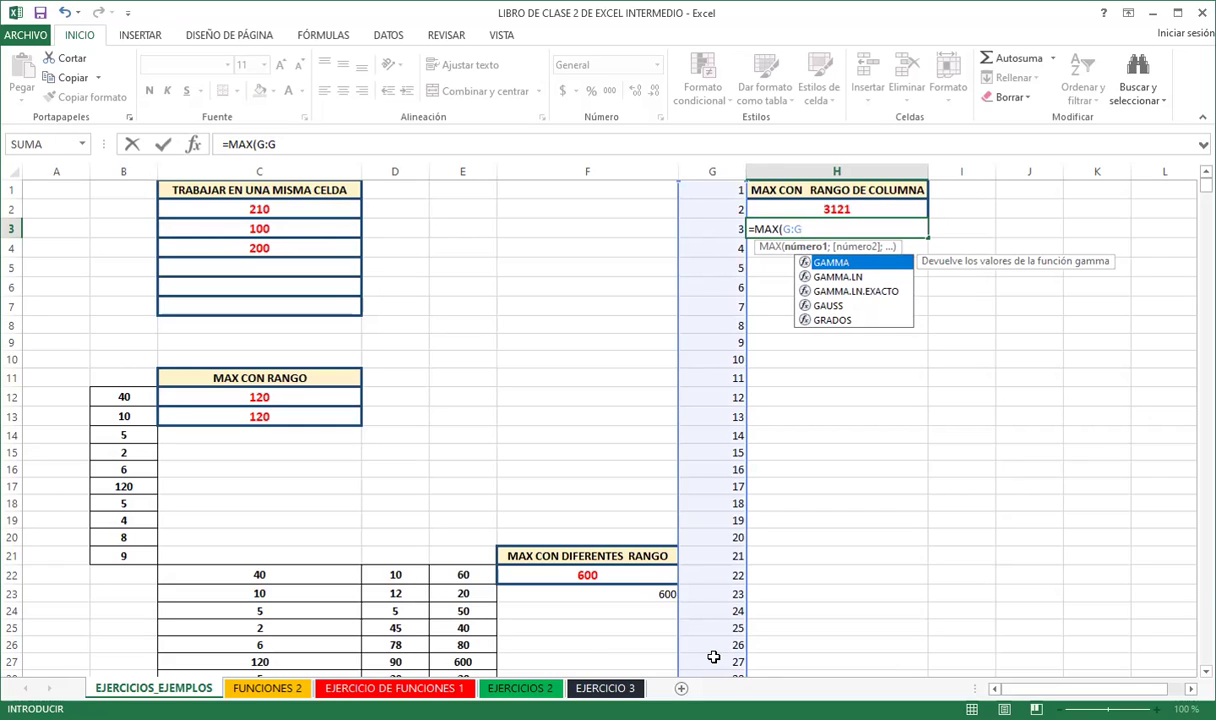
pyautogui.write(')')
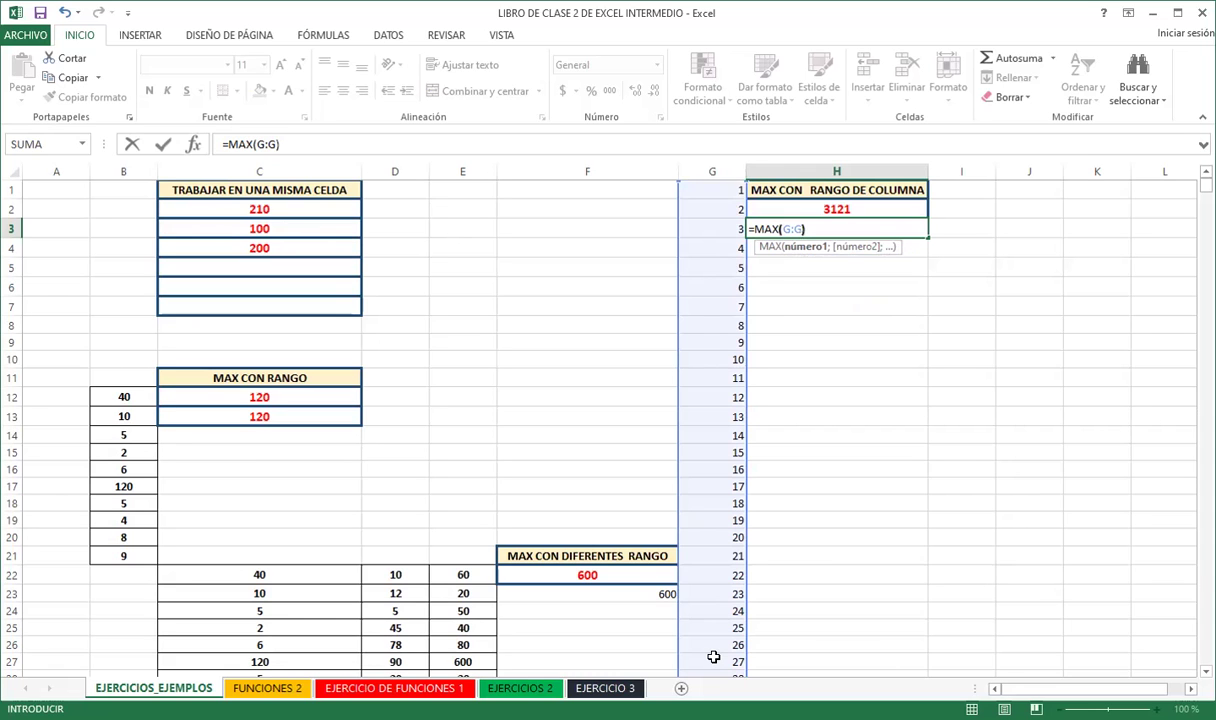
pyautogui.press('Return')
# Extend column G's number series with the fill handle down to 3249 at row 1368
pyautogui.scroll(-4, 706, 570)
pyautogui.scroll(-8, 720, 554)
pyautogui.scroll(-8, 720, 554)
pyautogui.scroll(-3, 714, 554)
pyautogui.scroll(-3, 714, 554)
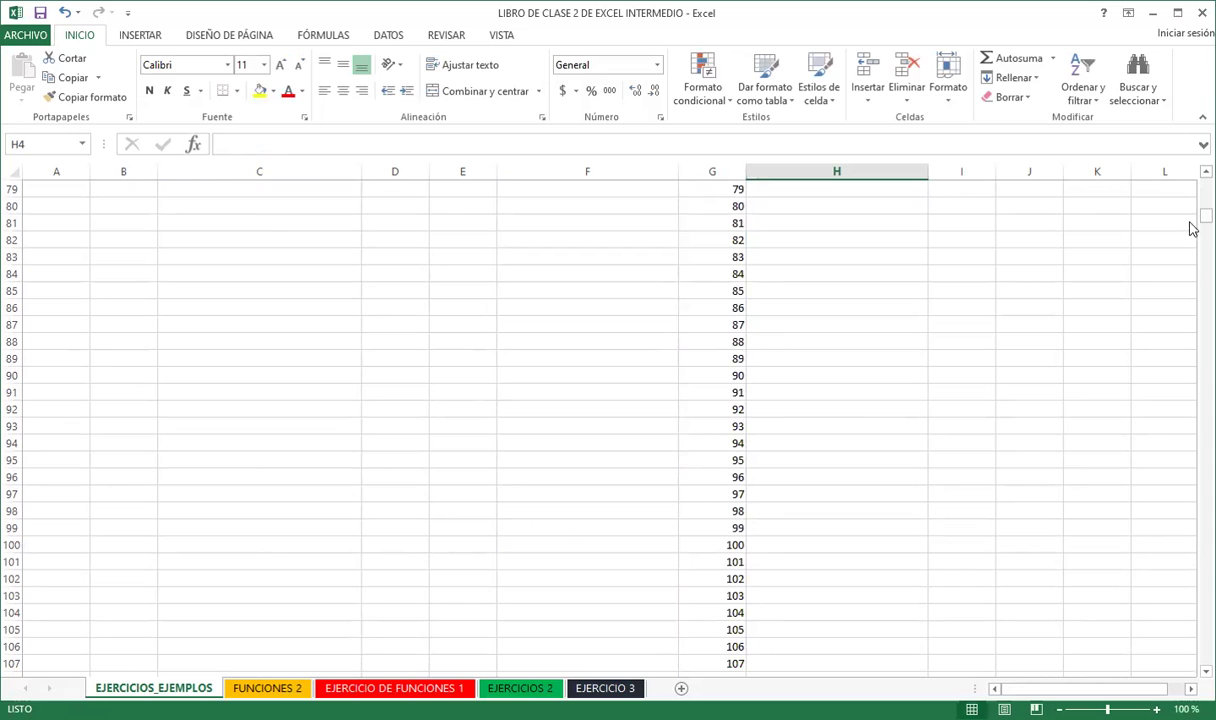
pyautogui.moveTo(1190, 224); pyautogui.dragTo(1190, 640)
pyautogui.scroll(-2, 719, 483)
pyautogui.scroll(-8, 711, 521)
pyautogui.scroll(-3, 705, 530)
pyautogui.scroll(-5, 705, 530)
pyautogui.click(718, 511)
pyautogui.moveTo(751, 519); pyautogui.dragTo(752, 655)
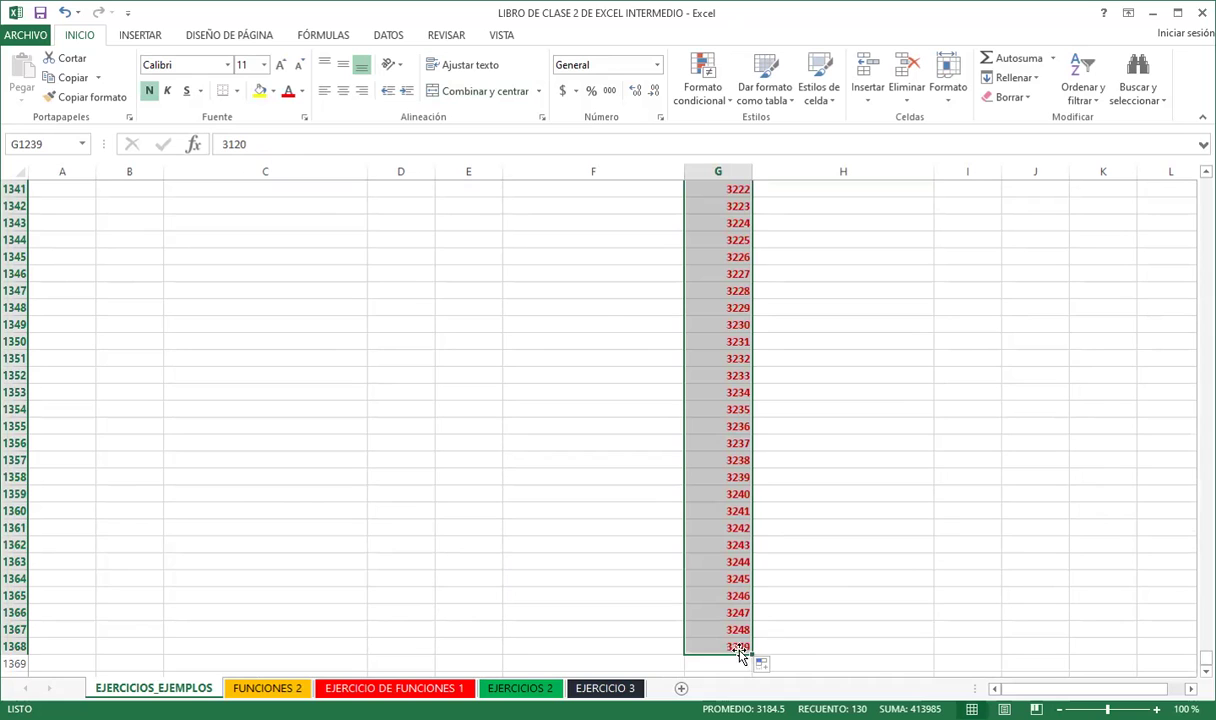
pyautogui.click(967, 629)
pyautogui.moveTo(1204, 655); pyautogui.dragTo(1204, 185)
pyautogui.click(768, 216)
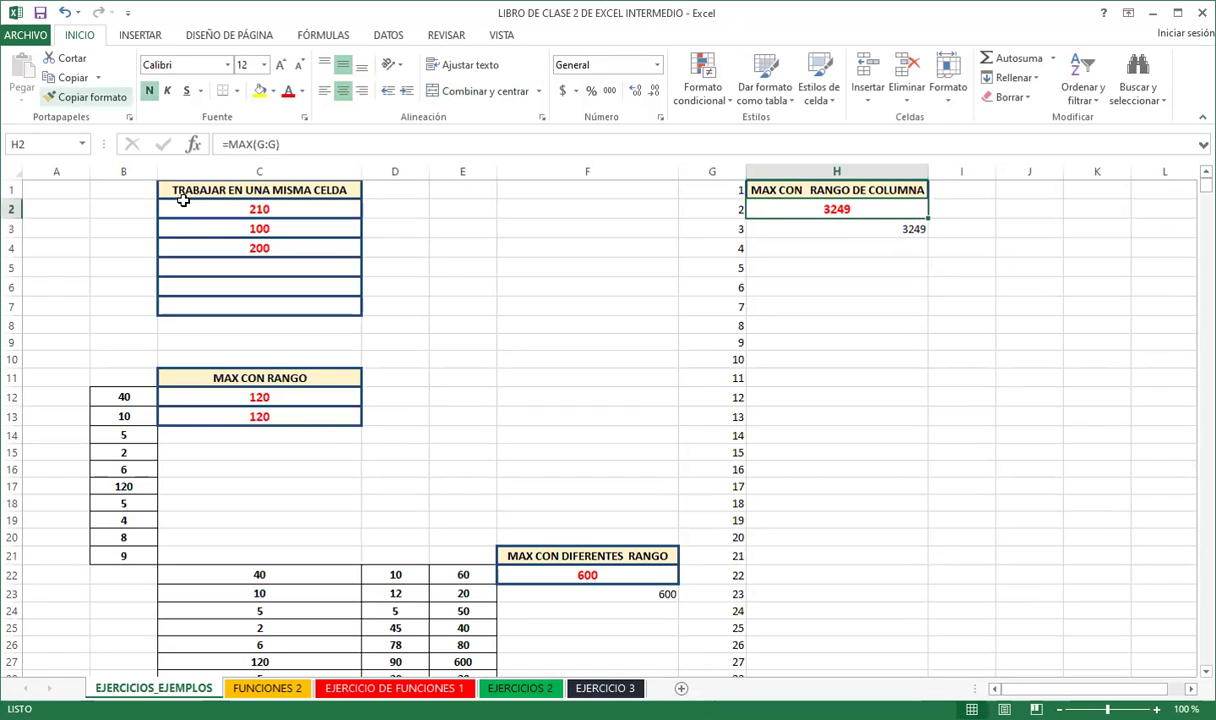
# Copy H2's red bold bordered formatting onto the 3249 result in H3
pyautogui.click(85, 97)
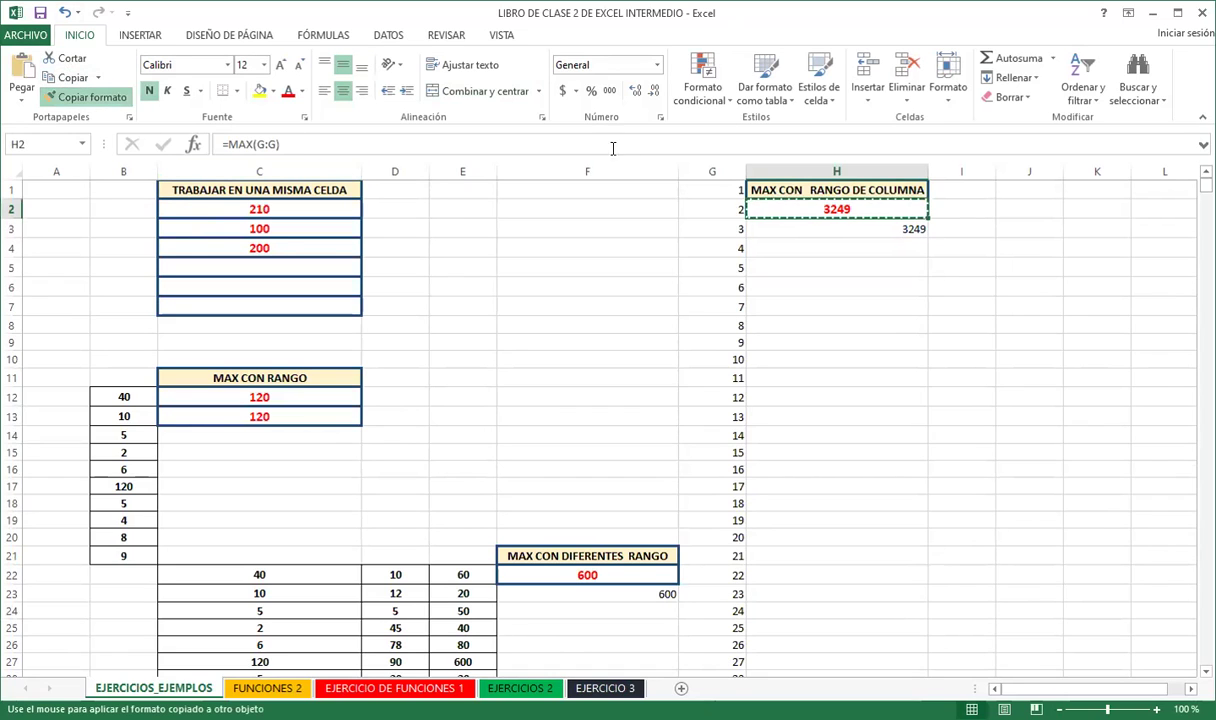
pyautogui.click(770, 228)
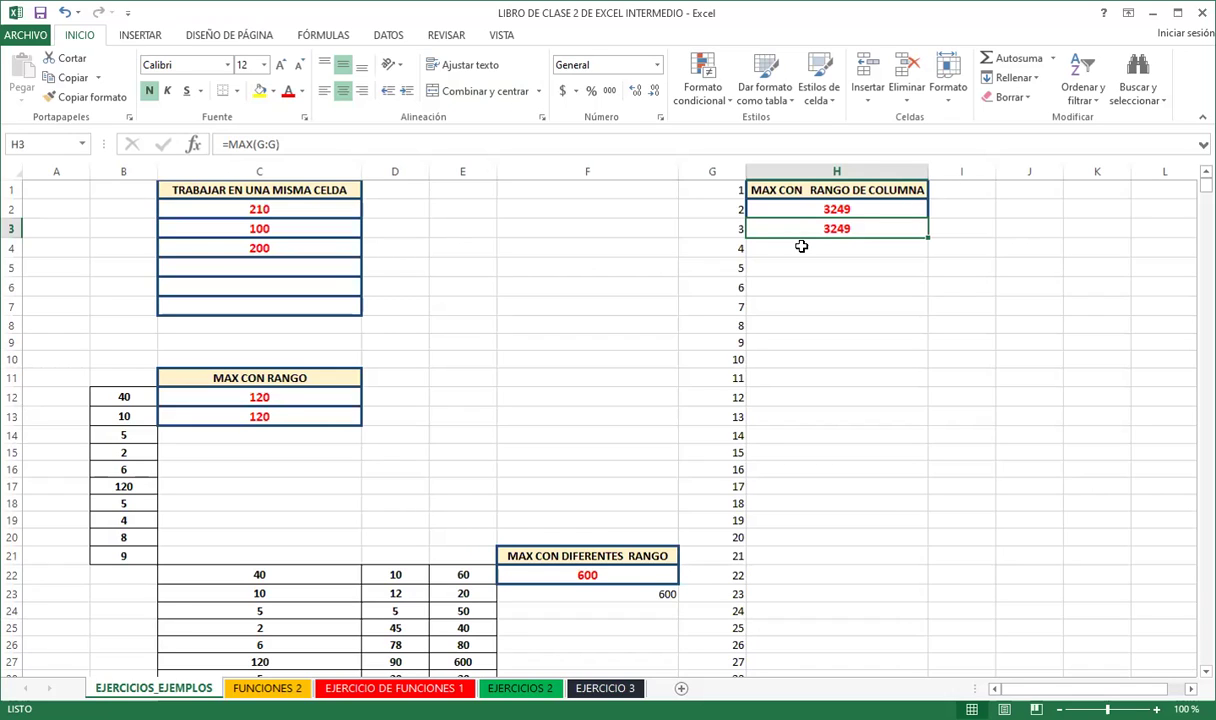
pyautogui.click(727, 288)
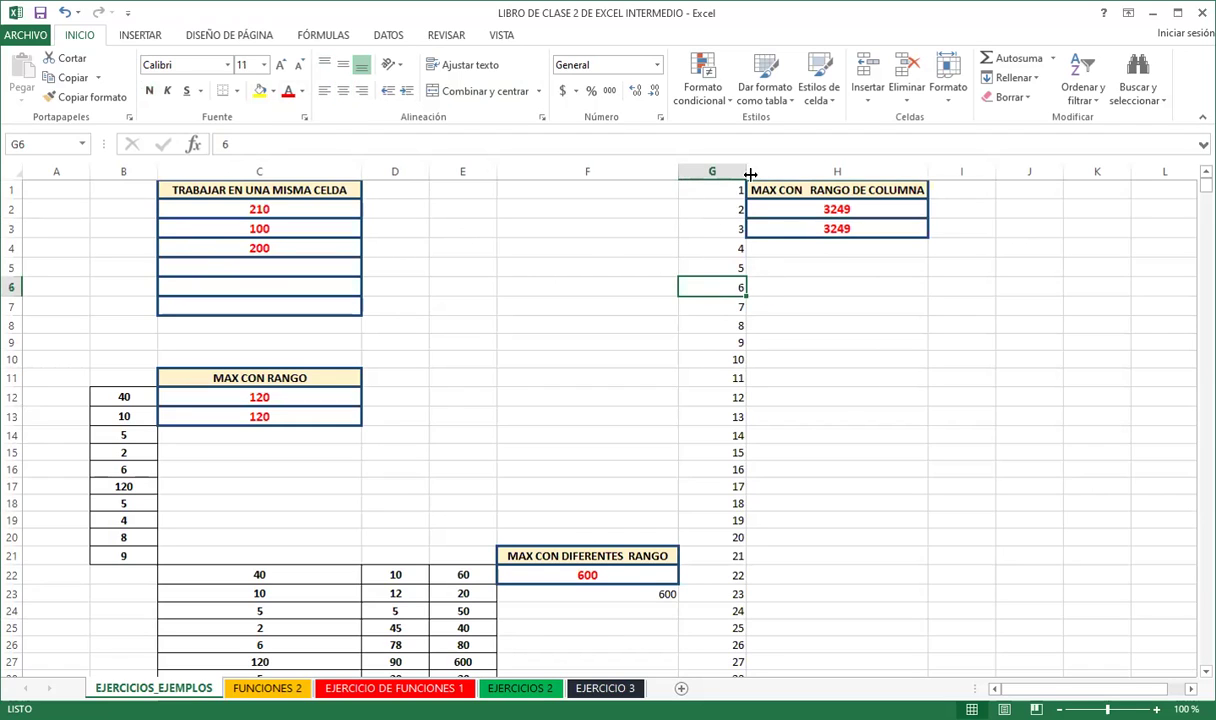
pyautogui.click(803, 229)
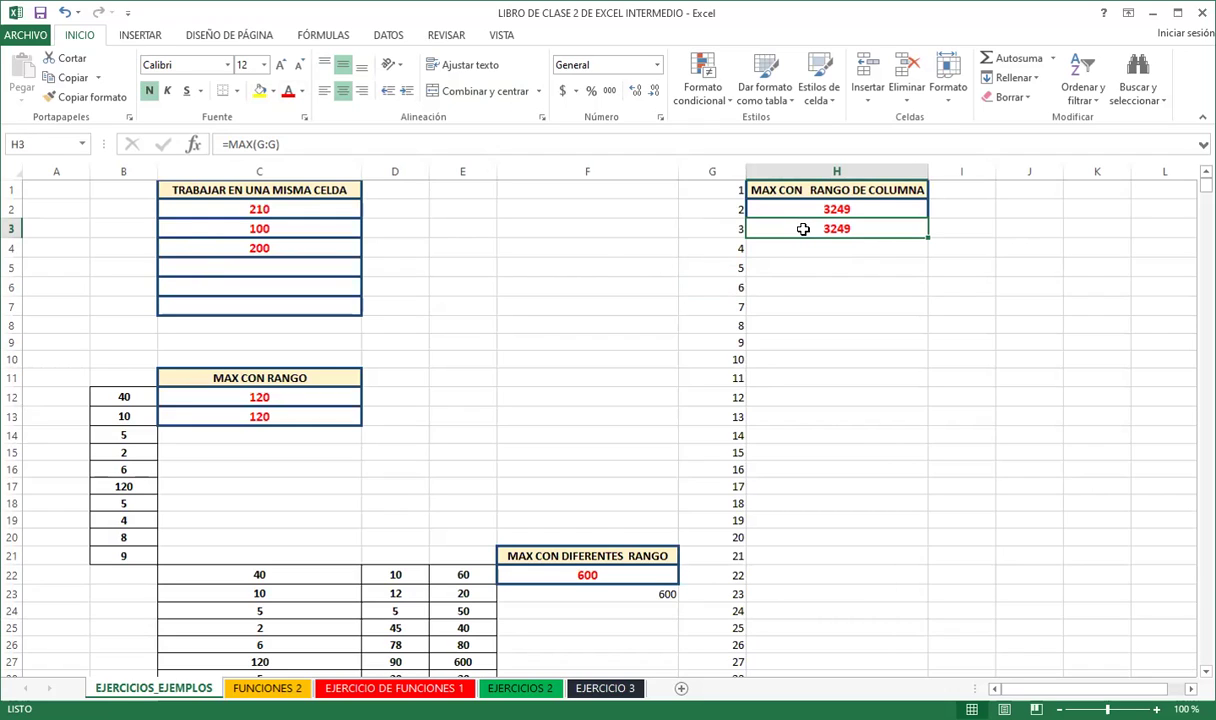
# Go to the FUNCIONES 2 sheet and select F4, the first PROMEDIO cell
pyautogui.click(578, 358)
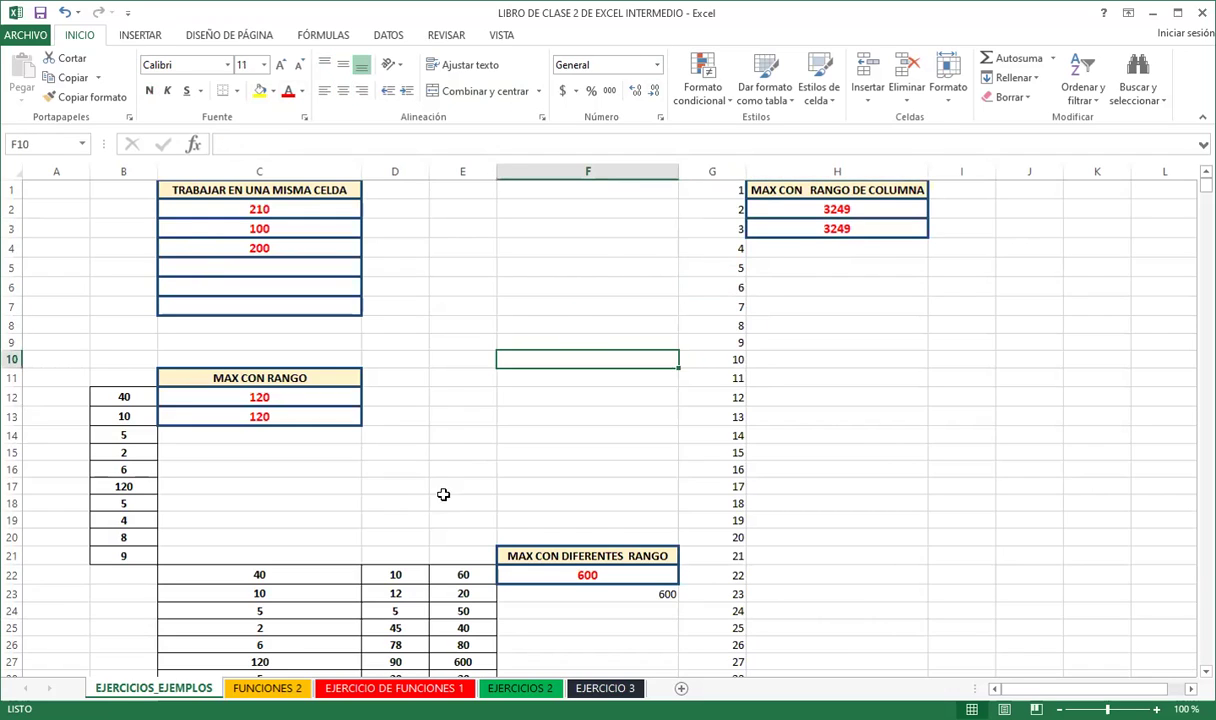
pyautogui.click(267, 688)
pyautogui.click(365, 554)
pyautogui.scroll(4, 420, 511)
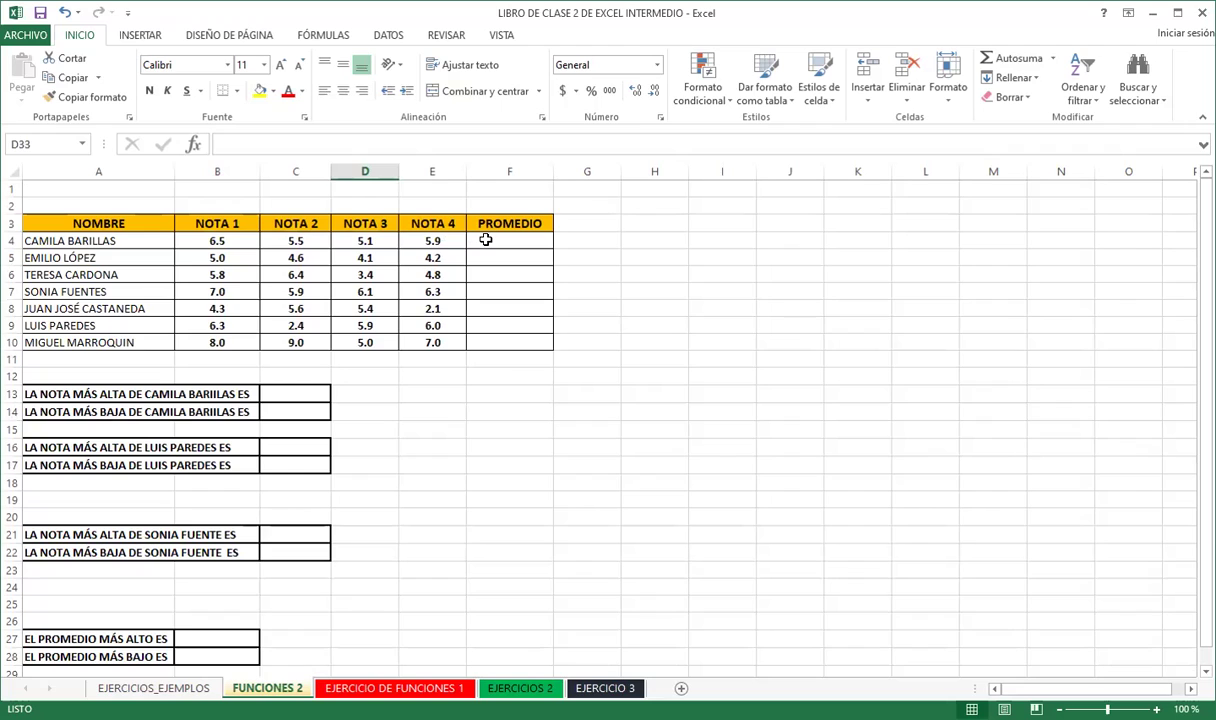
pyautogui.click(485, 240)
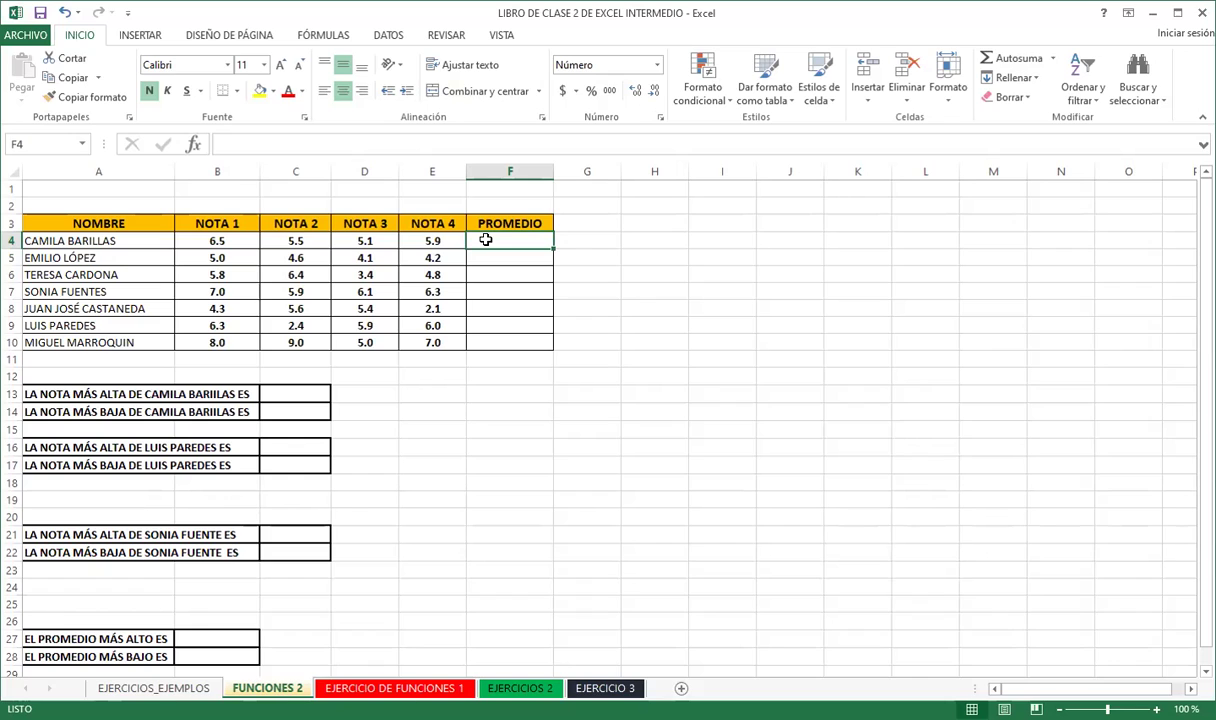
# Enter =PROMEDIO(B4:E4) in F4 to average the first student's grades, giving 5.8
pyautogui.write('=')
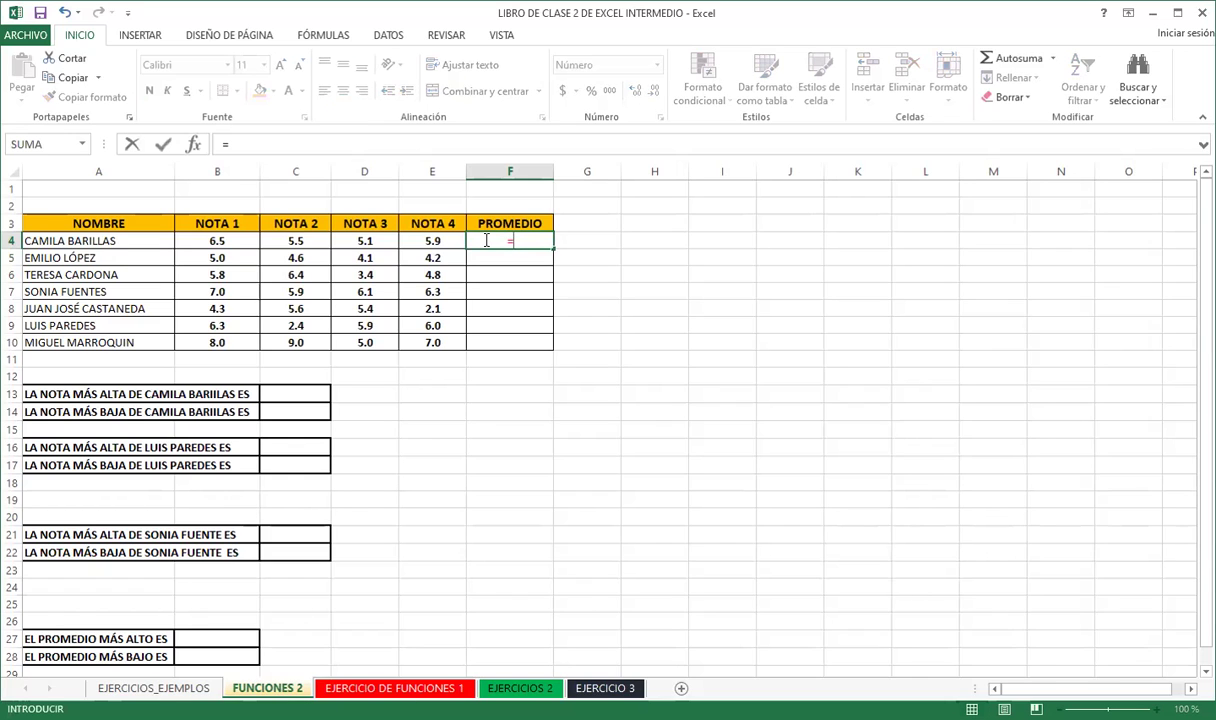
pyautogui.write('pro')
pyautogui.click(525, 287)
pyautogui.press('Tab')
pyautogui.click(218, 241)
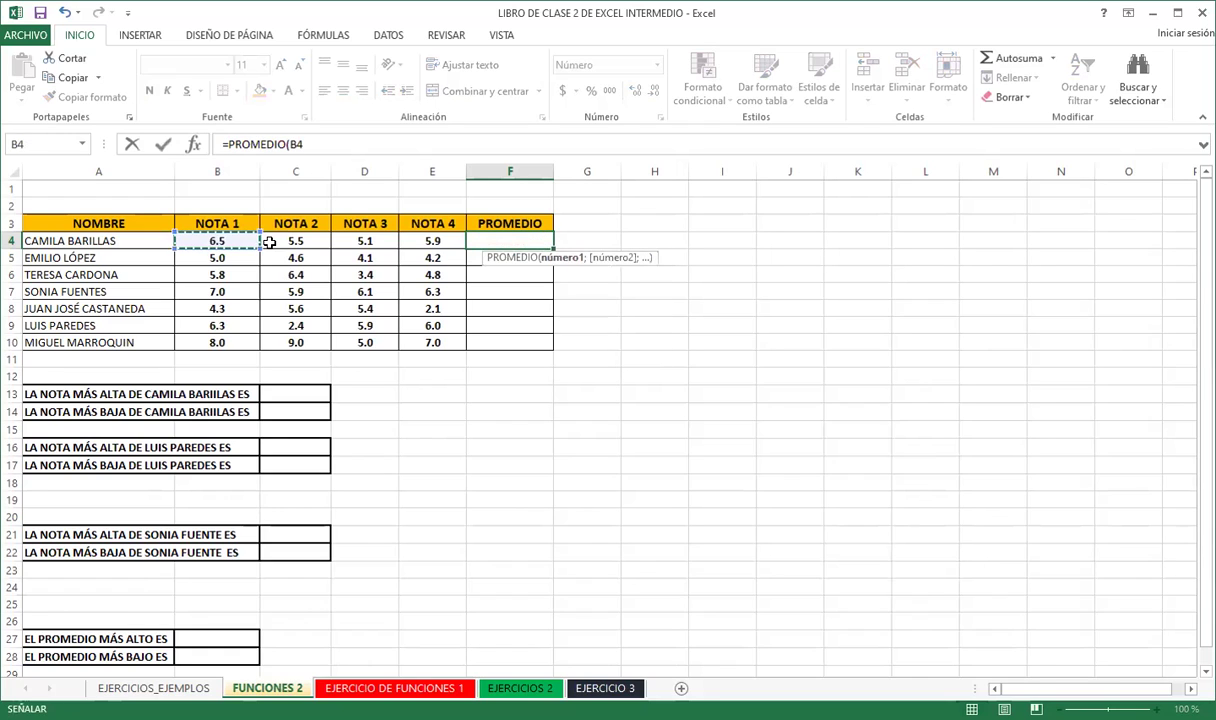
pyautogui.keyDown('shift'); pyautogui.click(411, 238); pyautogui.keyUp('shift')
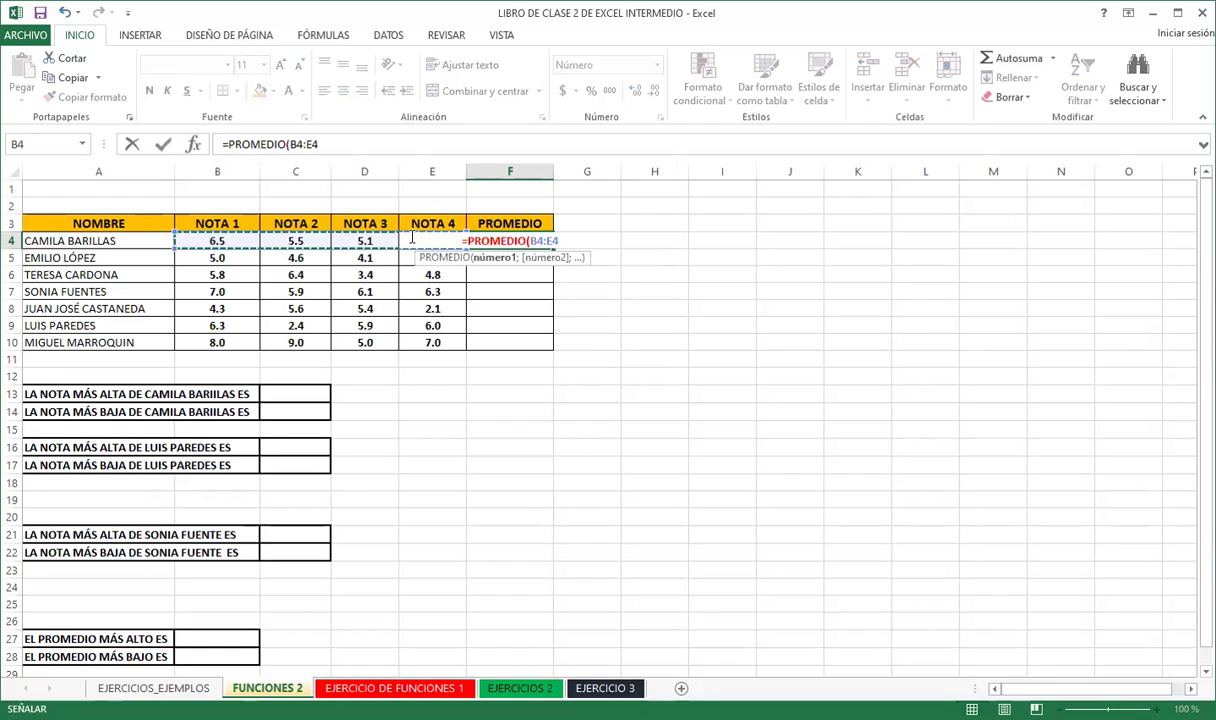
pyautogui.press('Return')
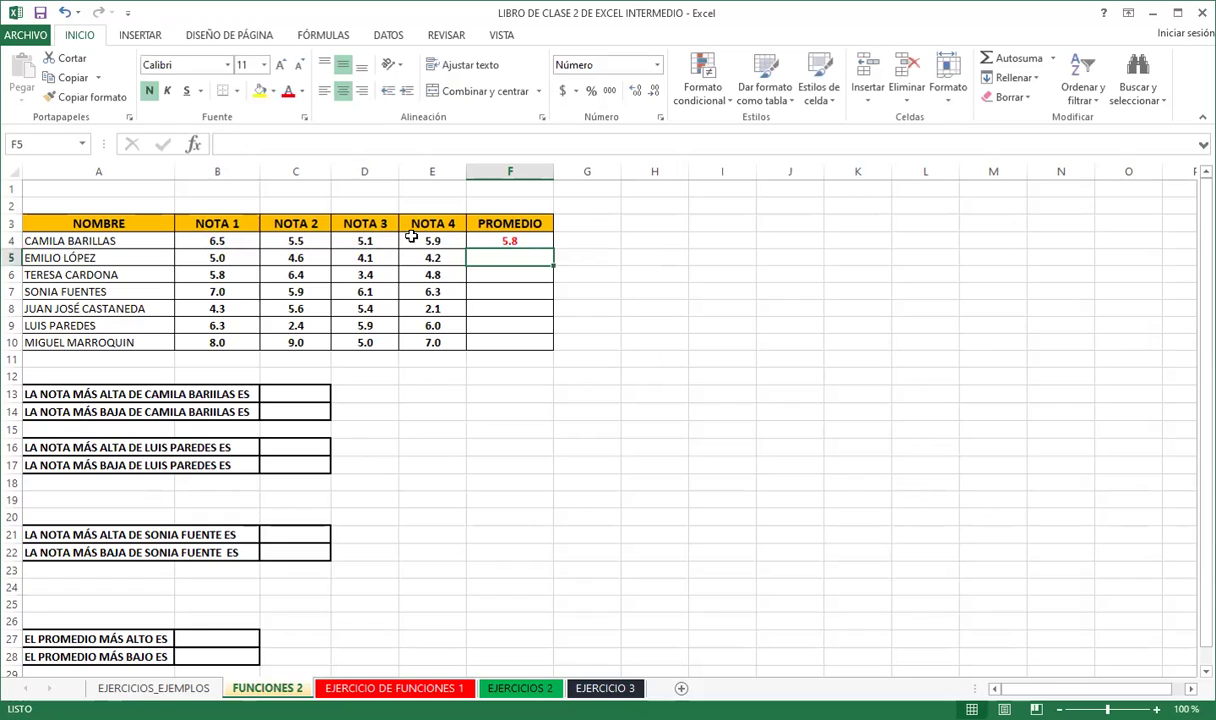
pyautogui.click(483, 240)
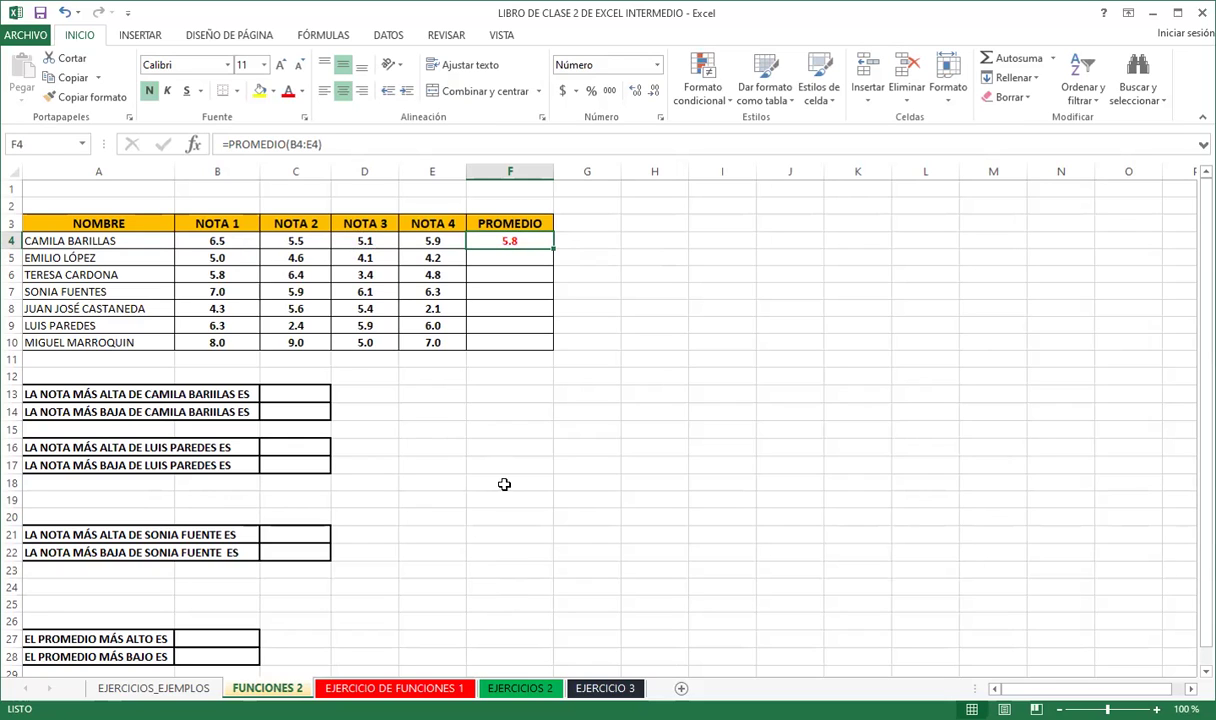
pyautogui.click(354, 177)
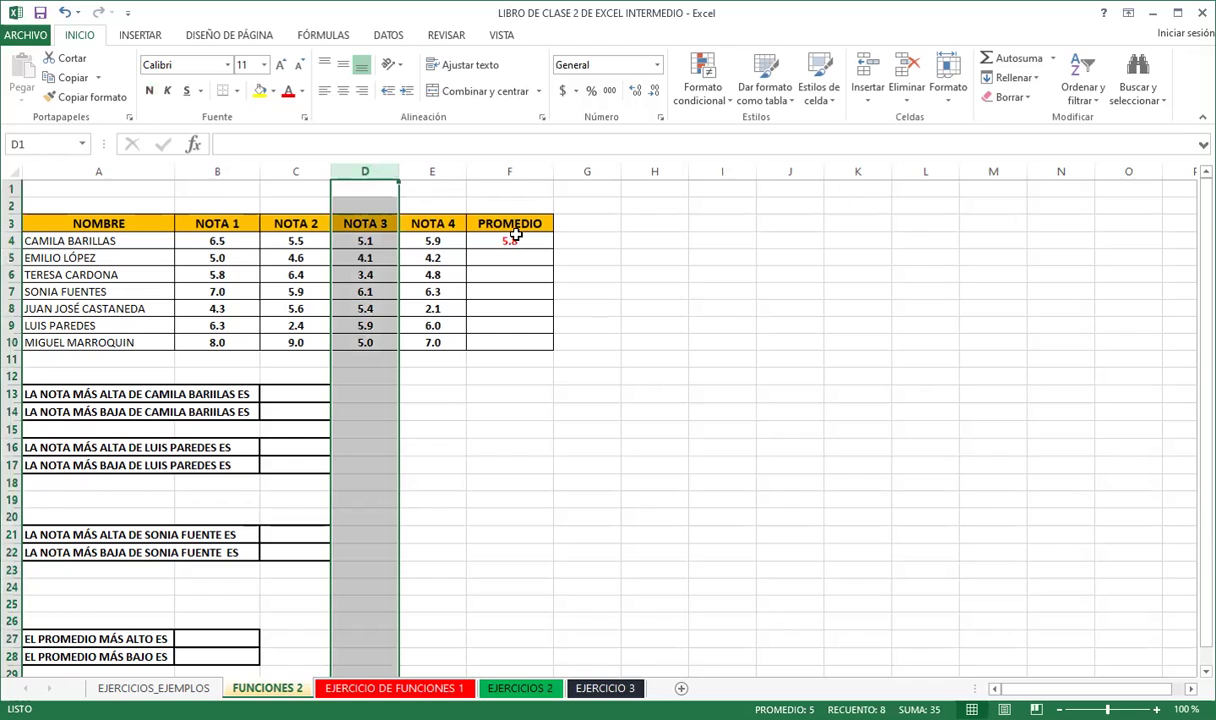
pyautogui.click(283, 171)
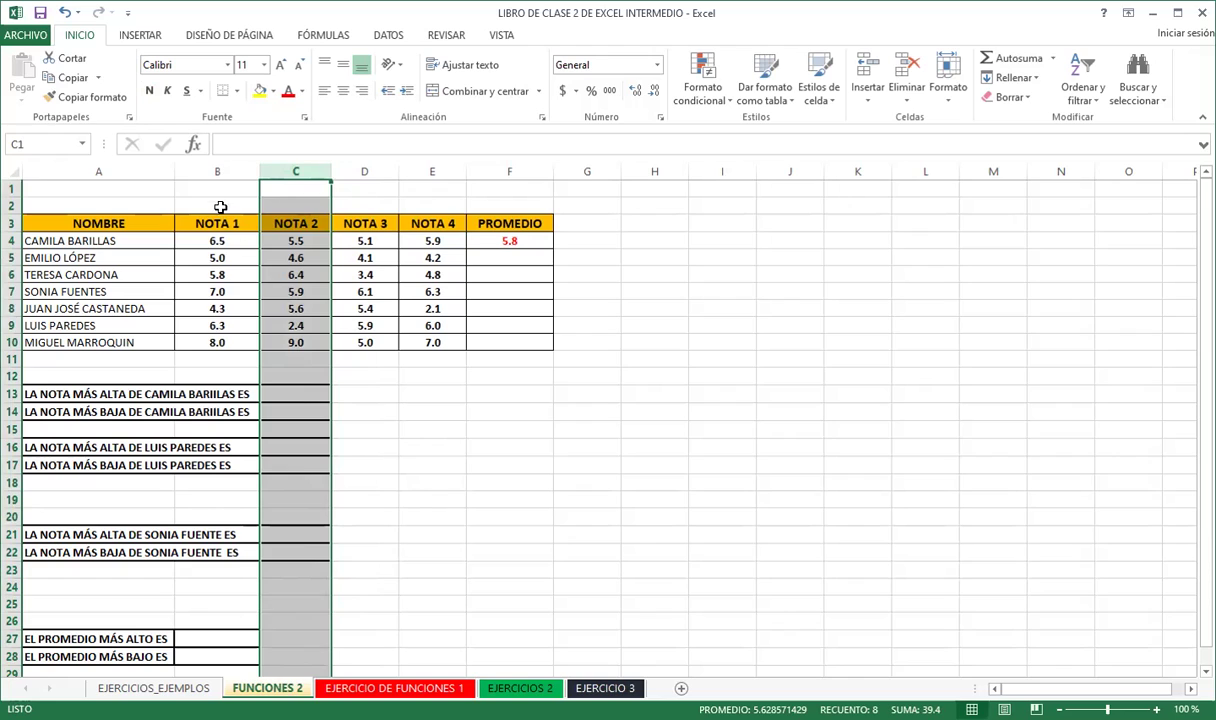
pyautogui.click(222, 206)
pyautogui.click(366, 198)
pyautogui.click(421, 199)
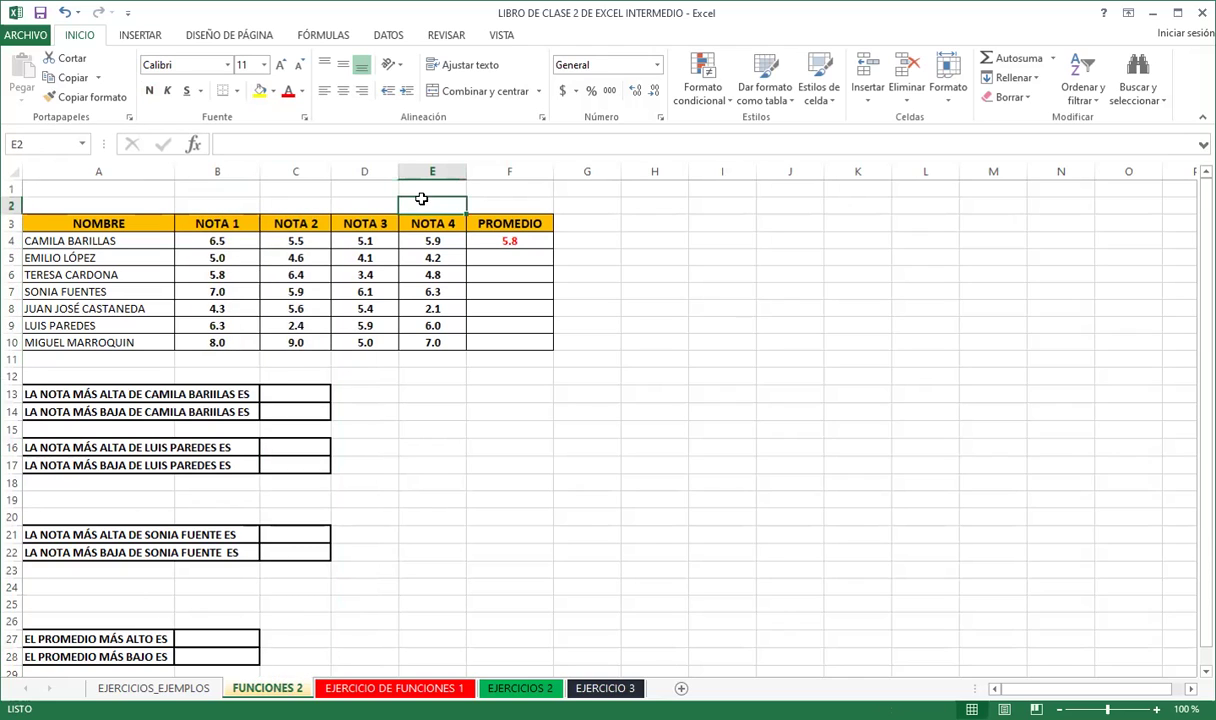
pyautogui.click(222, 200)
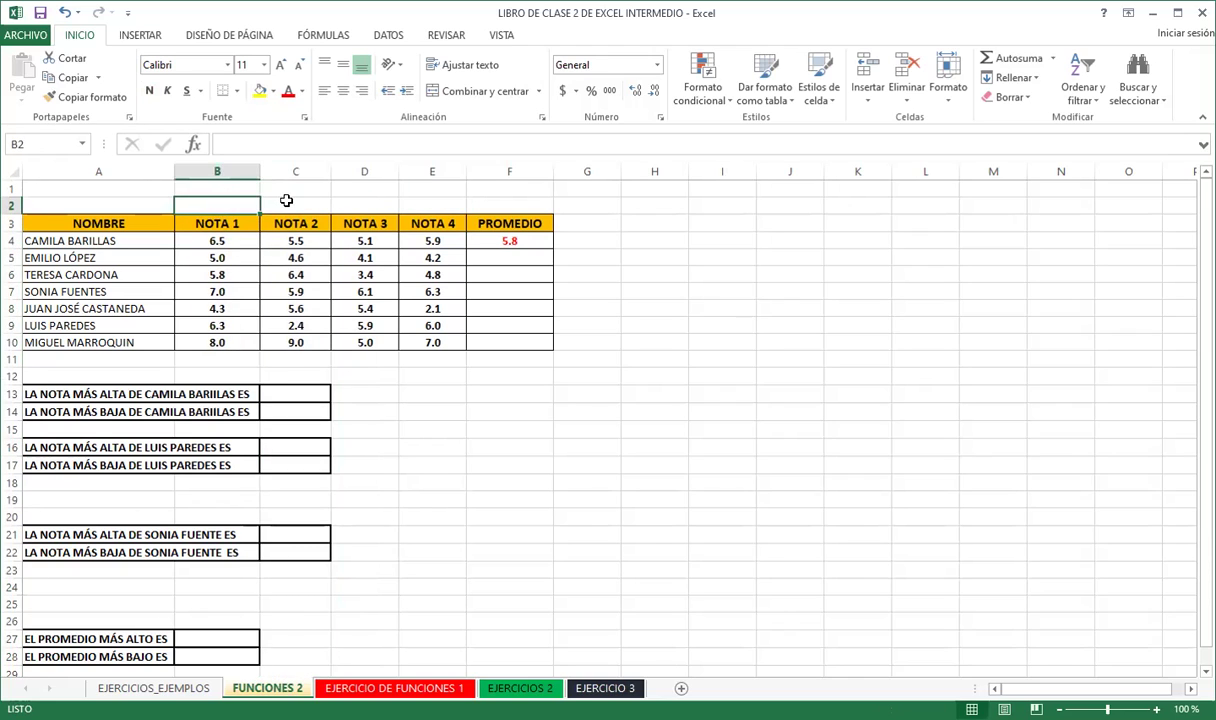
pyautogui.click(366, 205)
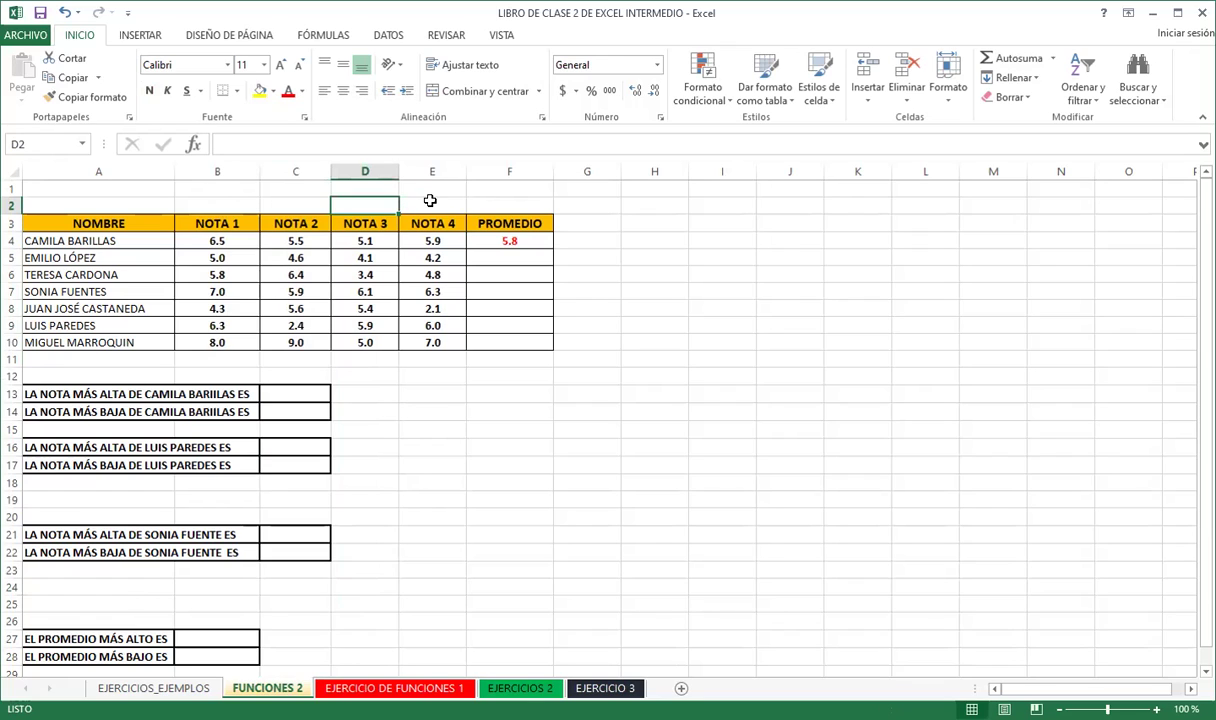
pyautogui.click(431, 201)
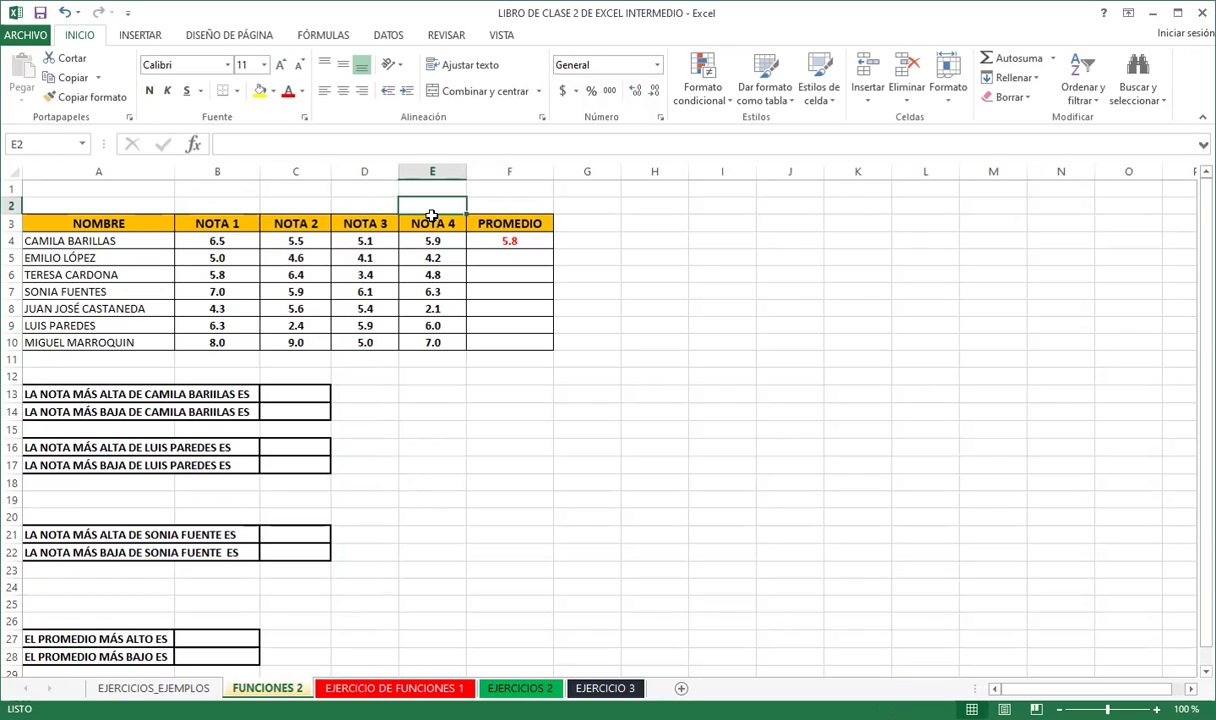
pyautogui.click(485, 241)
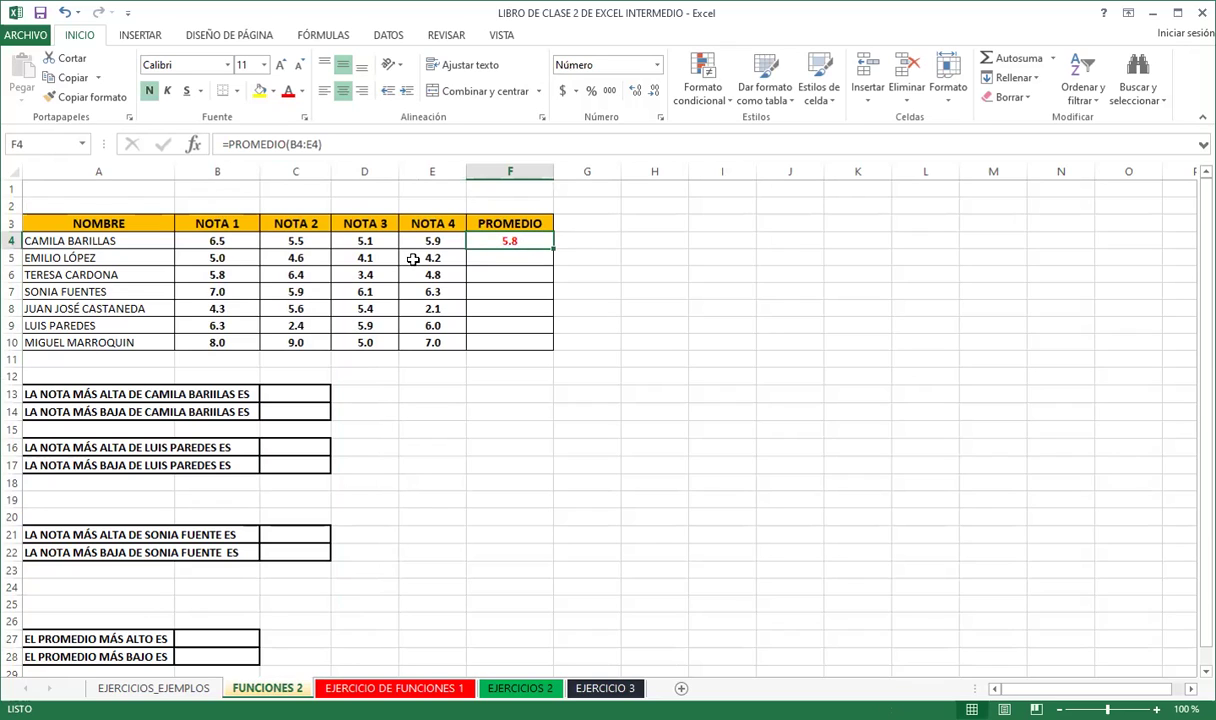
# Fill F4's PROMEDIO formula down to F10 so every student gets an average
pyautogui.moveTo(553, 249); pyautogui.dragTo(557, 347)
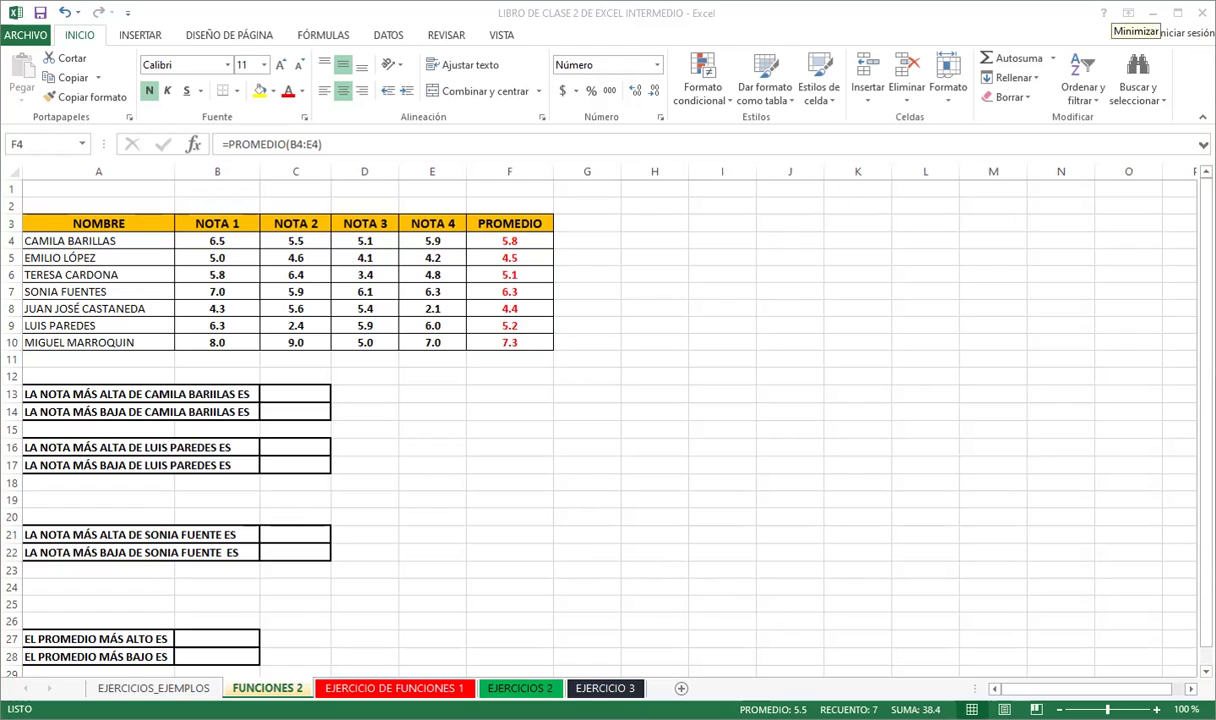
pyautogui.click(590, 384)
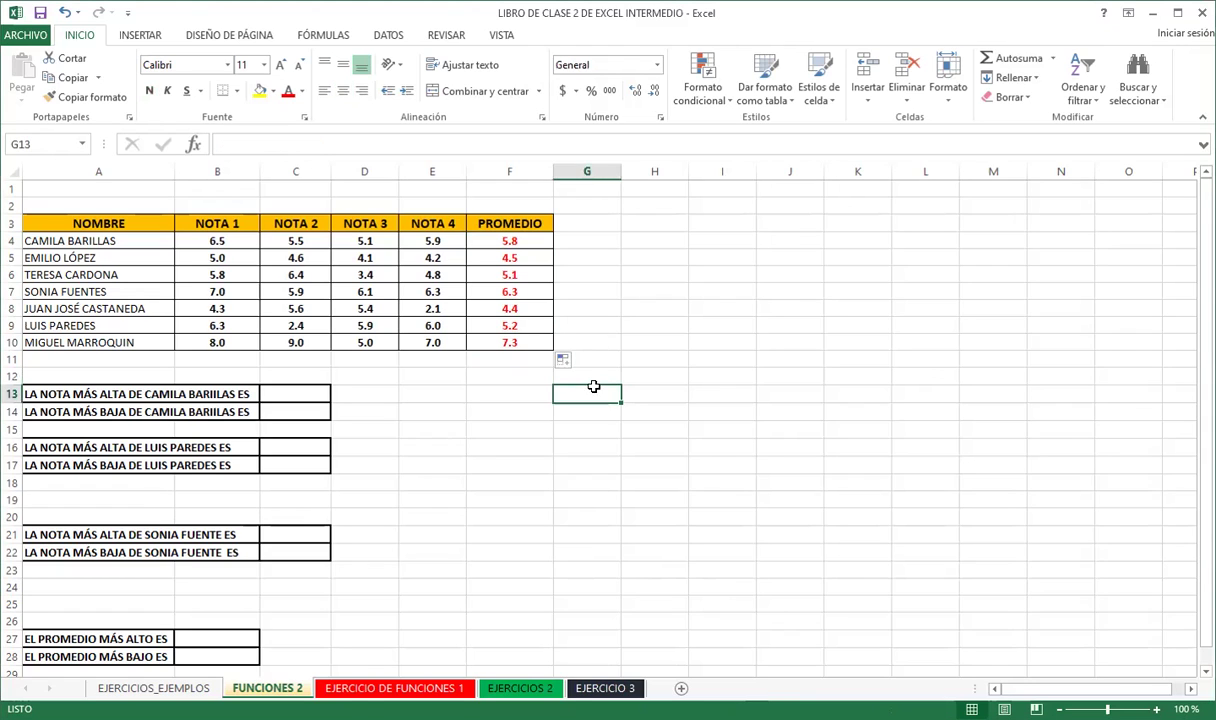
pyautogui.click(538, 300)
pyautogui.click(281, 396)
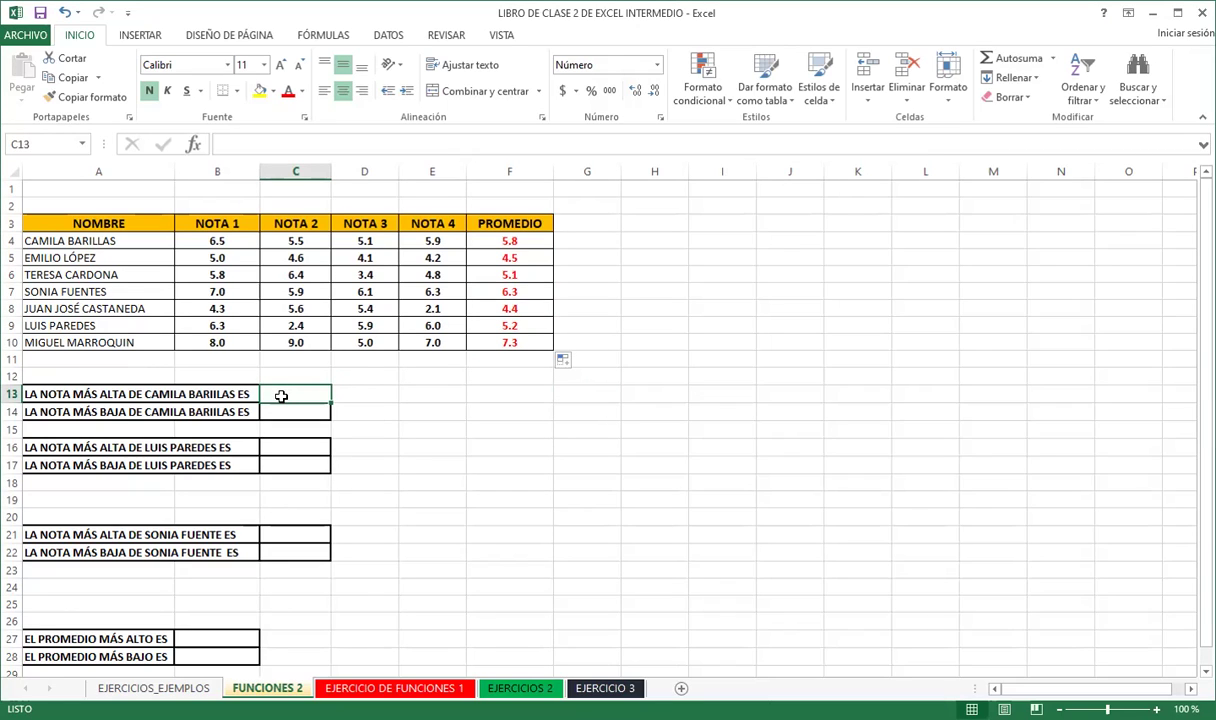
pyautogui.click(540, 244)
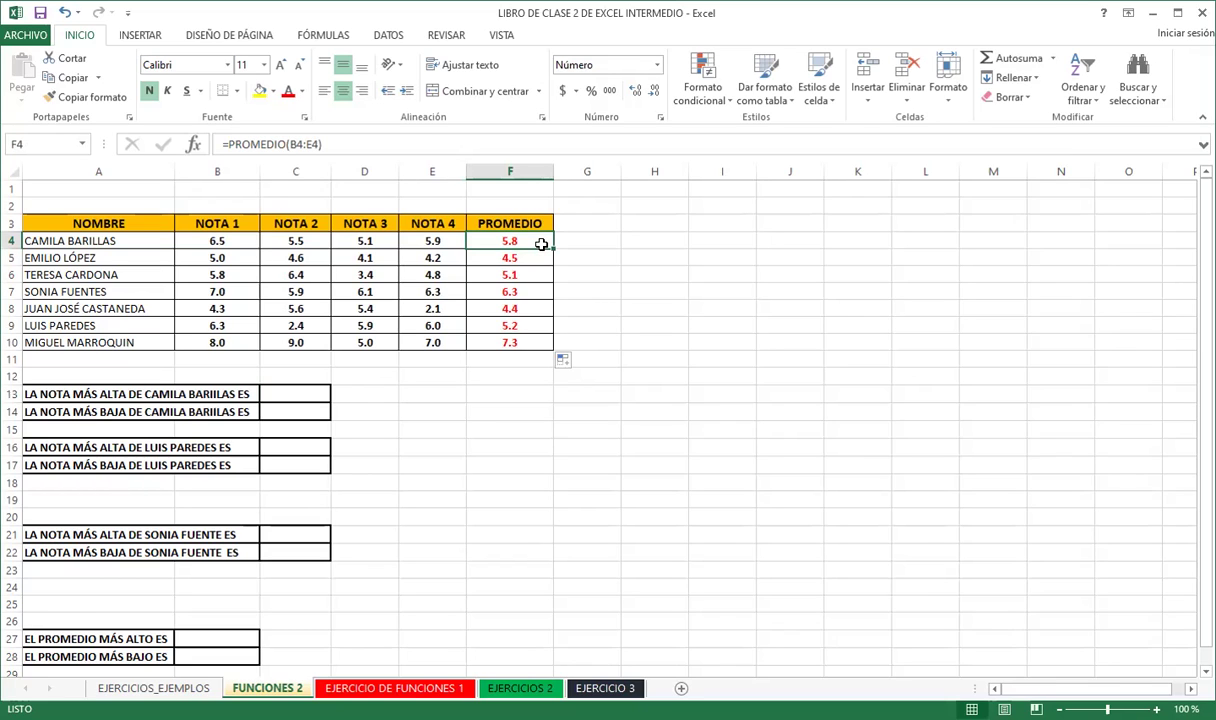
pyautogui.scroll(-1, 451, 397)
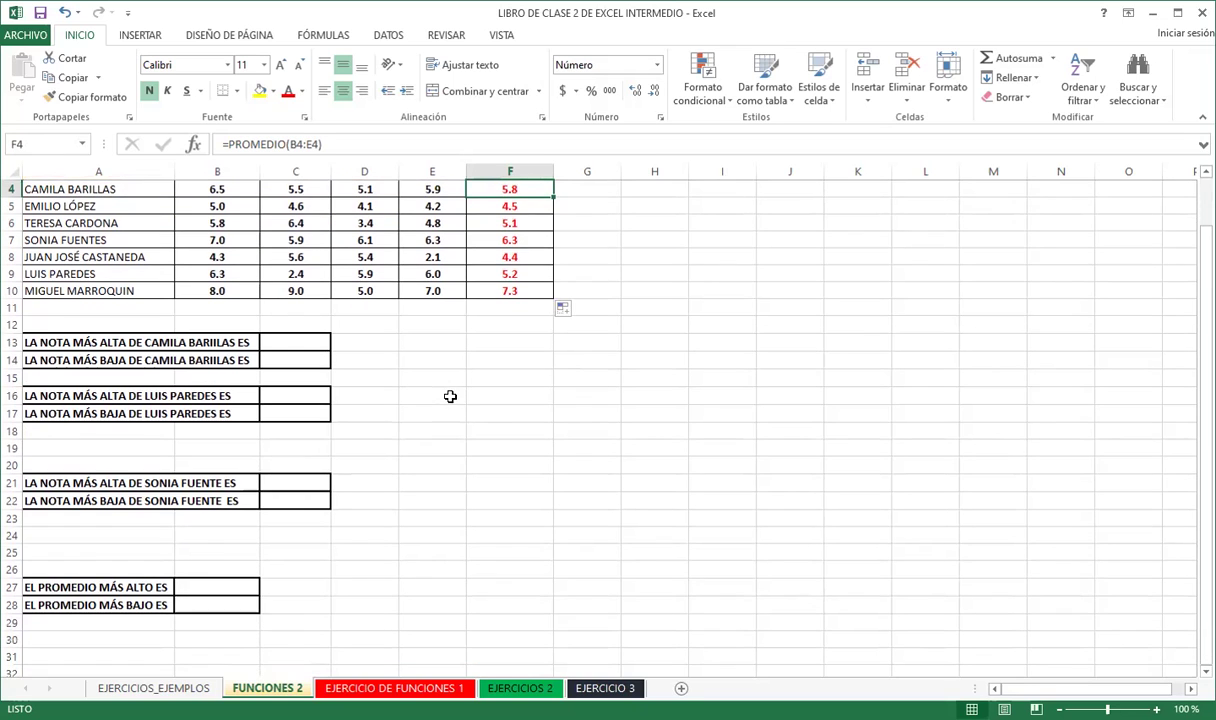
pyautogui.click(284, 342)
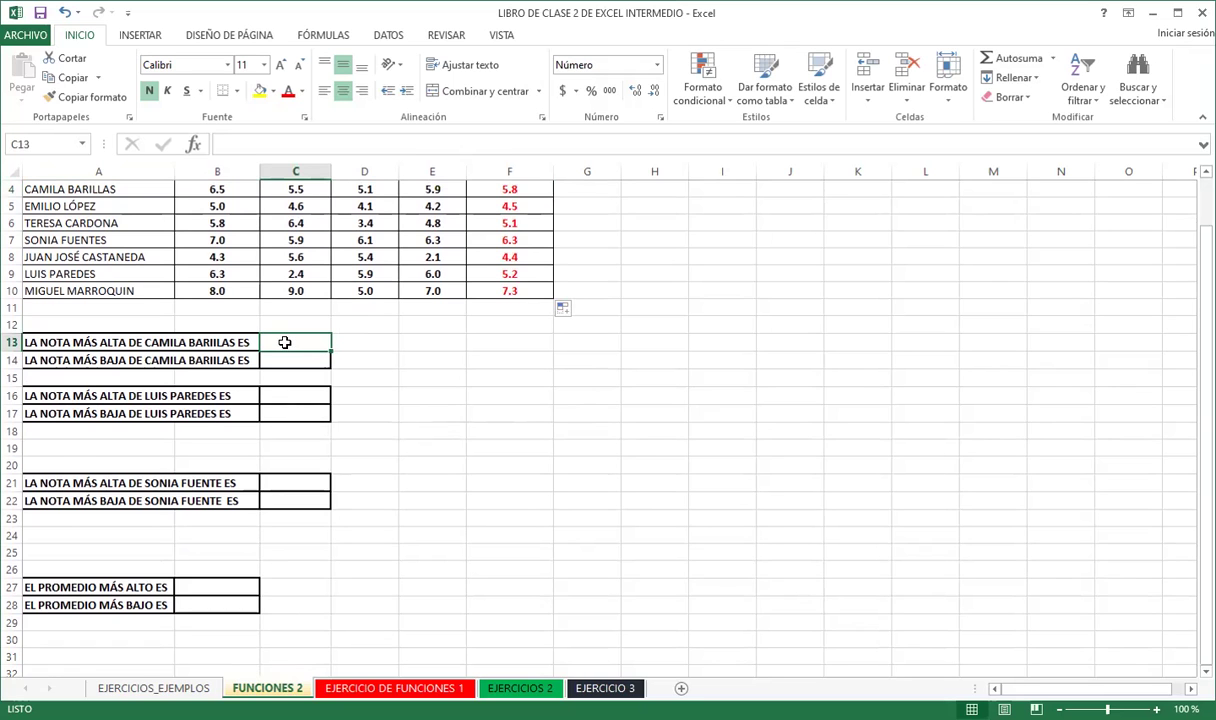
pyautogui.scroll(1, 396, 380)
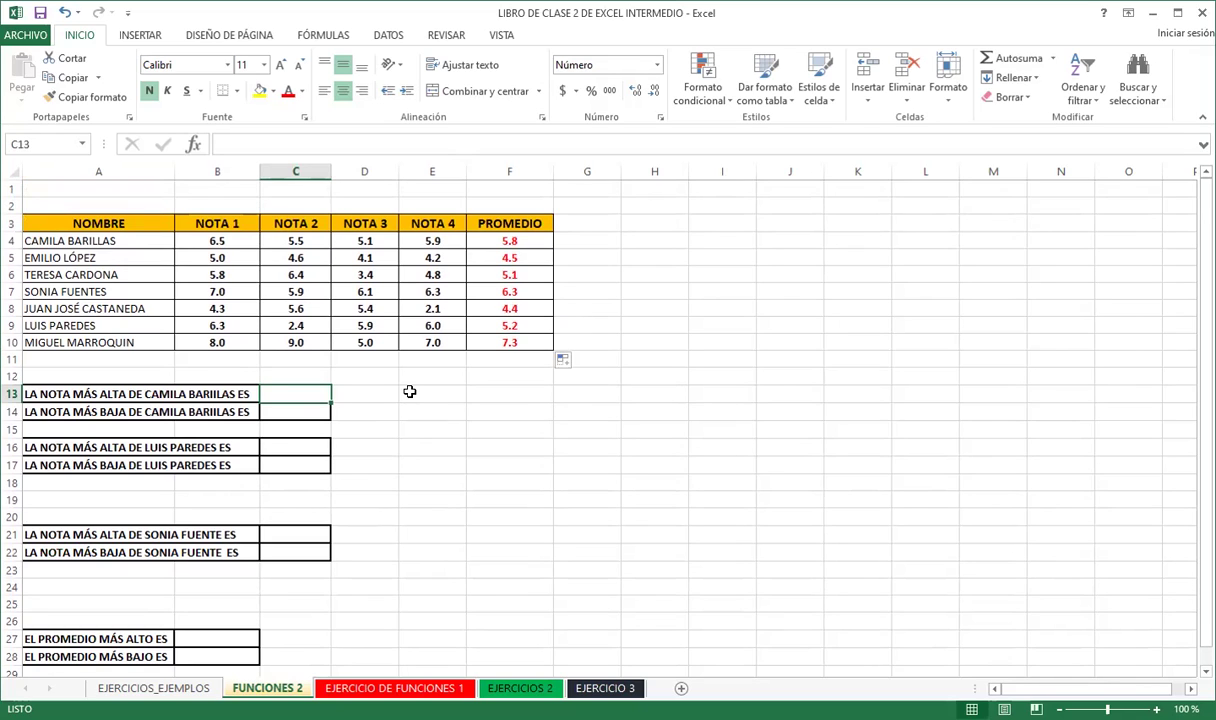
# Begin a MAX formula in C13, then abandon it with Escape
pyautogui.write('=')
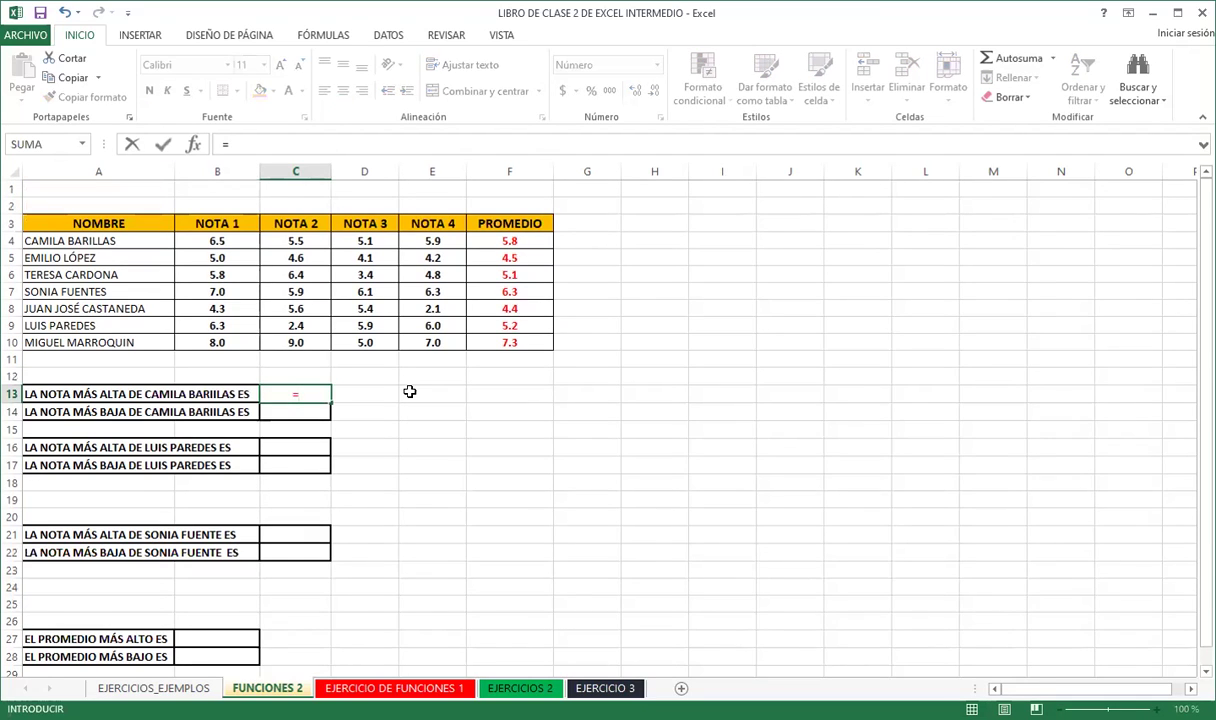
pyautogui.write('max')
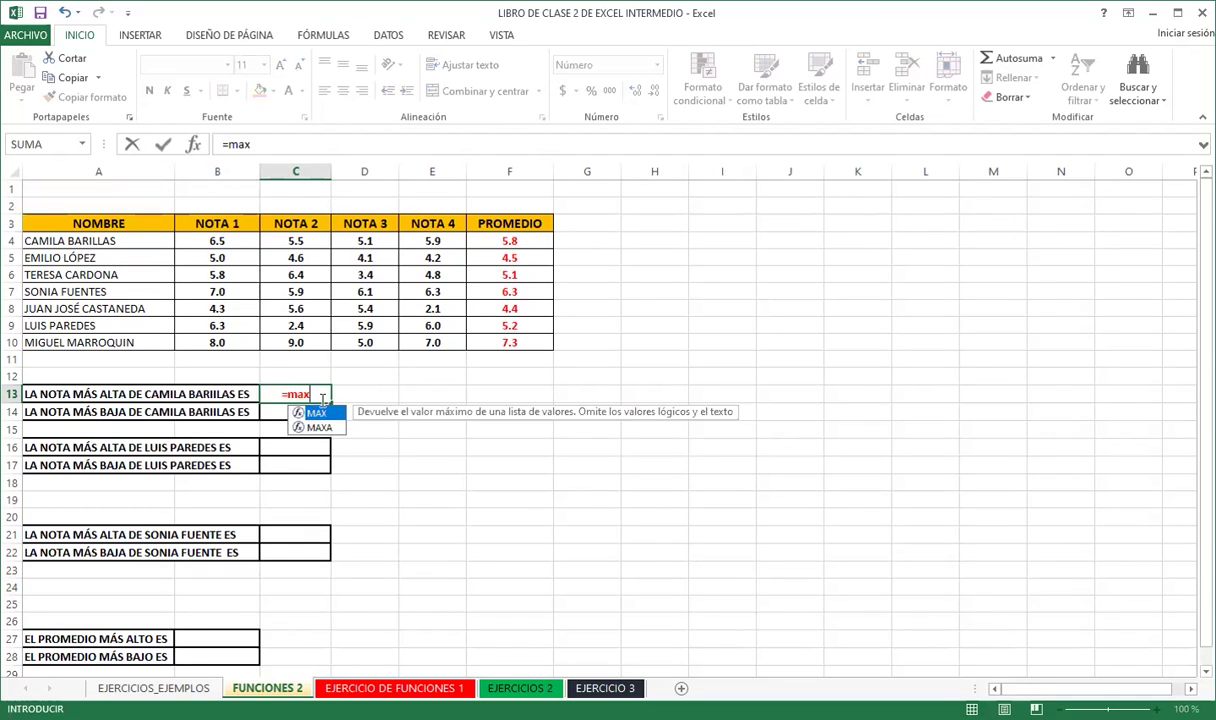
pyautogui.doubleClick(312, 414)
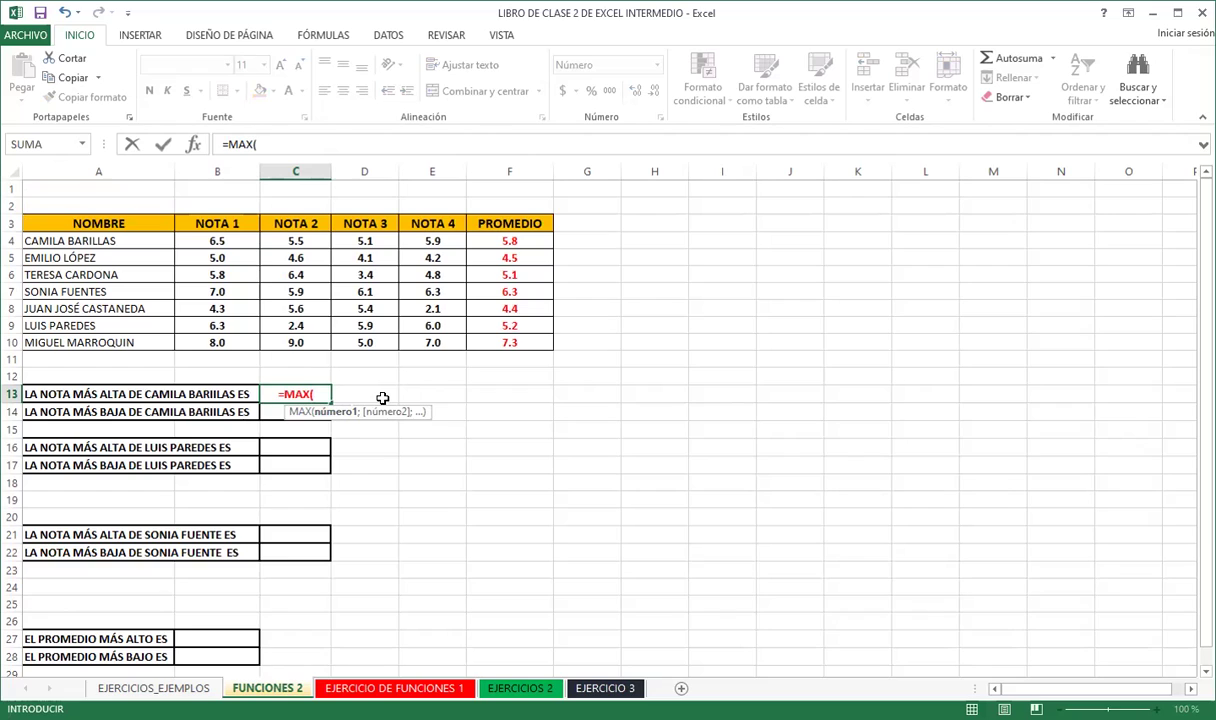
pyautogui.press('Escape')
pyautogui.click(383, 396)
pyautogui.keyDown('ctrl'); pyautogui.scroll(2, 290, 428); pyautogui.keyUp('ctrl')
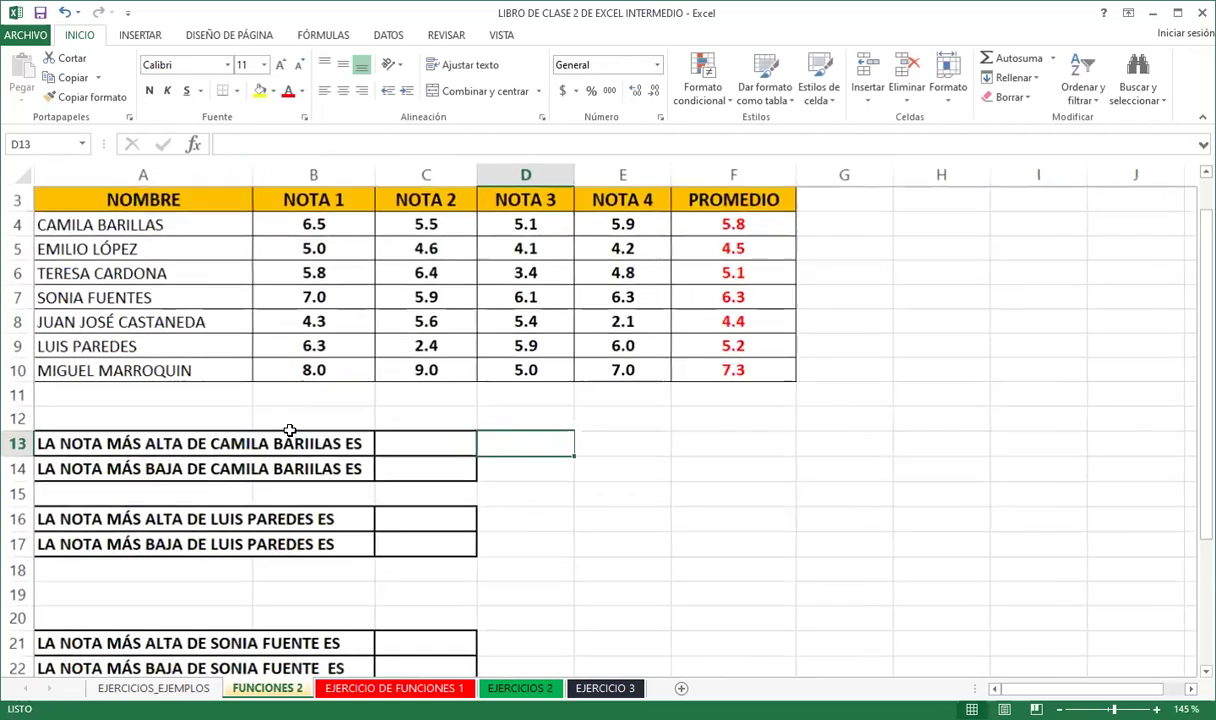
pyautogui.keyDown('ctrl'); pyautogui.scroll(3, 383, 448); pyautogui.keyUp('ctrl')
# Enter =MAX(B4:E4) in C13, returning the first student's highest grade, 6.5
pyautogui.click(480, 564)
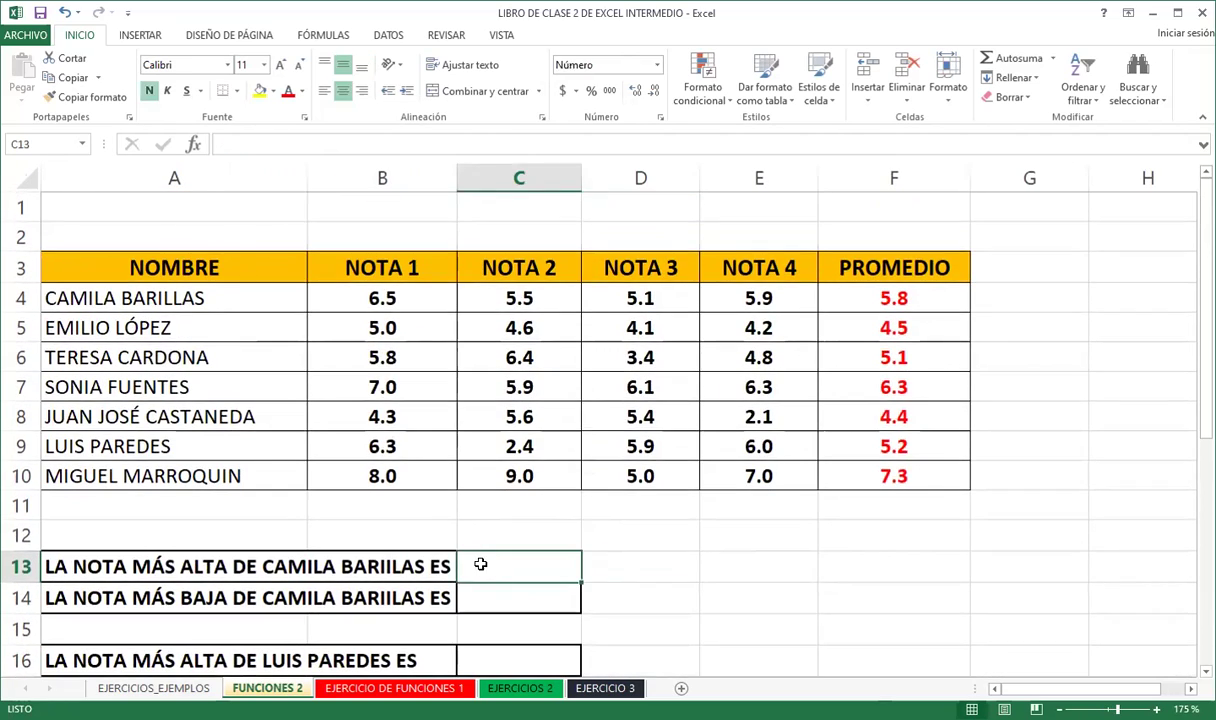
pyautogui.write('=')
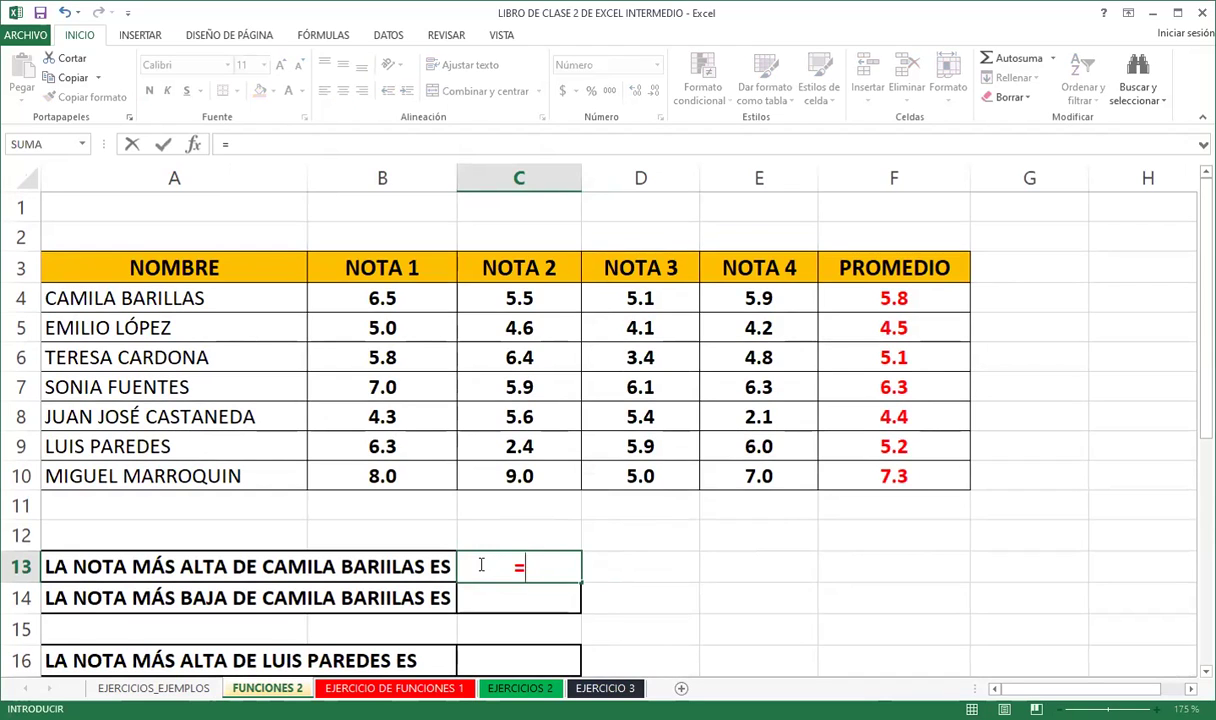
pyautogui.write('ma')
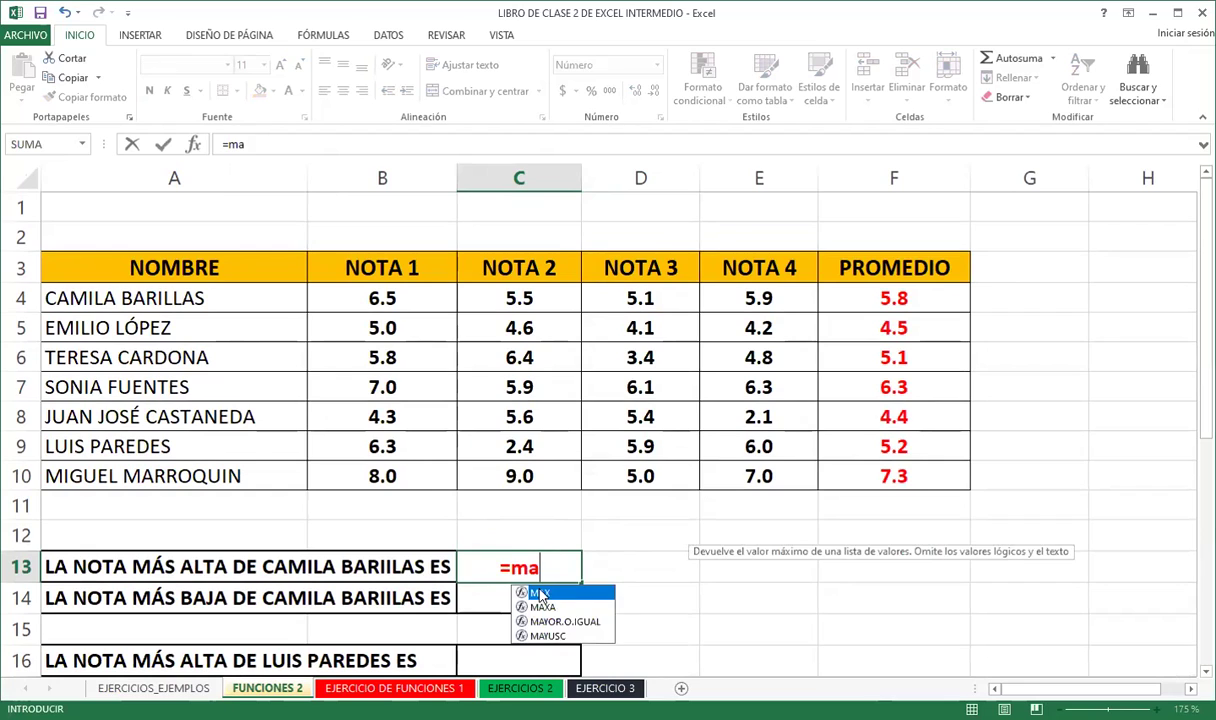
pyautogui.doubleClick(540, 594)
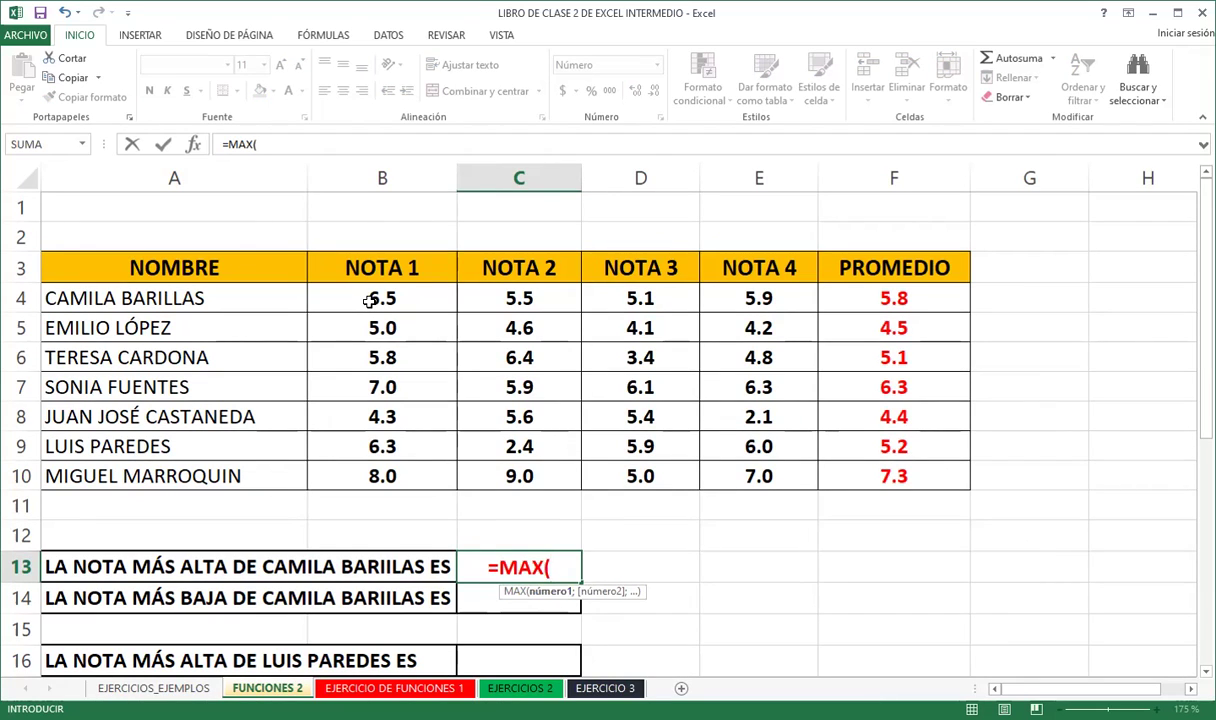
pyautogui.moveTo(370, 301); pyautogui.dragTo(745, 300)
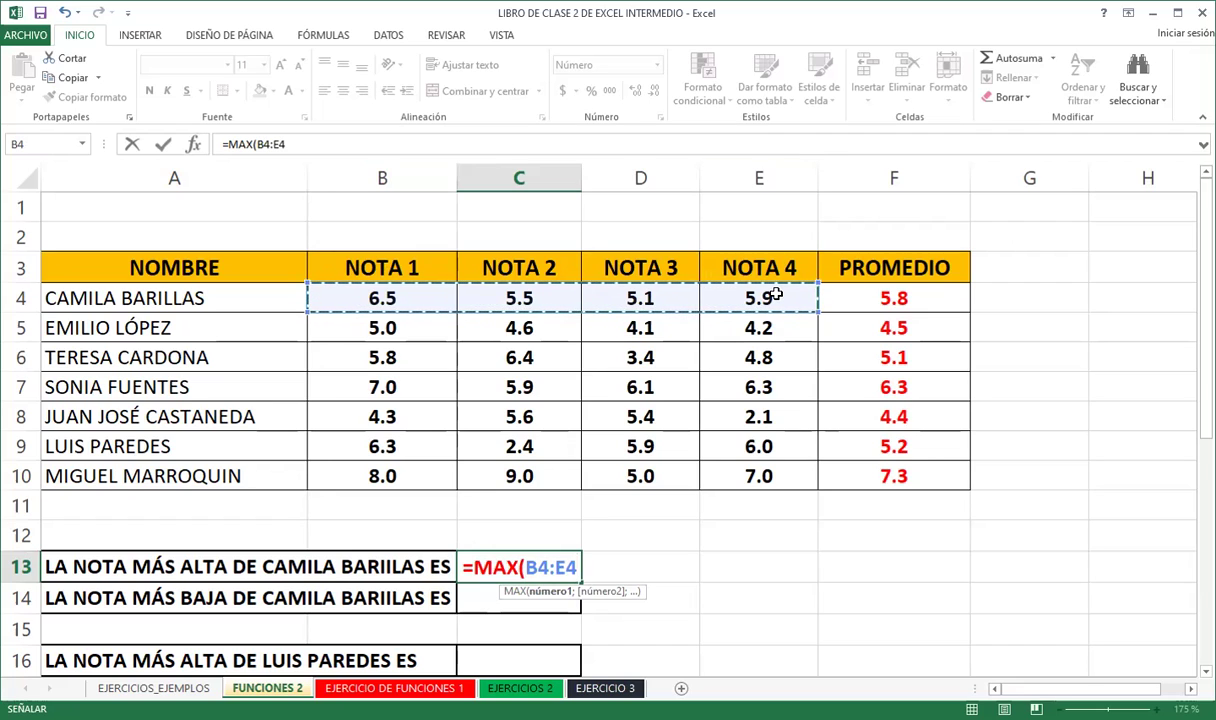
pyautogui.press('Return')
pyautogui.click(549, 567)
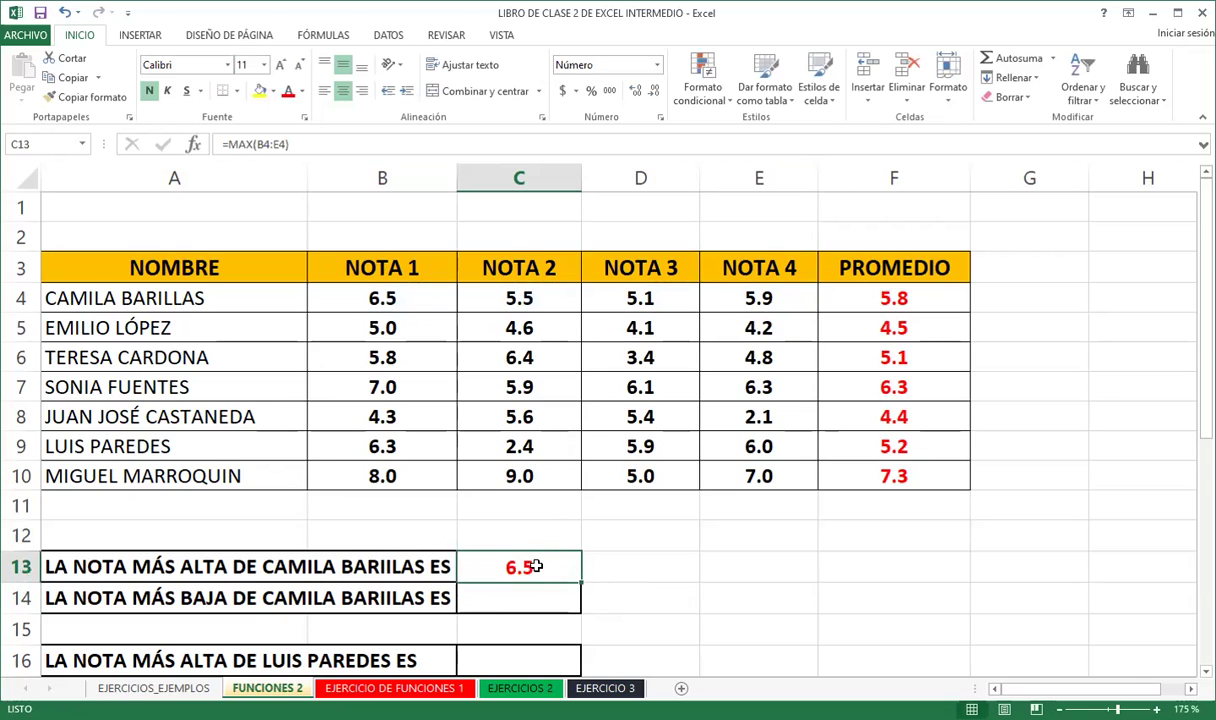
pyautogui.scroll(-1, 535, 565)
pyautogui.click(538, 508)
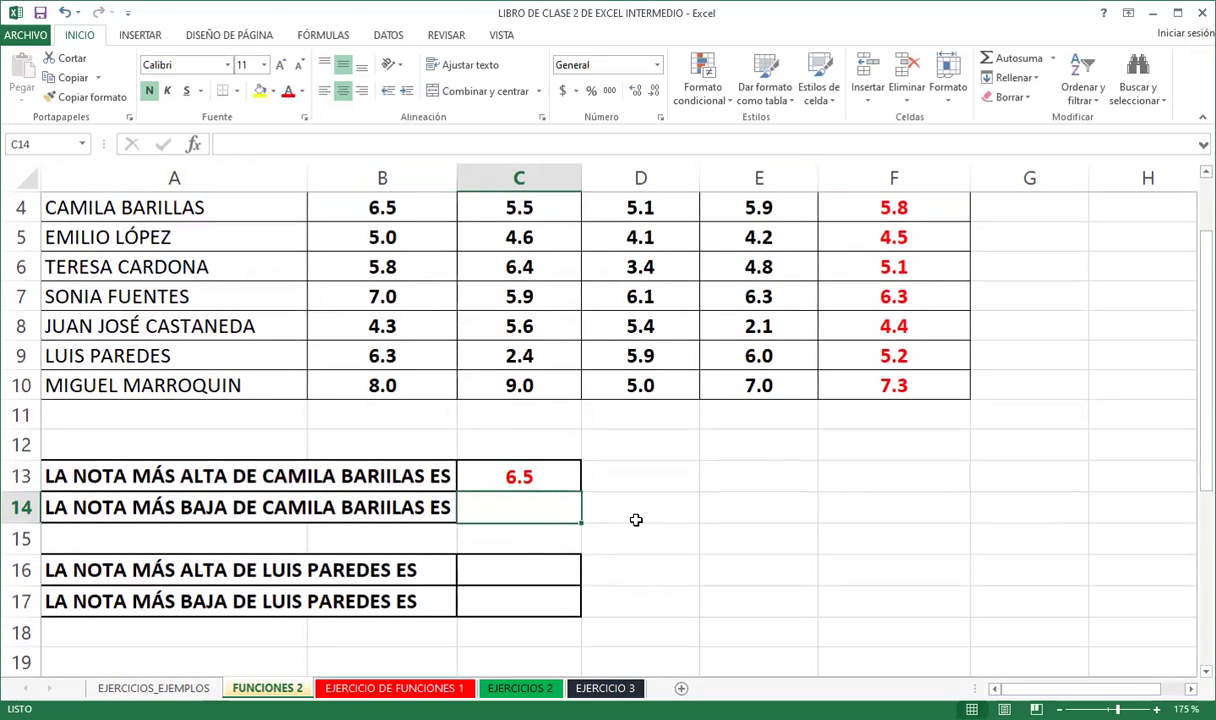
pyautogui.scroll(1, 651, 532)
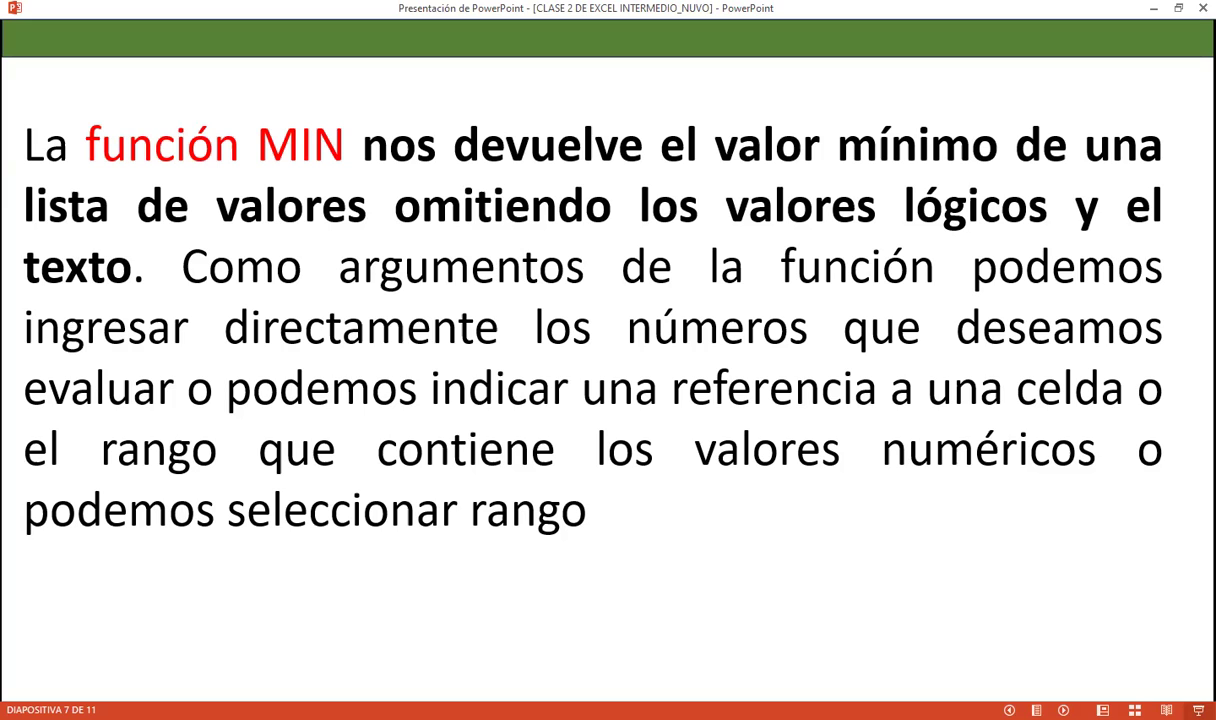
# Advance PowerPoint to slide 8, EJERCICIOS, and return to the Excel workbook
pyautogui.press('Right')
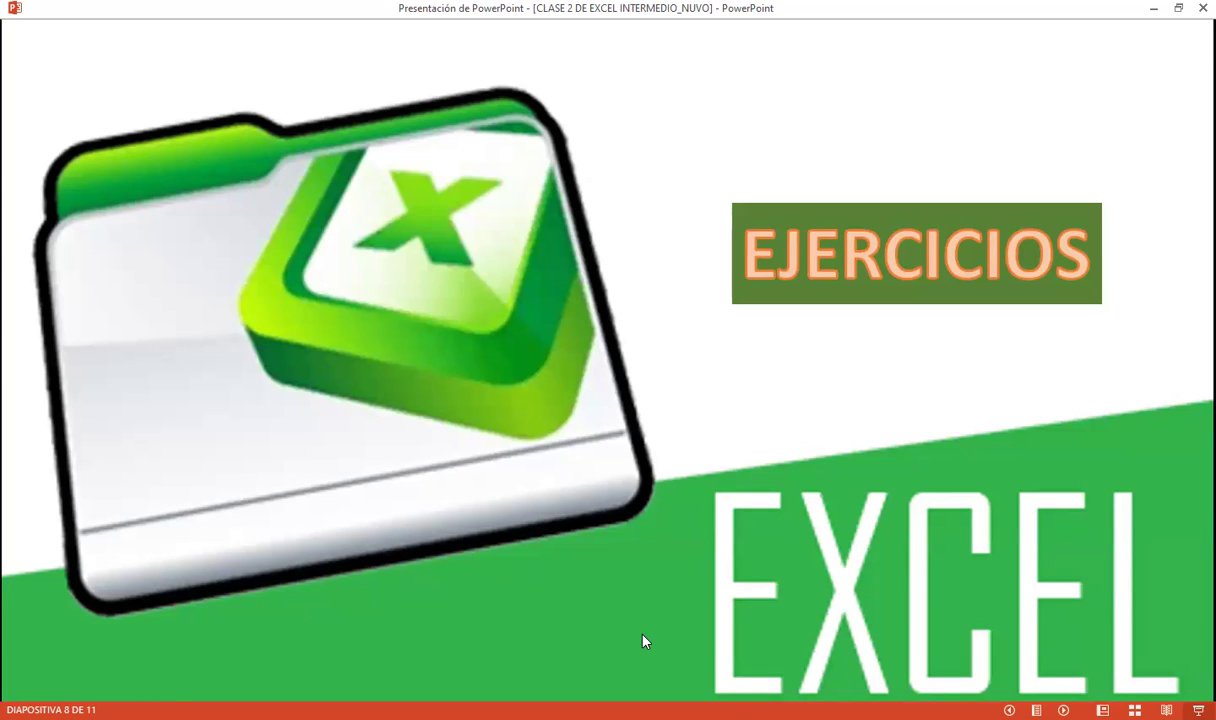
pyautogui.hotkey('alt', 'Tab')
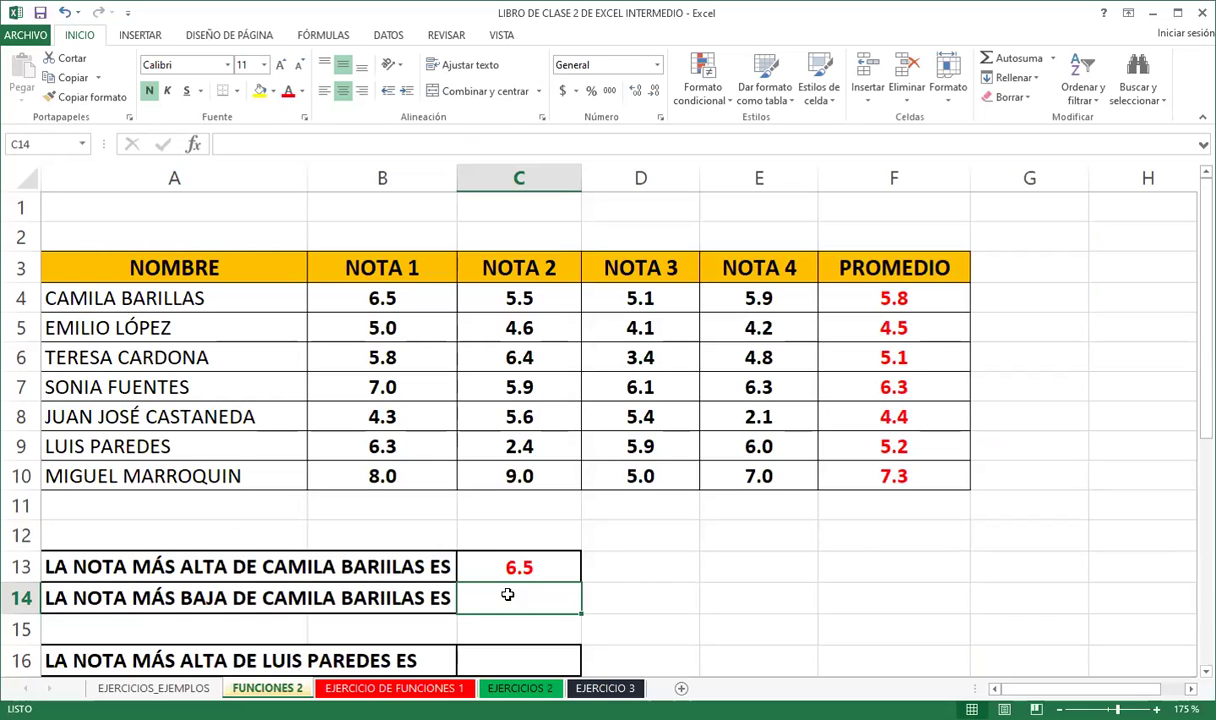
# Enter =MIN(B4:E4) in C14, returning 5.1, and compare it with C13's MAX formula
pyautogui.write('=')
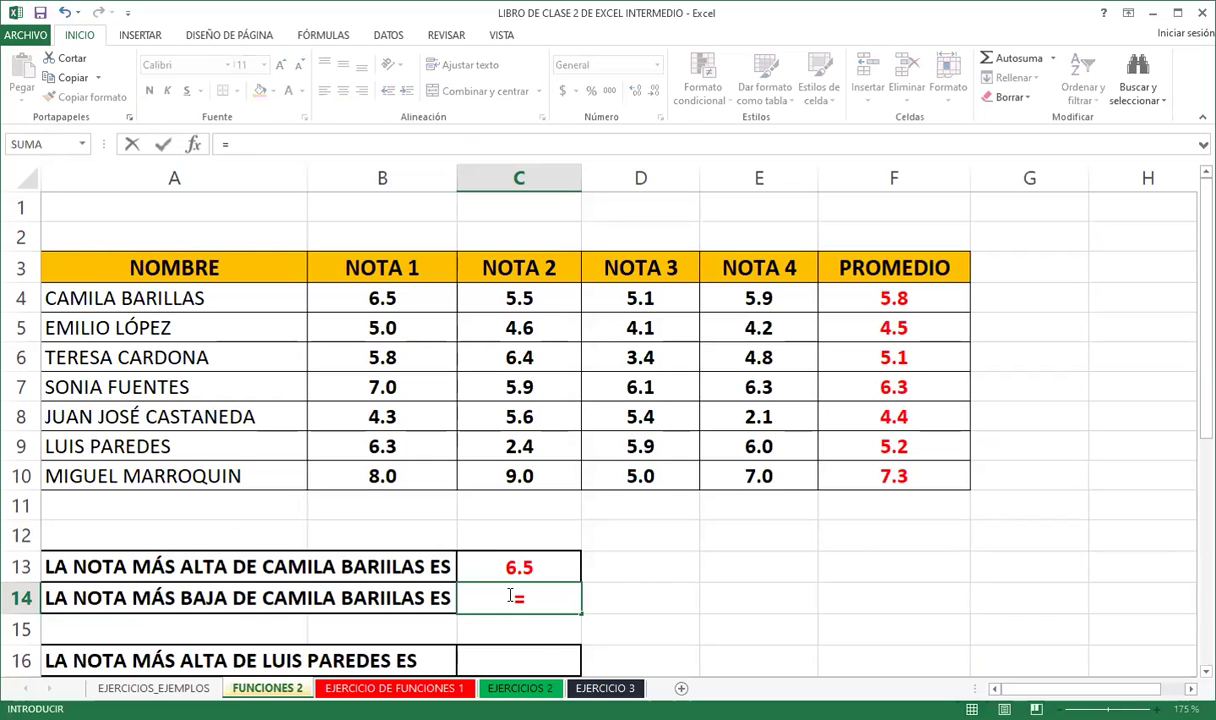
pyautogui.write('min')
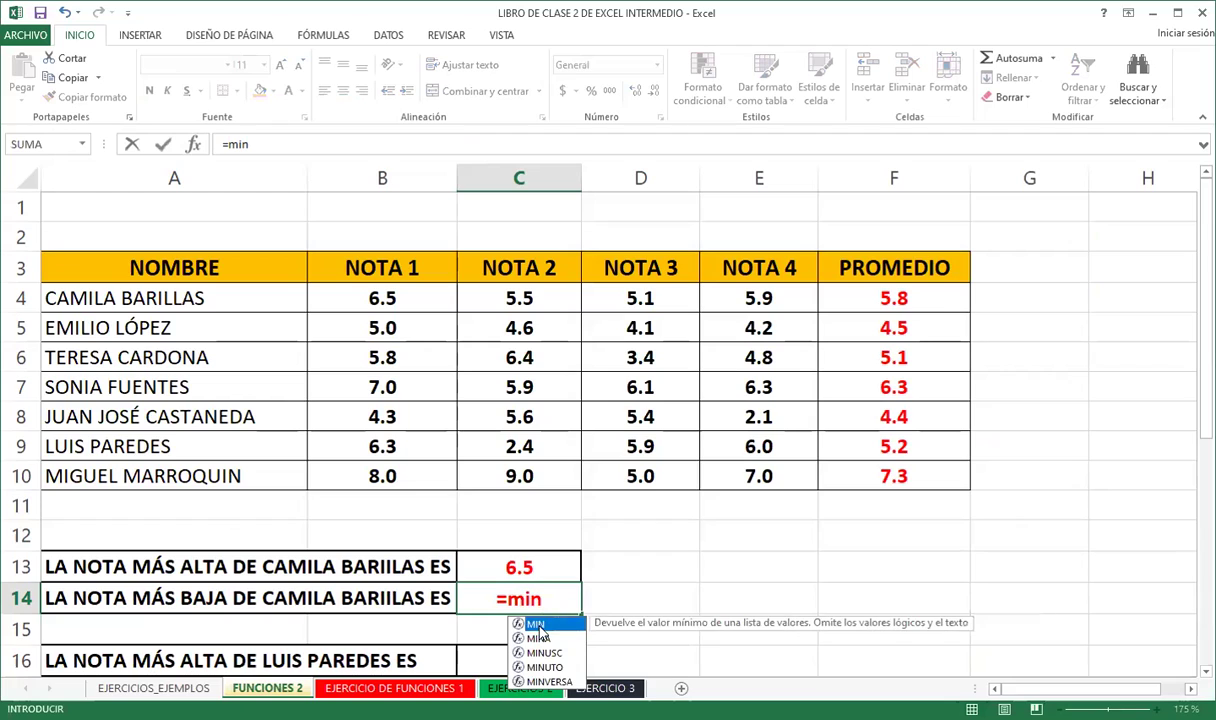
pyautogui.doubleClick(536, 625)
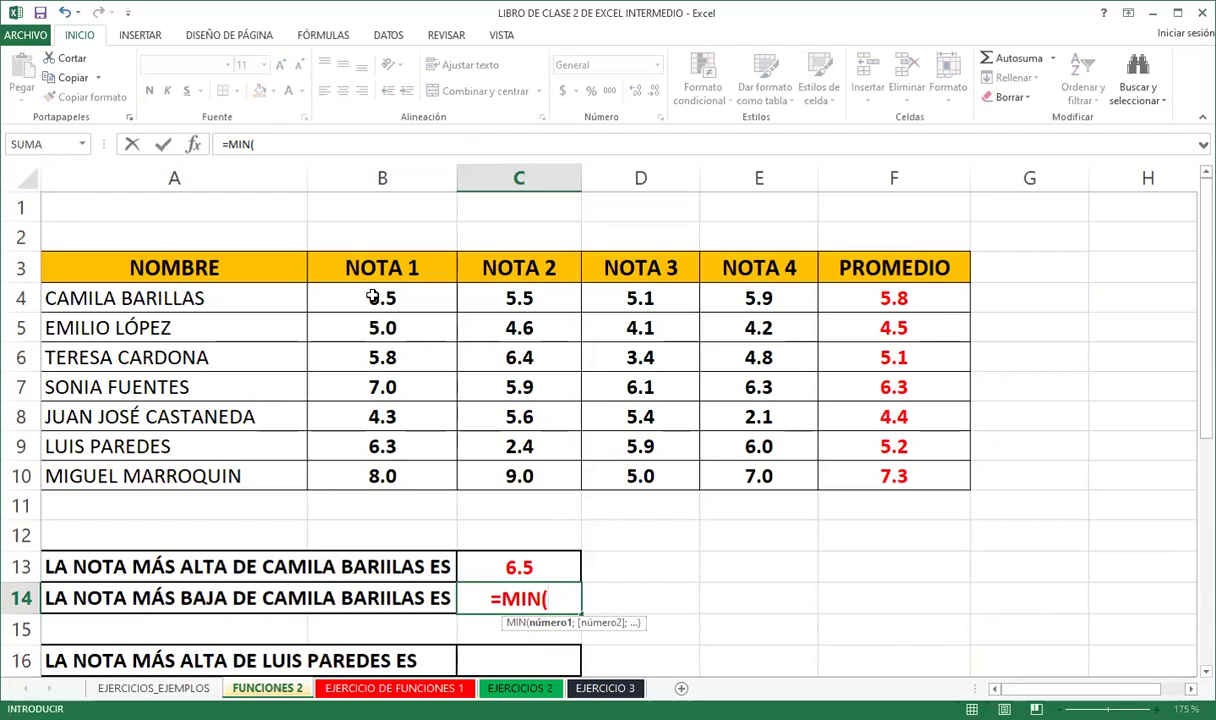
pyautogui.moveTo(372, 297); pyautogui.dragTo(711, 297)
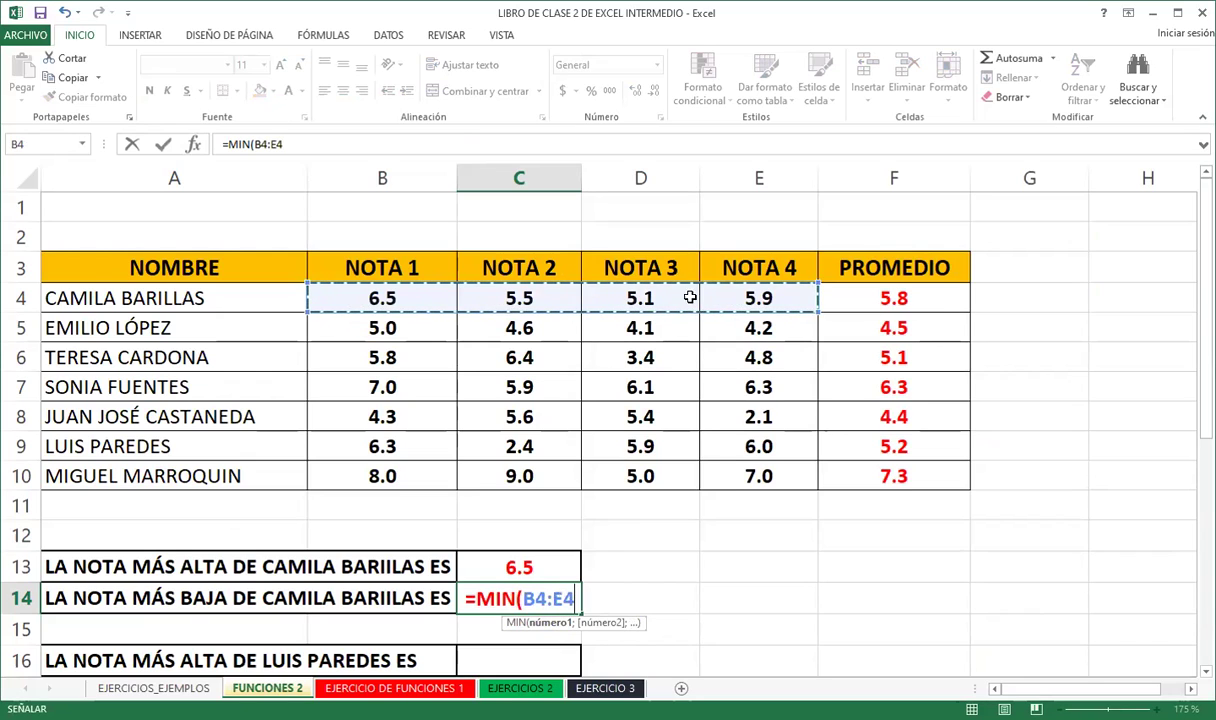
pyautogui.press('Return')
pyautogui.click(556, 600)
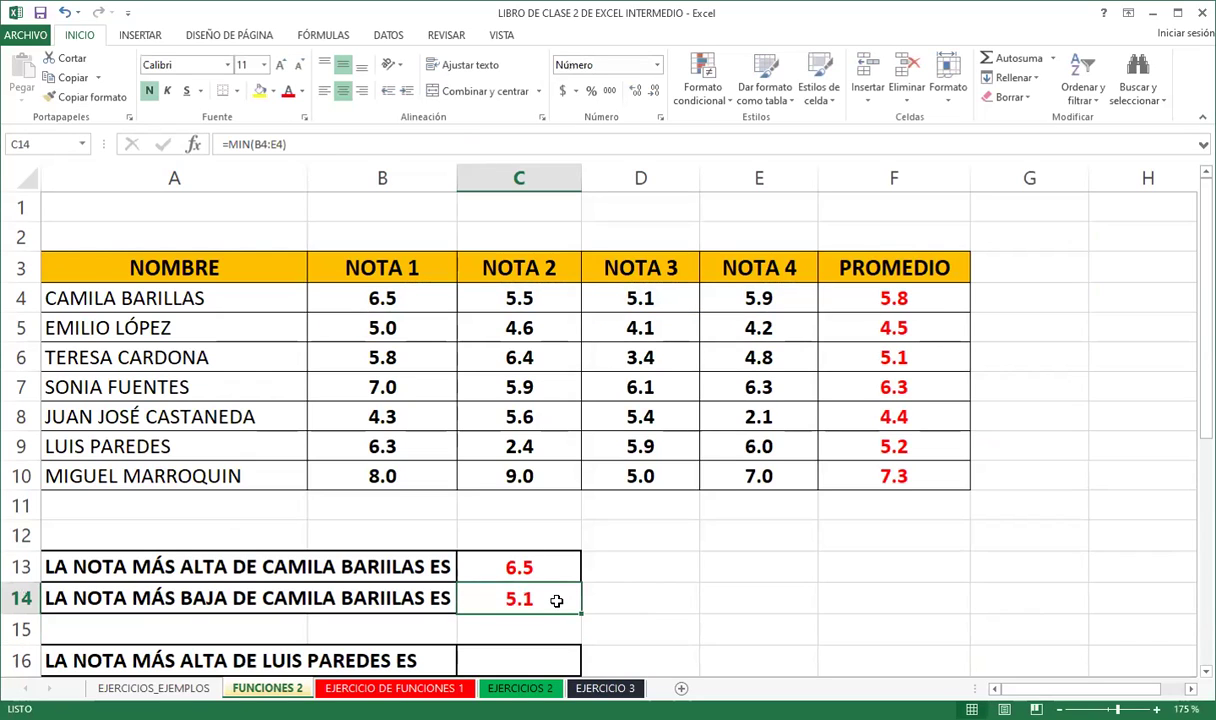
pyautogui.click(546, 564)
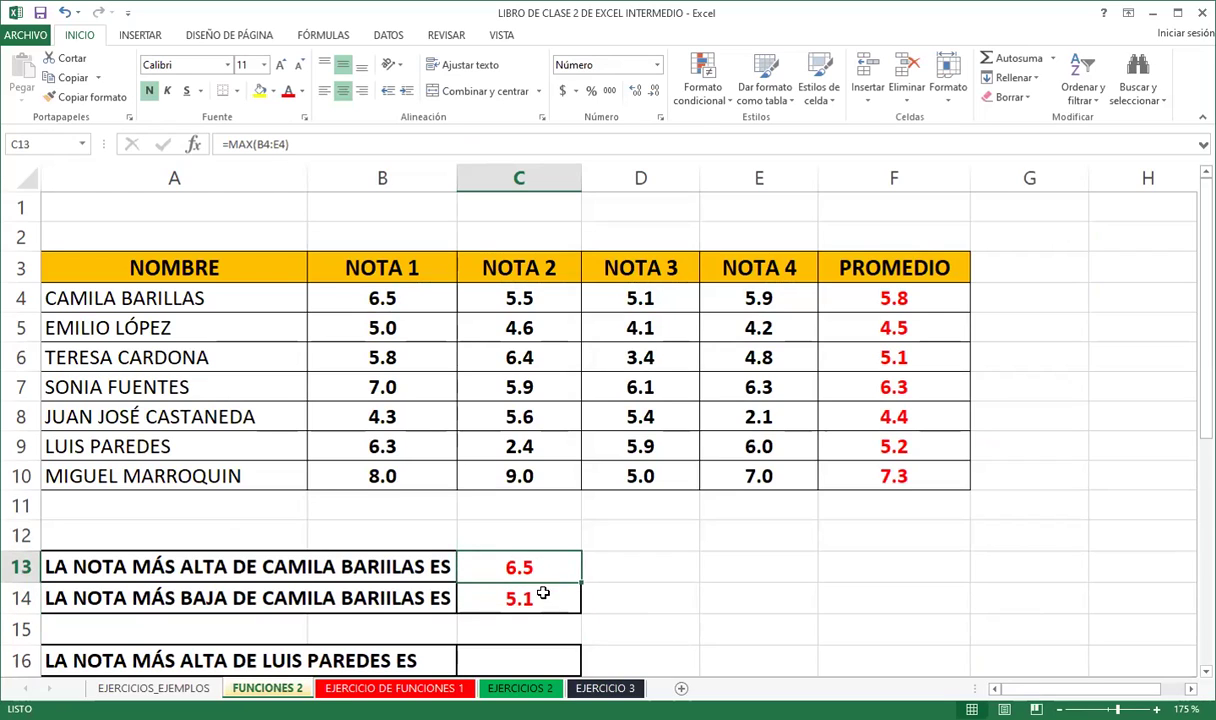
pyautogui.click(556, 598)
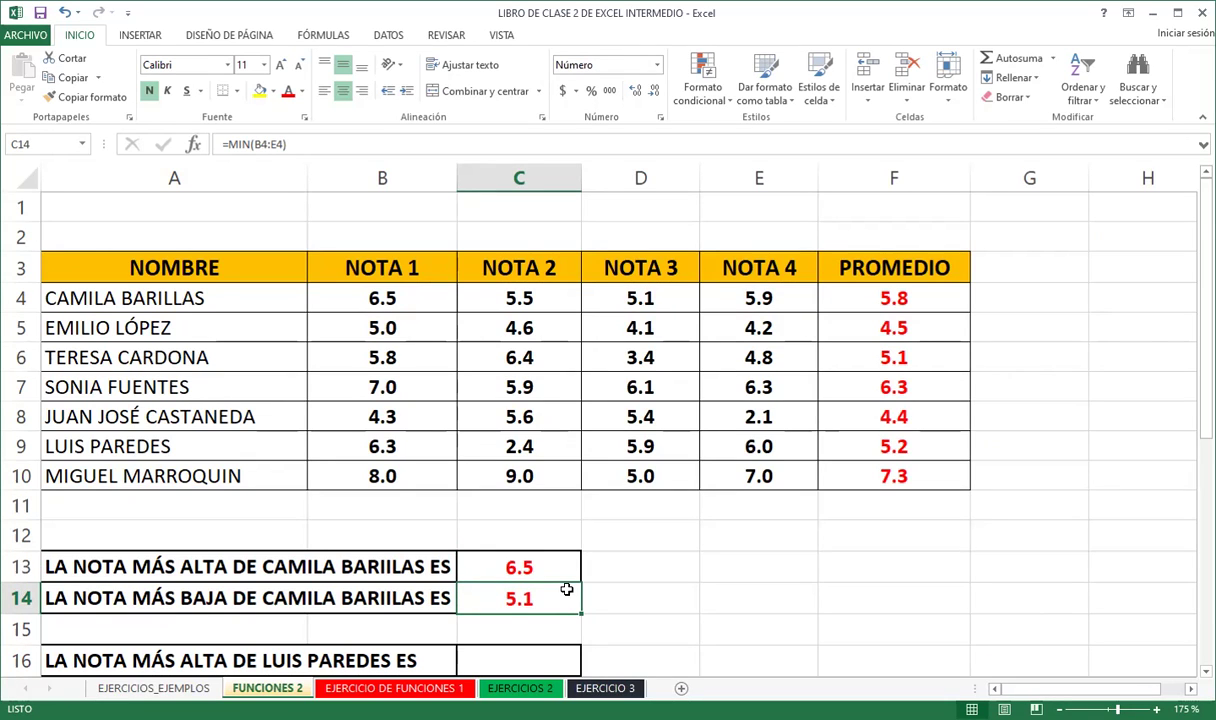
pyautogui.scroll(-1, 566, 590)
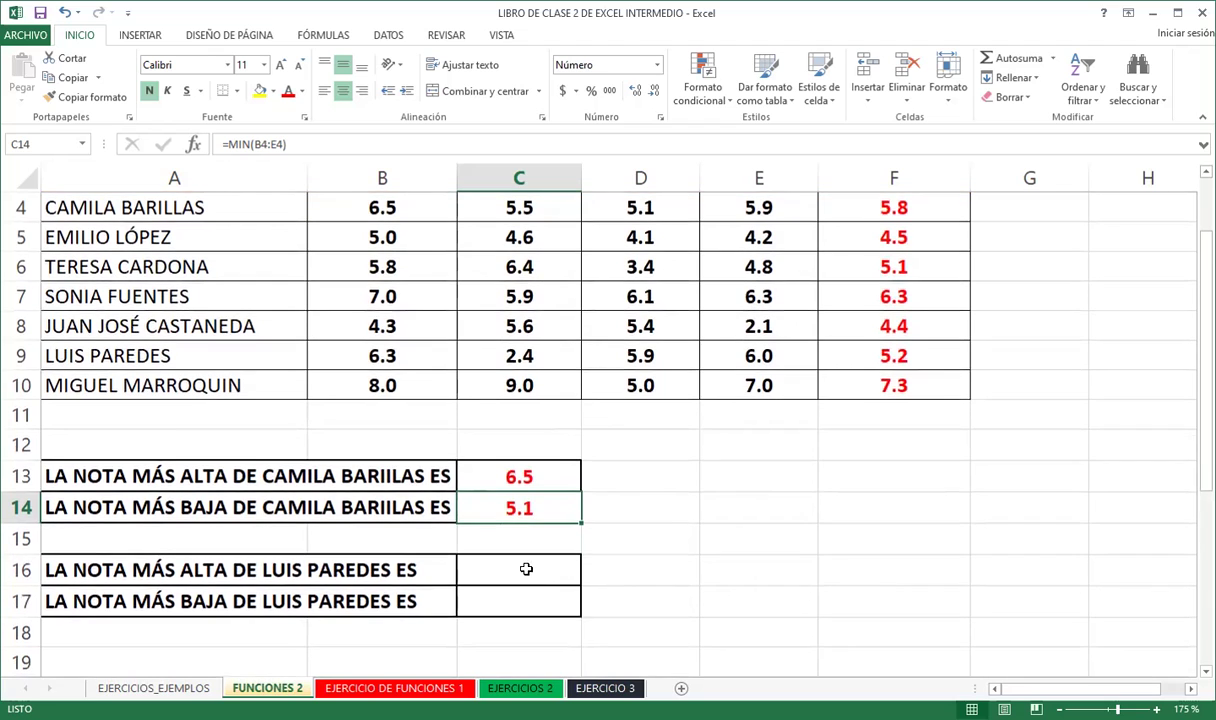
# Enter =MAX(F4:F10) in B27 to show the highest average, 7.3
pyautogui.click(512, 570)
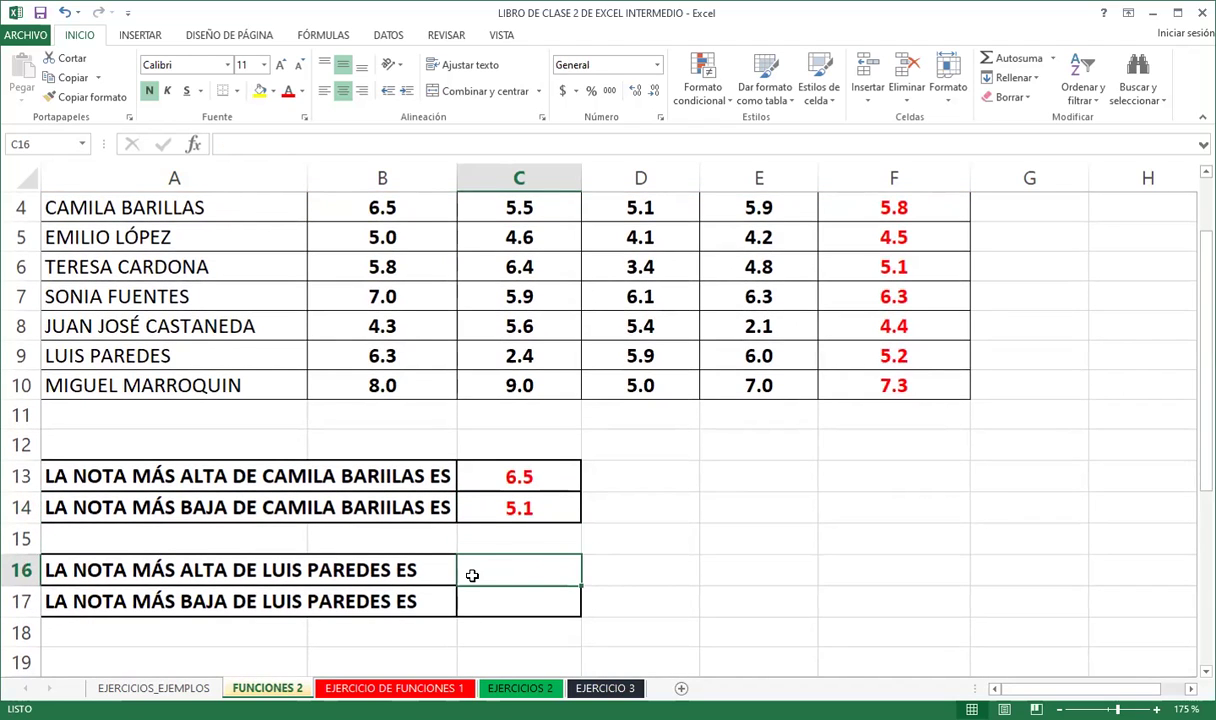
pyautogui.scroll(-4, 470, 574)
pyautogui.click(376, 540)
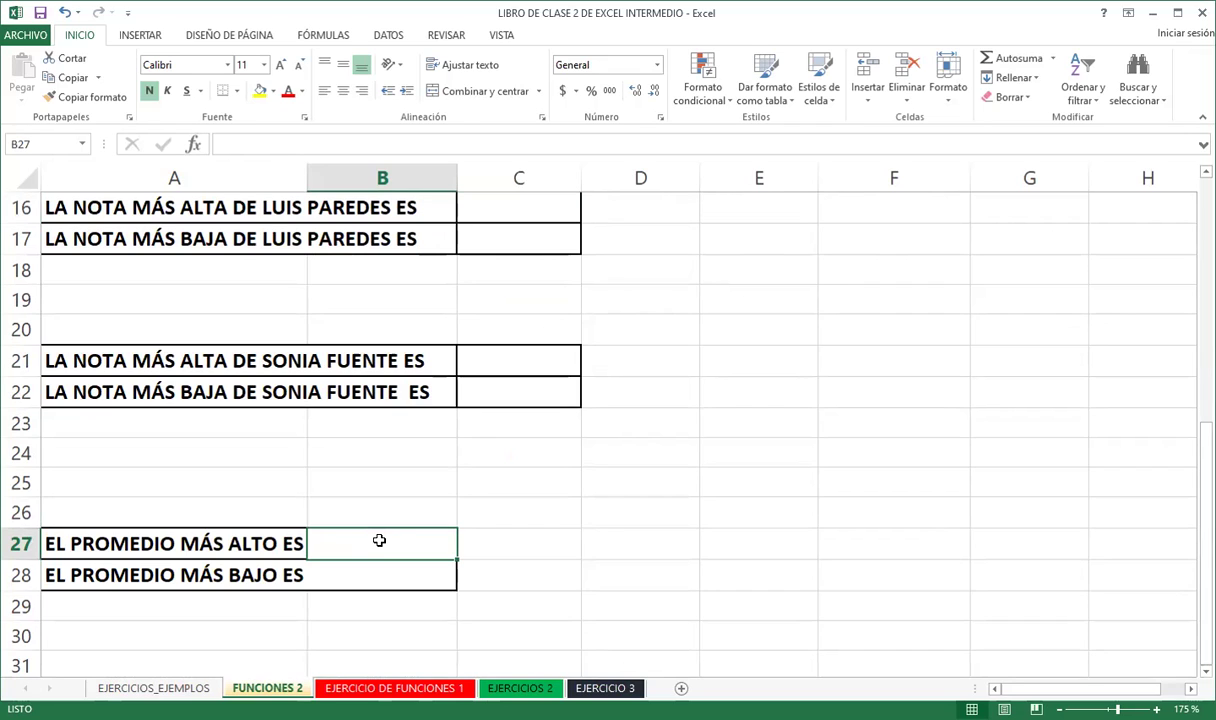
pyautogui.write('=')
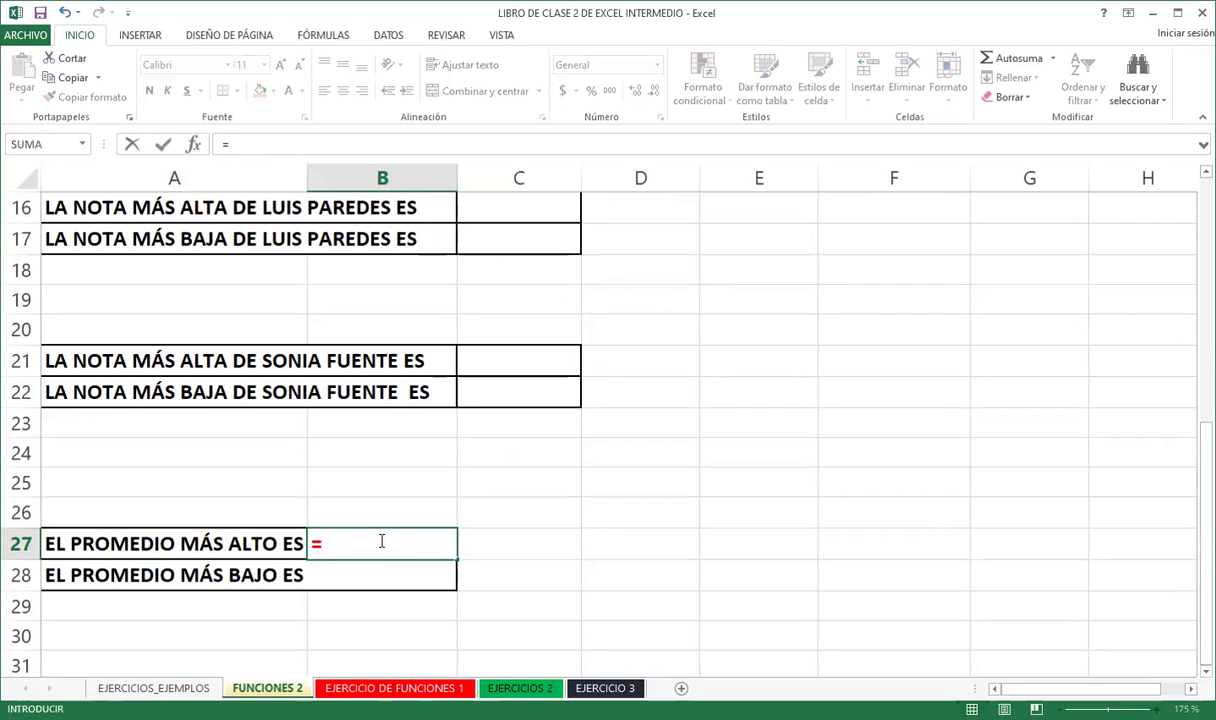
pyautogui.write('max')
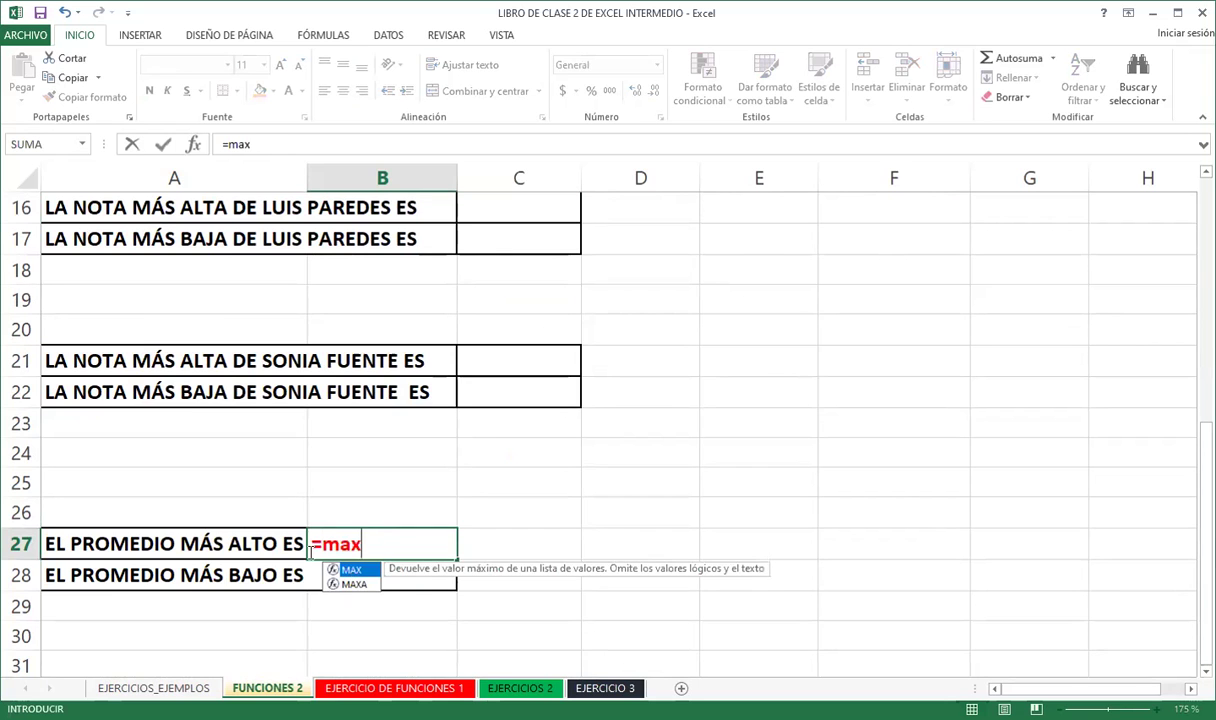
pyautogui.press('Tab')
pyautogui.scroll(2, 536, 545)
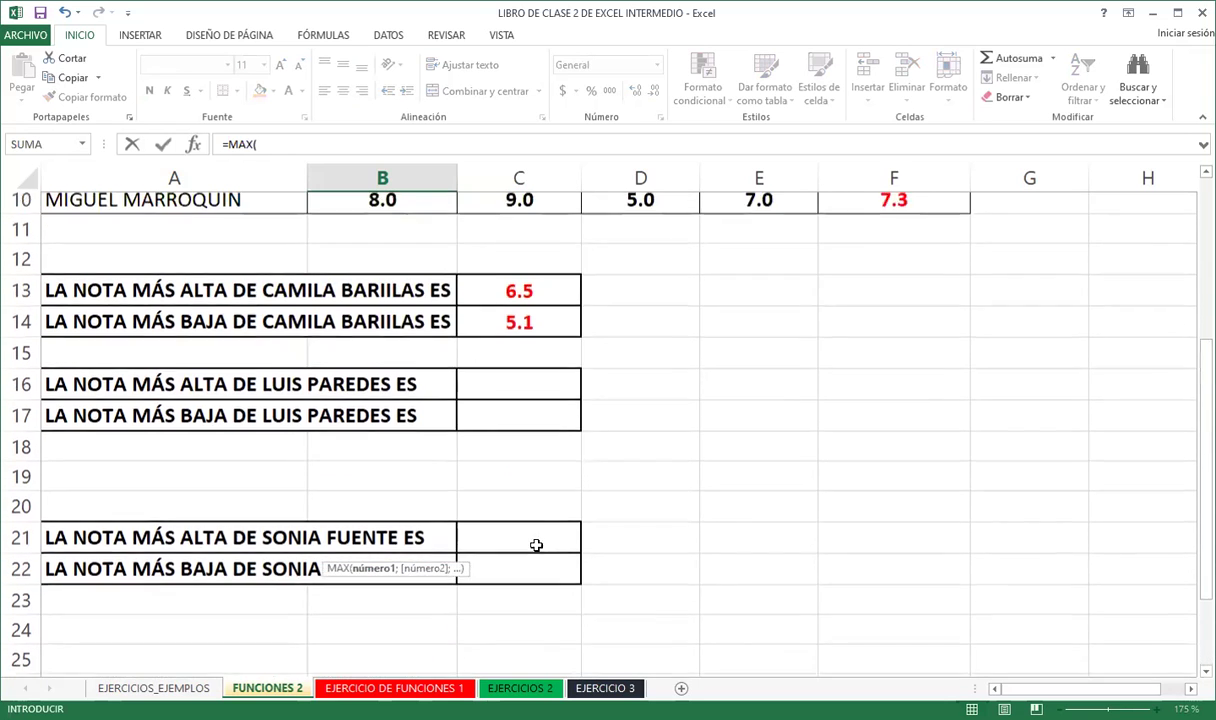
pyautogui.scroll(3, 769, 505)
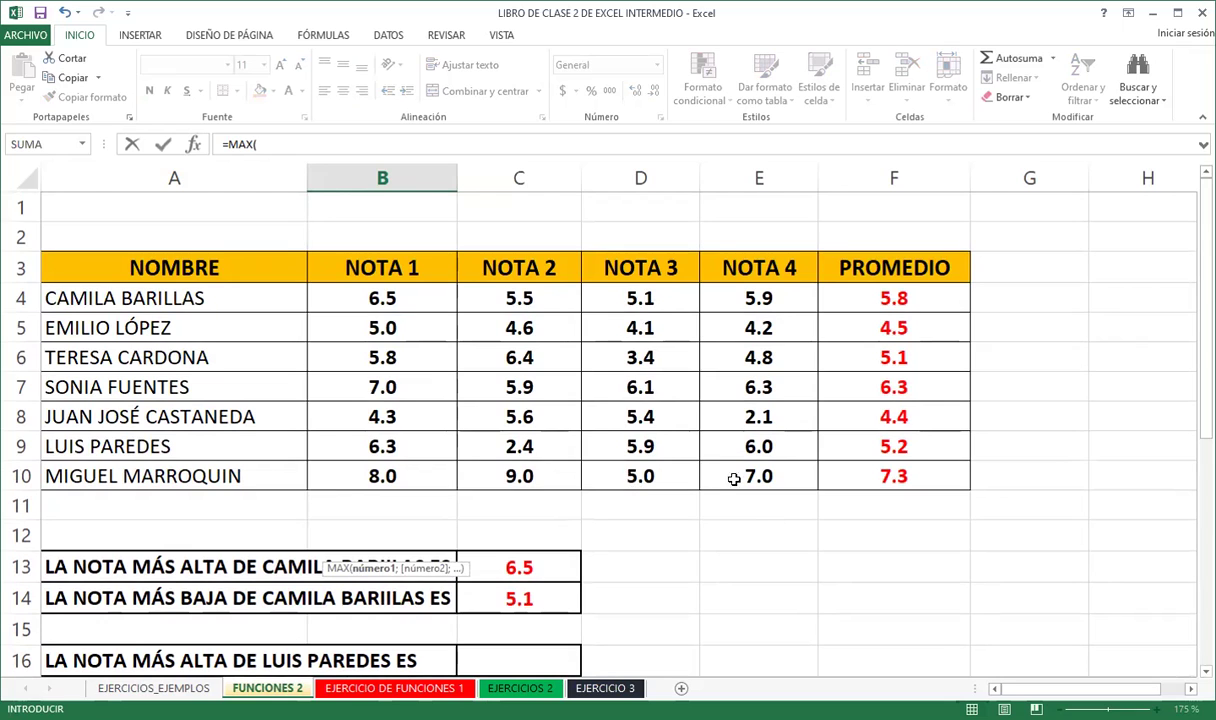
pyautogui.click(796, 288)
pyautogui.moveTo(835, 469); pyautogui.dragTo(835, 470)
pyautogui.scroll(-3, 725, 491)
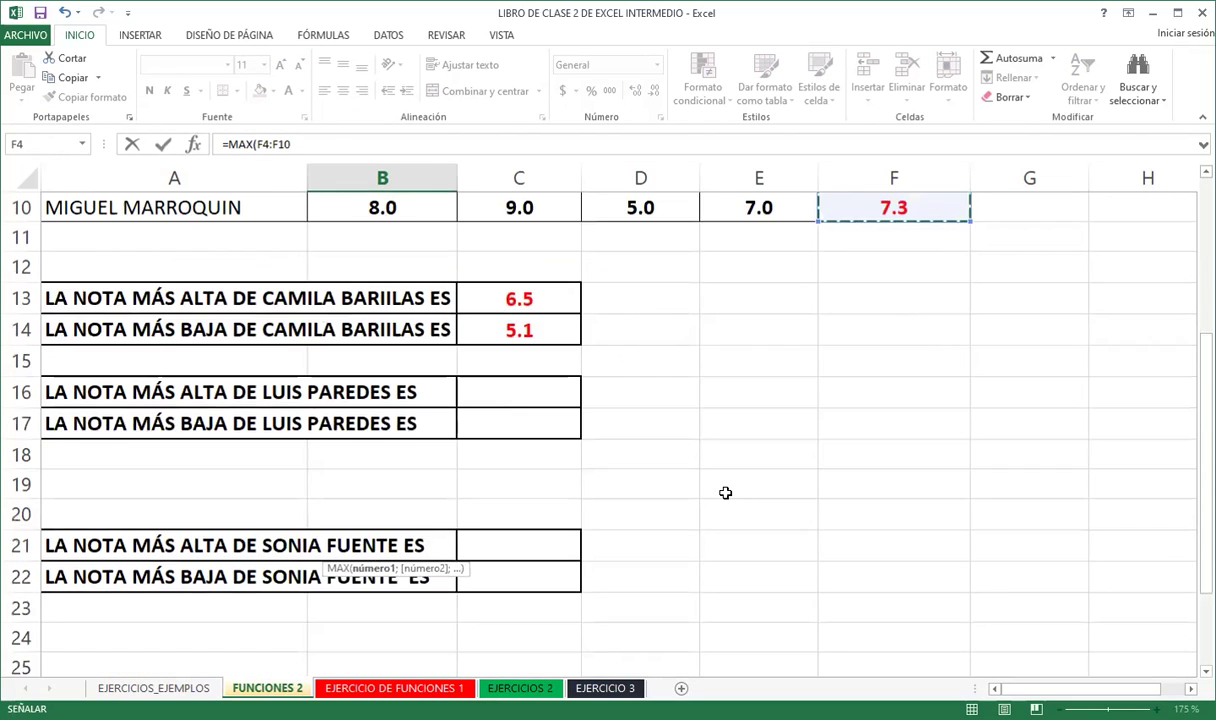
pyautogui.scroll(-2, 510, 478)
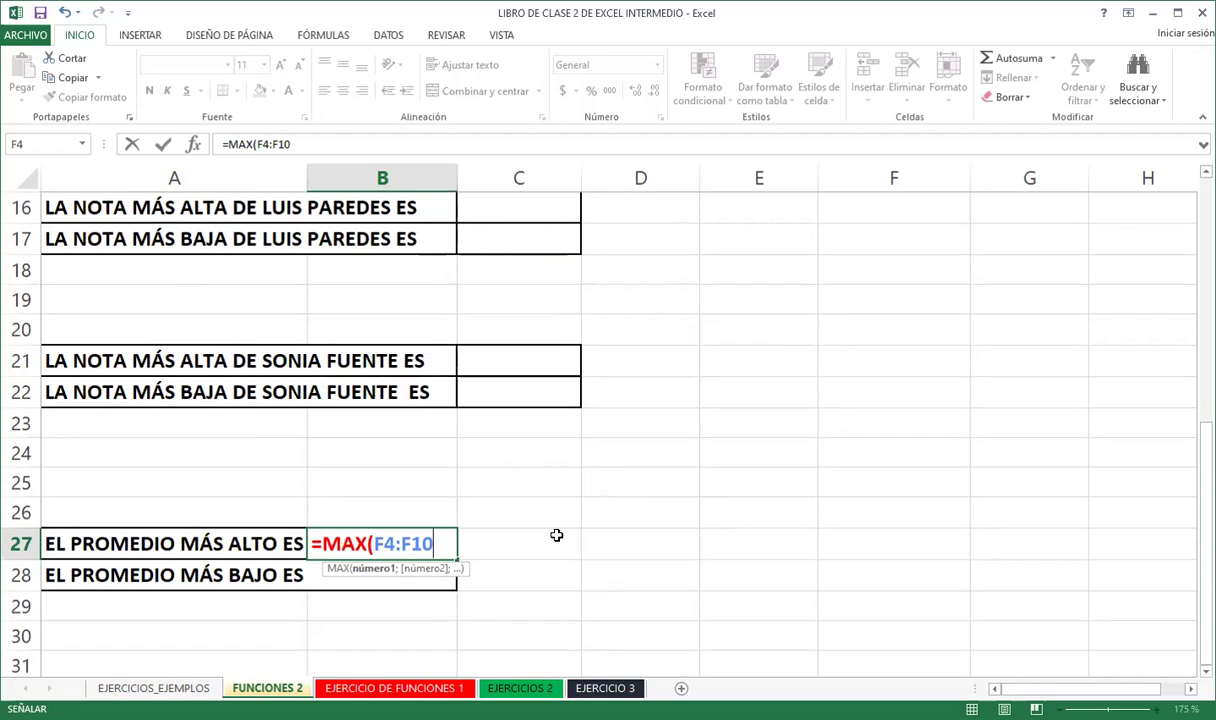
pyautogui.press('Return')
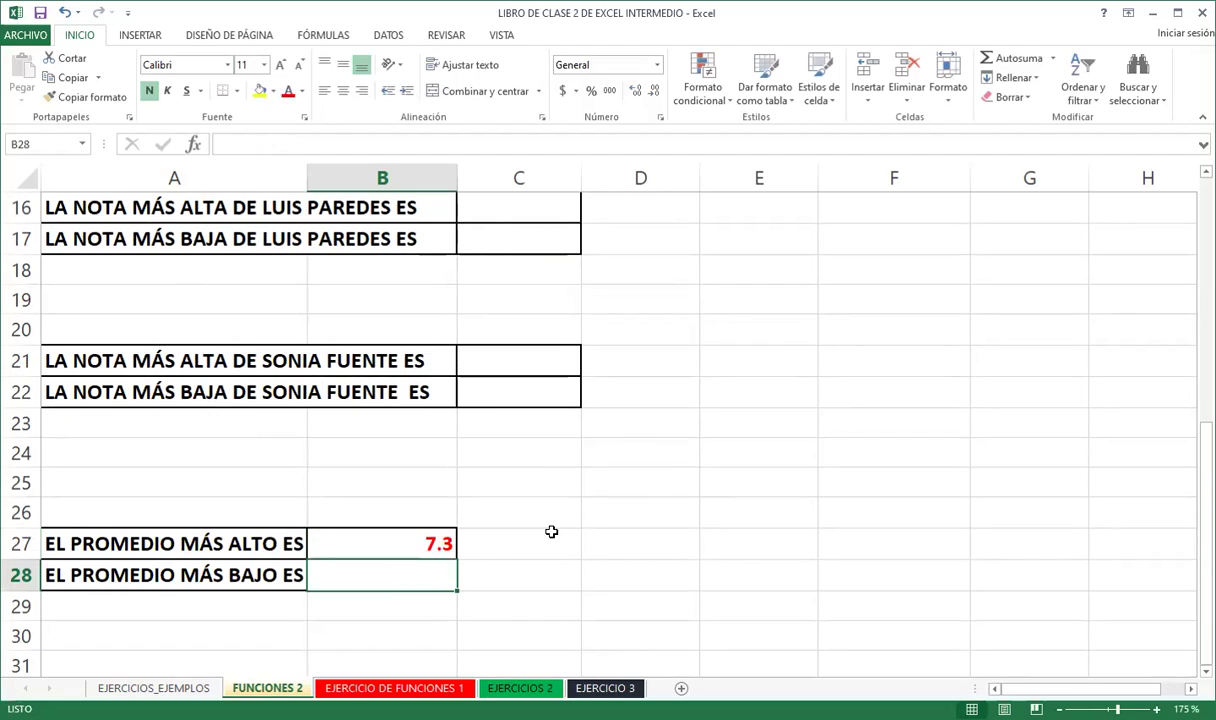
pyautogui.scroll(2, 635, 499)
pyautogui.scroll(3, 636, 501)
pyautogui.scroll(1, 640, 500)
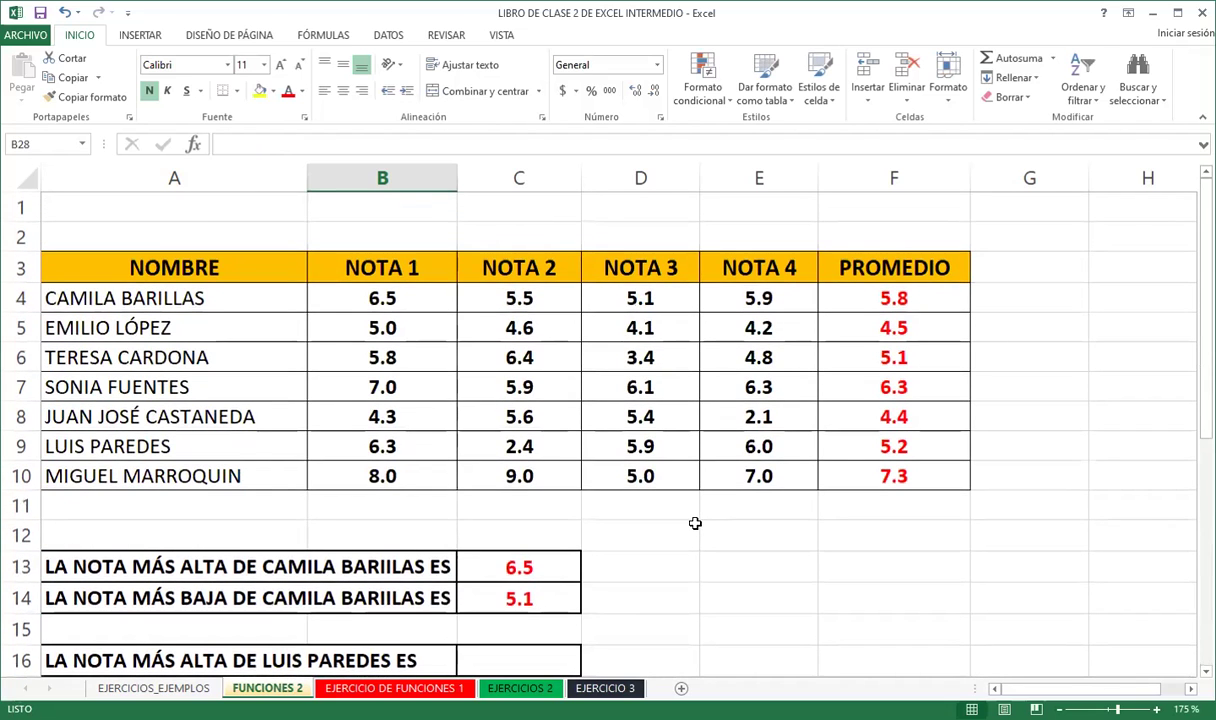
pyautogui.scroll(-4, 695, 520)
pyautogui.scroll(-3, 695, 518)
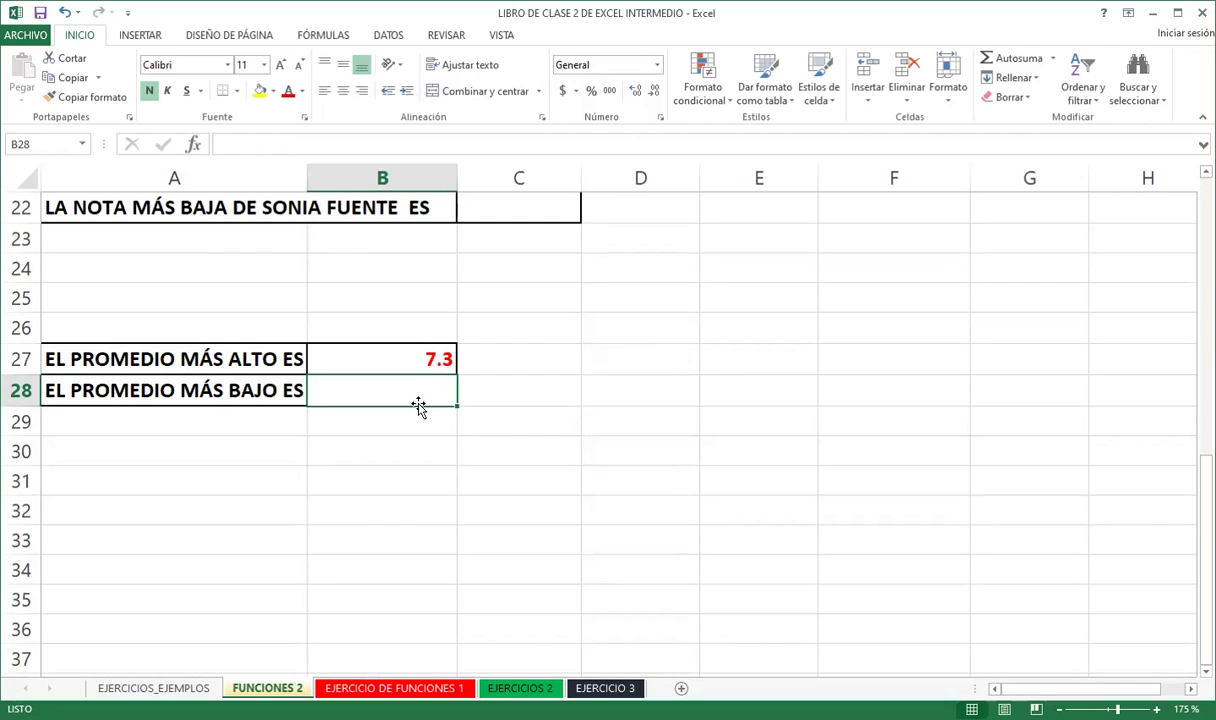
# Enter =MIN(F4:F10) in B28, giving the lowest average of 4.4
pyautogui.write('=')
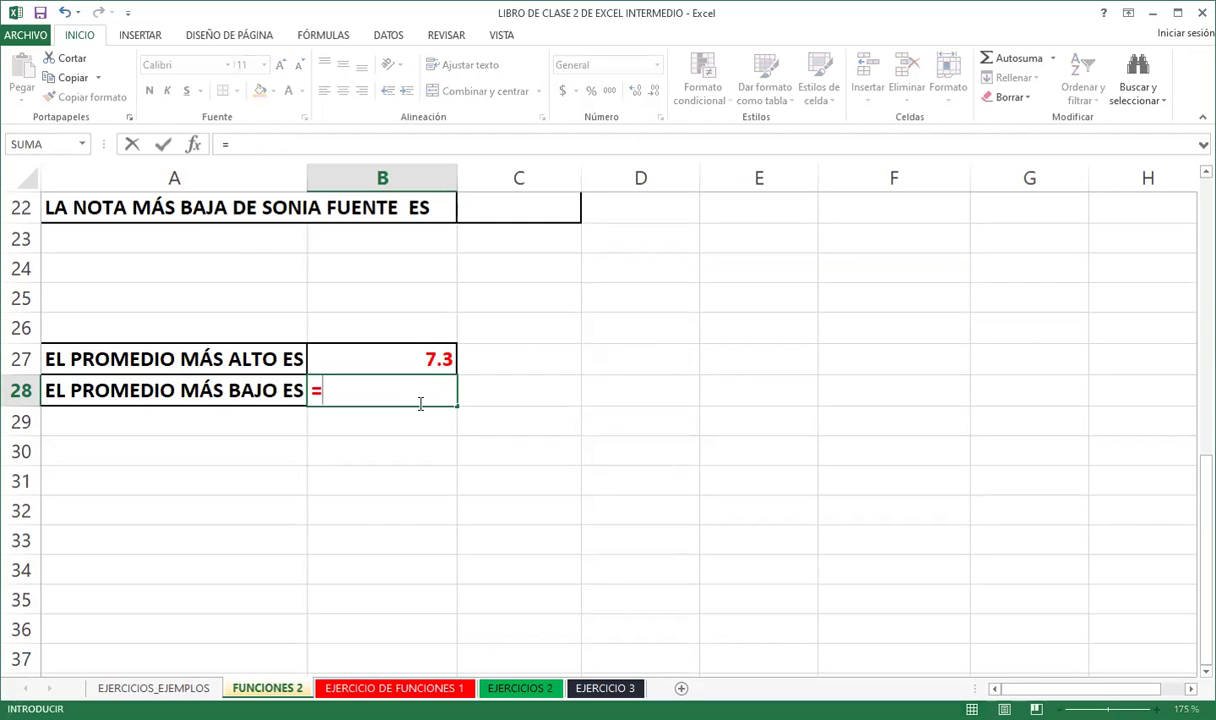
pyautogui.write('min')
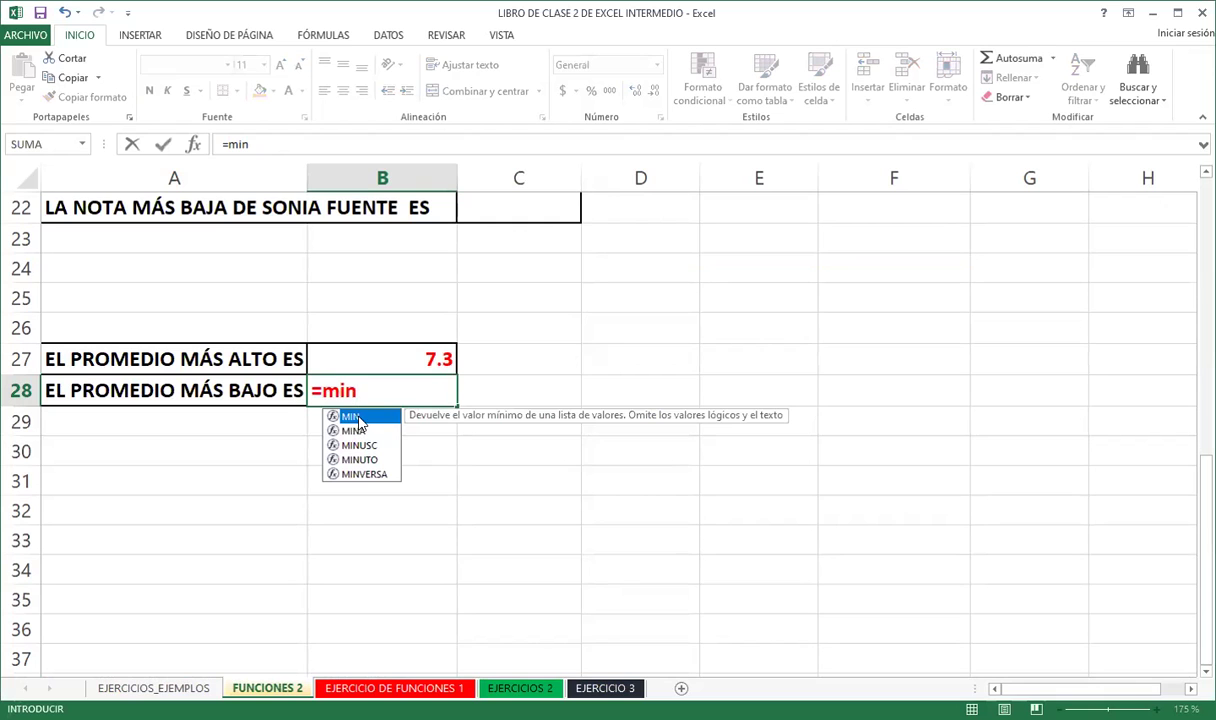
pyautogui.press('Tab')
pyautogui.scroll(2, 638, 470)
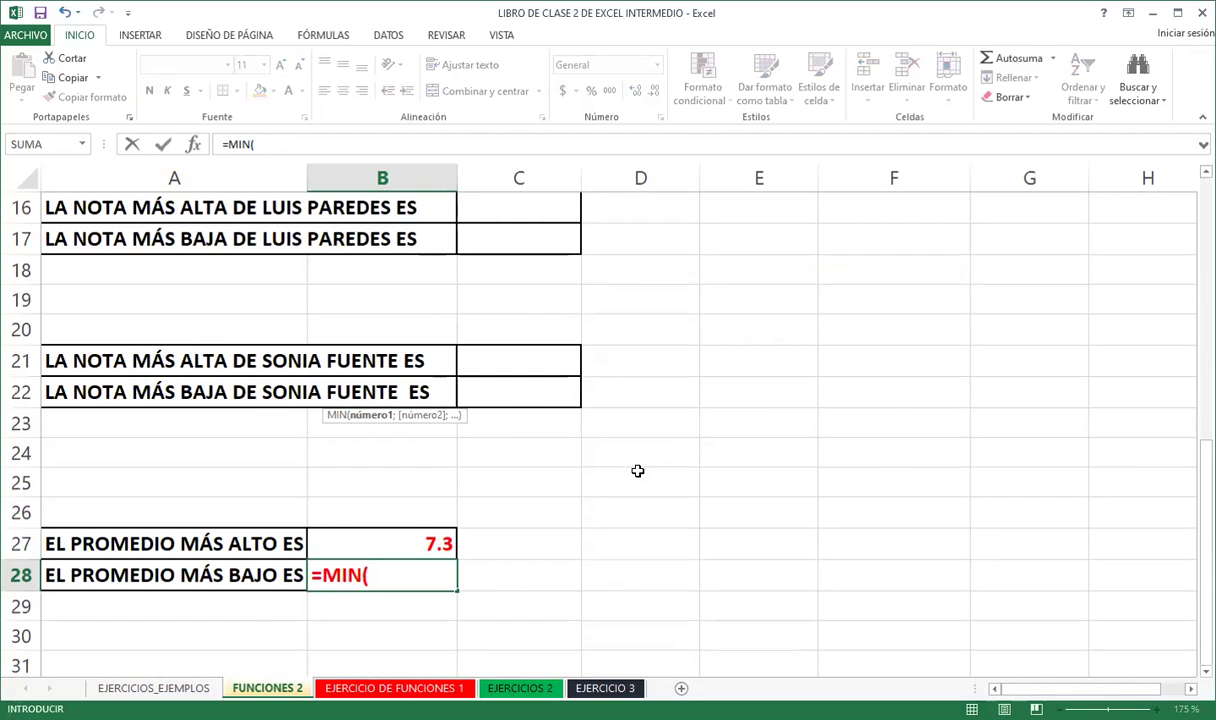
pyautogui.scroll(5, 638, 470)
pyautogui.moveTo(841, 295); pyautogui.dragTo(858, 470)
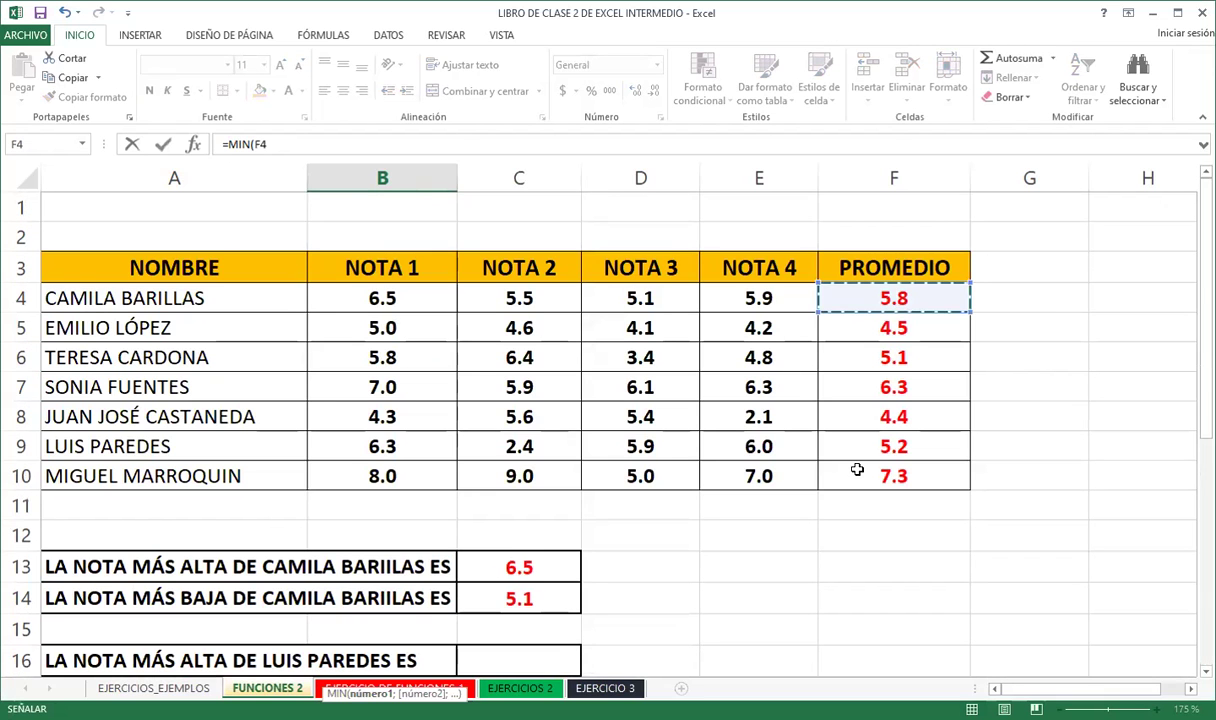
pyautogui.scroll(-4, 691, 471)
pyautogui.scroll(-3, 580, 470)
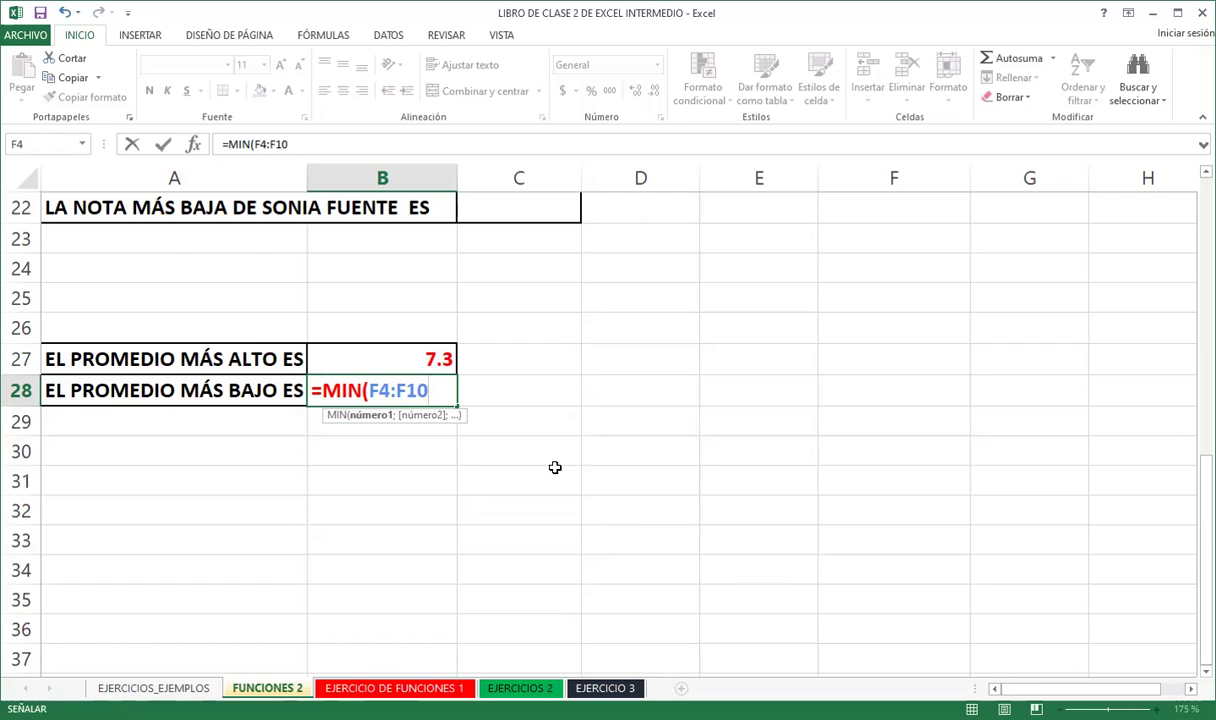
pyautogui.press('Return')
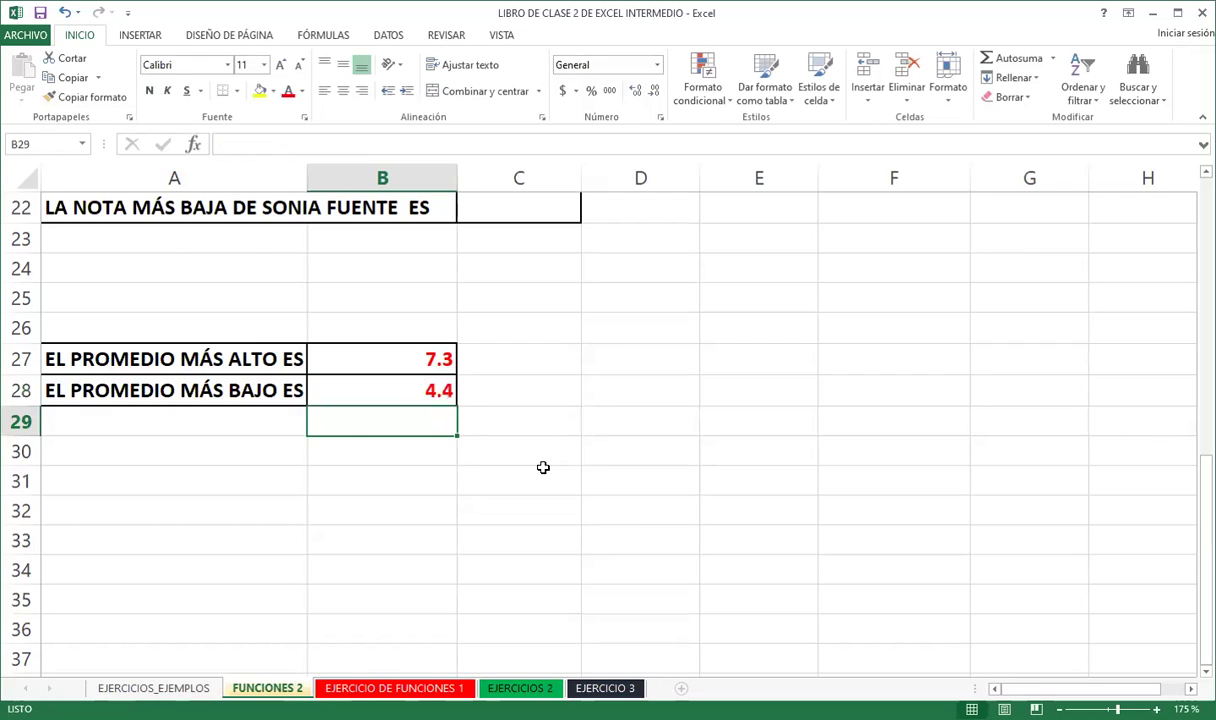
pyautogui.click(357, 391)
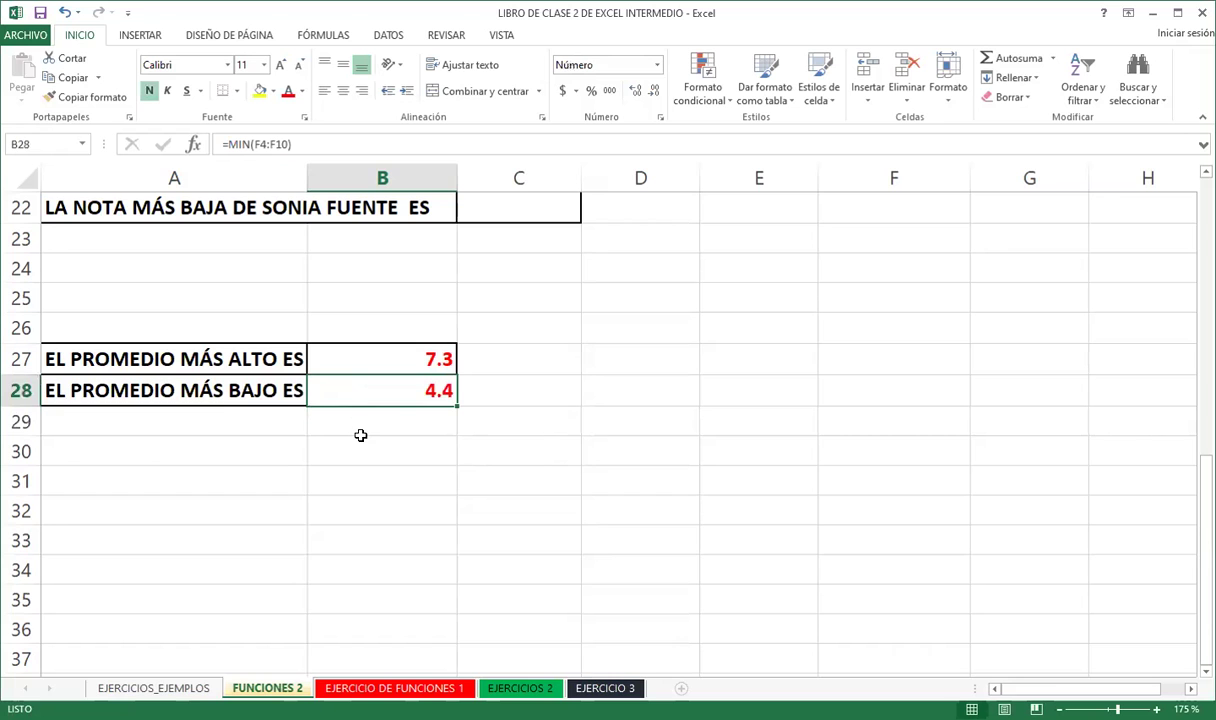
pyautogui.scroll(5, 594, 426)
pyautogui.scroll(1, 654, 437)
pyautogui.scroll(1, 886, 398)
pyautogui.scroll(1, 886, 398)
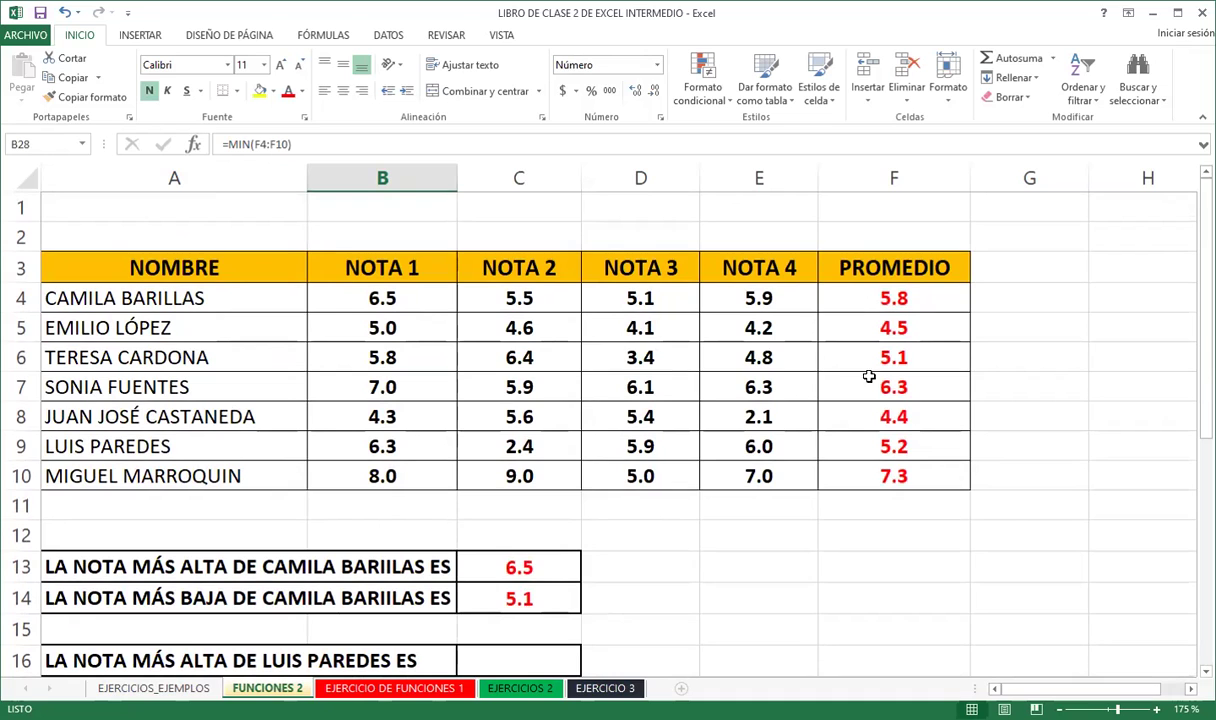
pyautogui.click(864, 418)
pyautogui.click(850, 380)
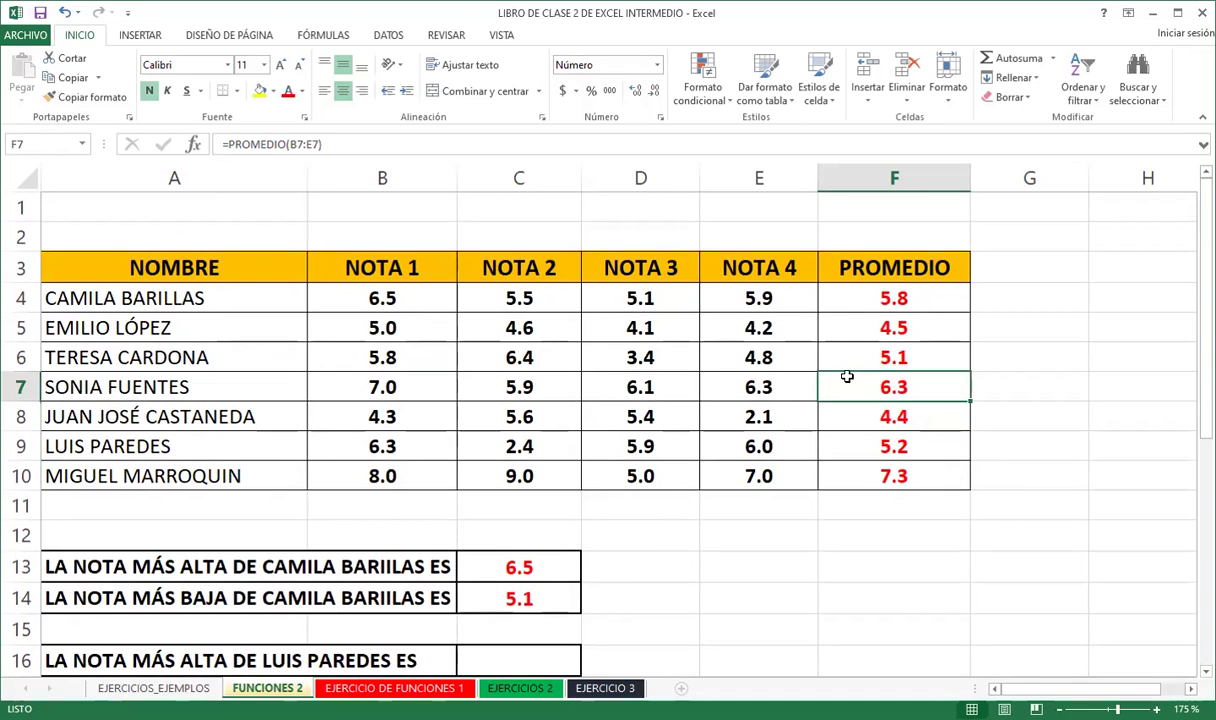
pyautogui.scroll(-3, 308, 572)
pyautogui.scroll(-3, 315, 567)
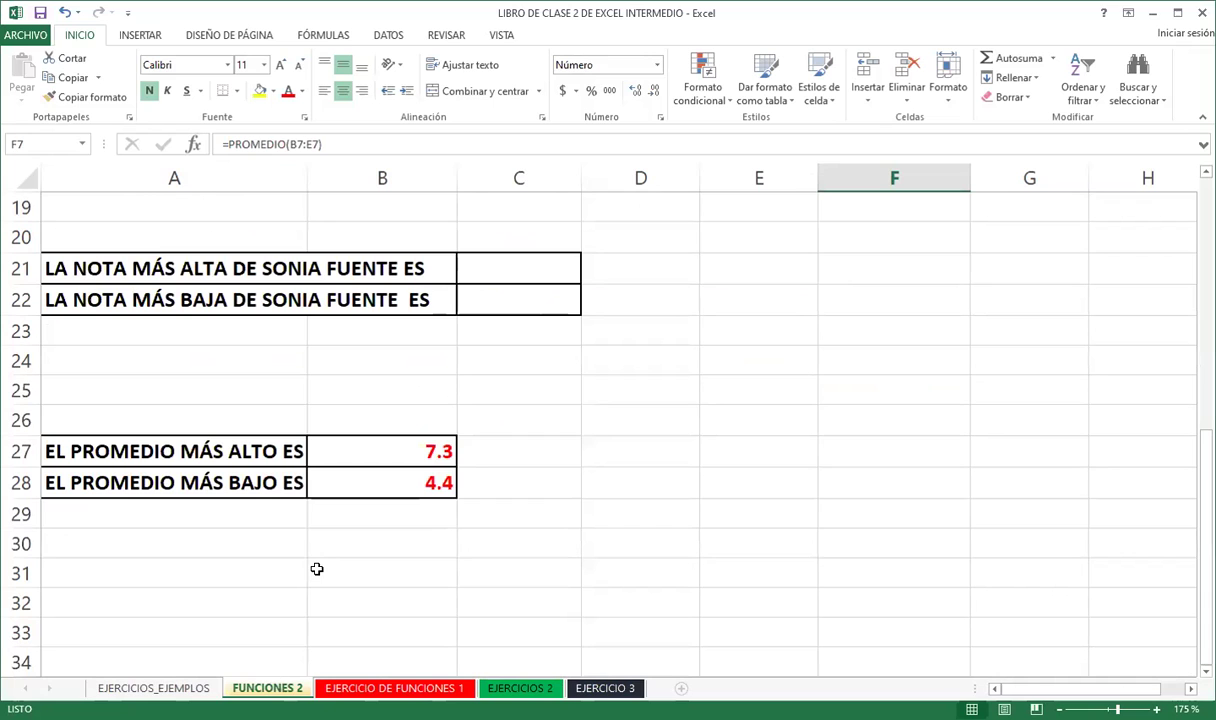
pyautogui.click(374, 491)
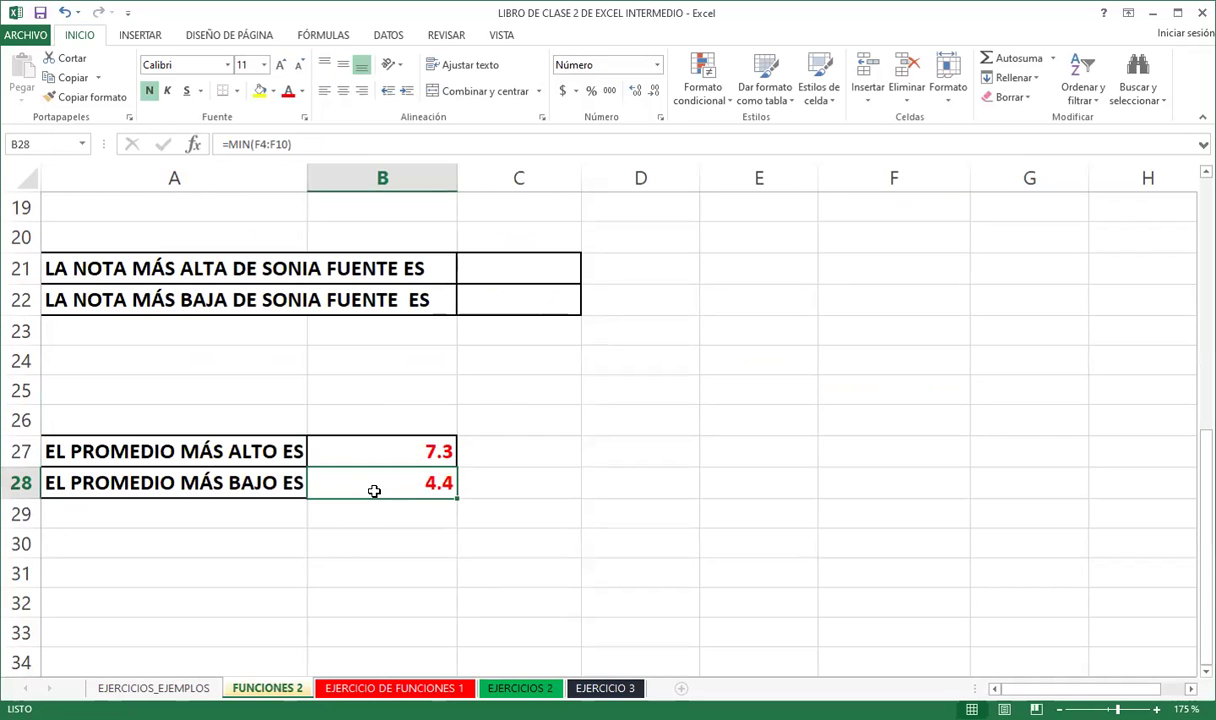
pyautogui.scroll(4, 746, 448)
pyautogui.scroll(2, 803, 347)
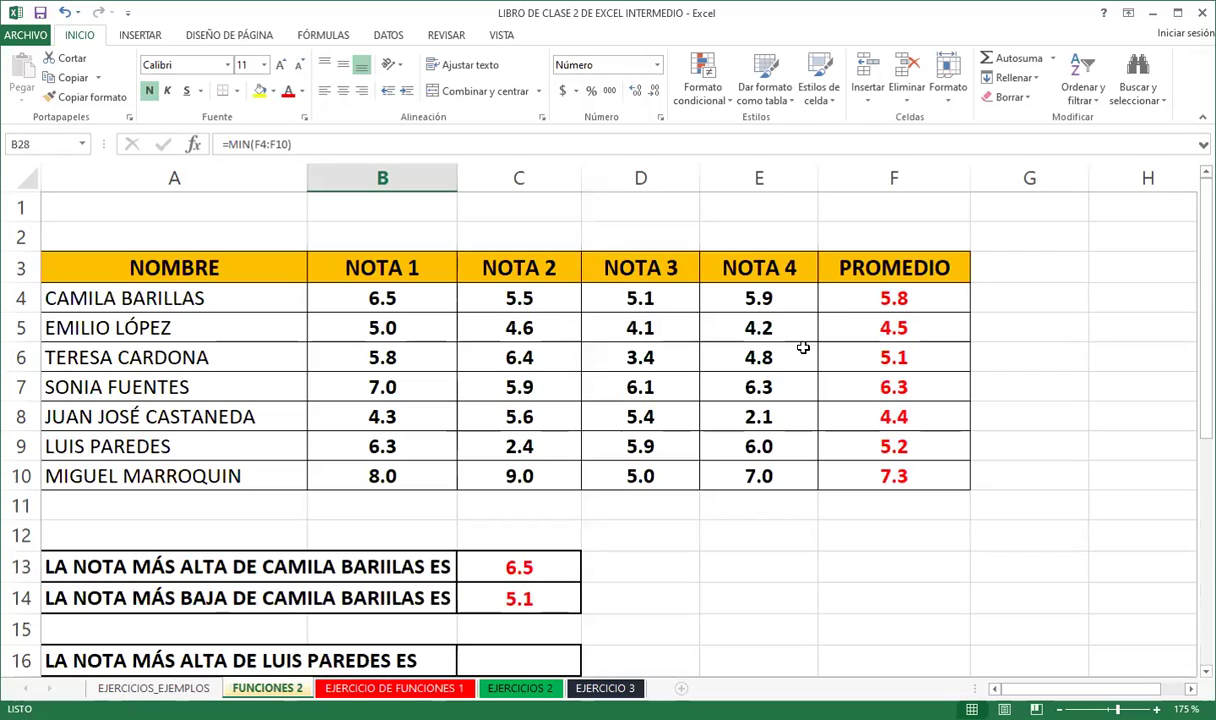
pyautogui.click(850, 303)
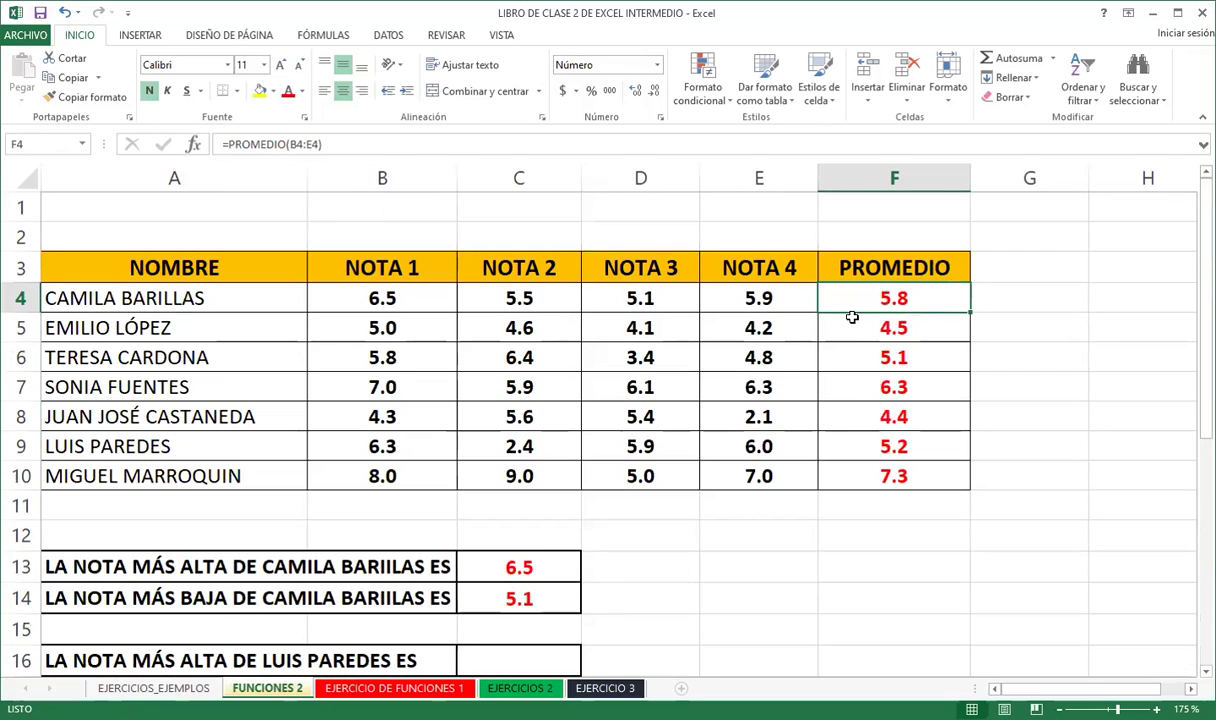
pyautogui.click(854, 329)
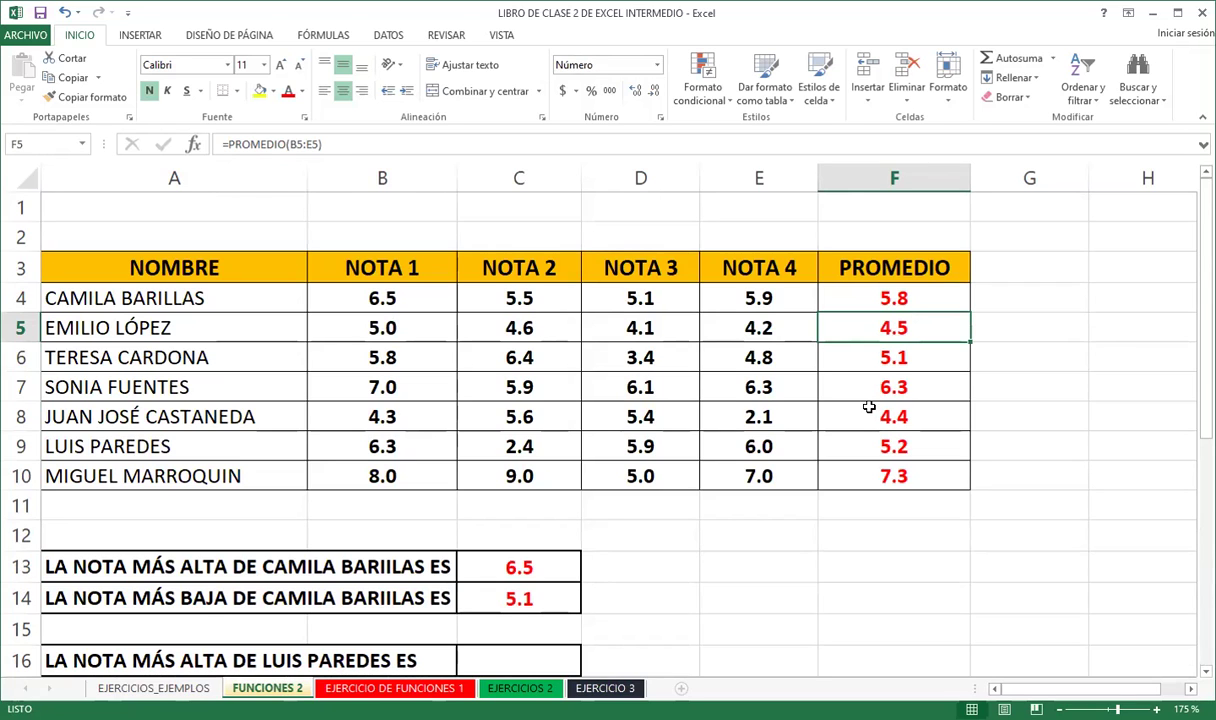
pyautogui.scroll(-7, 464, 478)
pyautogui.scroll(2, 410, 470)
pyautogui.click(388, 570)
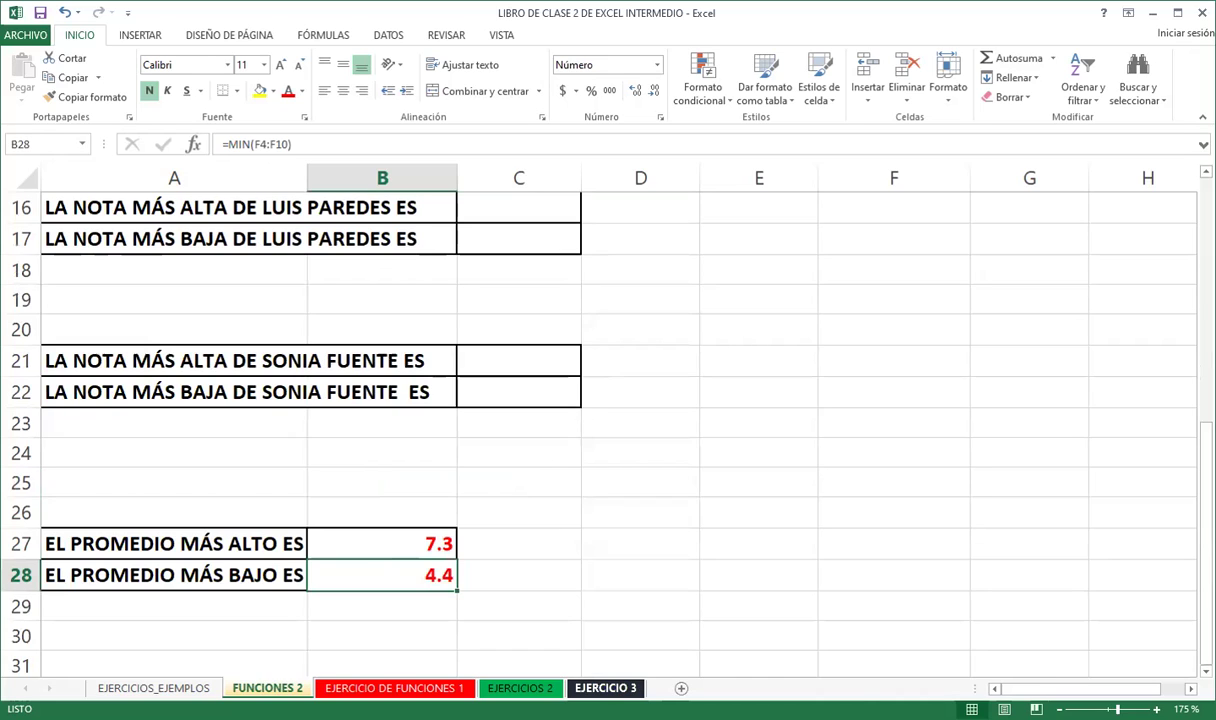
pyautogui.hotkey('alt', 'Tab')
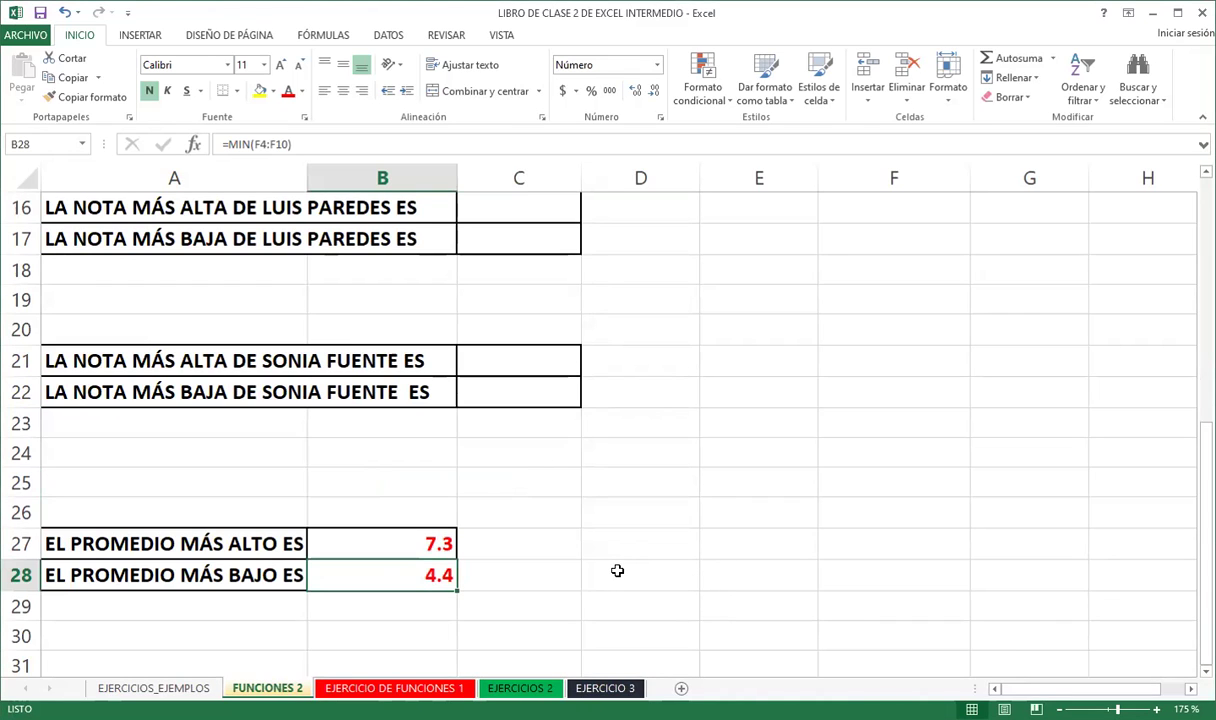
pyautogui.click(596, 565)
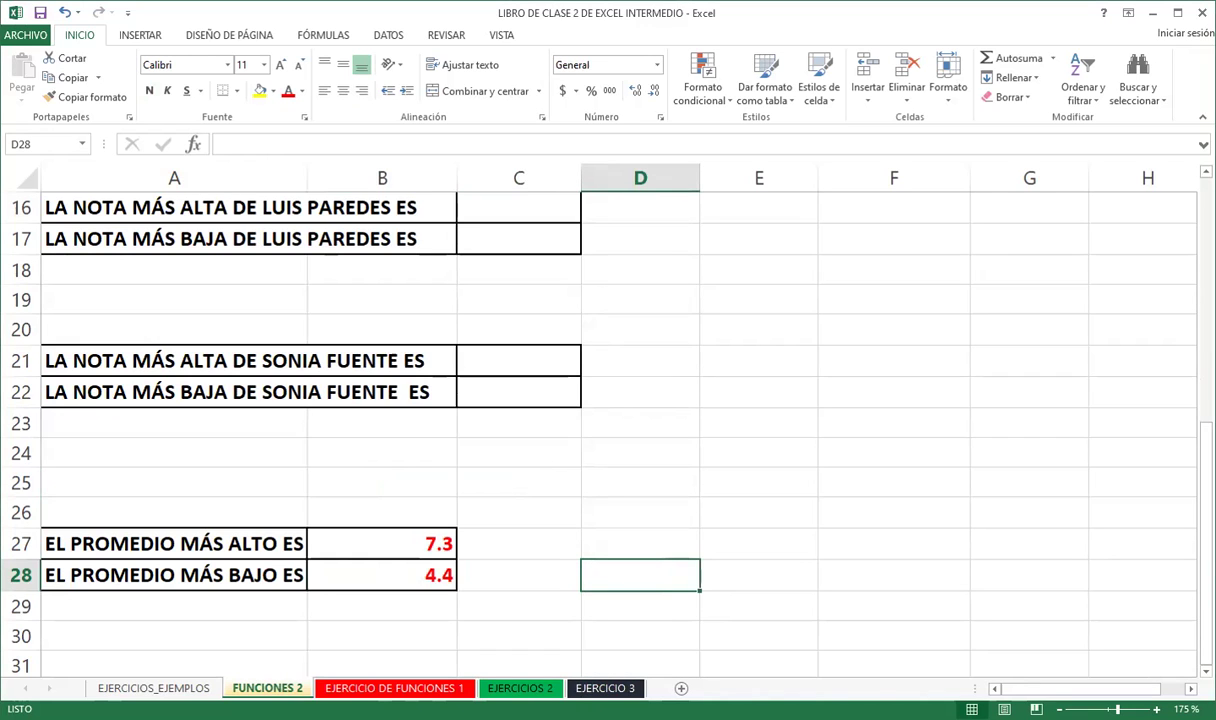
pyautogui.scroll(2, 550, 530)
pyautogui.scroll(1, 548, 521)
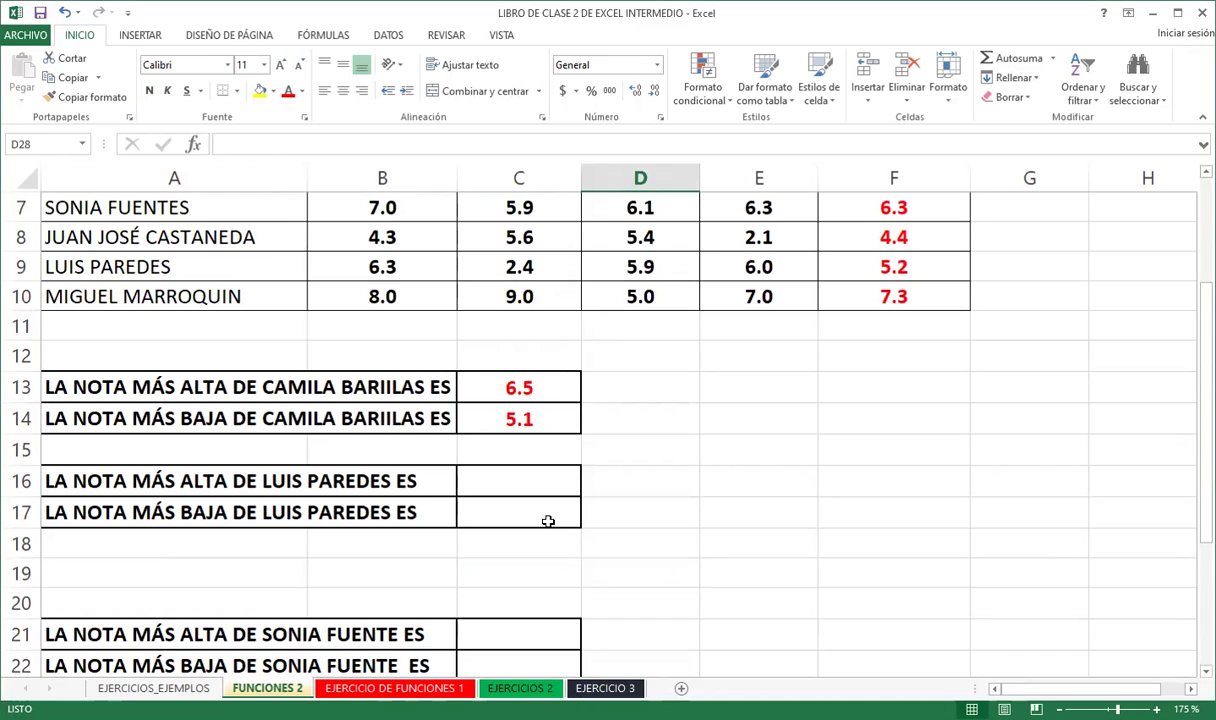
pyautogui.scroll(-1, 540, 518)
pyautogui.scroll(-3, 532, 524)
# Select B27 to inspect its =MAX(F4:F10) formula returning 7.3
pyautogui.click(388, 459)
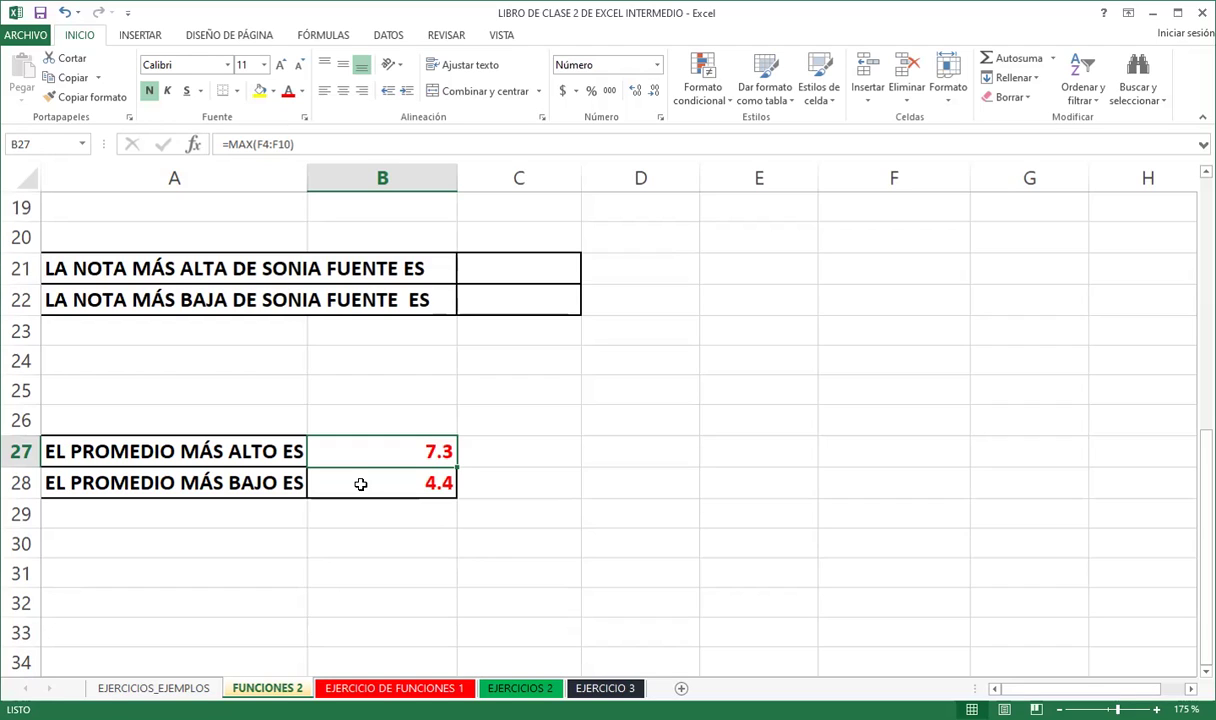
pyautogui.click(352, 482)
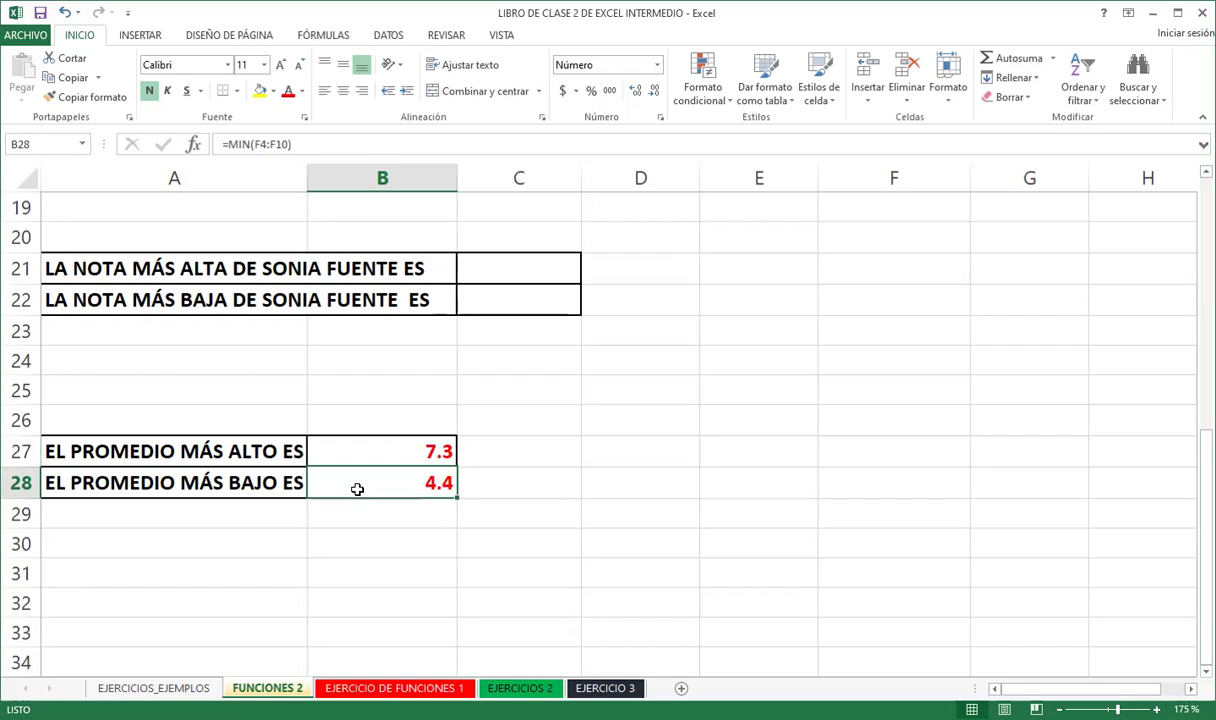
pyautogui.click(349, 460)
pyautogui.click(358, 489)
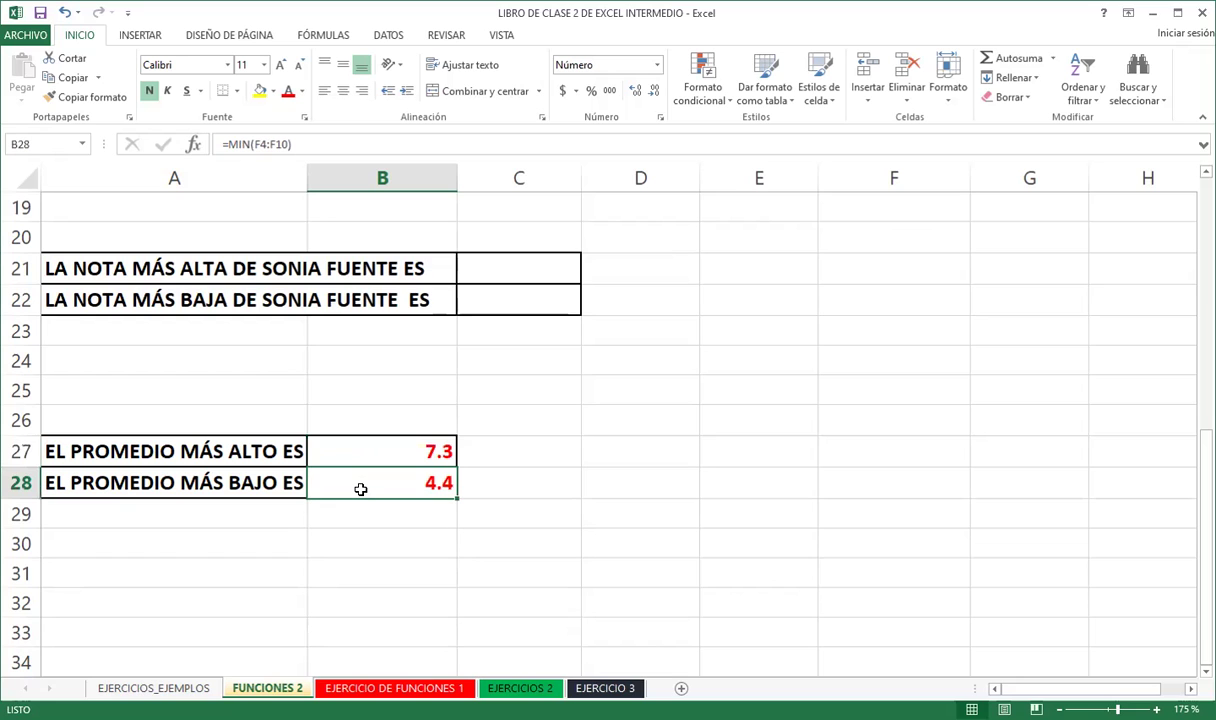
pyautogui.scroll(3, 360, 489)
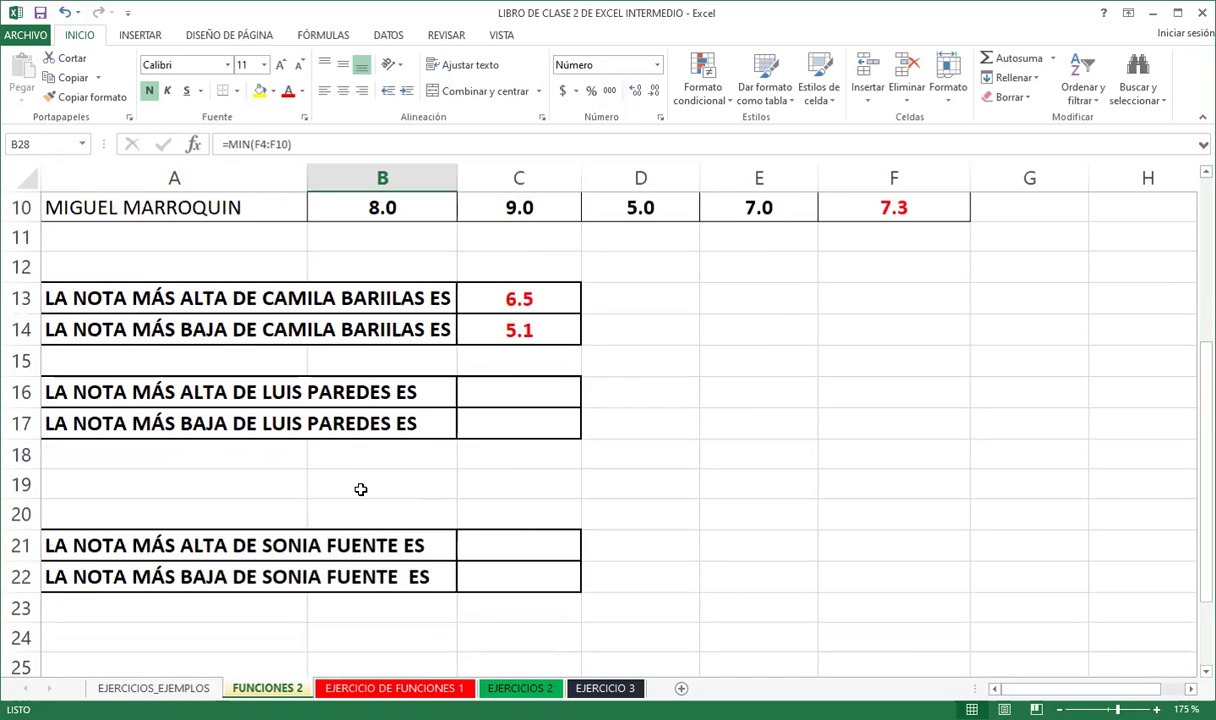
pyautogui.scroll(3, 360, 489)
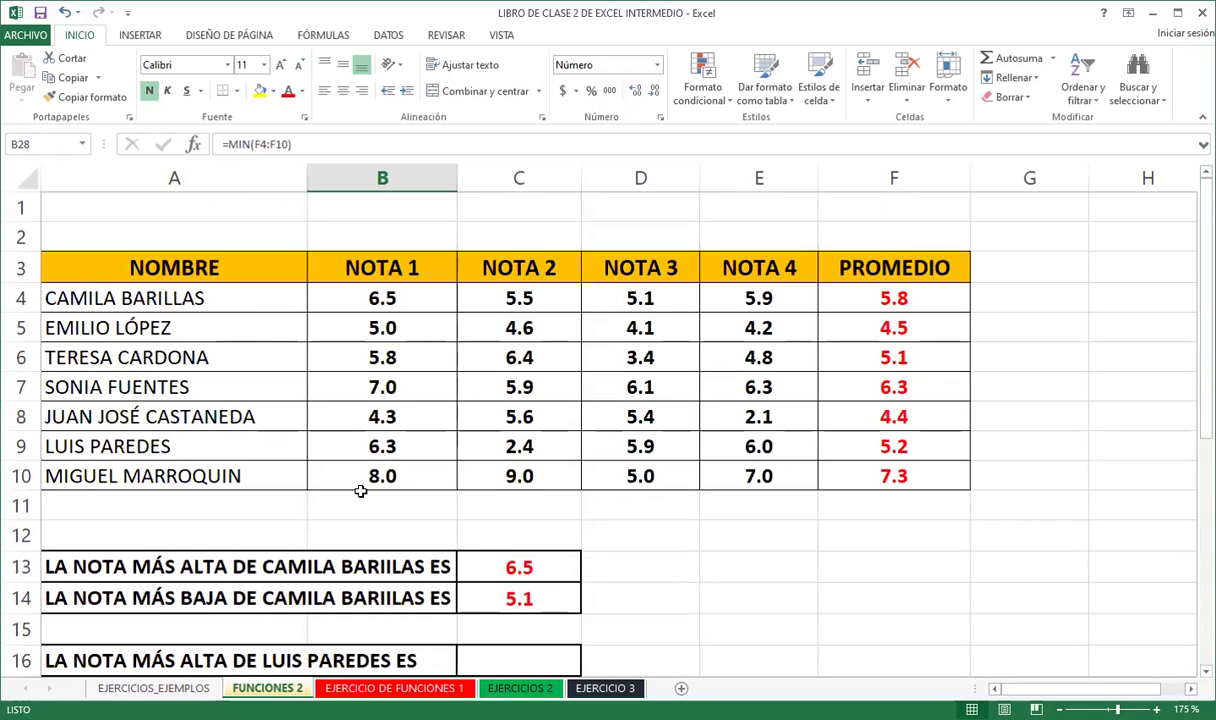
pyautogui.moveTo(848, 300)
pyautogui.mouseDown()
pyautogui.moveTo(843, 459)
pyautogui.moveTo(830, 470)
pyautogui.mouseUp()
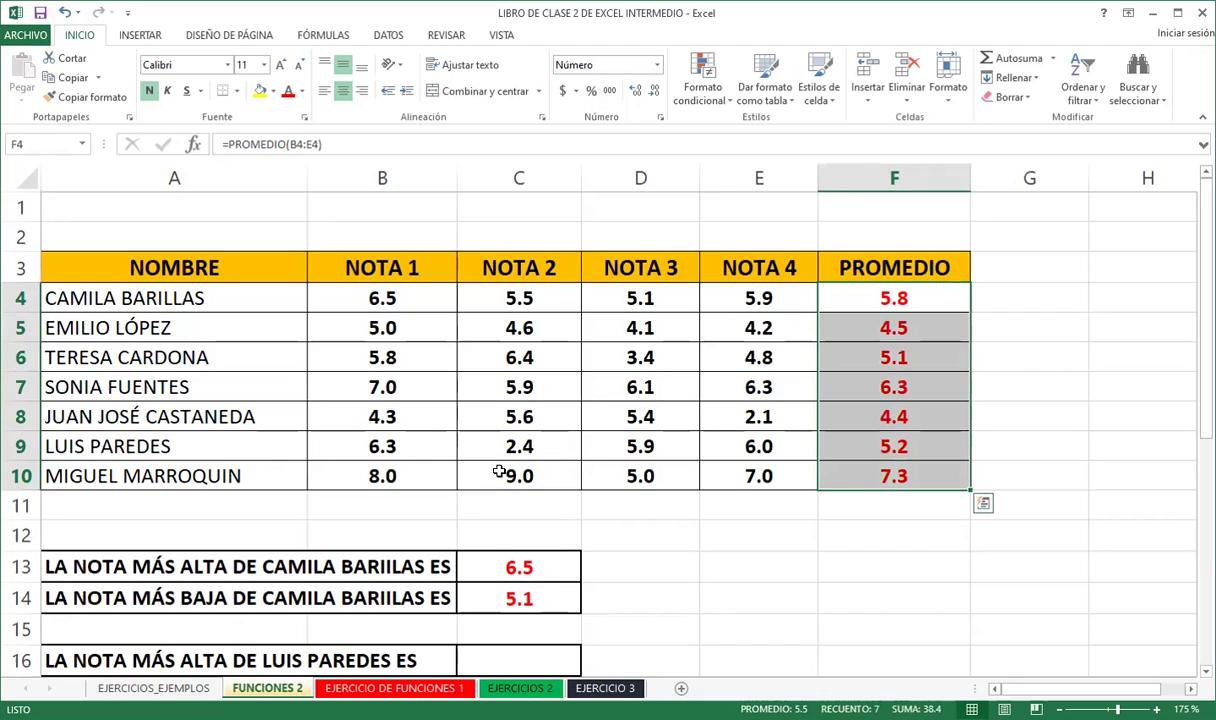
pyautogui.scroll(-6, 430, 456)
pyautogui.moveTo(393, 459); pyautogui.dragTo(389, 480)
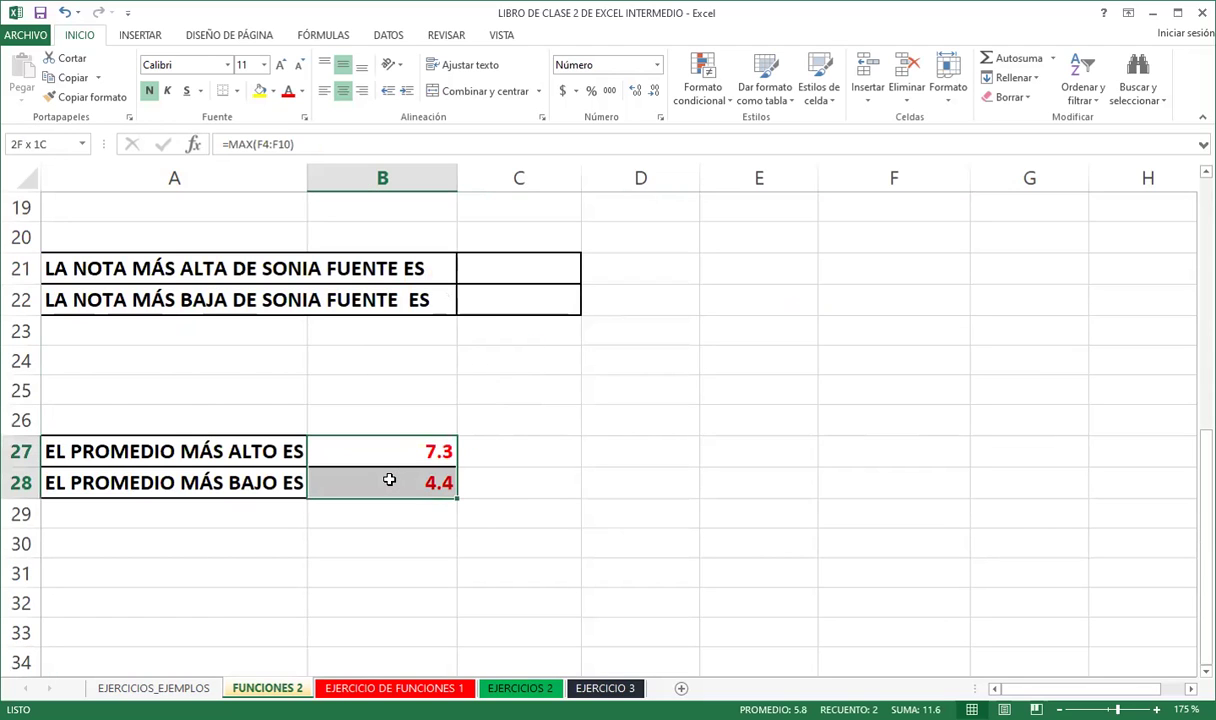
pyautogui.click(385, 456)
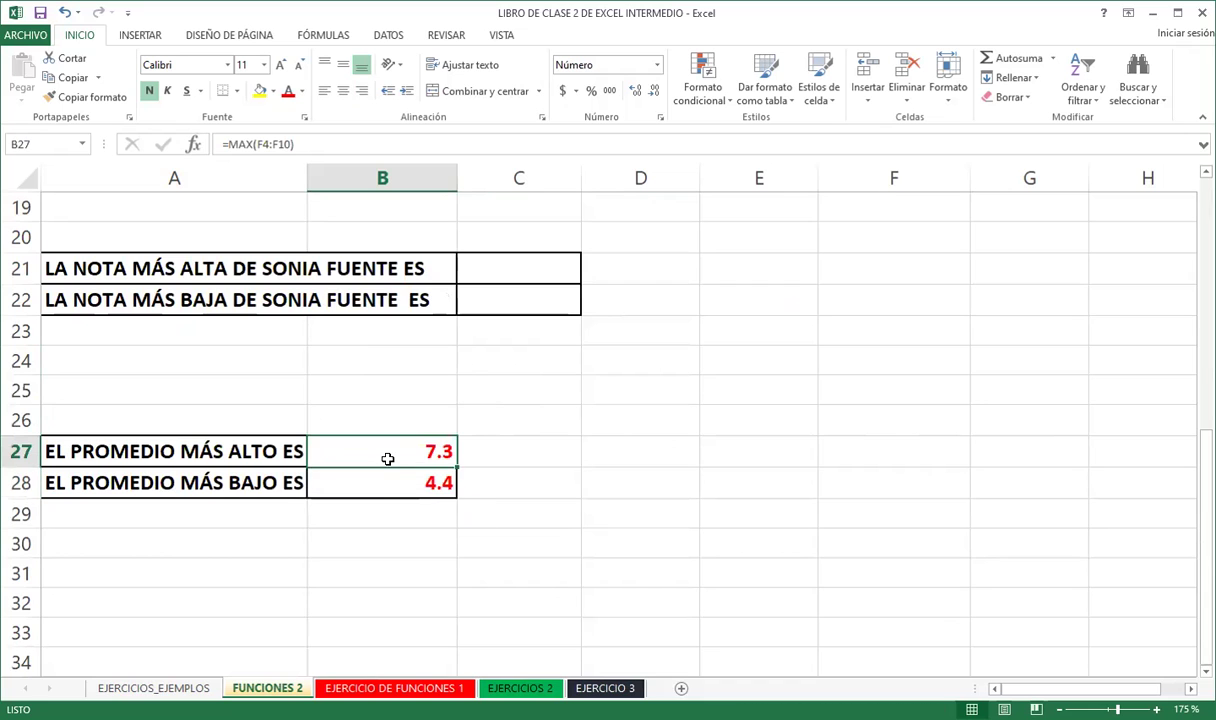
pyautogui.scroll(6, 545, 418)
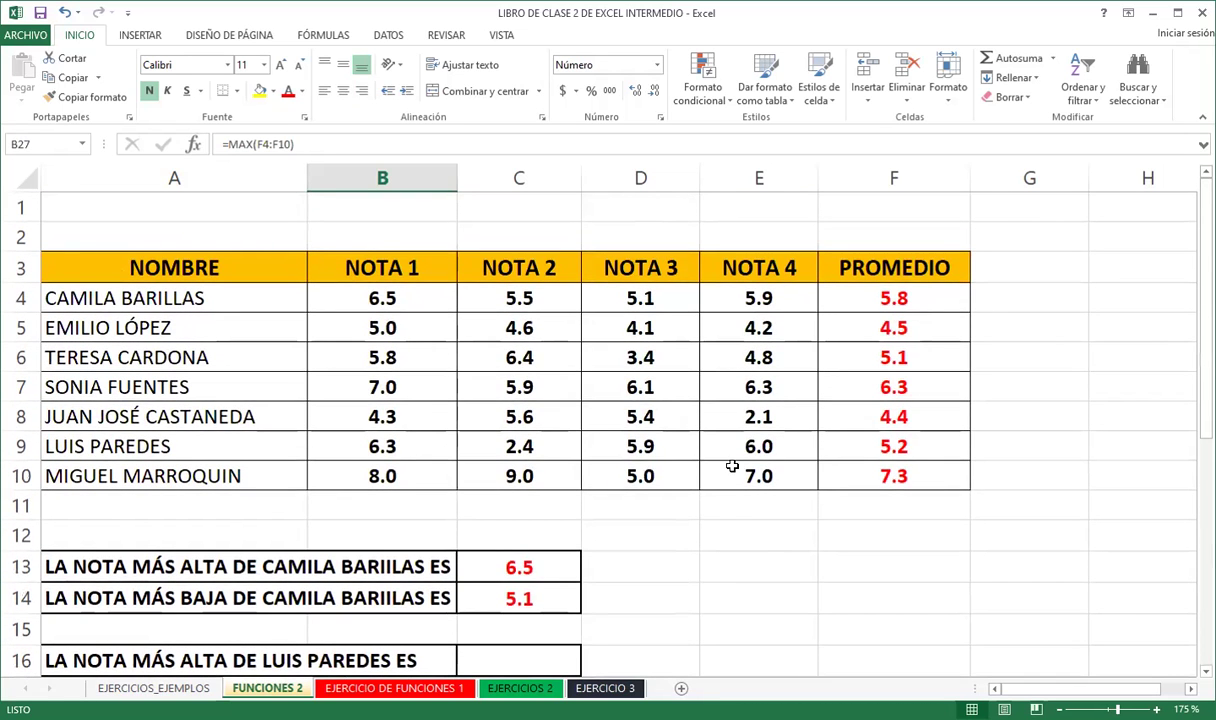
pyautogui.scroll(-5, 483, 494)
pyautogui.scroll(-3, 467, 470)
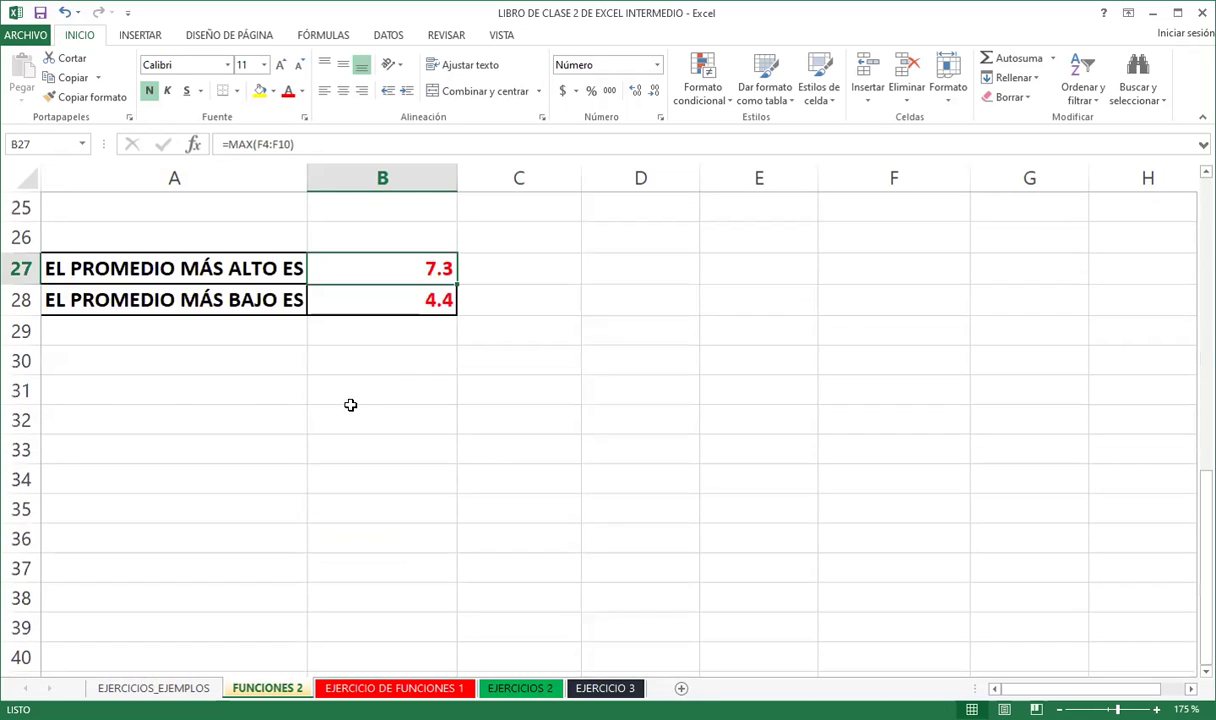
# Enter =CONTAR(F4:F10) in B30, counting 7 numeric averages
pyautogui.click(362, 369)
pyautogui.write('C')
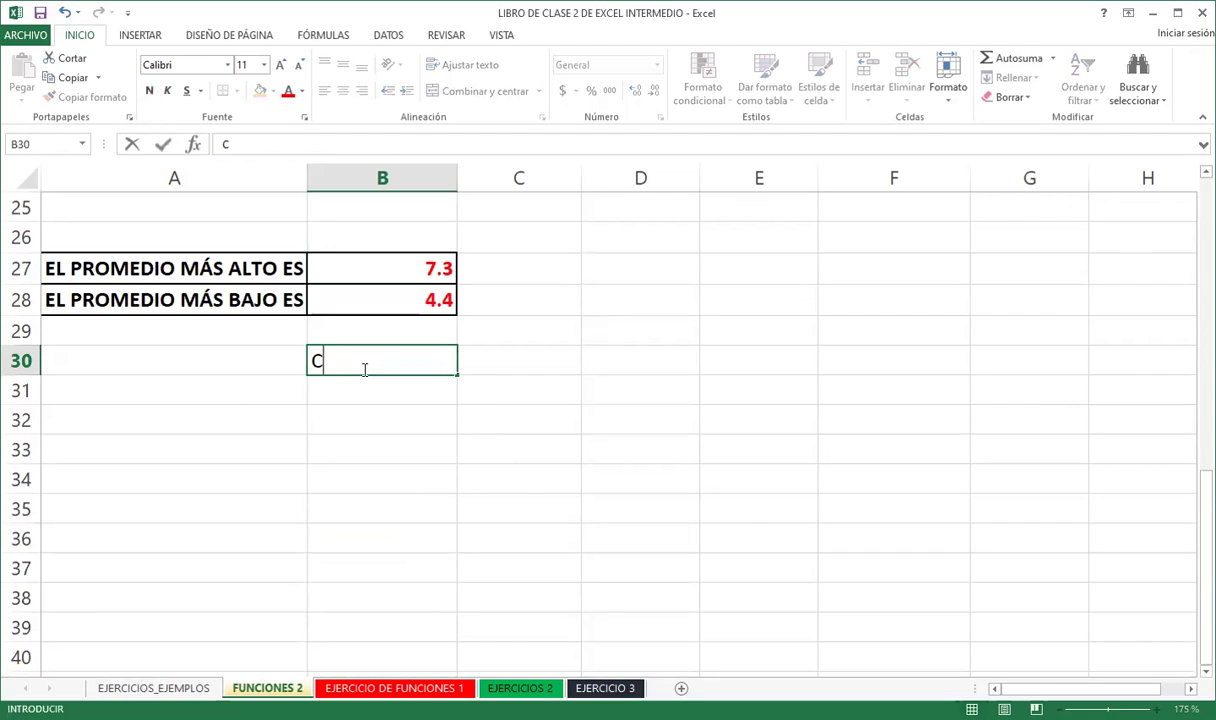
pyautogui.press('BackSpace')
pyautogui.write('=')
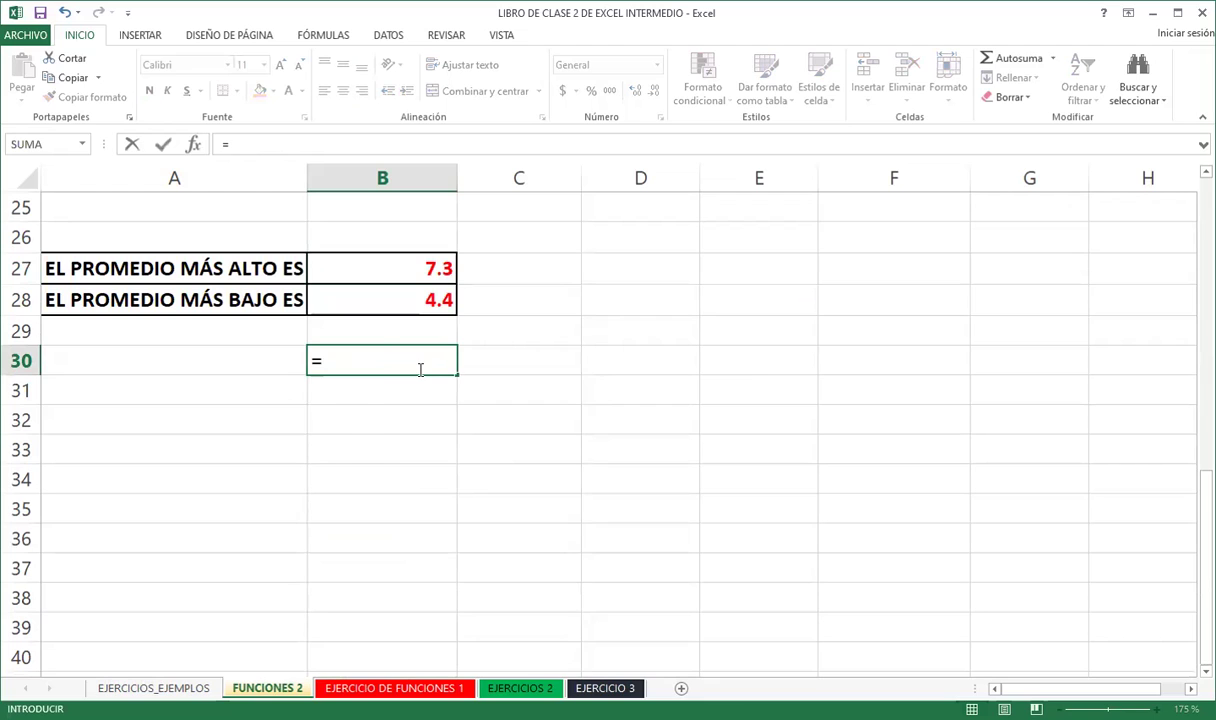
pyautogui.write('contar')
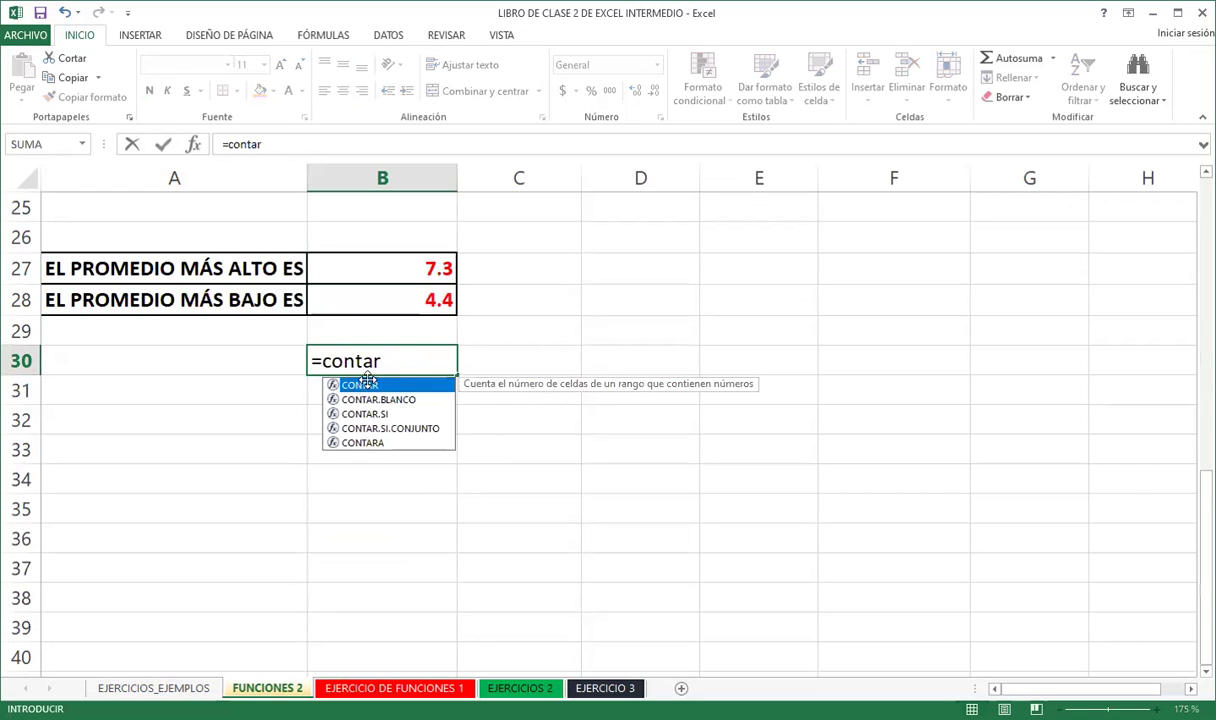
pyautogui.doubleClick(369, 386)
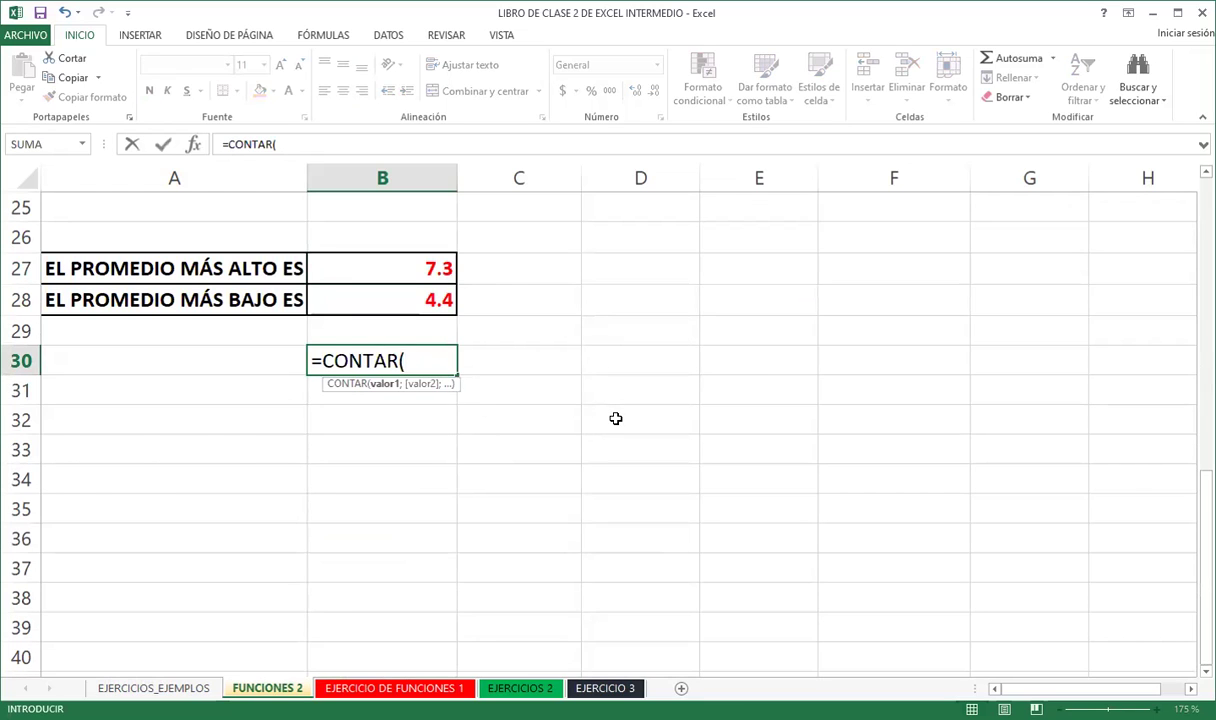
pyautogui.scroll(2, 616, 418)
pyautogui.scroll(6, 620, 420)
pyautogui.click(840, 300)
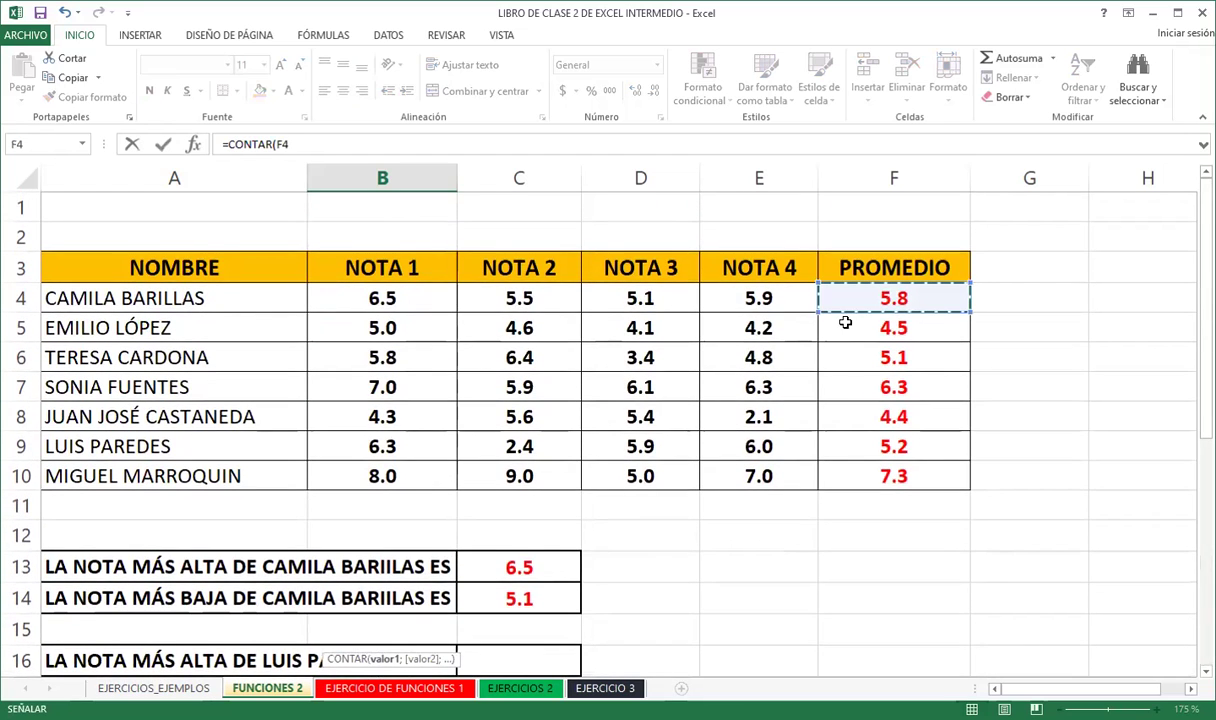
pyautogui.moveTo(845, 452); pyautogui.dragTo(840, 470)
pyautogui.scroll(-5, 687, 483)
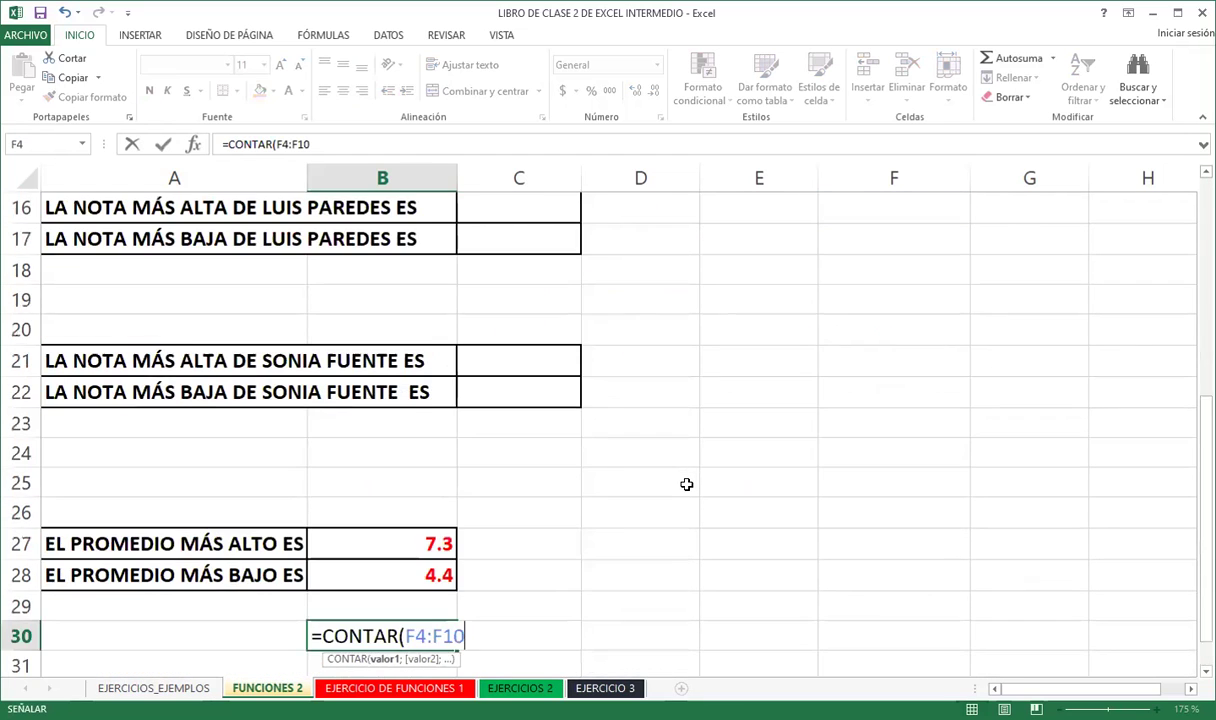
pyautogui.scroll(-2, 686, 484)
pyautogui.press('Return')
pyautogui.click(390, 450)
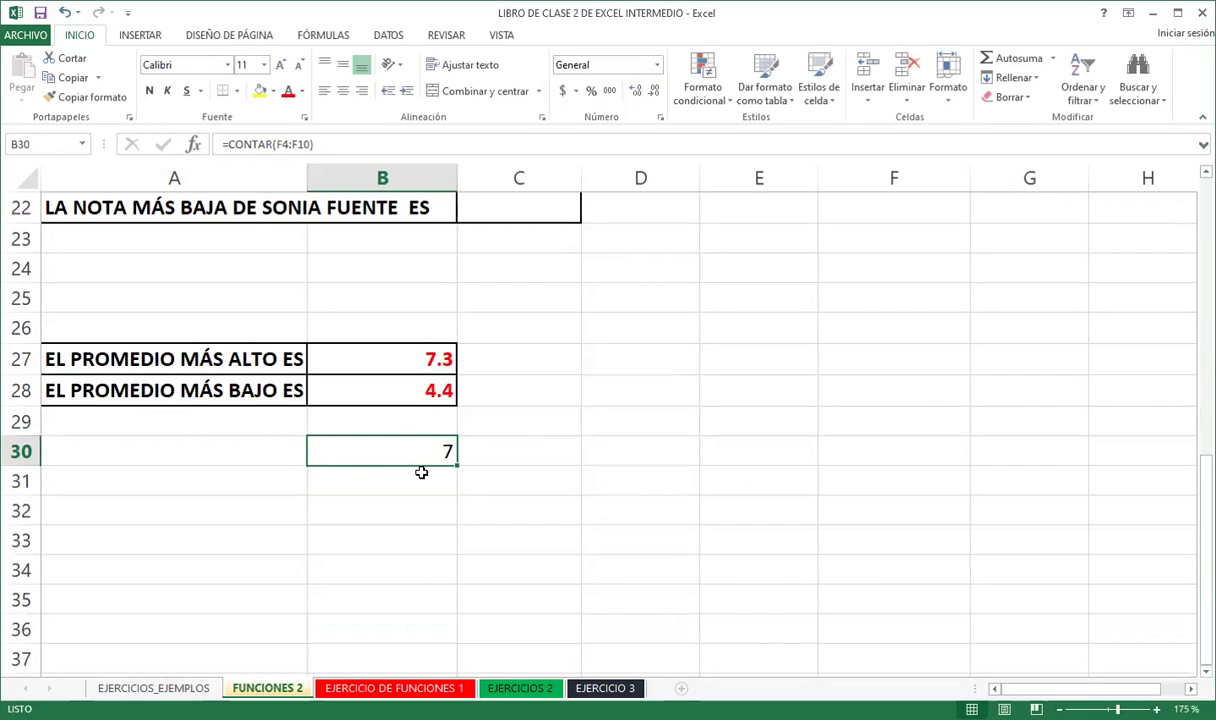
# Enter =CONTARA(A4:A10) in B31, counting 7 student names
pyautogui.click(409, 486)
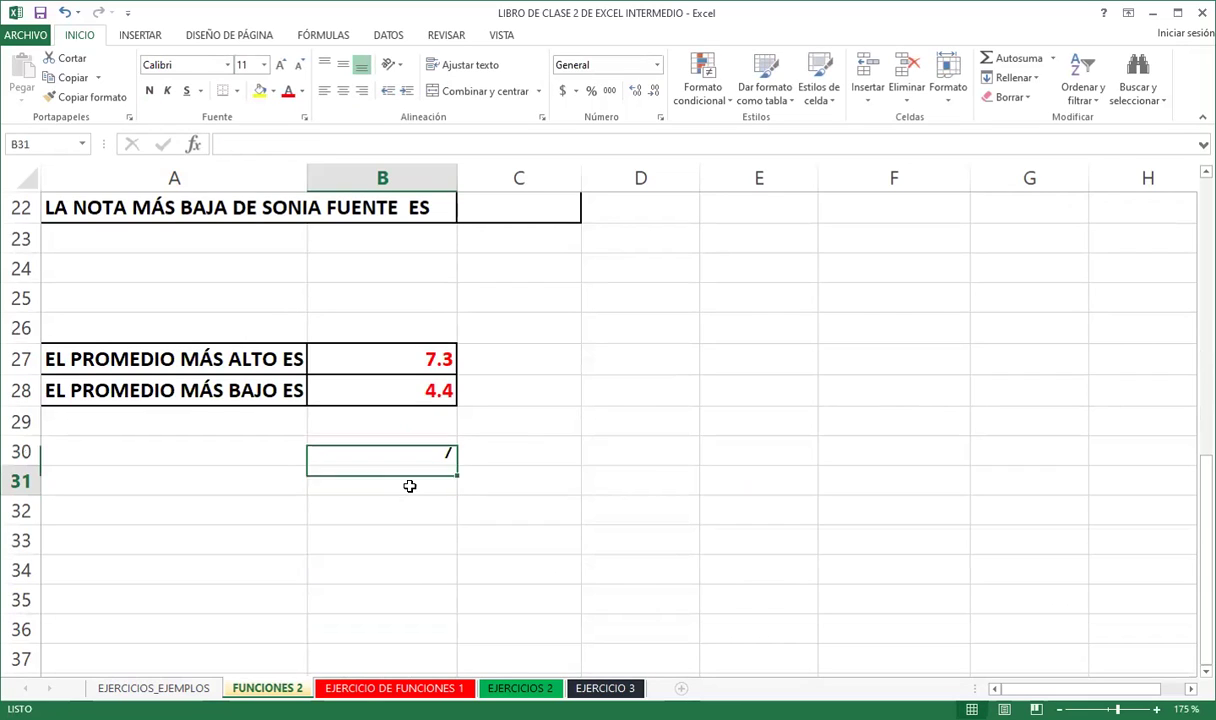
pyautogui.write('=')
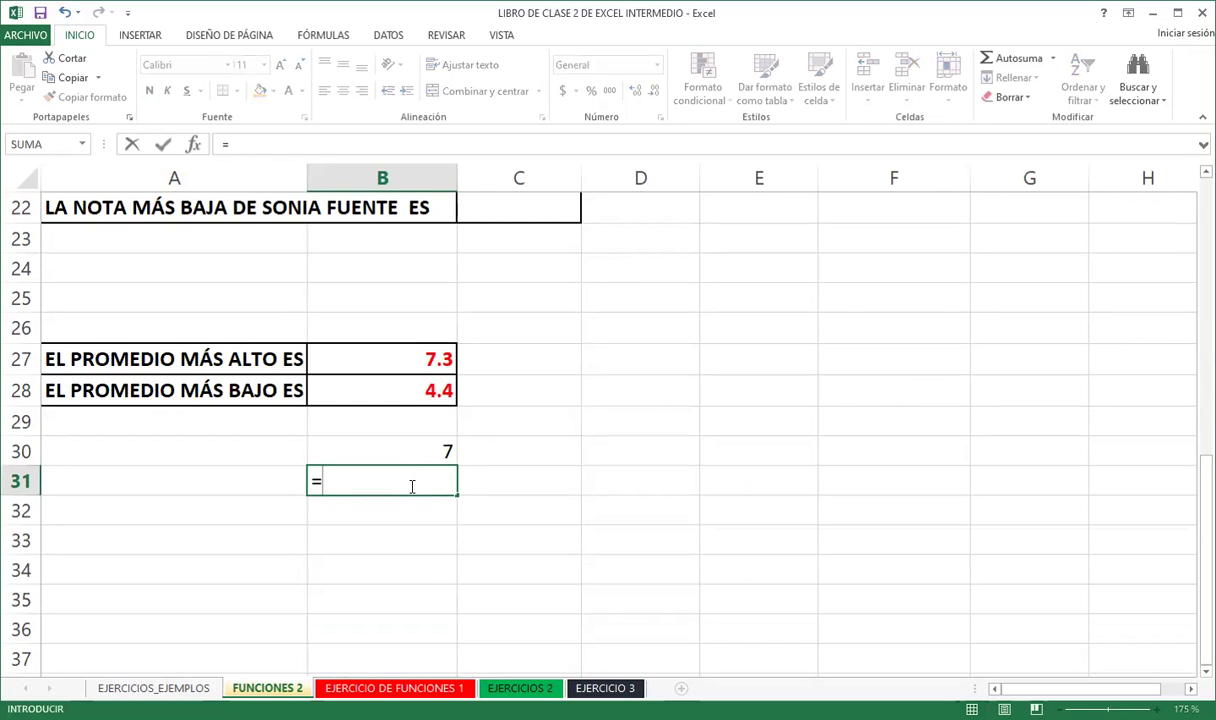
pyautogui.write('contar')
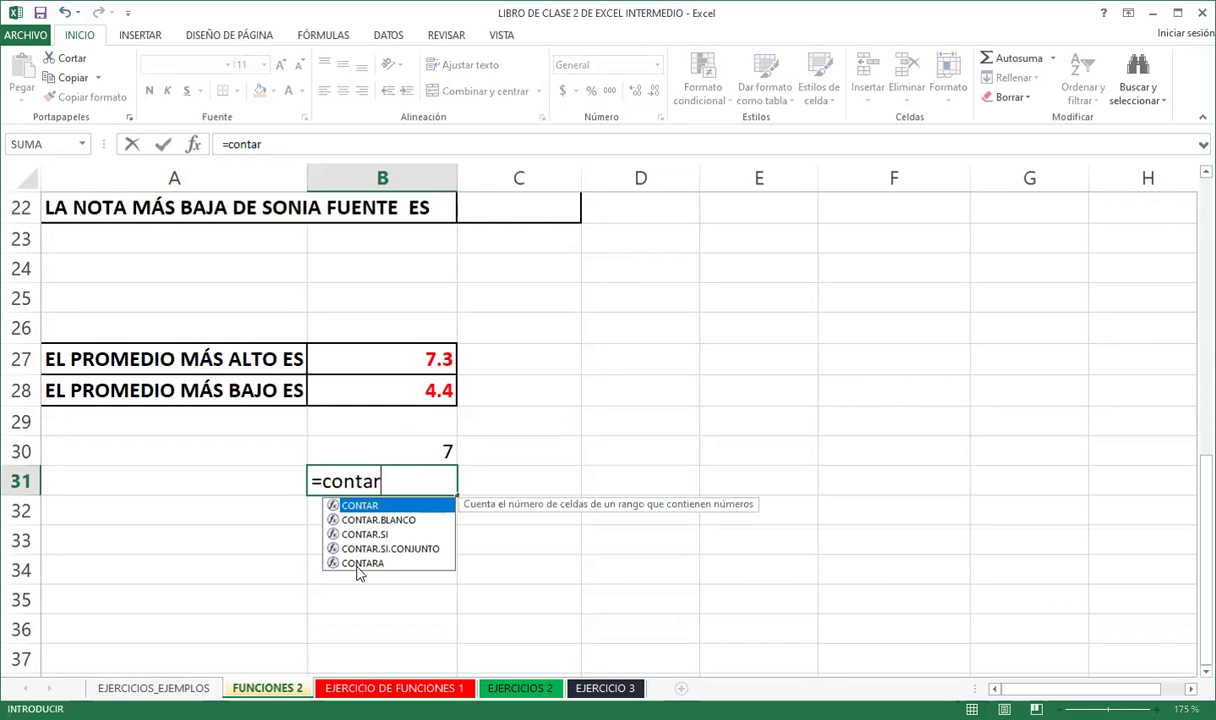
pyautogui.click(360, 564)
pyautogui.press('Tab')
pyautogui.scroll(7, 198, 322)
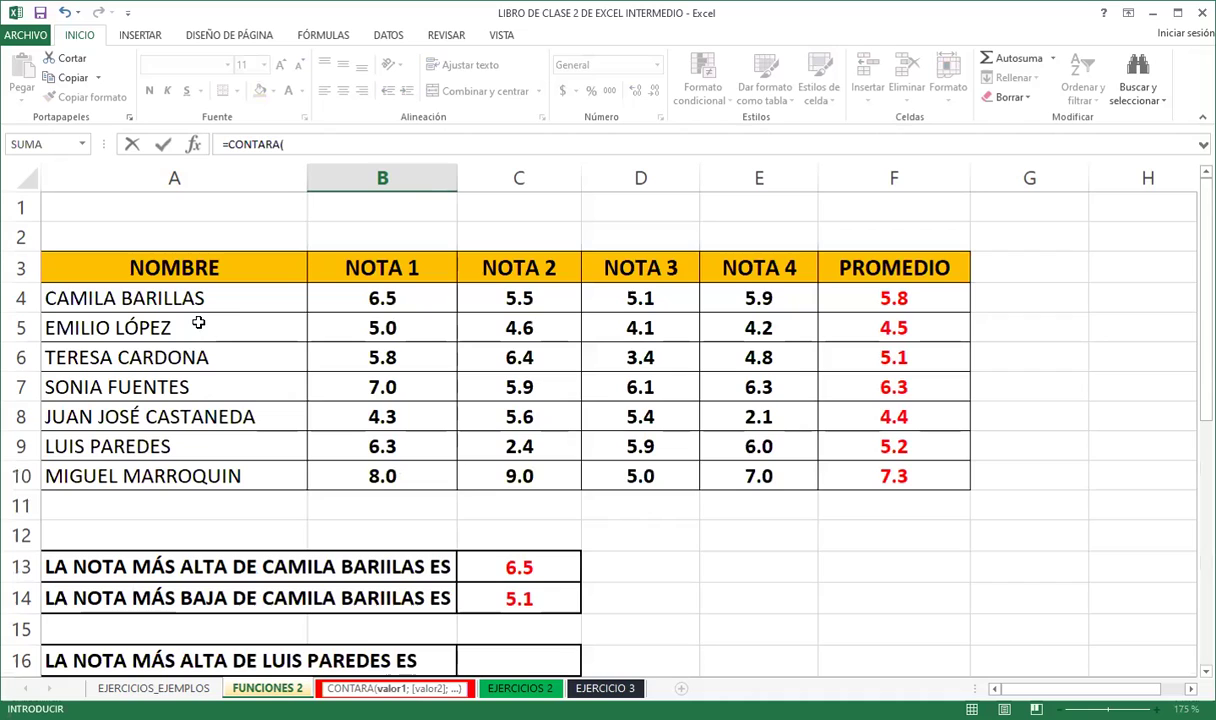
pyautogui.click(219, 290)
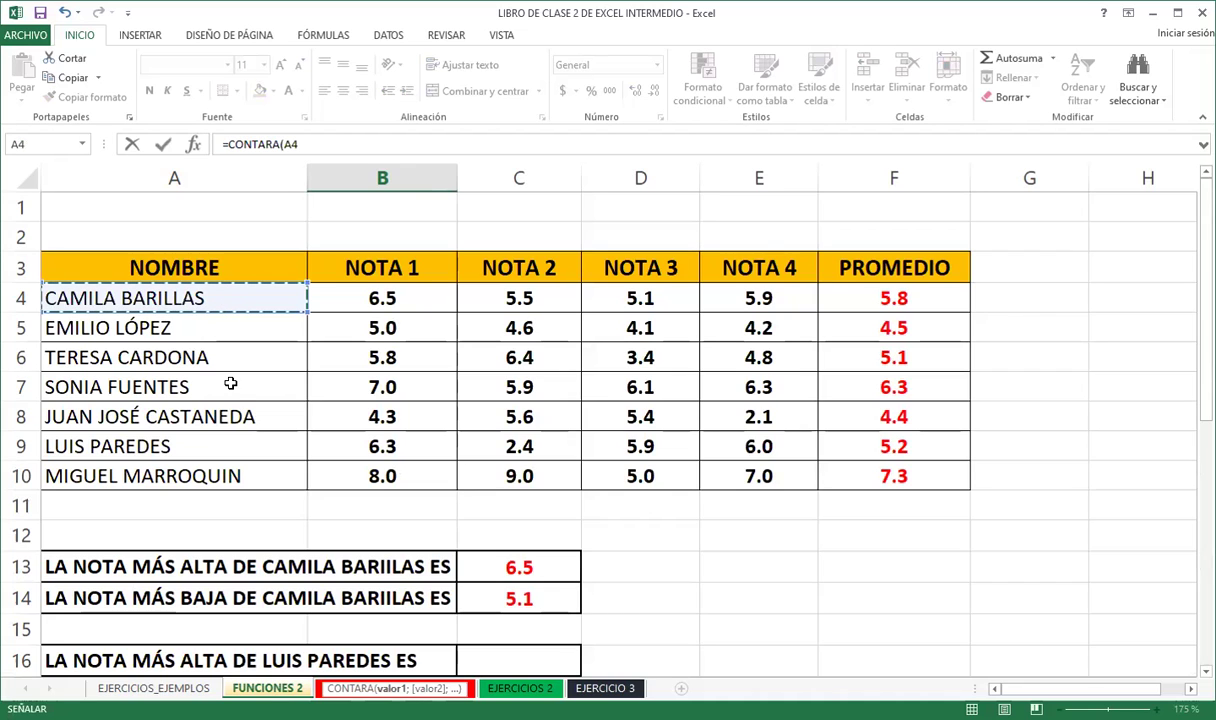
pyautogui.moveTo(229, 298); pyautogui.dragTo(229, 476)
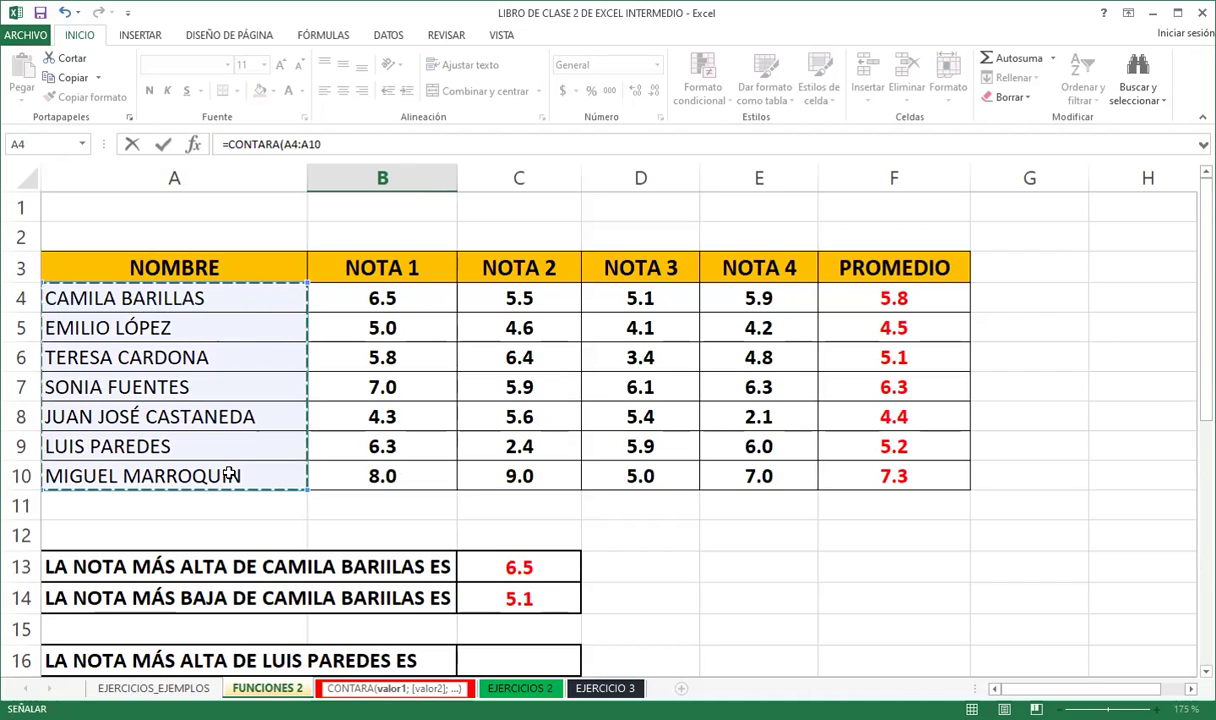
pyautogui.scroll(-3, 259, 445)
pyautogui.scroll(-3, 455, 463)
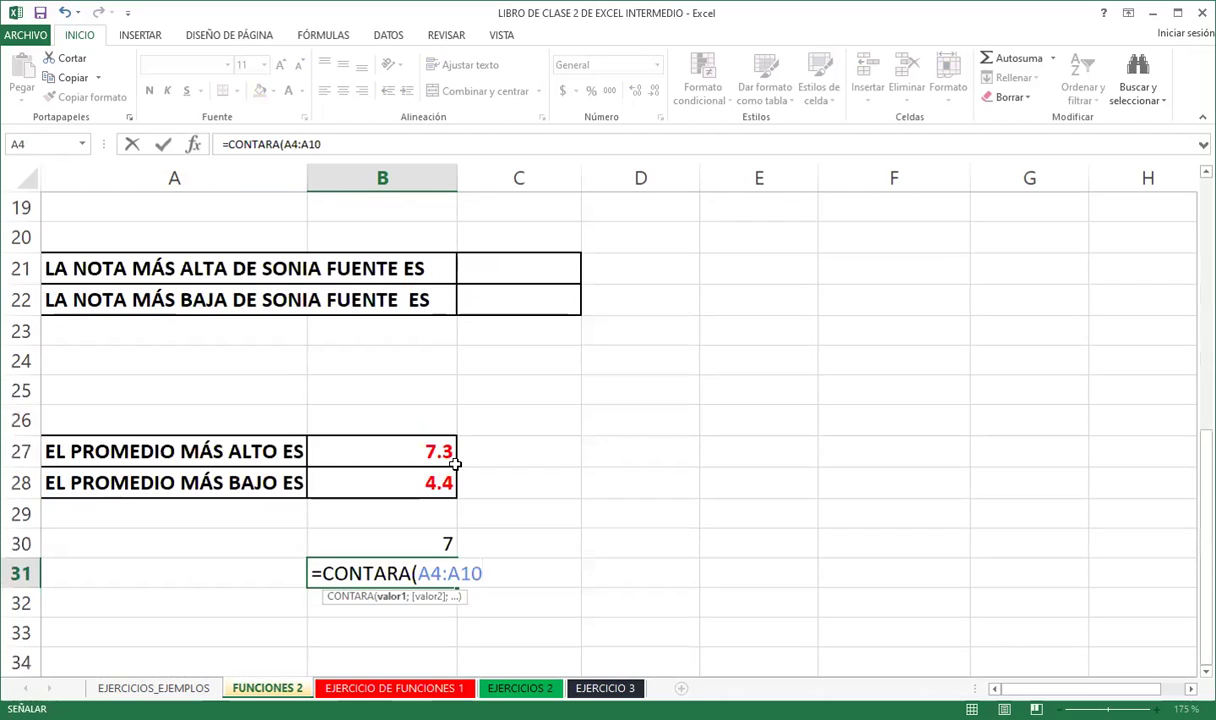
pyautogui.press('Return')
pyautogui.scroll(-1, 420, 490)
pyautogui.click(386, 484)
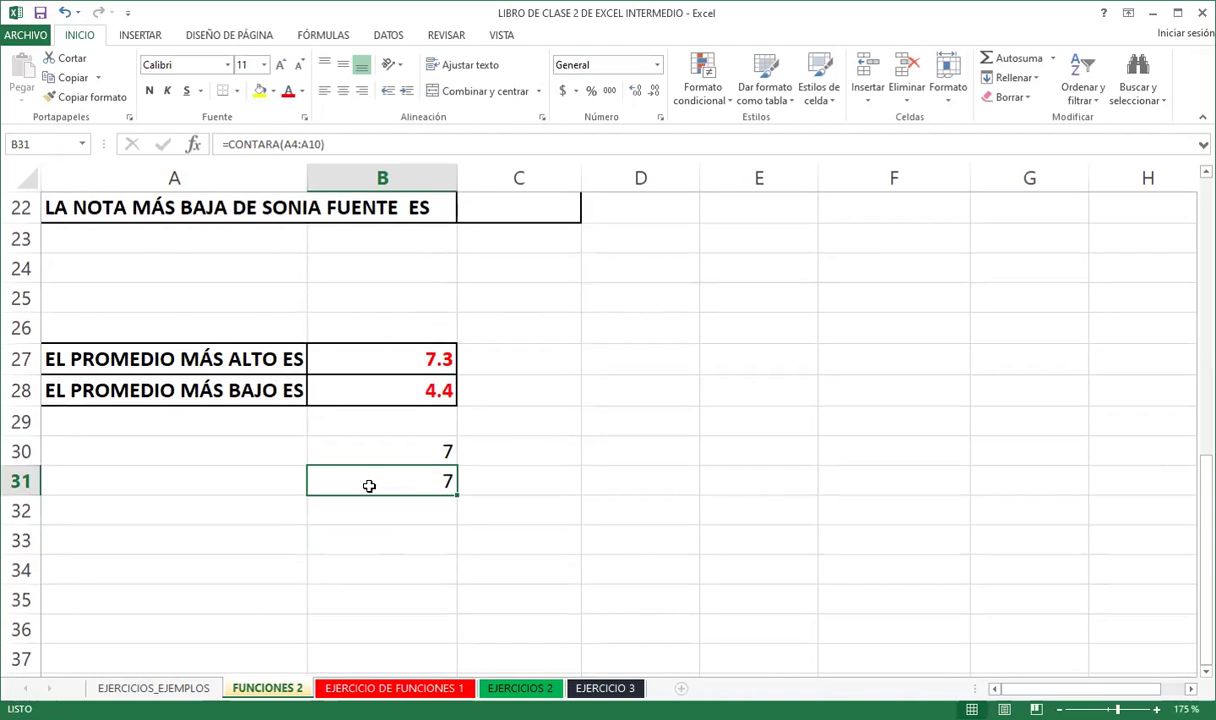
# Compare the CONTAR formula in B30 with CONTARA in B31, then select names A4:A10
pyautogui.click(369, 452)
pyautogui.click(374, 486)
pyautogui.click(398, 513)
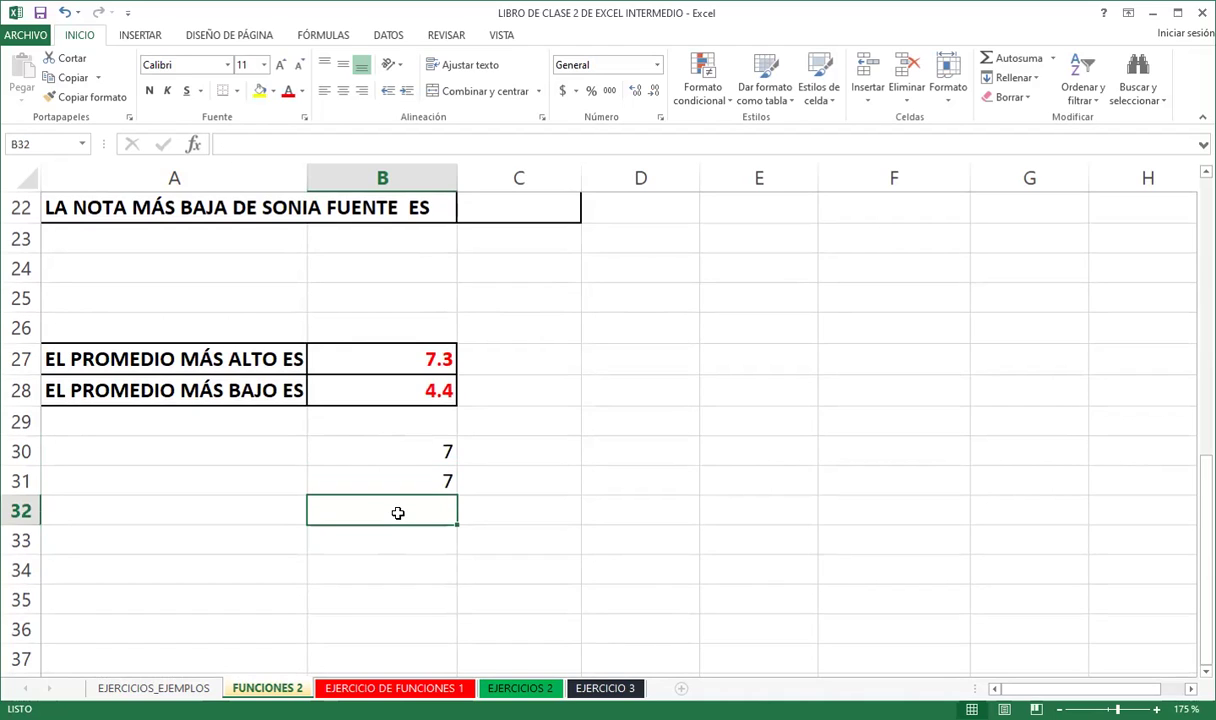
pyautogui.click(384, 482)
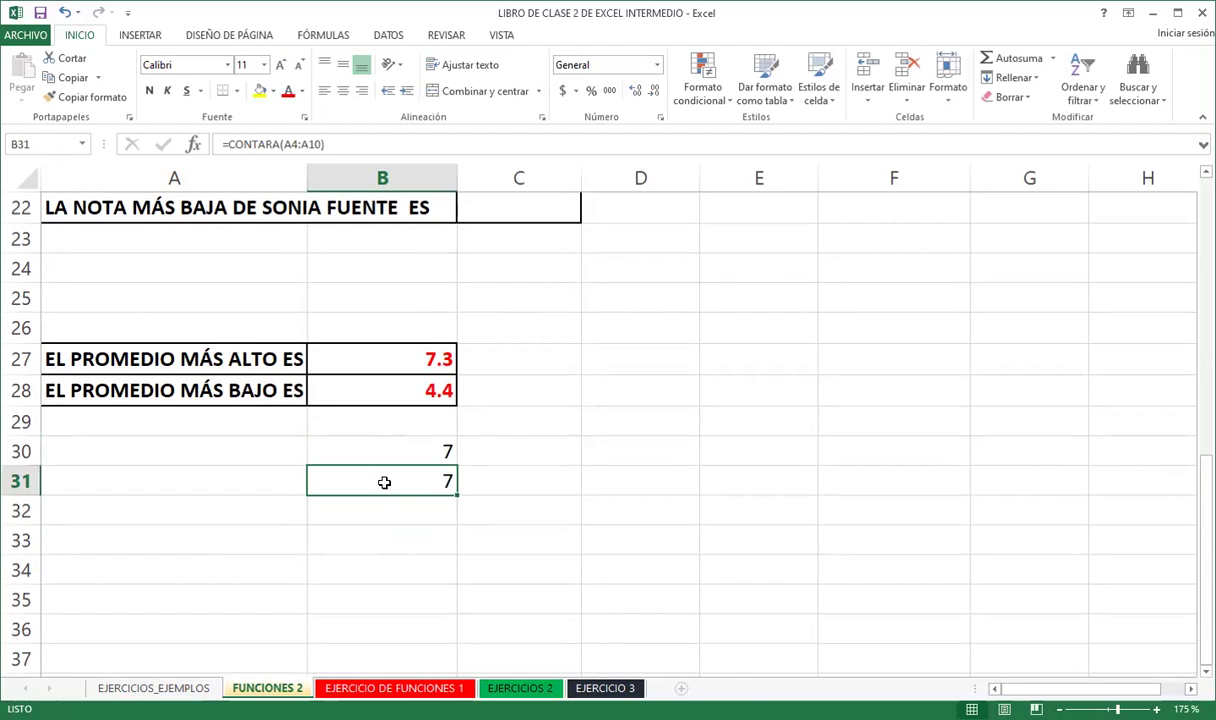
pyautogui.click(389, 446)
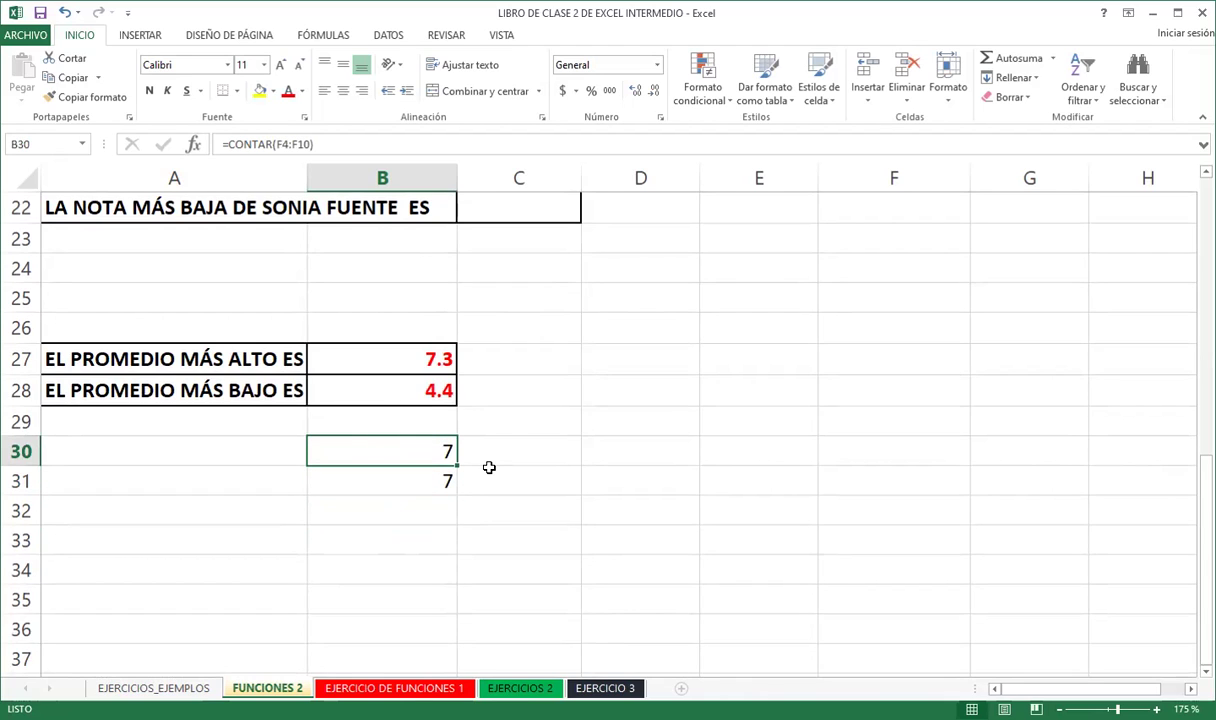
pyautogui.click(412, 480)
pyautogui.scroll(2, 233, 426)
pyautogui.scroll(5, 220, 385)
pyautogui.moveTo(239, 299); pyautogui.dragTo(247, 475)
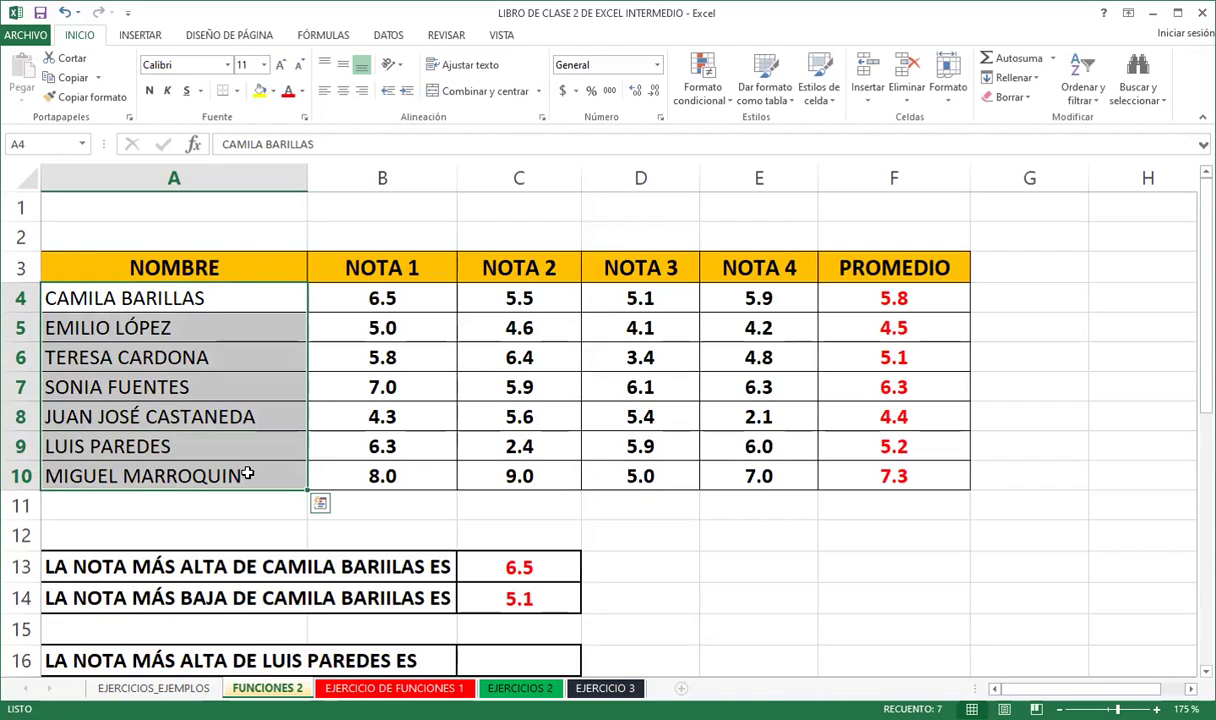
pyautogui.scroll(-9, 330, 380)
pyautogui.click(364, 314)
pyautogui.scroll(4, 309, 331)
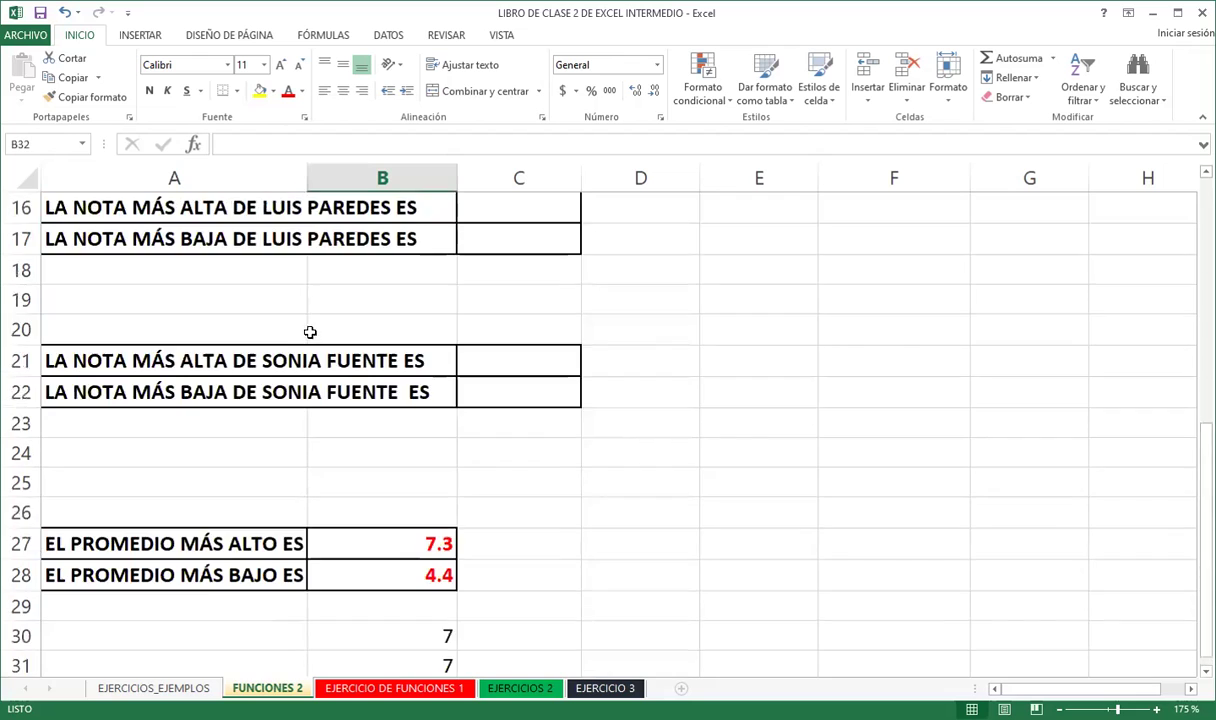
pyautogui.scroll(5, 254, 339)
pyautogui.click(256, 333)
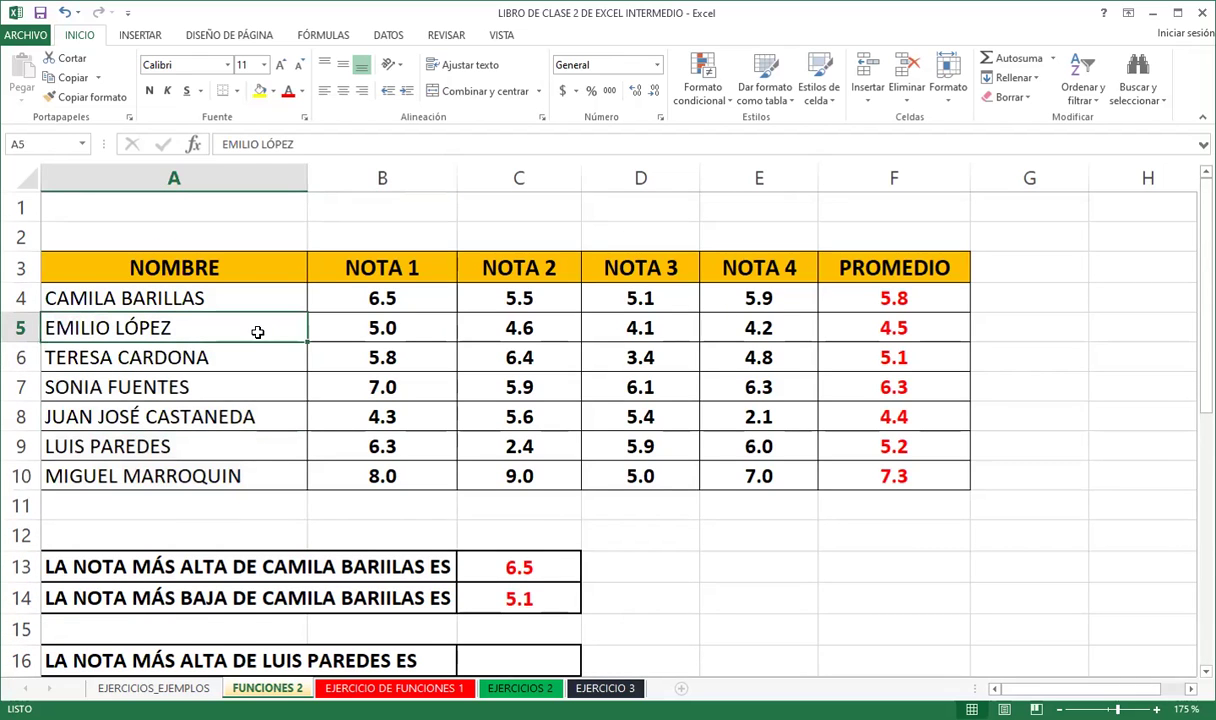
pyautogui.press('End')
pyautogui.click(258, 383)
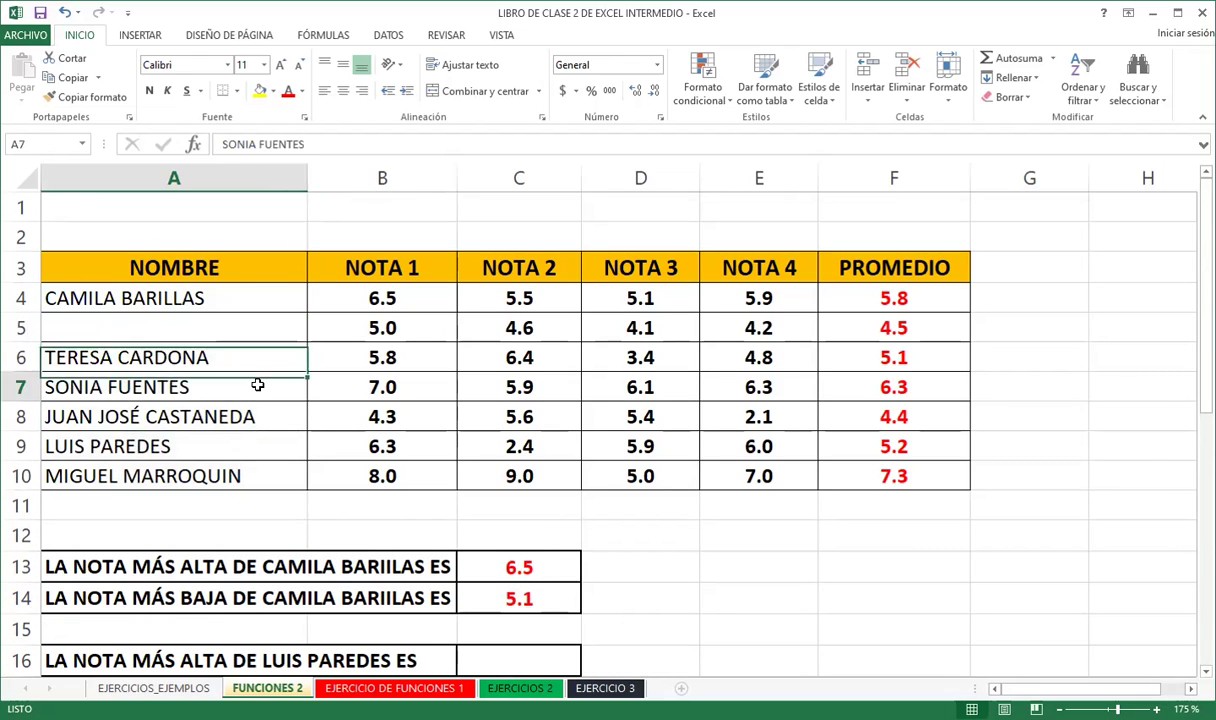
pyautogui.scroll(-3, 258, 423)
pyautogui.scroll(-5, 320, 460)
pyautogui.click(366, 394)
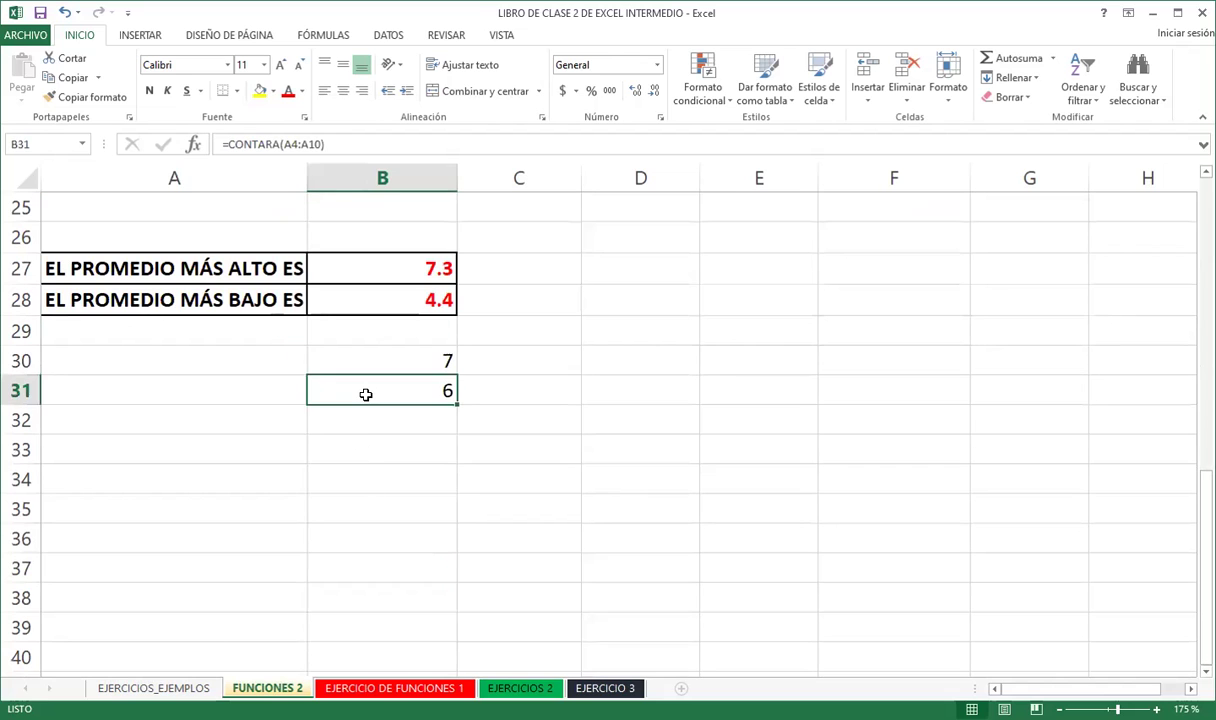
pyautogui.scroll(1, 578, 378)
pyautogui.scroll(6, 632, 326)
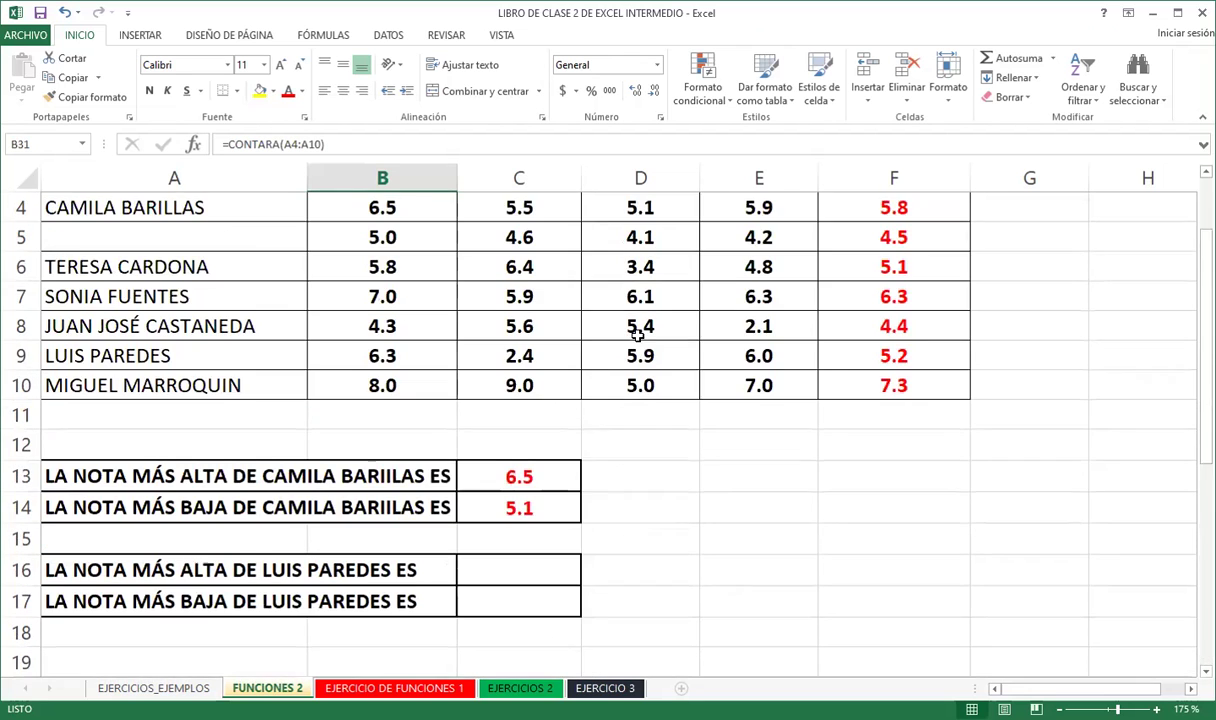
pyautogui.scroll(1, 869, 315)
# Replace F5's 4.5 average with the text fggfdg and check the B30 and B31 counts
pyautogui.click(865, 321)
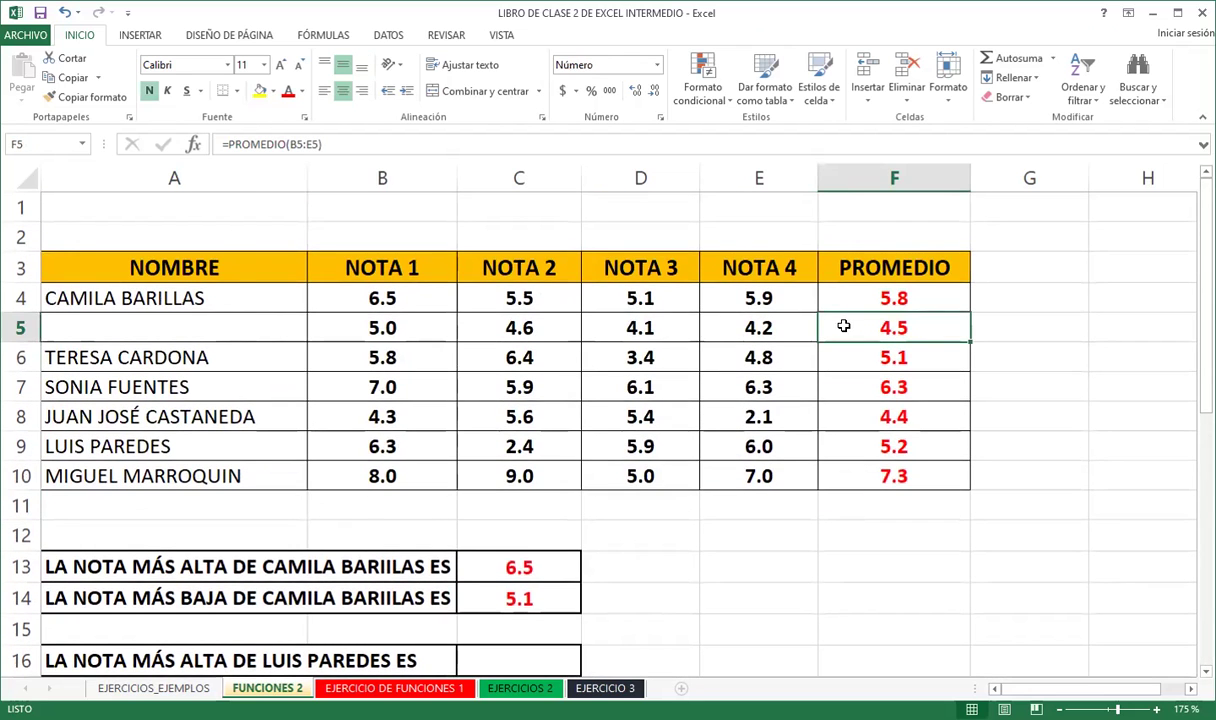
pyautogui.write('fggfdg')
pyautogui.click(866, 477)
pyautogui.scroll(-7, 497, 565)
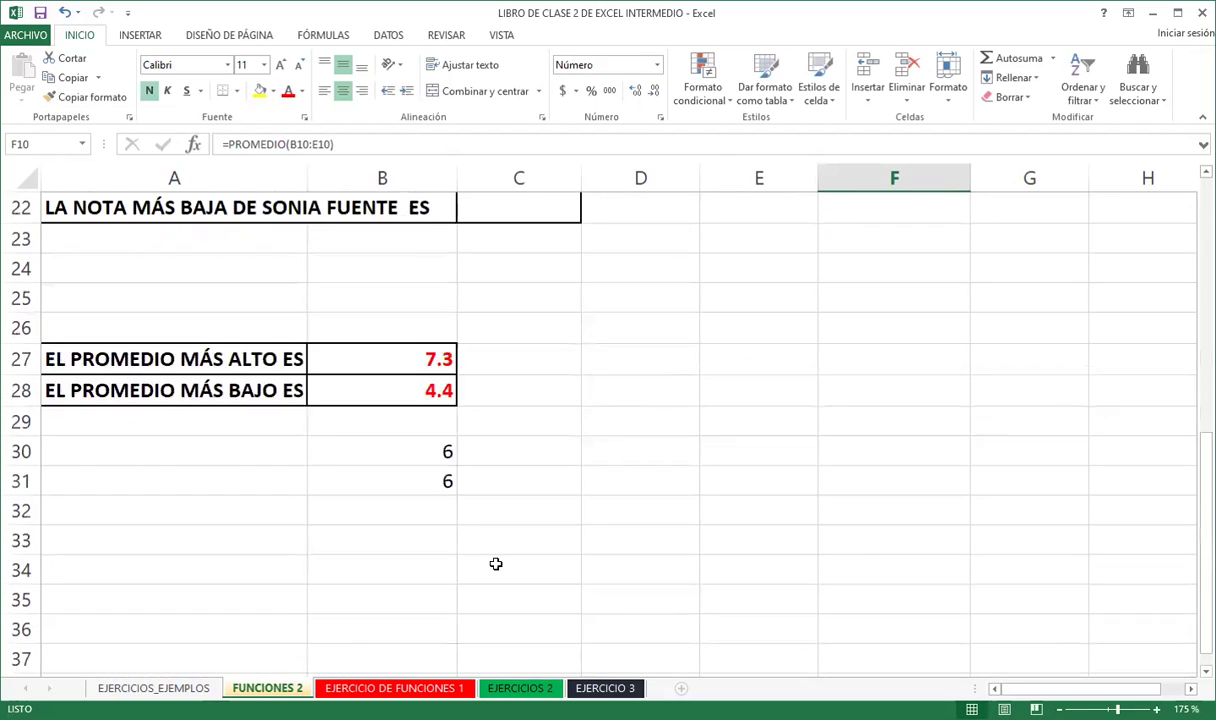
pyautogui.scroll(-1, 420, 460)
pyautogui.click(366, 361)
pyautogui.click(369, 393)
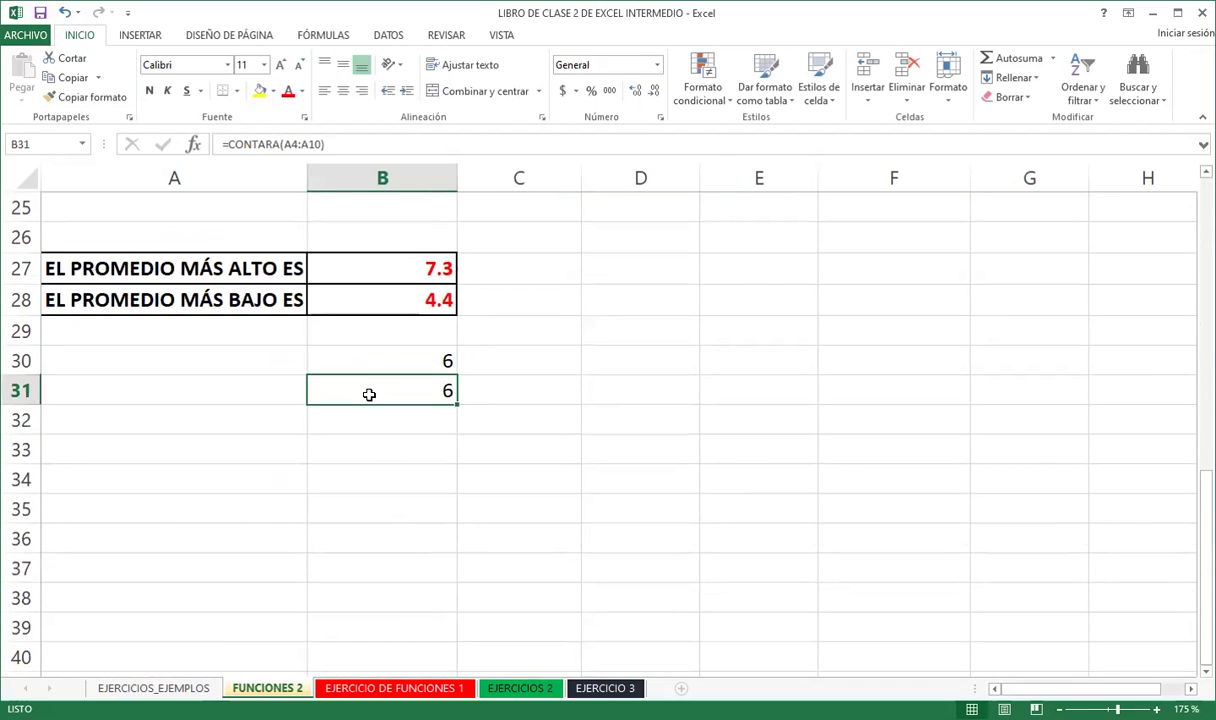
pyautogui.click(388, 356)
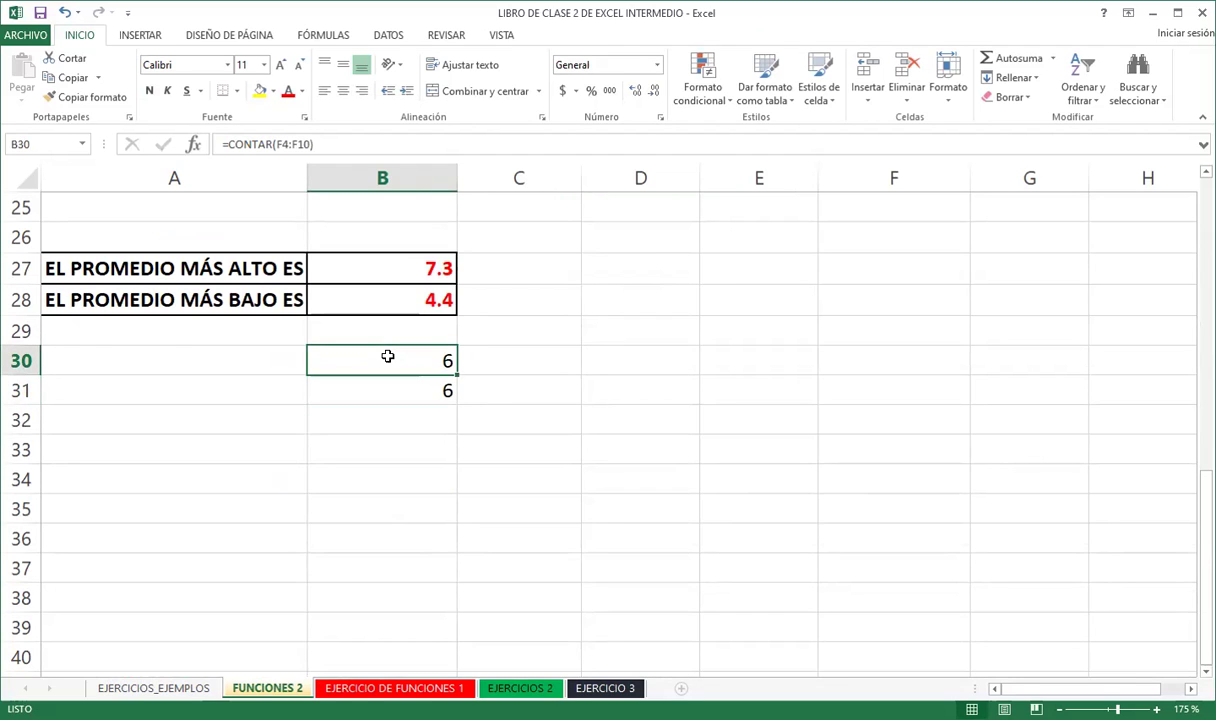
pyautogui.click(388, 388)
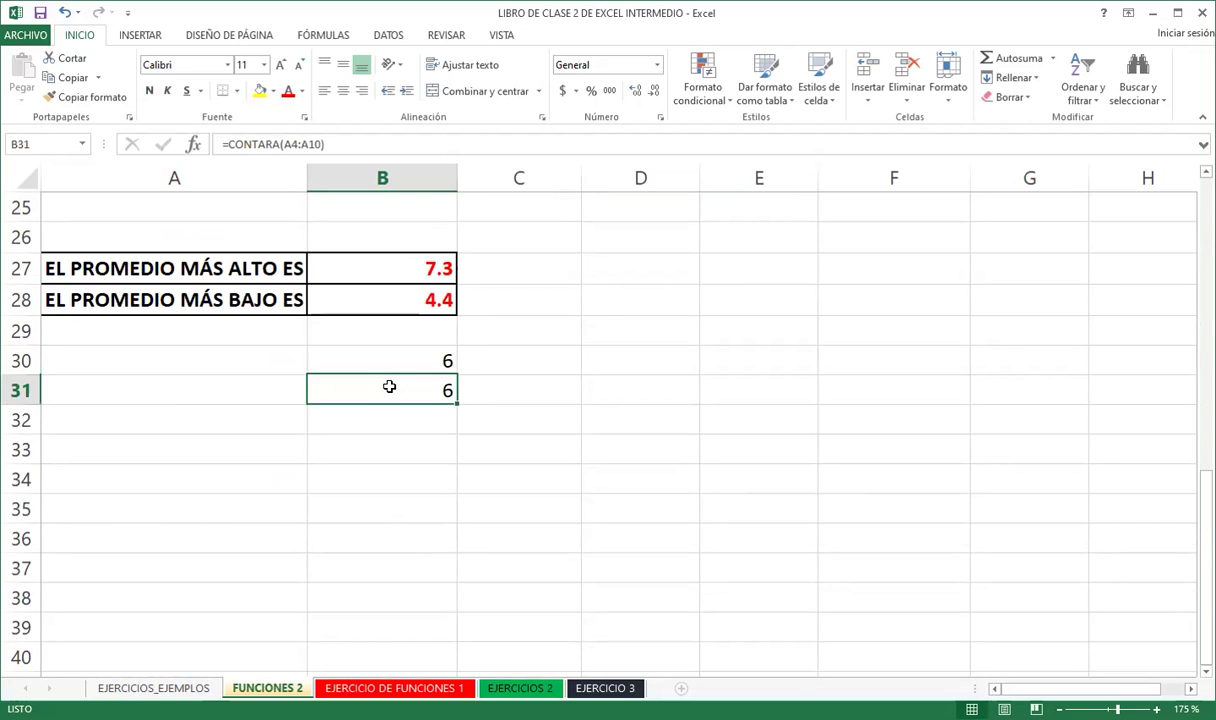
pyautogui.scroll(4, 326, 358)
pyautogui.scroll(4, 326, 358)
# Enter the number 5454353 in A5 so B31's name count returns to 7
pyautogui.click(283, 332)
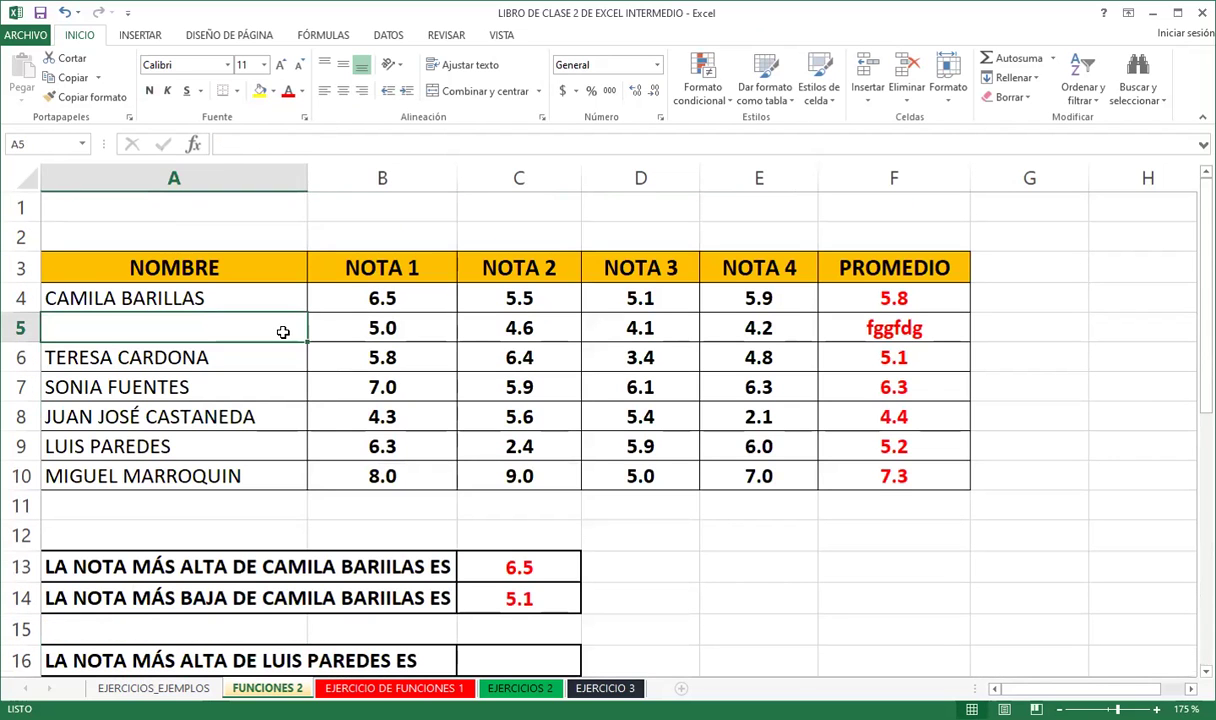
pyautogui.write('5454353')
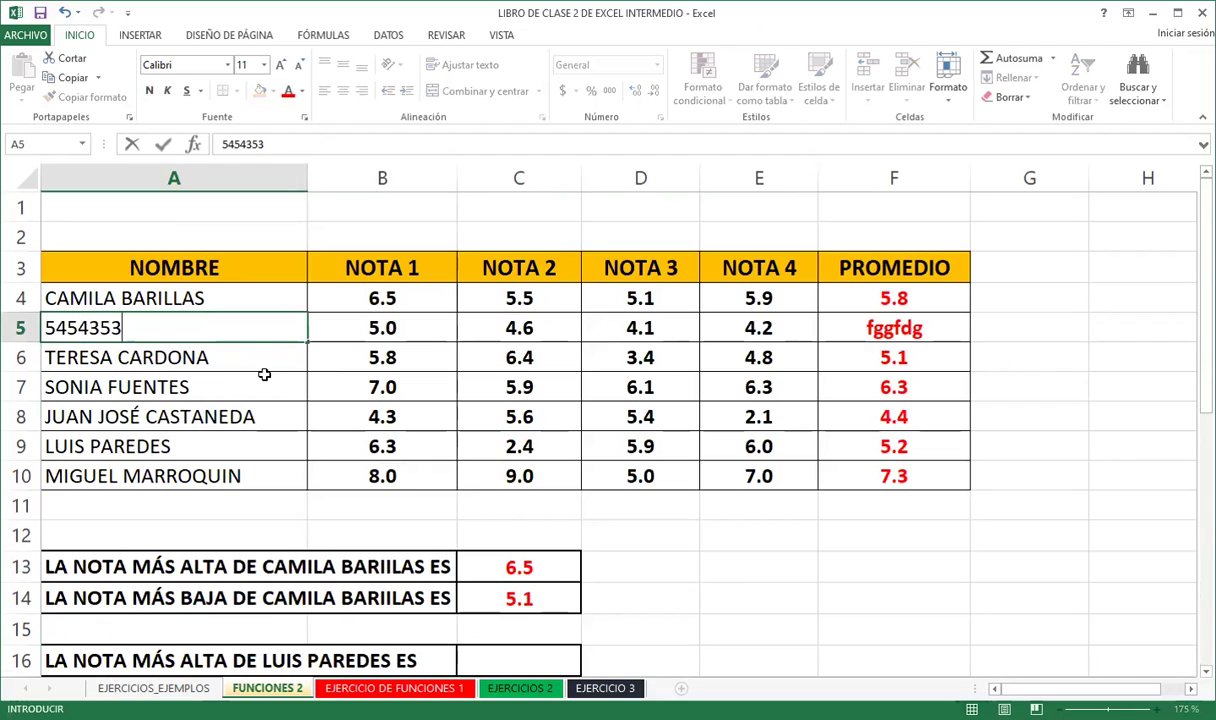
pyautogui.click(275, 390)
pyautogui.scroll(-7, 303, 455)
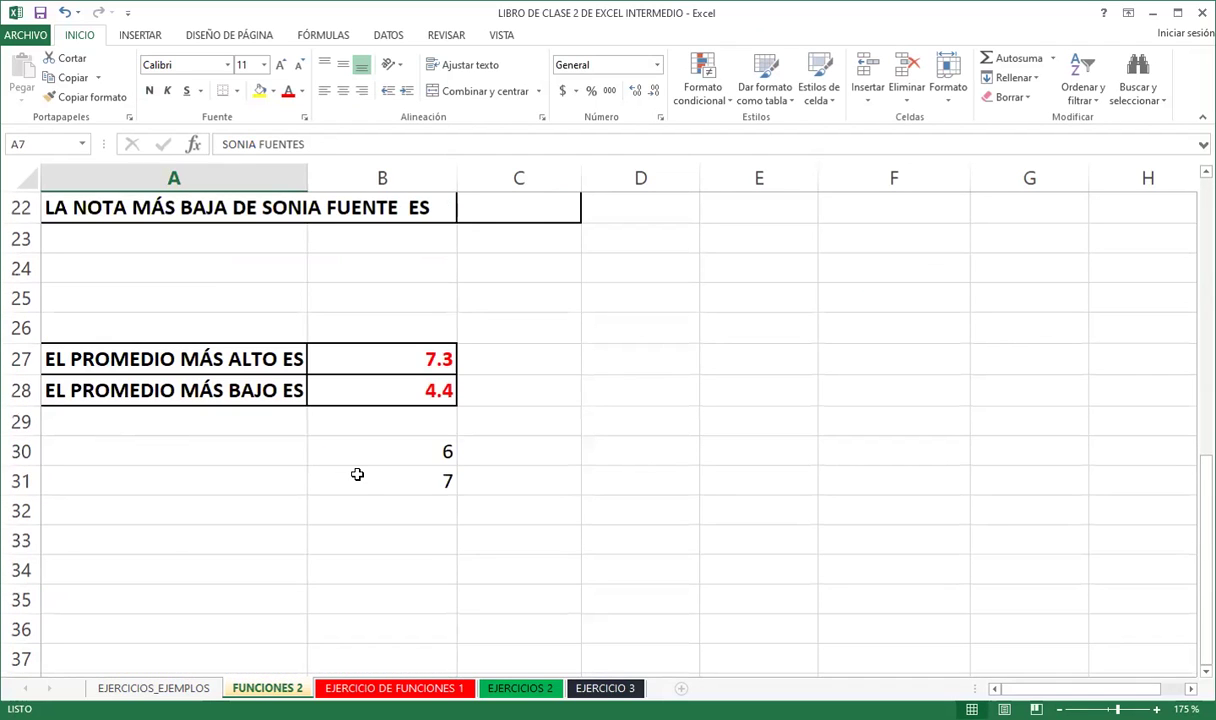
pyautogui.click(355, 484)
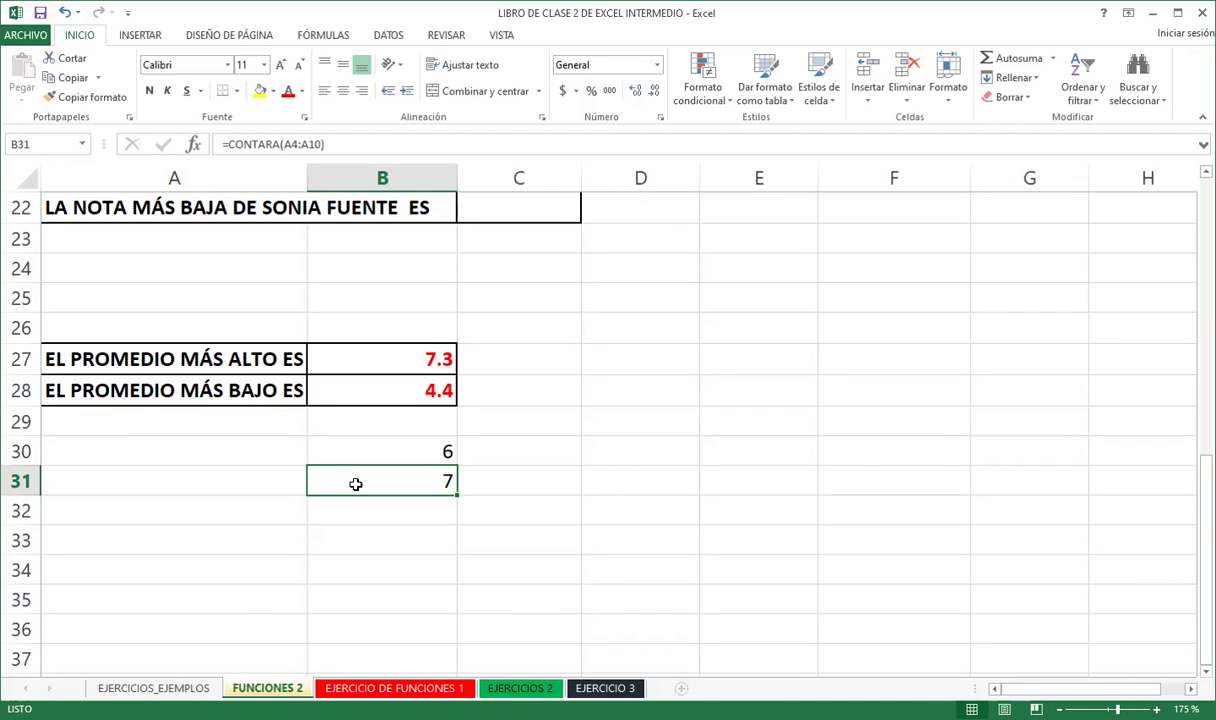
# Compare the number in A5 with the name in A4 and recheck both counts
pyautogui.scroll(5, 358, 478)
pyautogui.scroll(2, 484, 415)
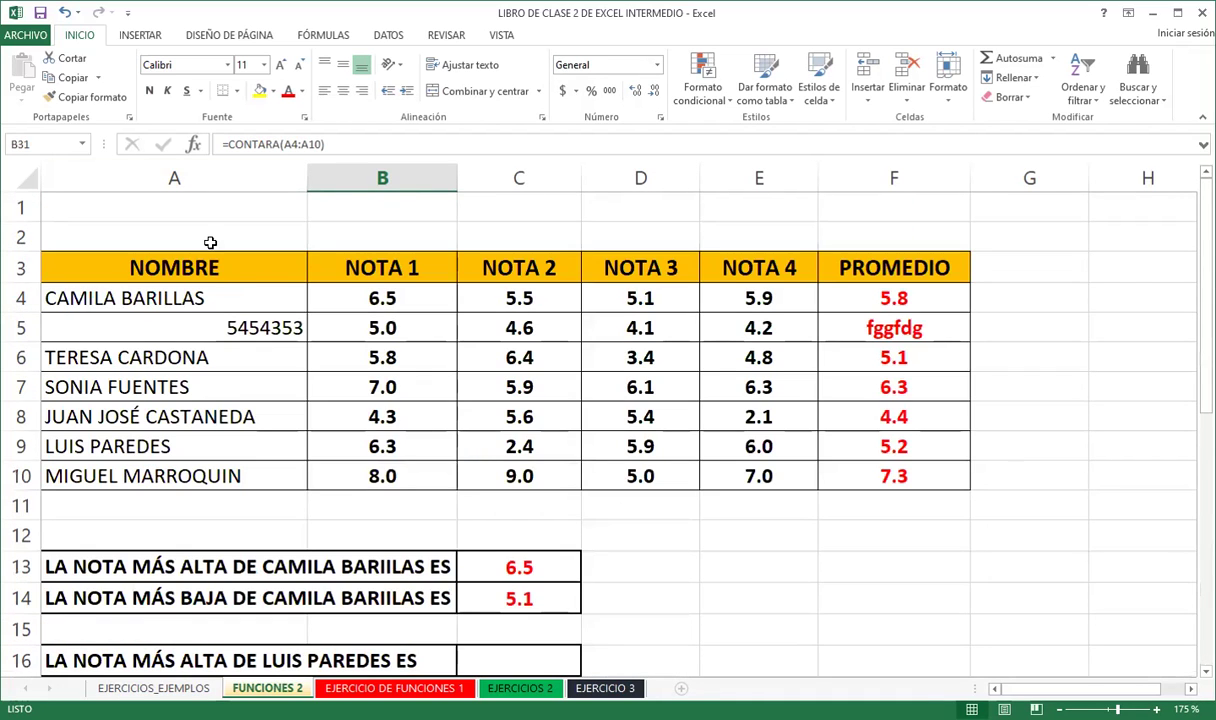
pyautogui.click(218, 327)
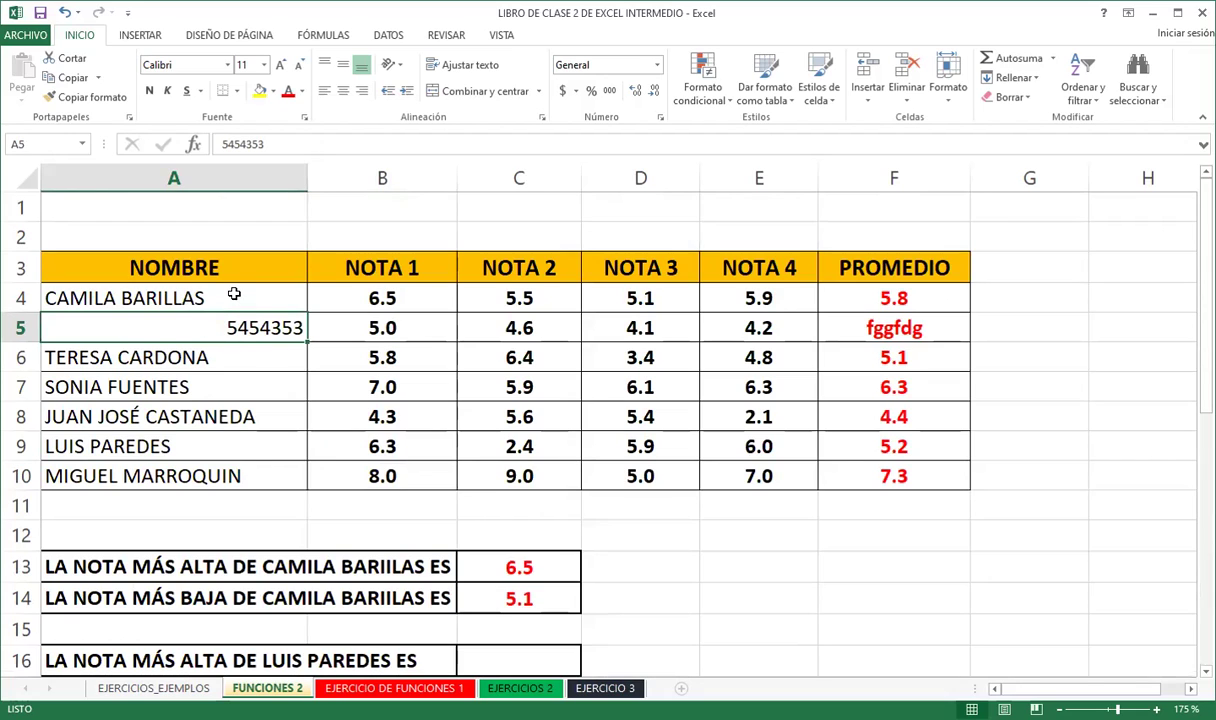
pyautogui.click(233, 301)
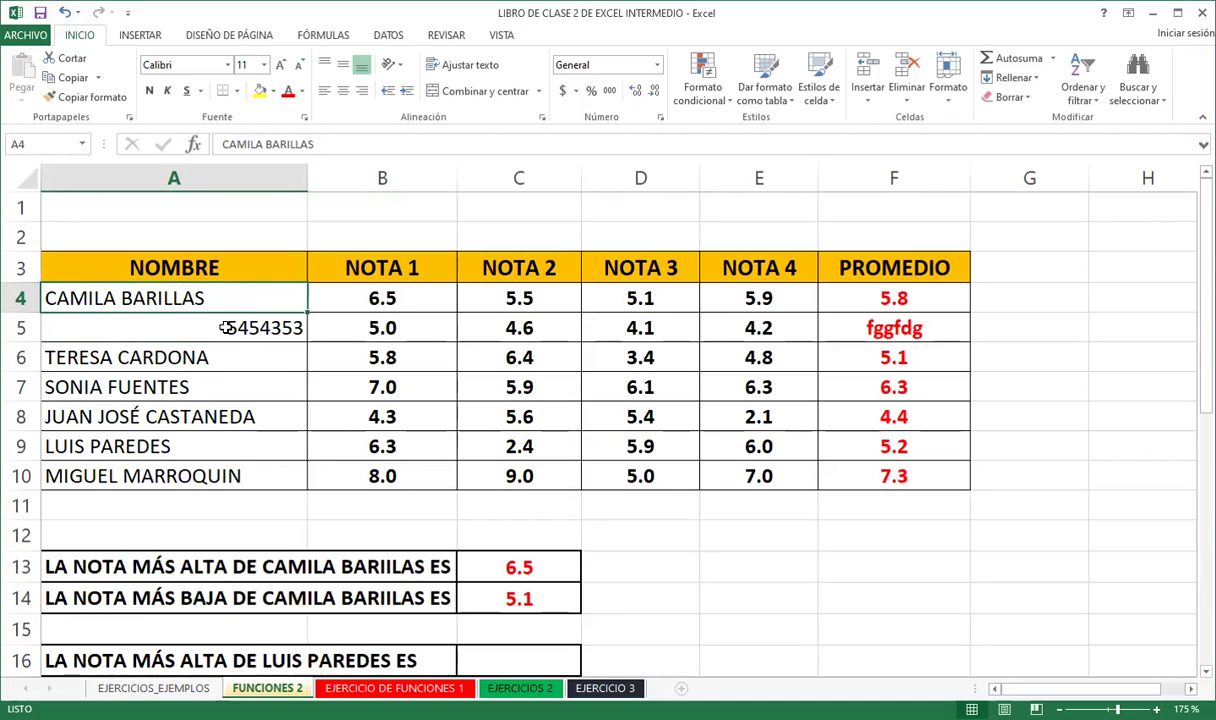
pyautogui.scroll(-1, 259, 378)
pyautogui.scroll(-7, 259, 378)
pyautogui.scroll(-1, 258, 391)
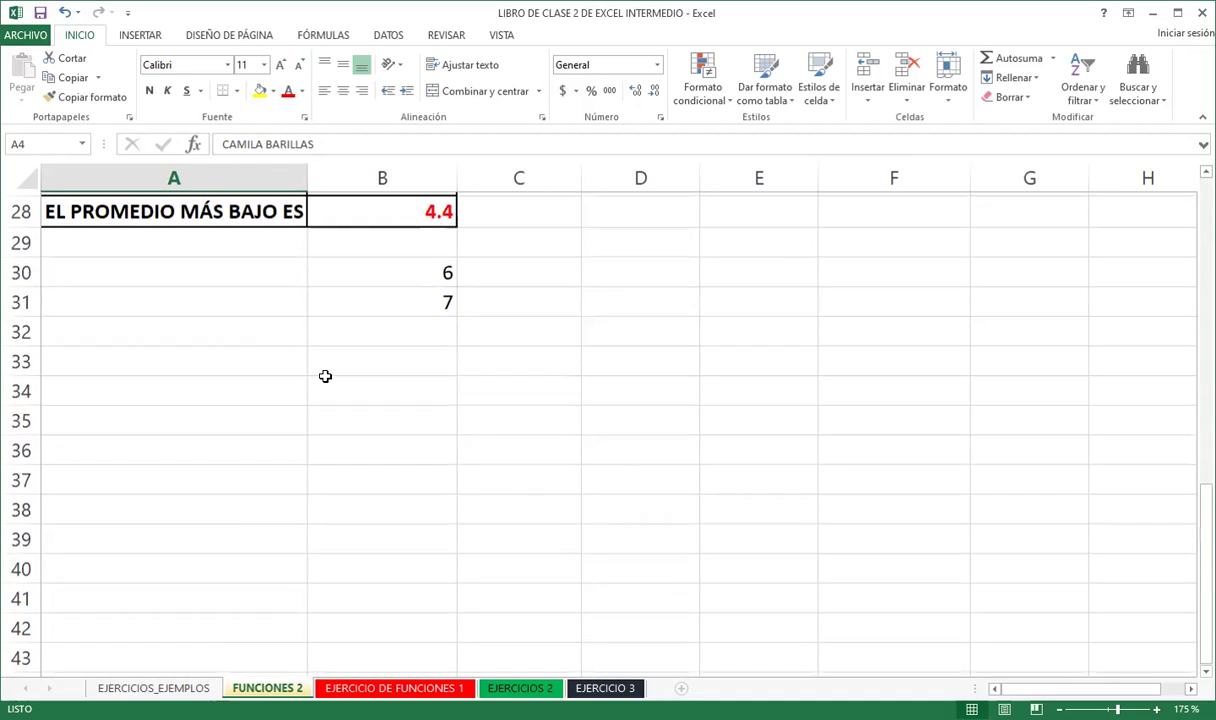
pyautogui.click(343, 301)
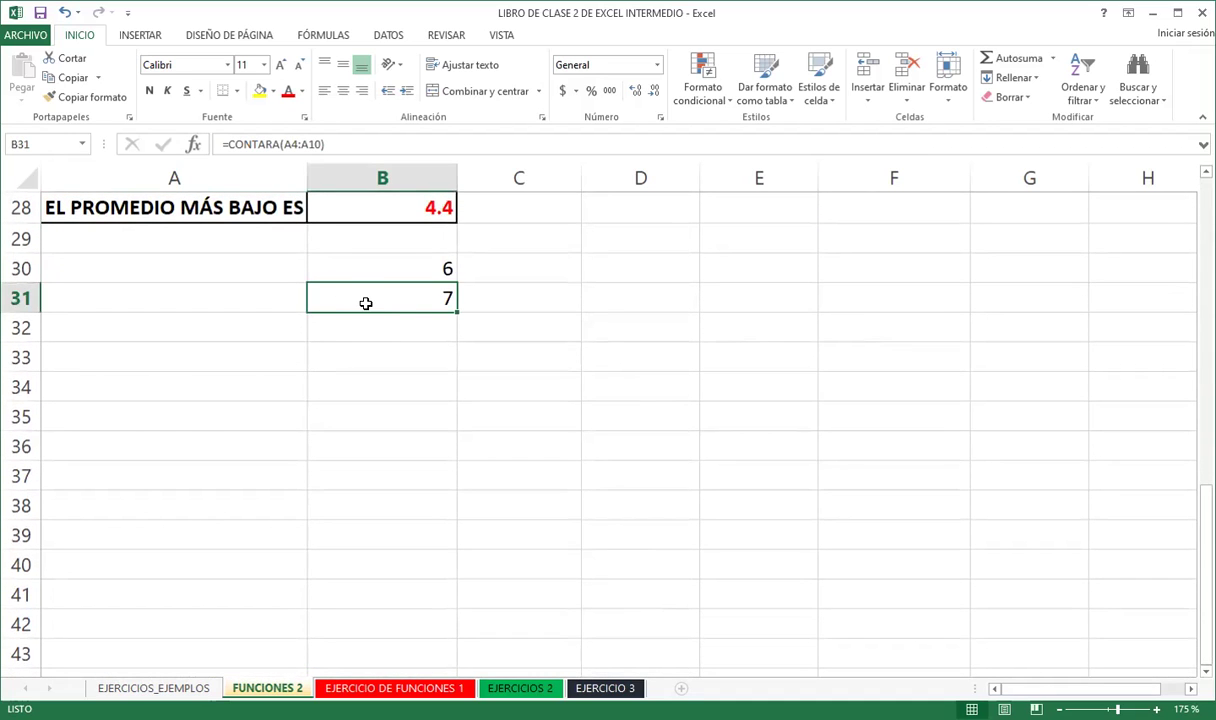
pyautogui.click(380, 261)
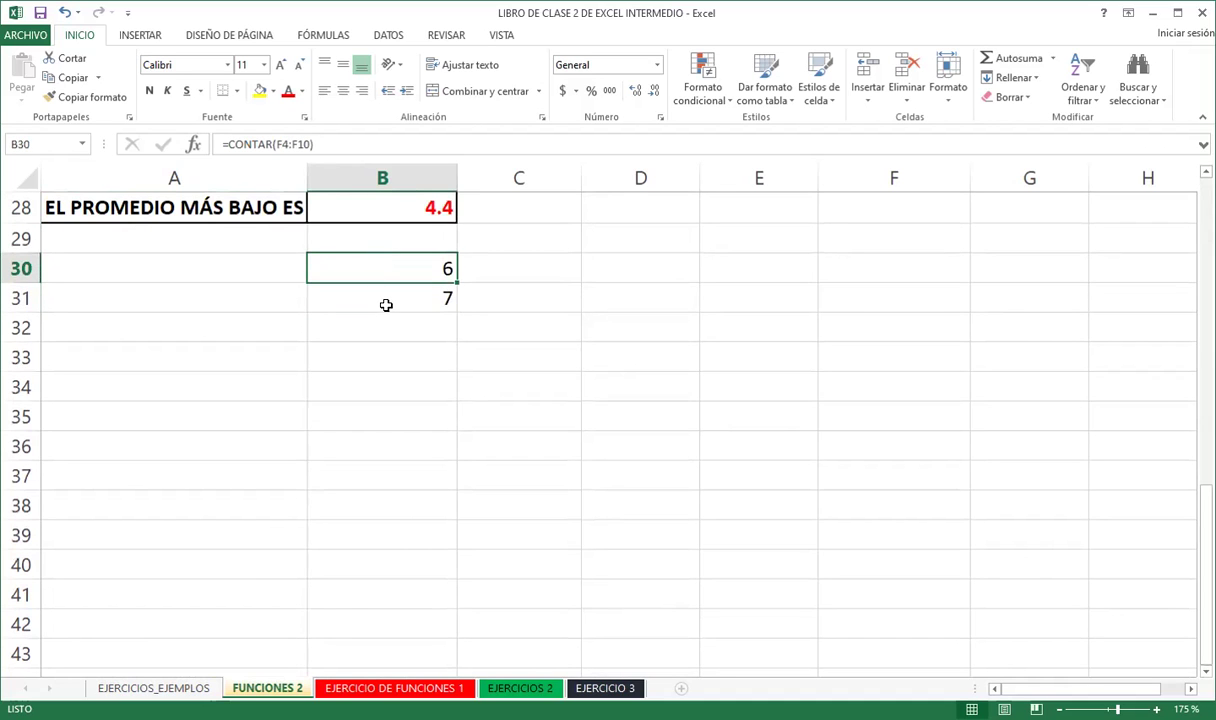
pyautogui.scroll(2, 396, 320)
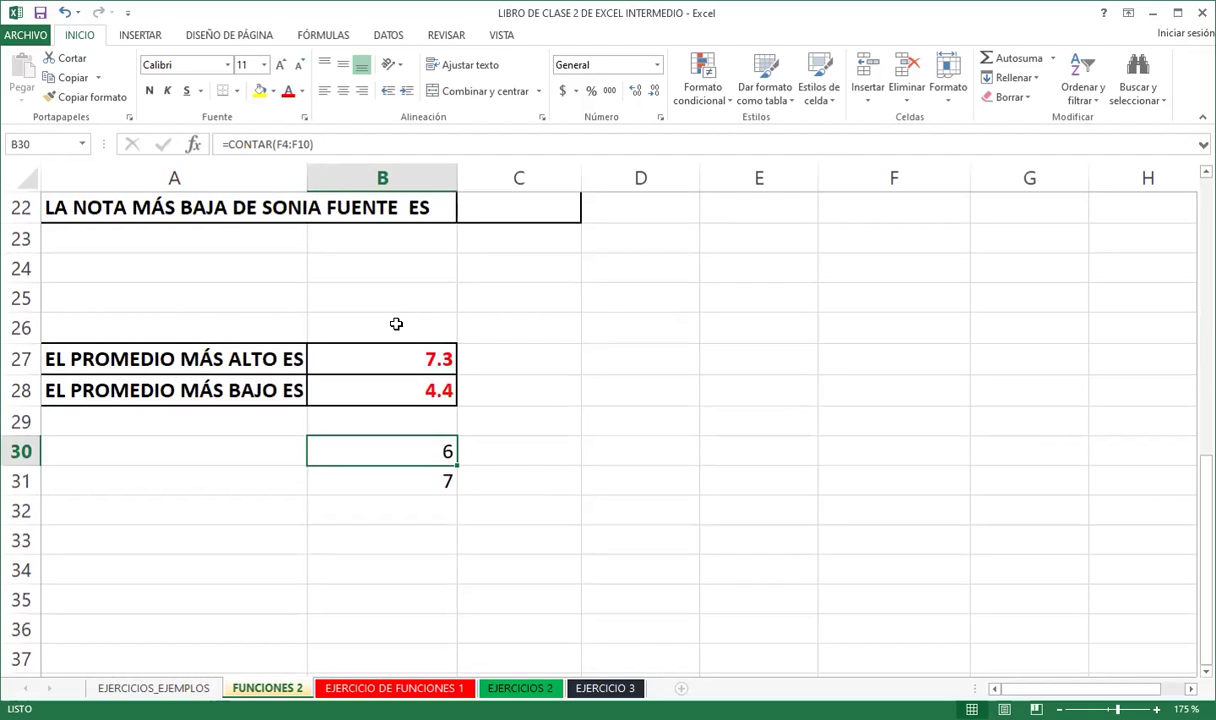
pyautogui.click(393, 511)
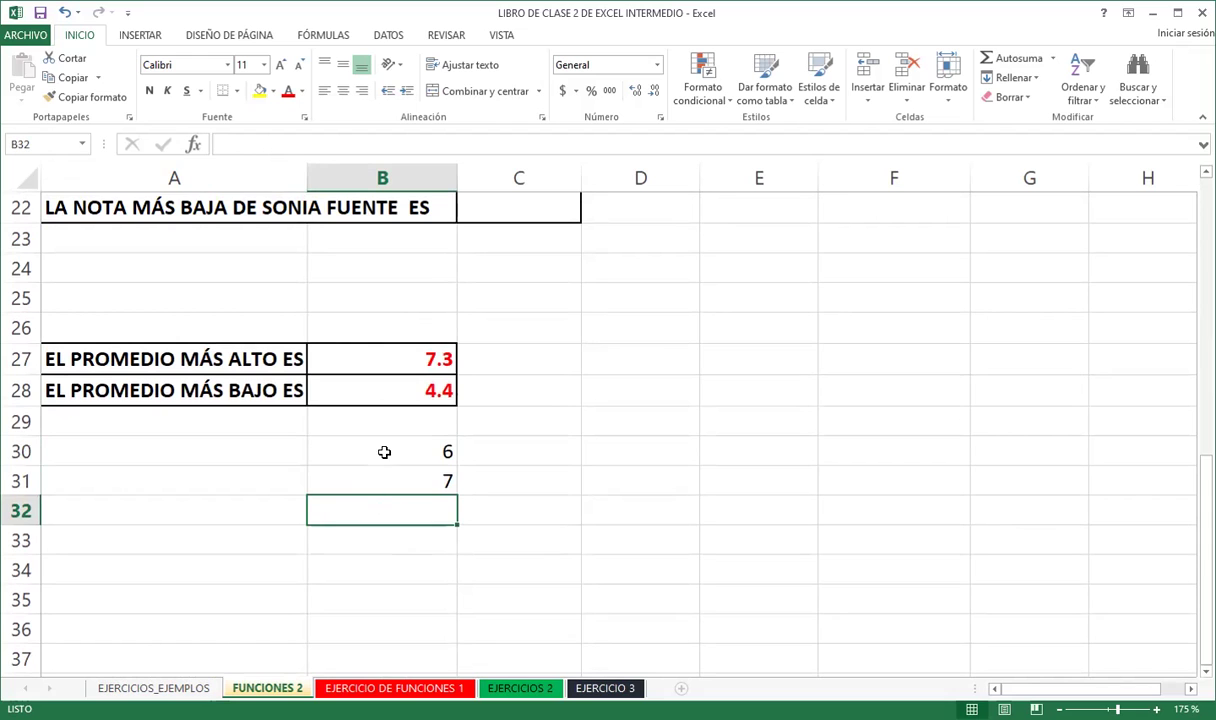
# Delete the B30:B31 counts, then undo with Ctrl+Z to restore the original data
pyautogui.moveTo(383, 451); pyautogui.dragTo(386, 478)
pyautogui.press('Delete')
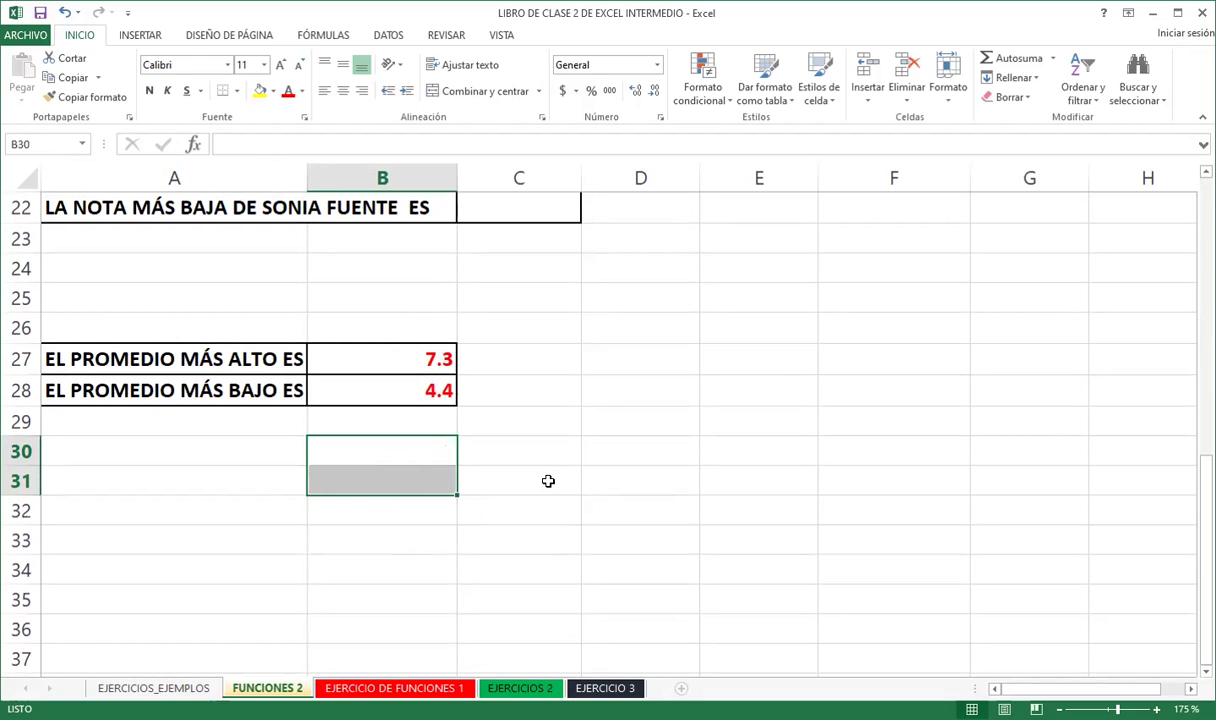
pyautogui.click(548, 480)
pyautogui.scroll(7, 411, 520)
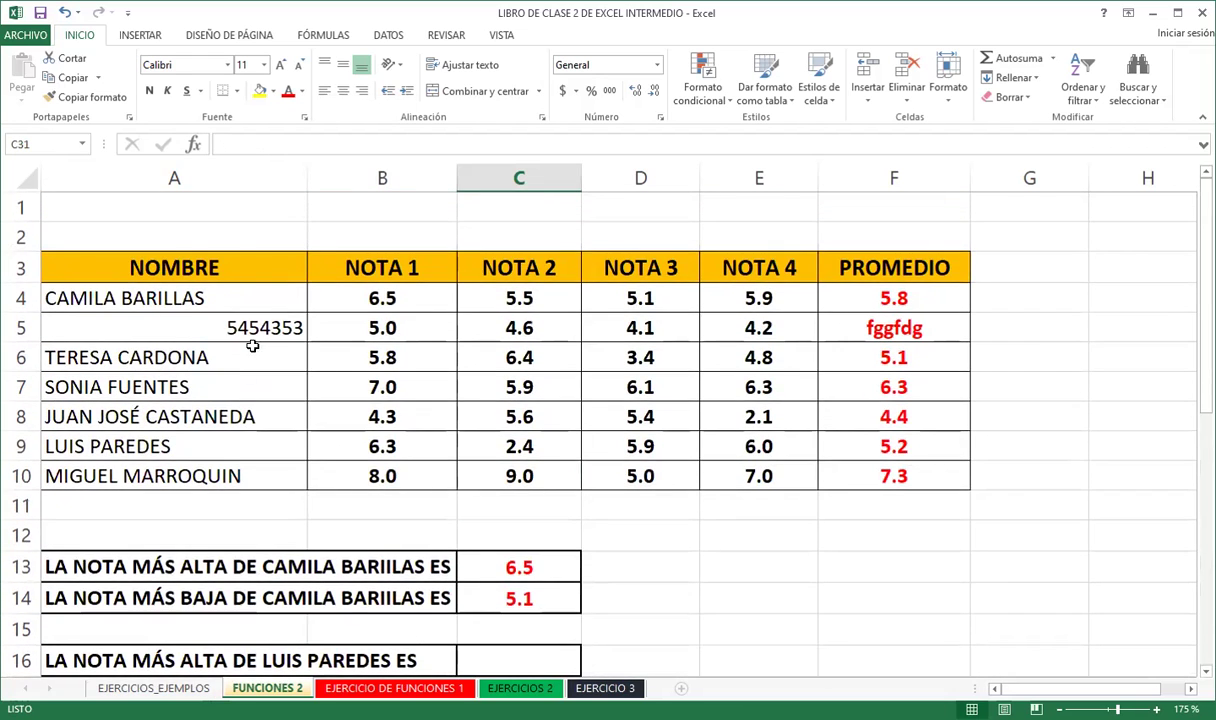
pyautogui.hotkey('ctrl', 'z')
pyautogui.hotkey('ctrl', 'z')
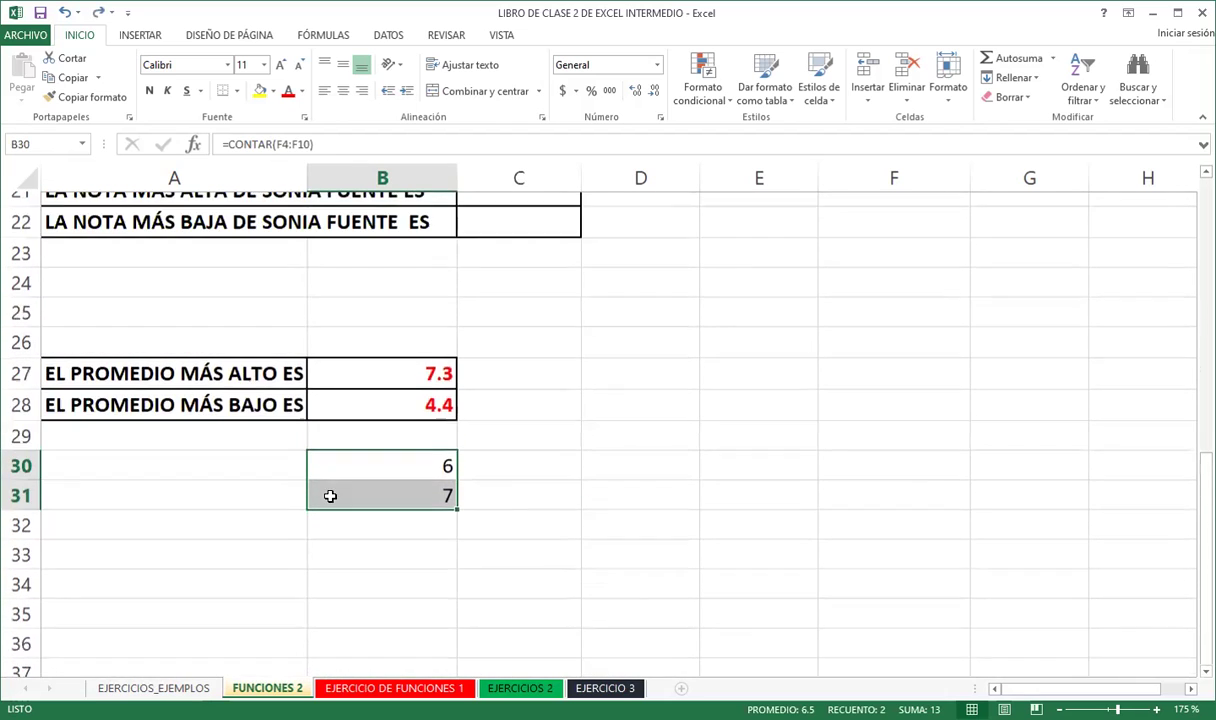
pyautogui.hotkey('ctrl', 'z')
pyautogui.hotkey('ctrl', 'z')
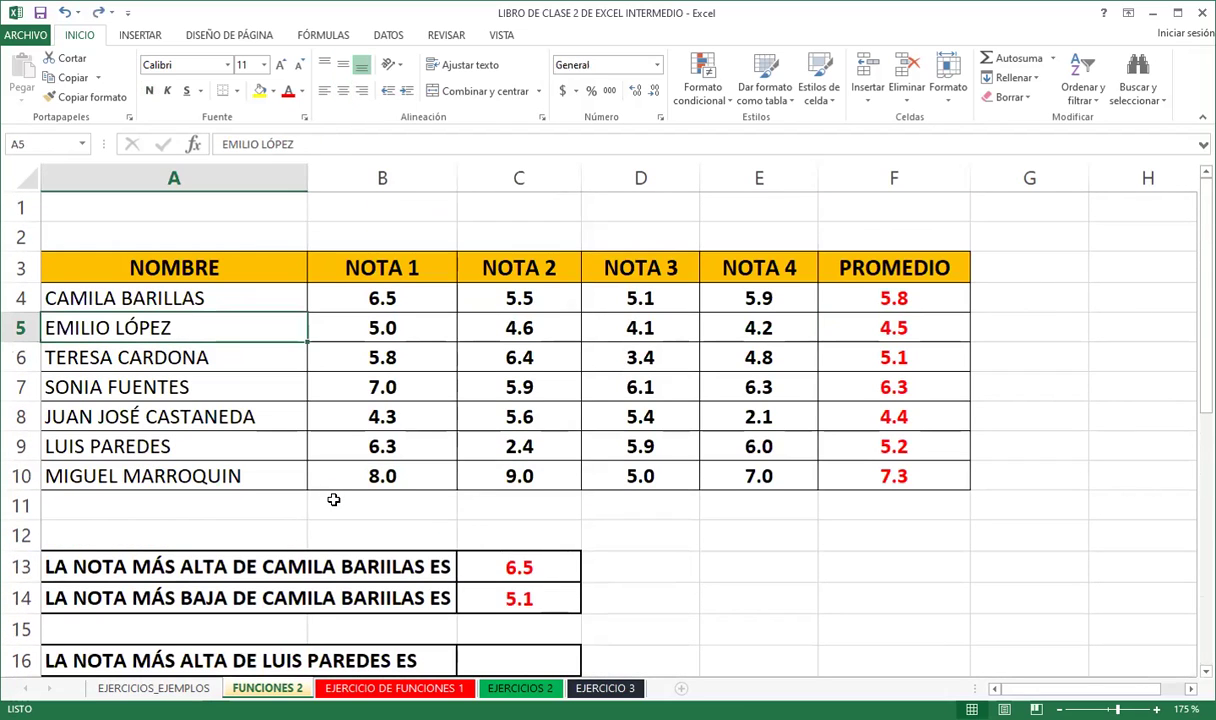
pyautogui.click(565, 533)
pyautogui.scroll(-3, 565, 533)
pyautogui.scroll(-4, 394, 608)
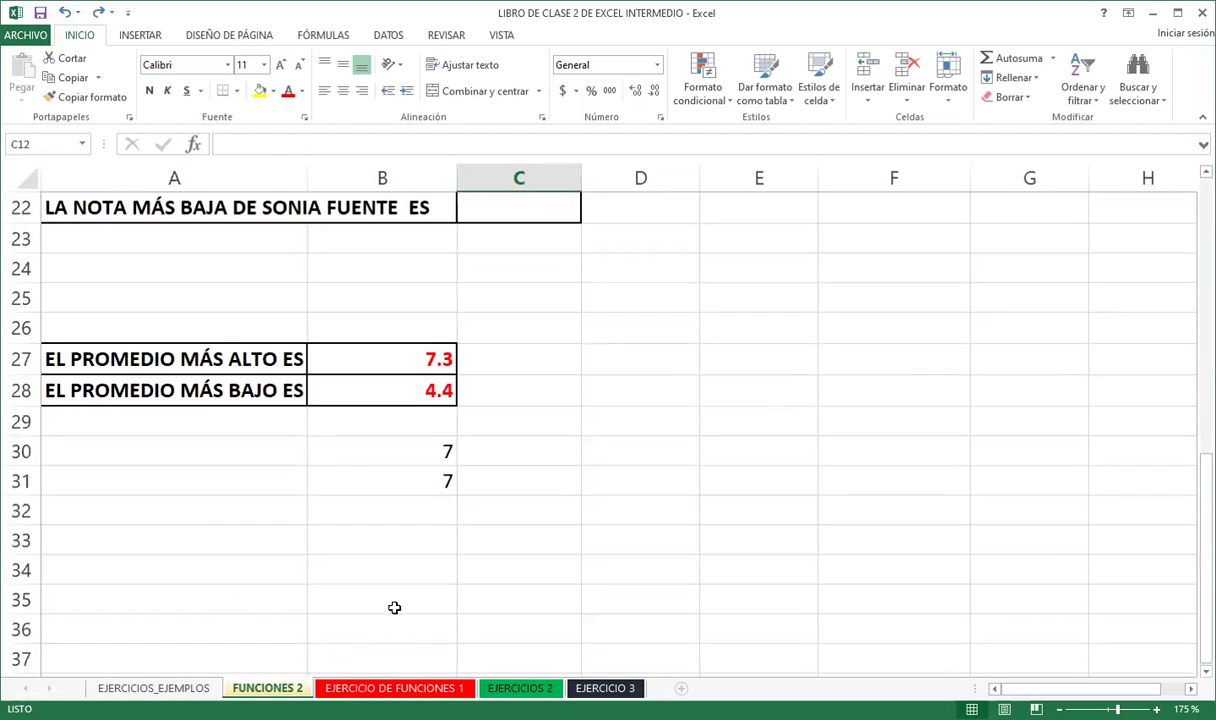
# On sheet EJERCICIO DE FUNCIONES 1, enter =SUMA(B4:G4) in H4 for EL SALVADOR's total
pyautogui.click(375, 688)
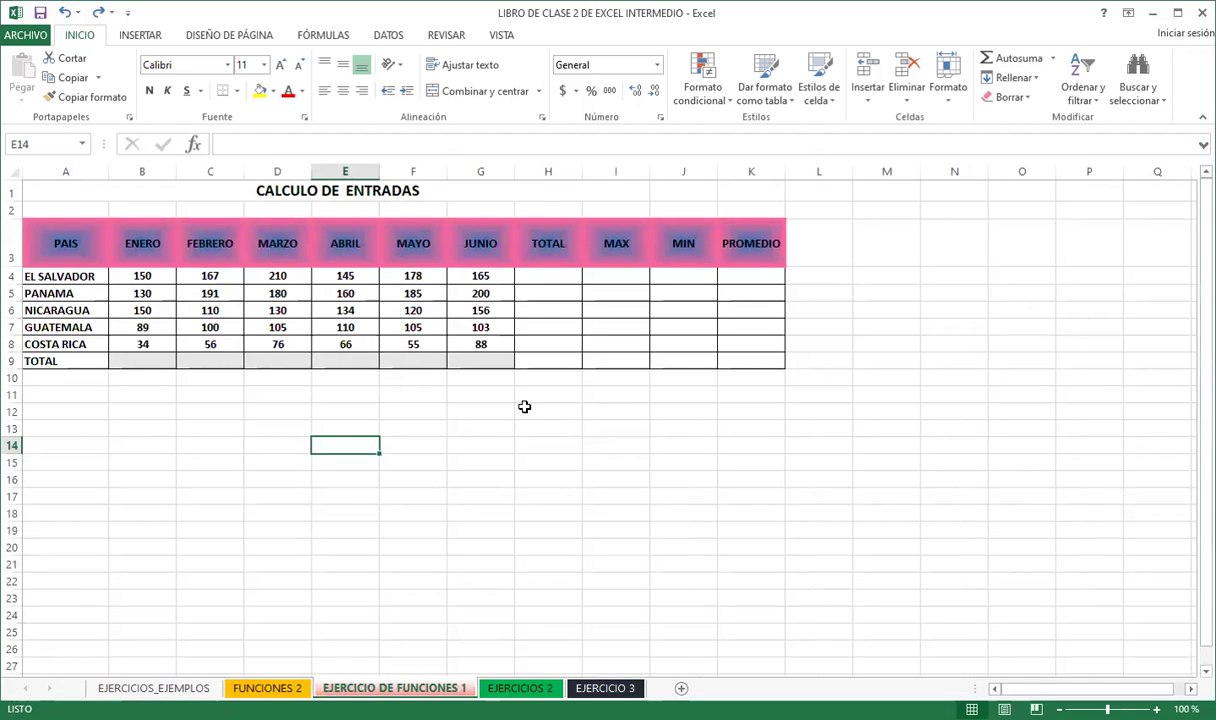
pyautogui.click(541, 434)
pyautogui.click(535, 276)
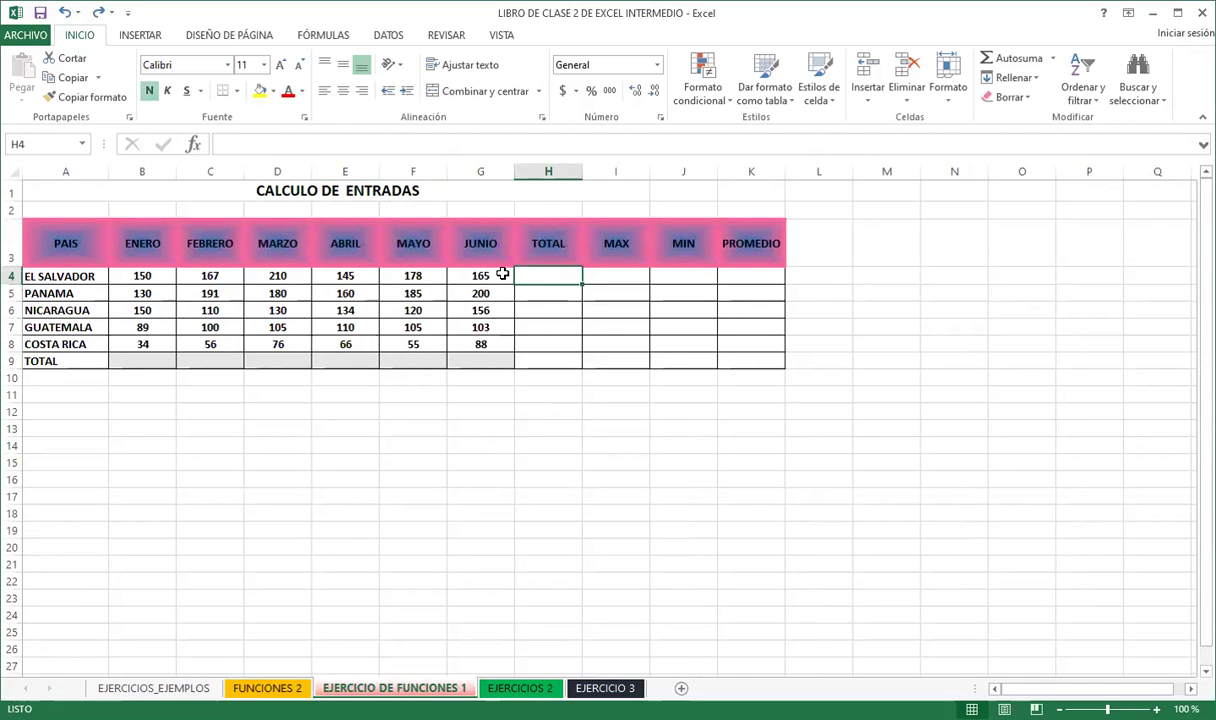
pyautogui.keyDown('ctrl'); pyautogui.scroll(2, 455, 459); pyautogui.keyUp('ctrl')
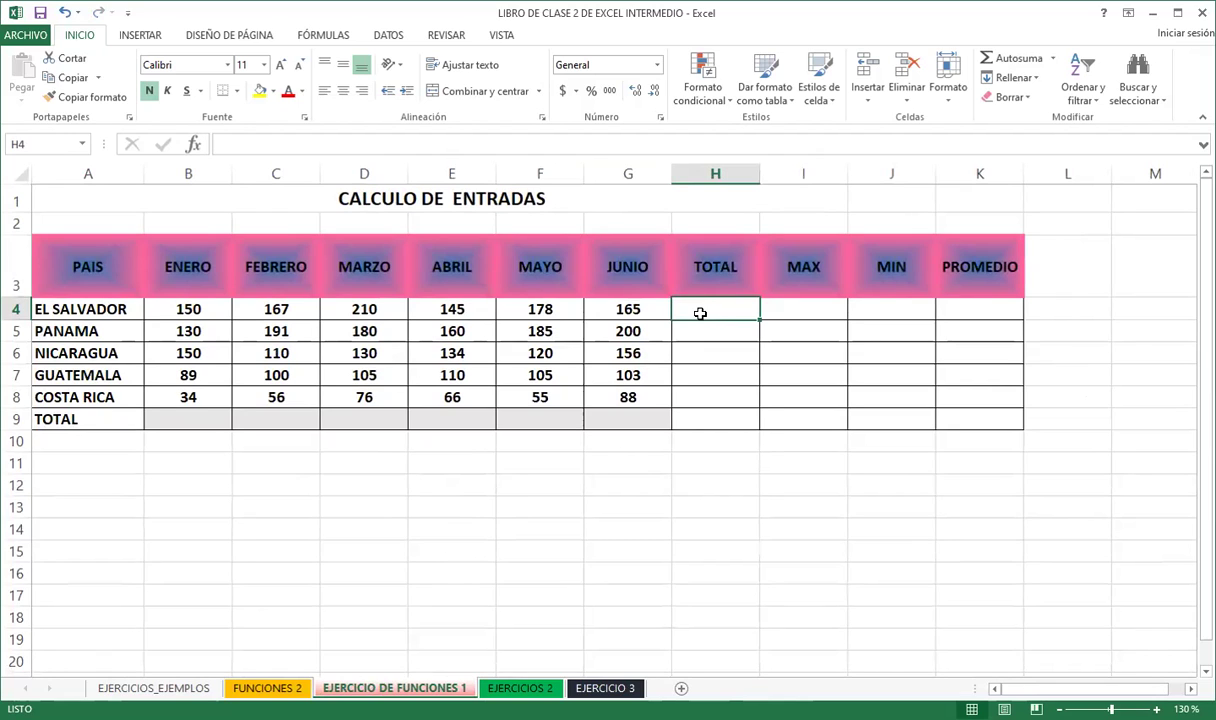
pyautogui.write('=')
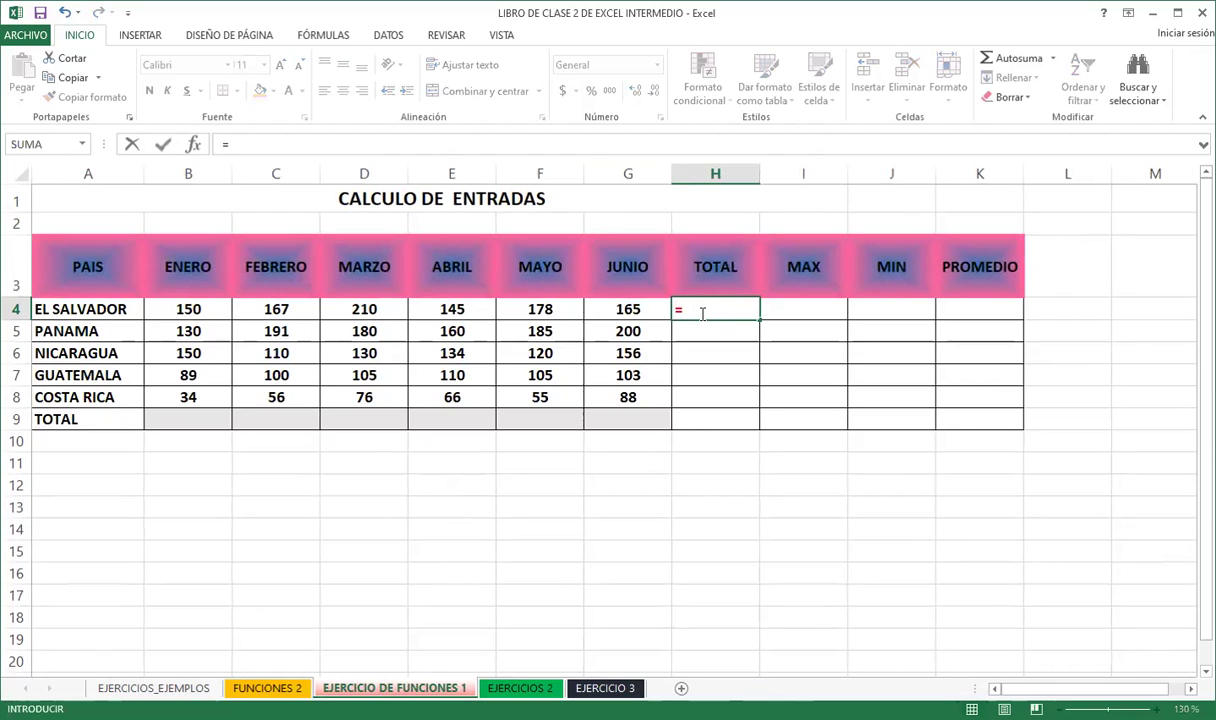
pyautogui.write('su')
pyautogui.press('Down')
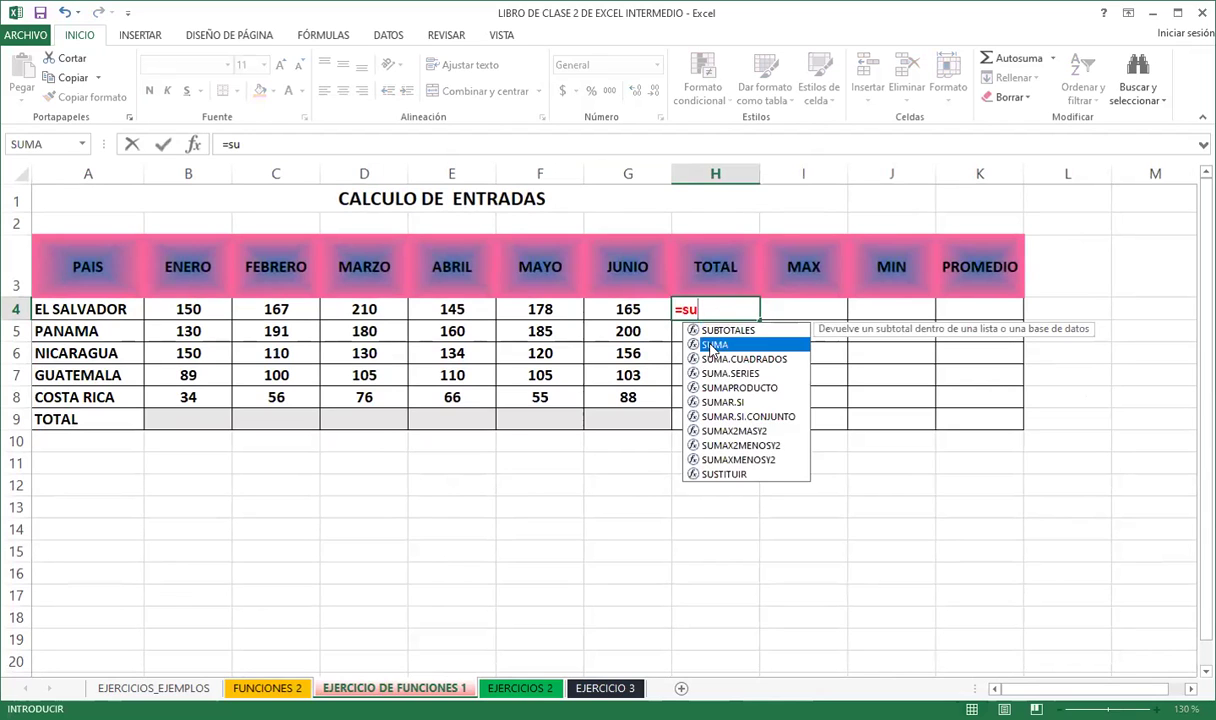
pyautogui.press('Tab')
pyautogui.moveTo(186, 309); pyautogui.dragTo(628, 309)
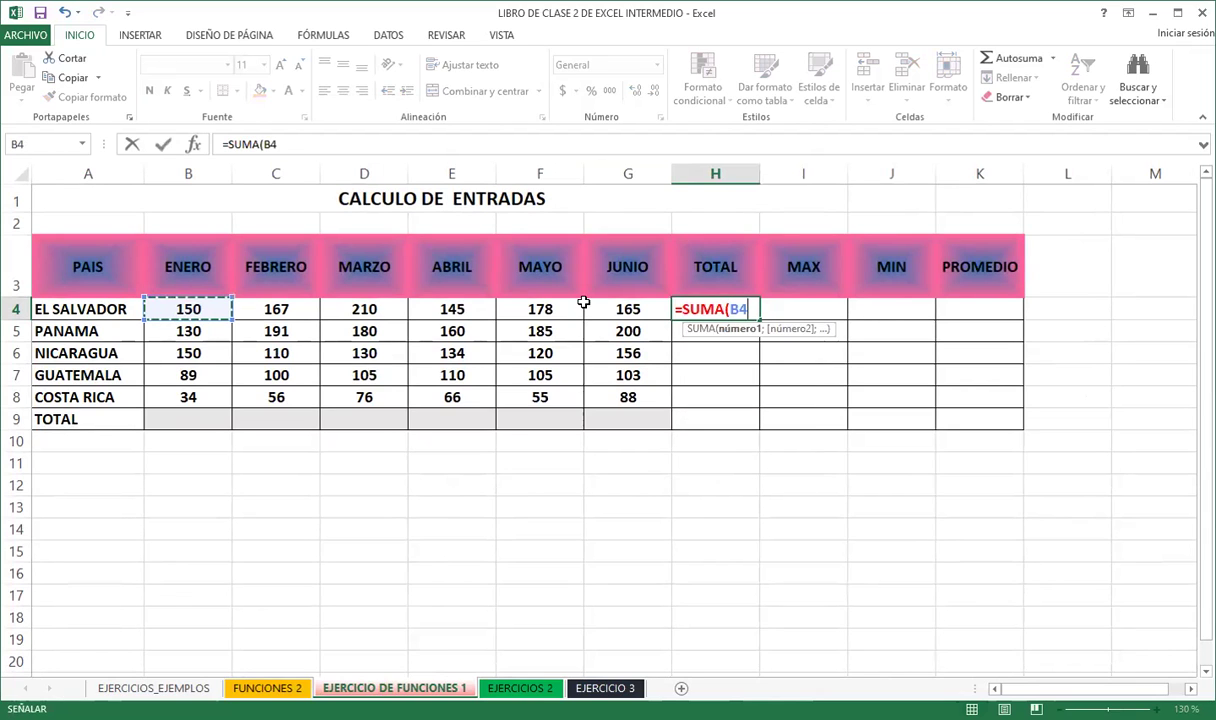
pyautogui.press('Return')
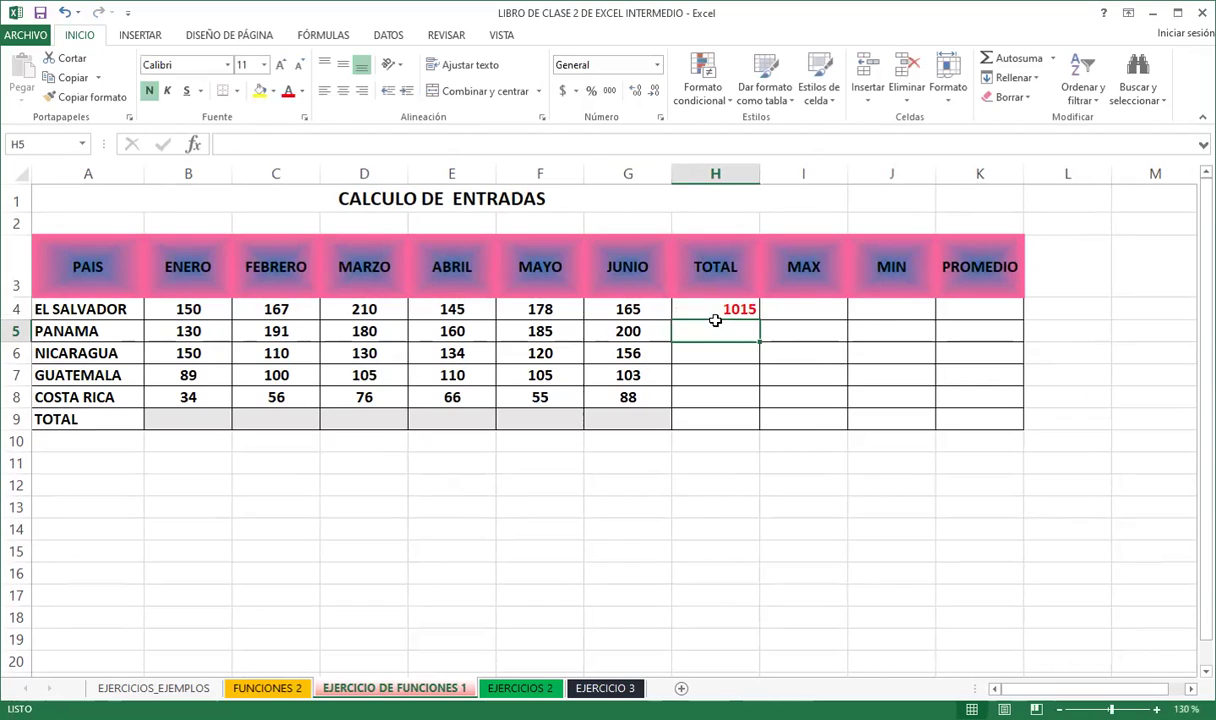
# Fill the SUMA formula down from H4 to H8 and verify the country totals
pyautogui.click(716, 315)
pyautogui.moveTo(759, 320); pyautogui.dragTo(746, 399)
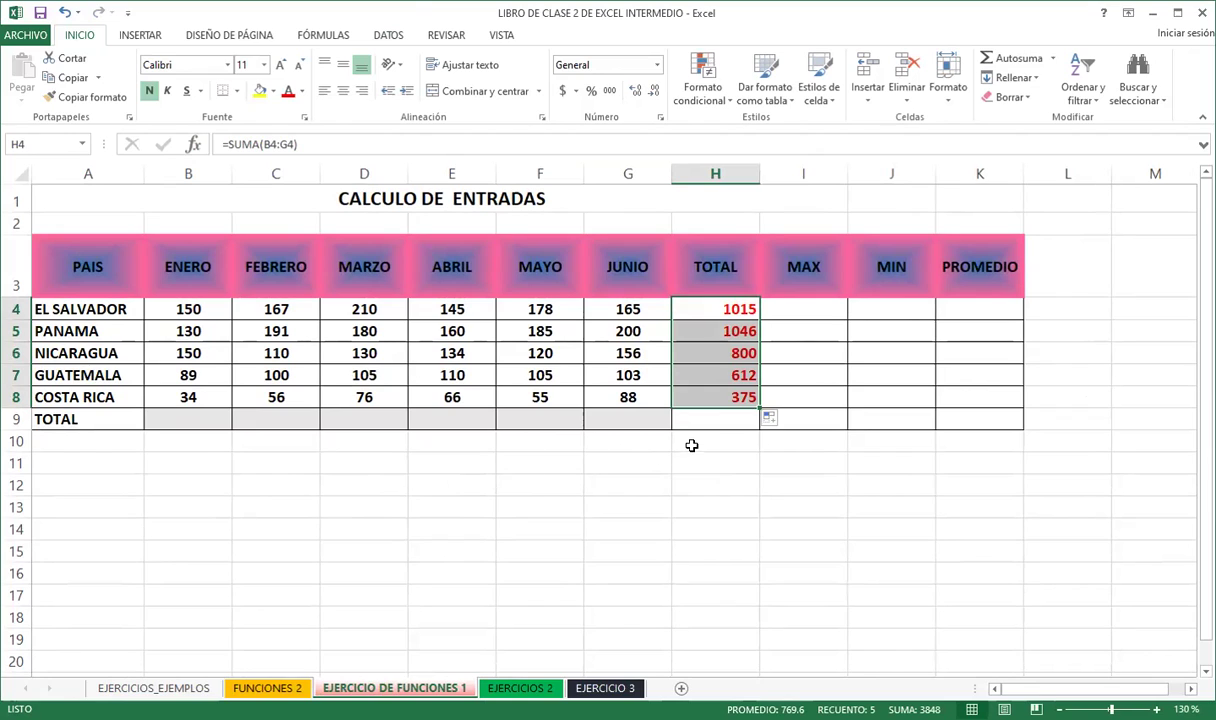
pyautogui.click(688, 305)
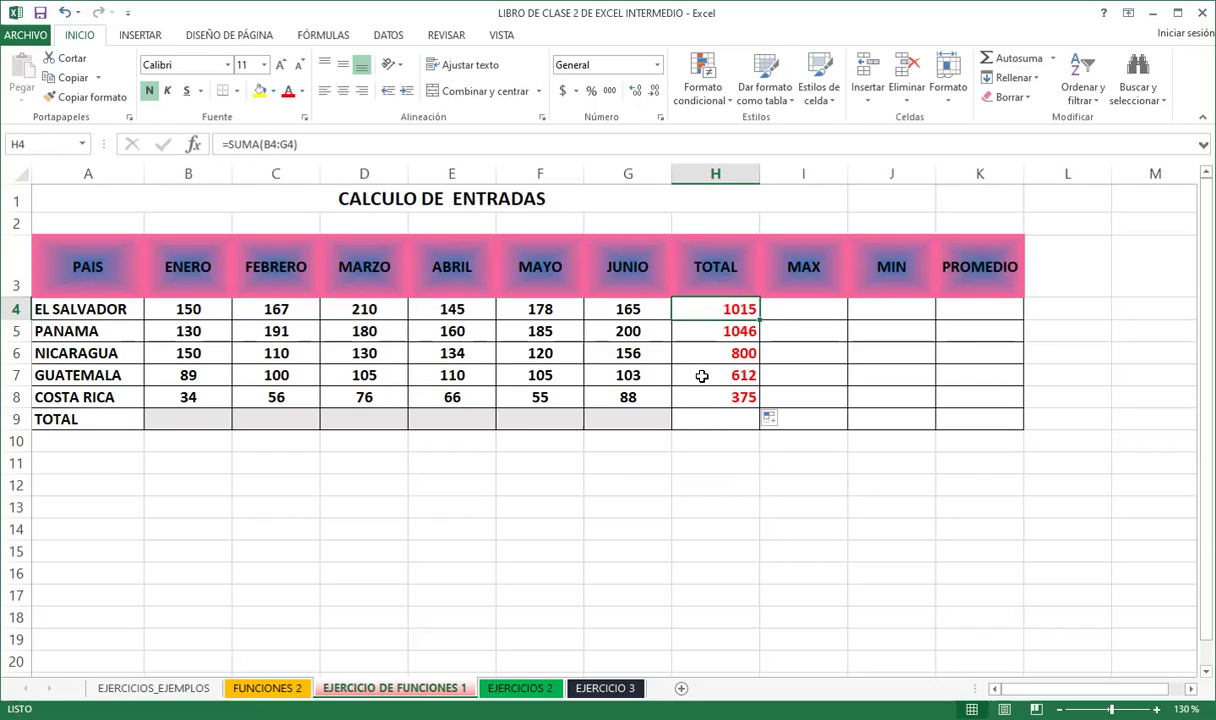
pyautogui.moveTo(700, 306); pyautogui.dragTo(691, 398)
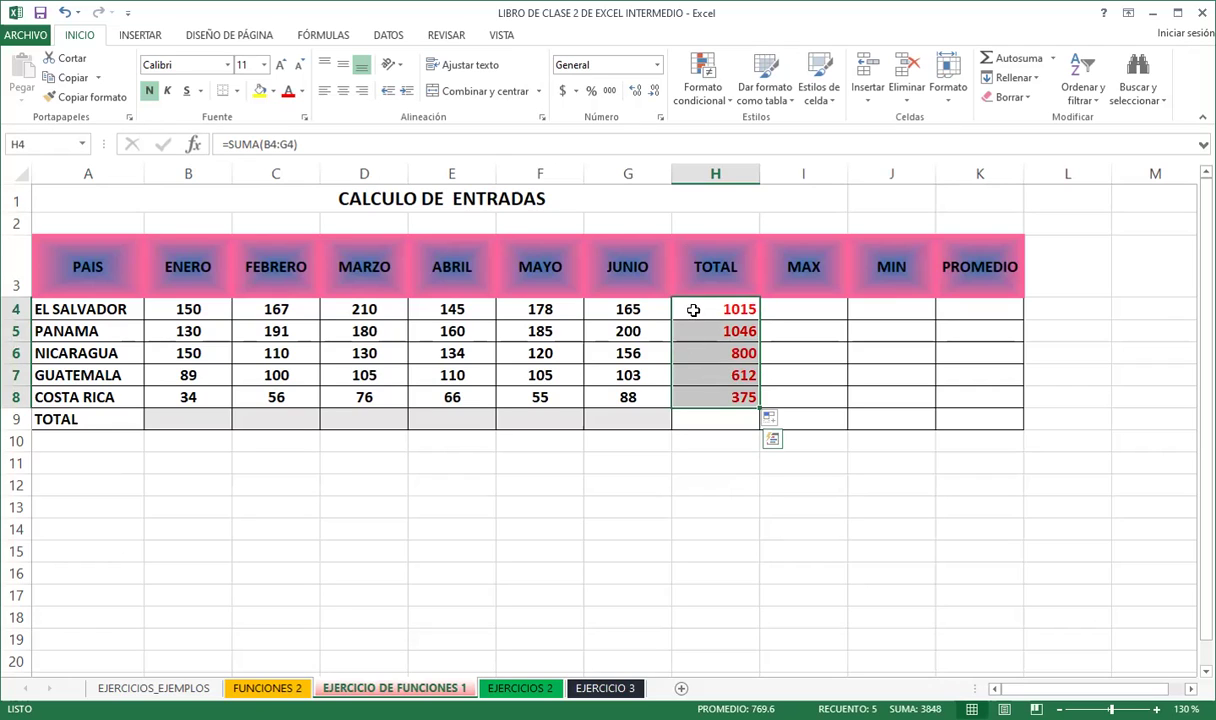
pyautogui.click(693, 309)
pyautogui.click(590, 310)
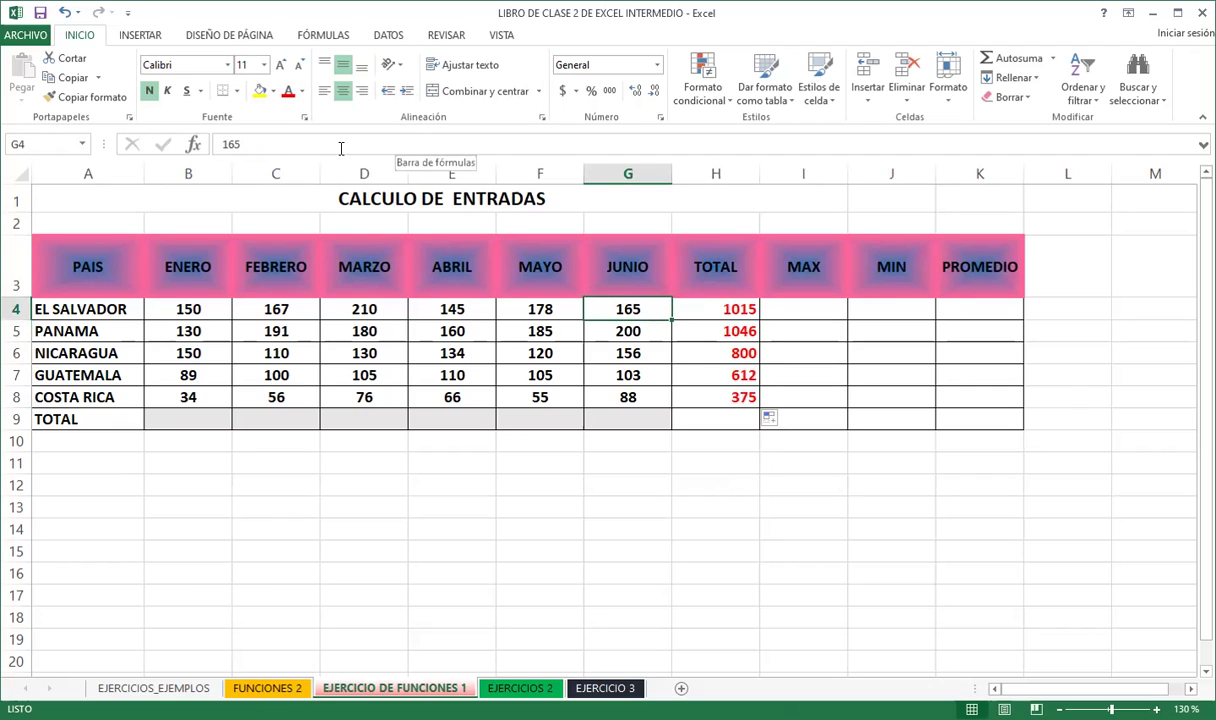
pyautogui.click(700, 312)
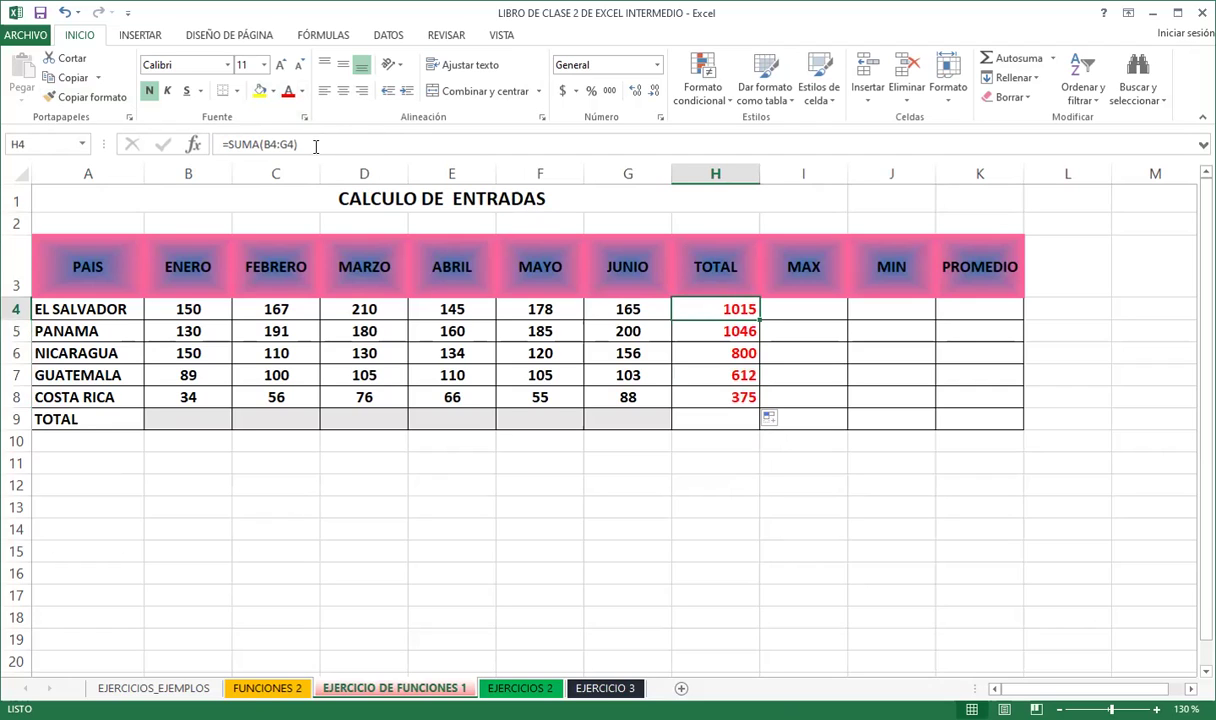
pyautogui.click(788, 317)
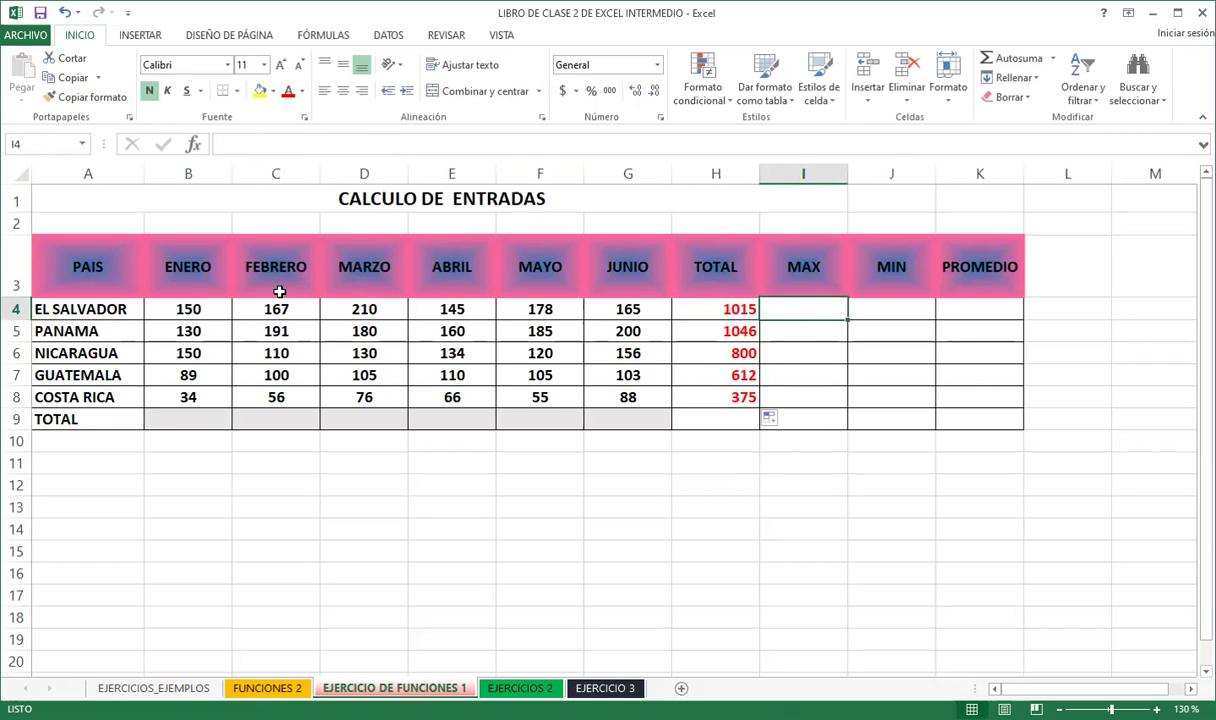
# Enter =MAX(B4:G4) in I4 and fill it down to I8, giving 210 through 88
pyautogui.write('=')
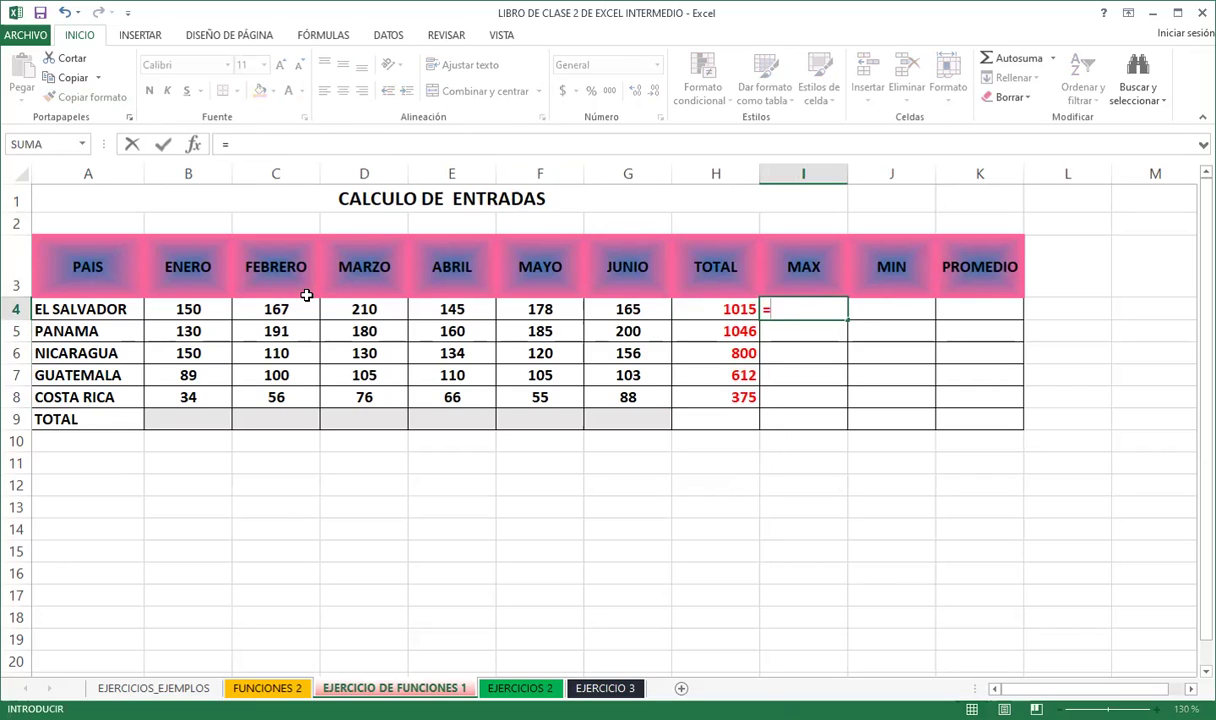
pyautogui.write('max')
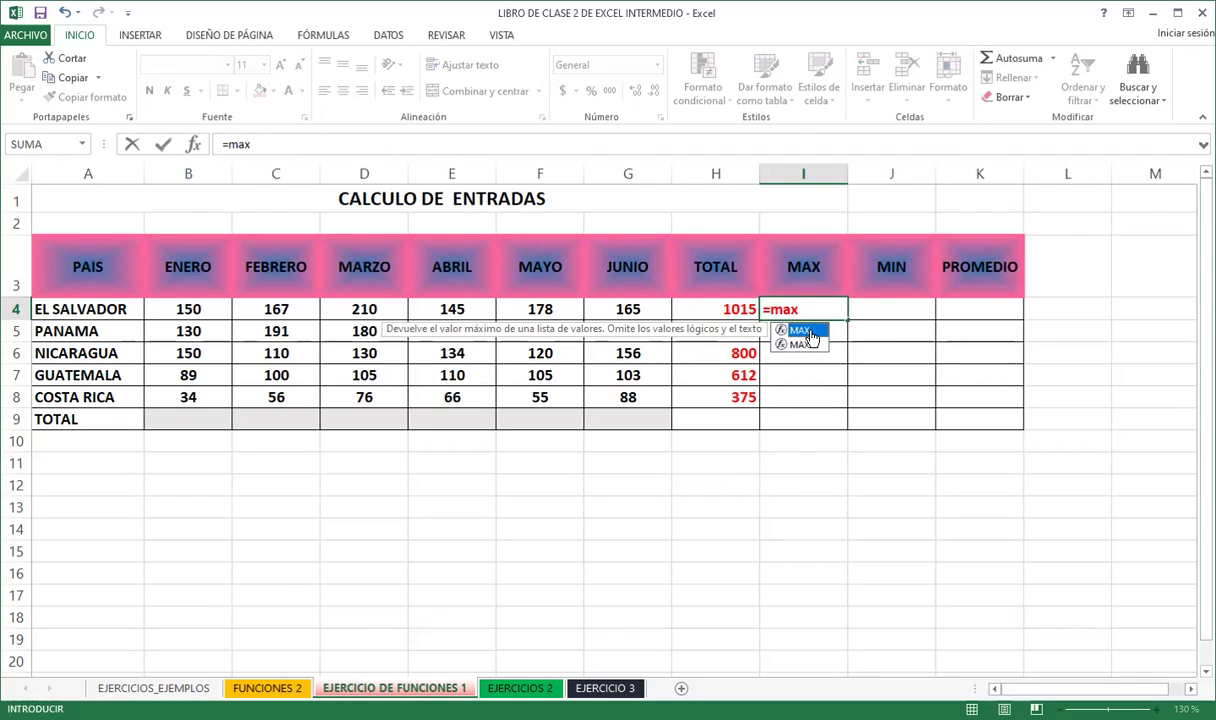
pyautogui.doubleClick(800, 330)
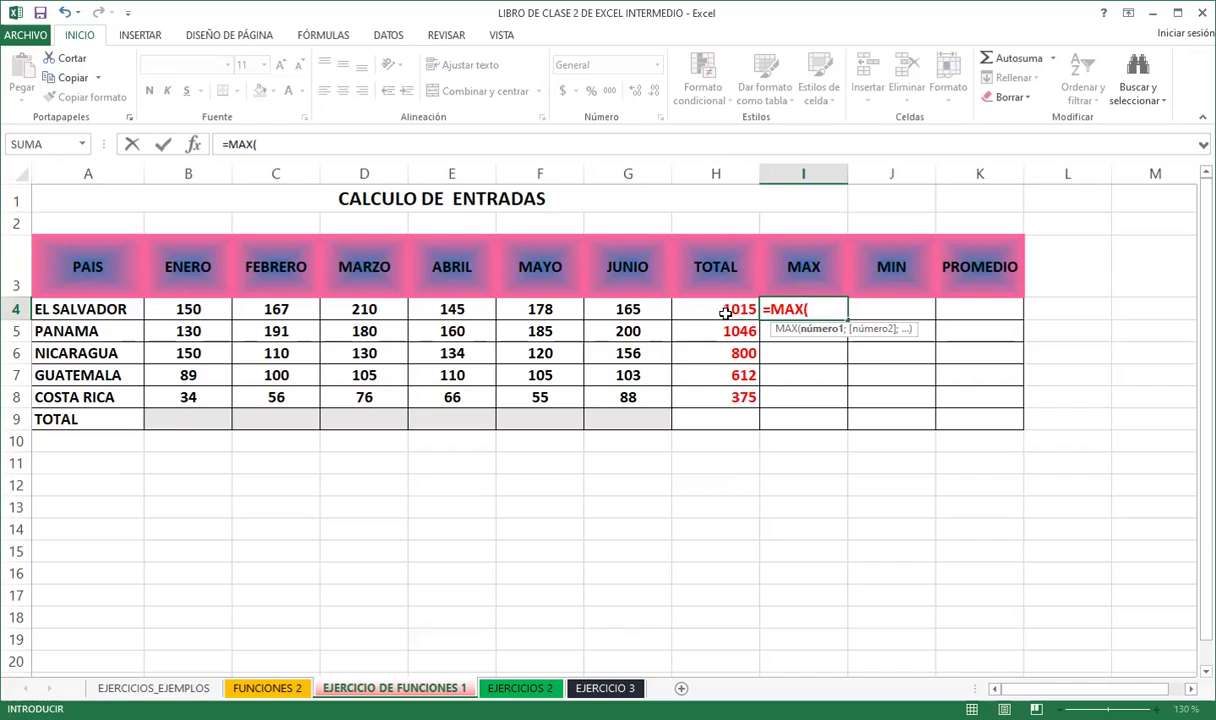
pyautogui.click(182, 308)
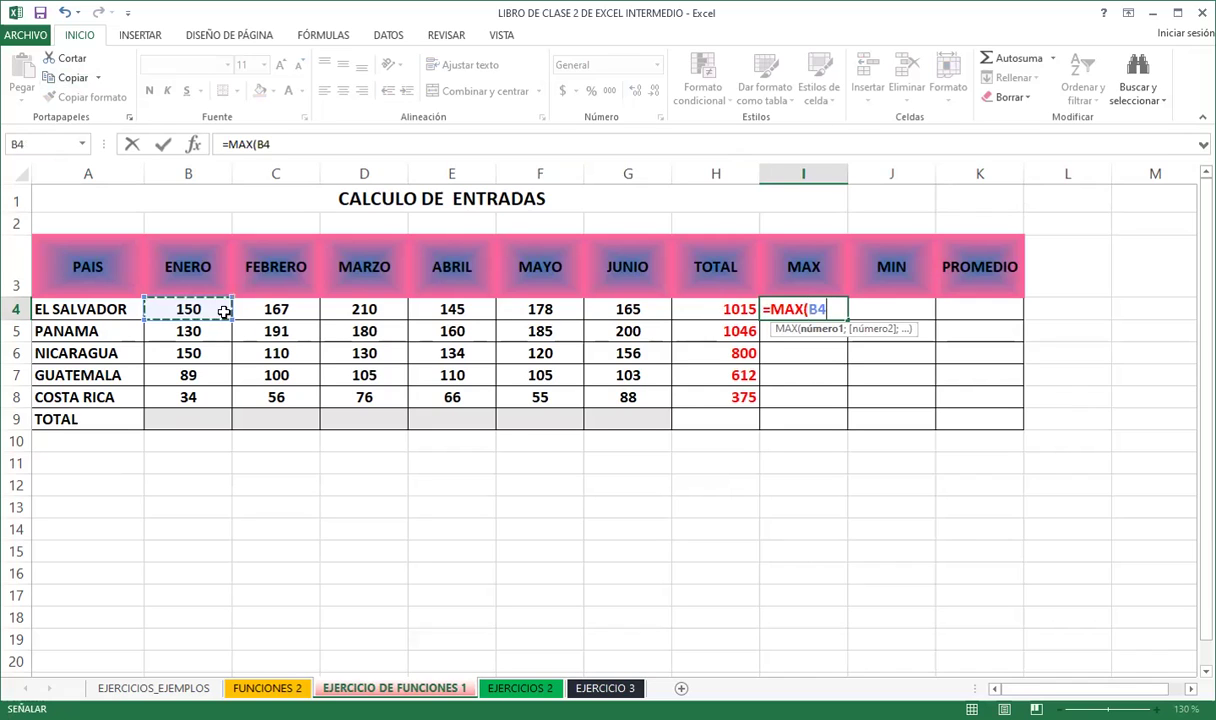
pyautogui.moveTo(524, 313); pyautogui.dragTo(603, 313)
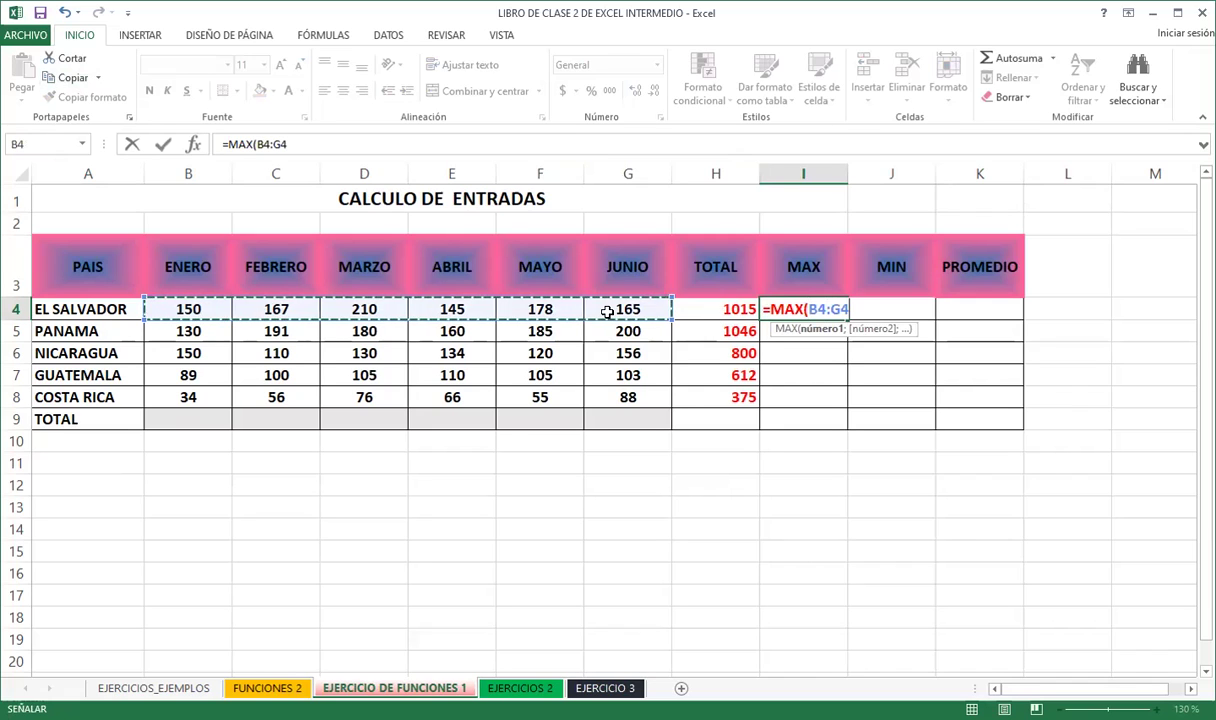
pyautogui.press('Return')
pyautogui.click(806, 310)
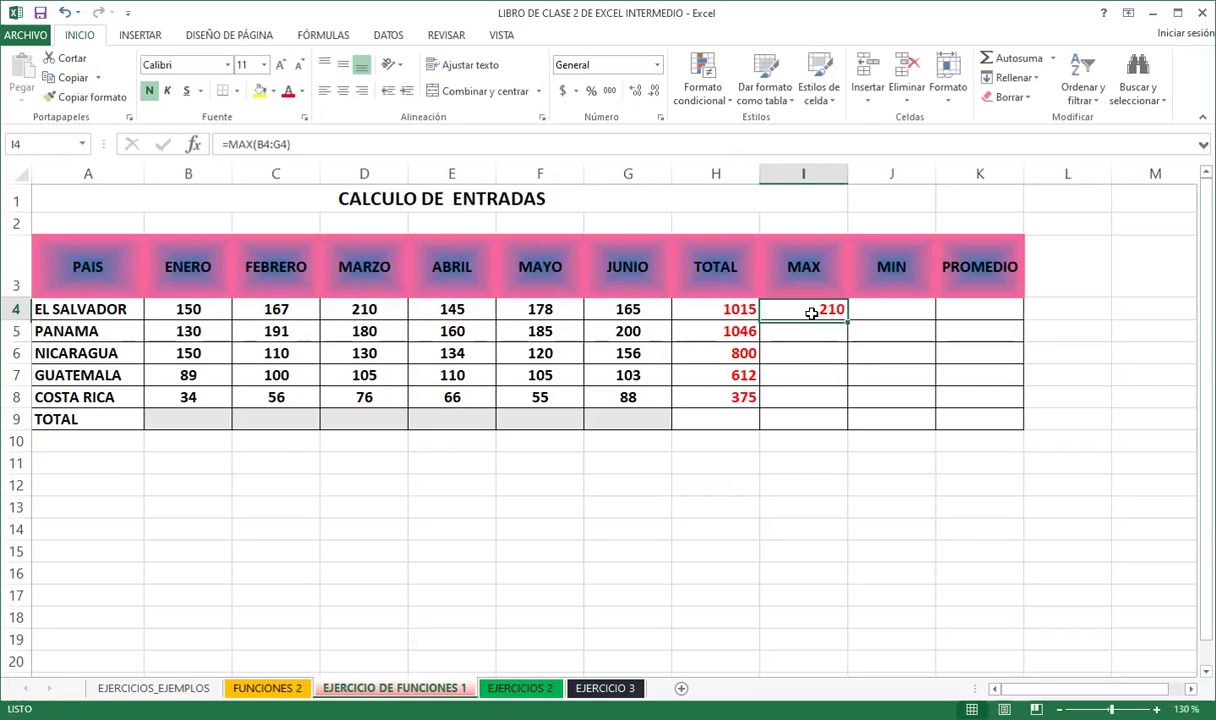
pyautogui.moveTo(843, 344); pyautogui.dragTo(835, 399)
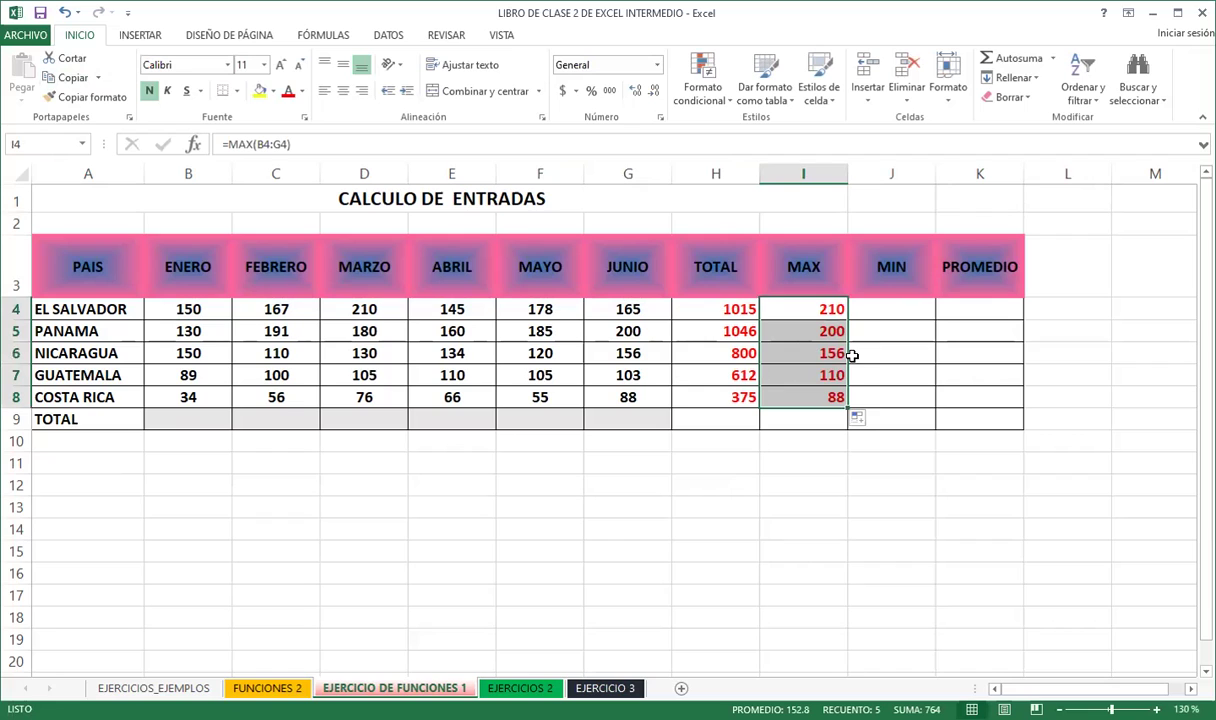
# Enter =MIN(B4:G4) in J4 and fill it down to J8, giving 145 through 34
pyautogui.click(896, 311)
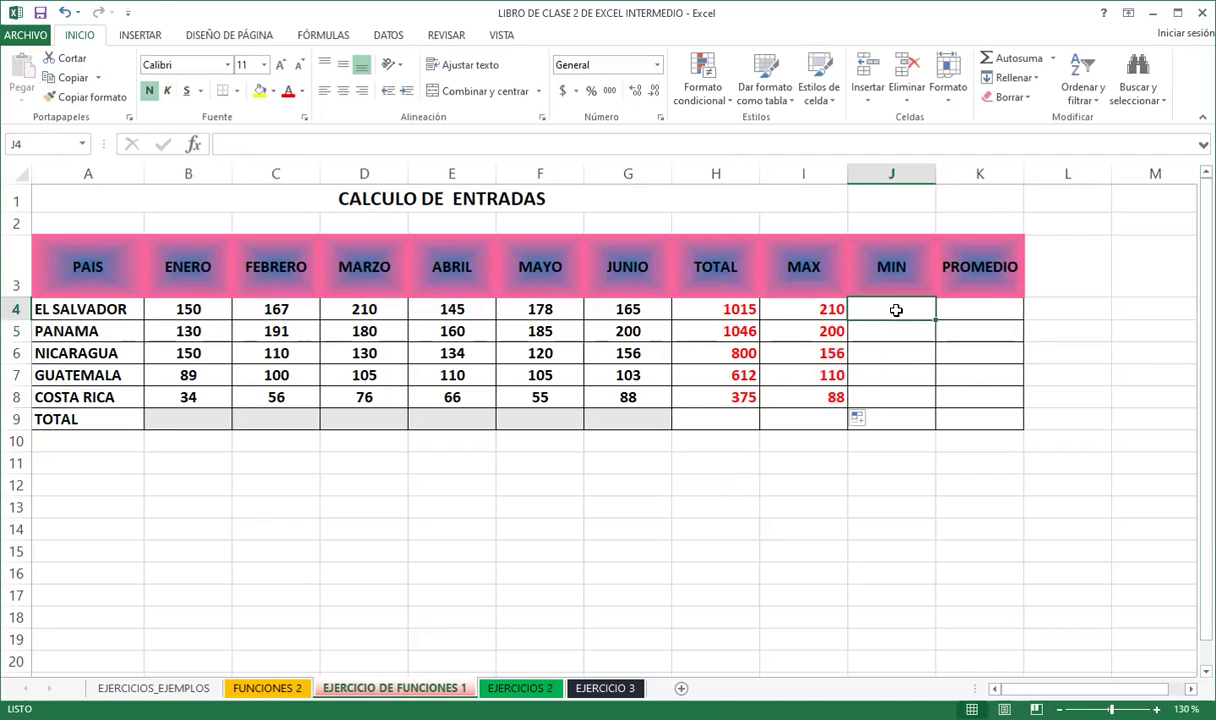
pyautogui.write('=')
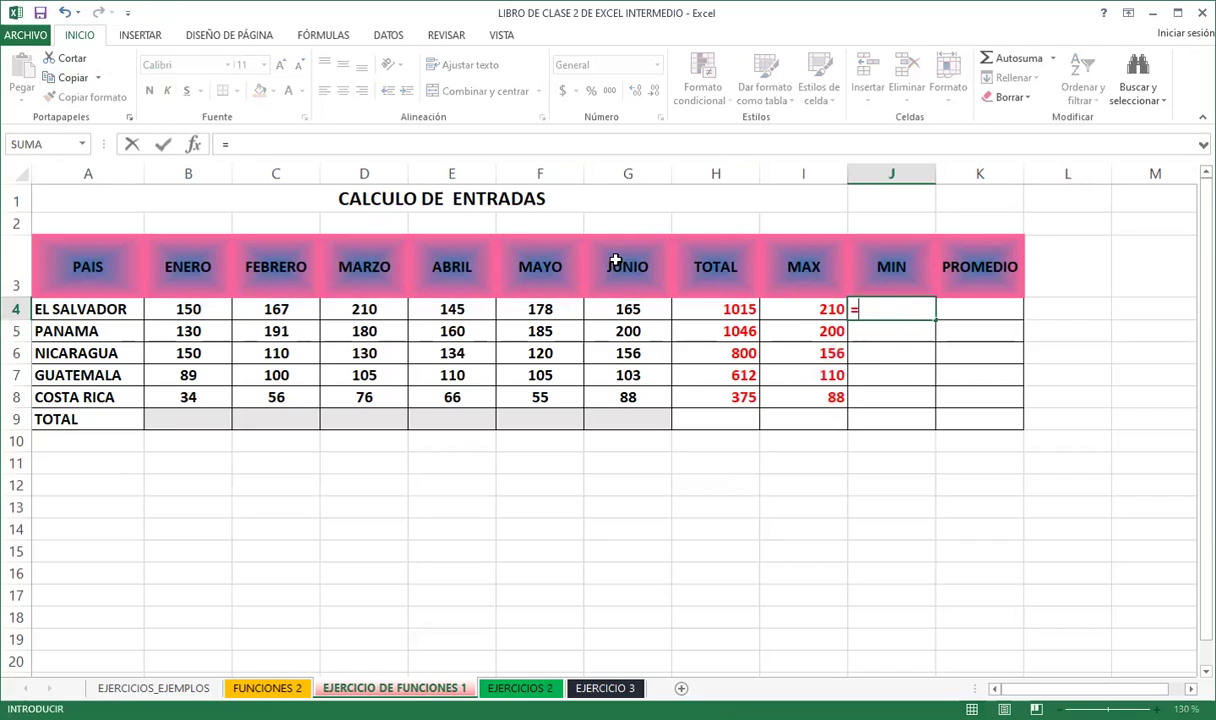
pyautogui.write('min')
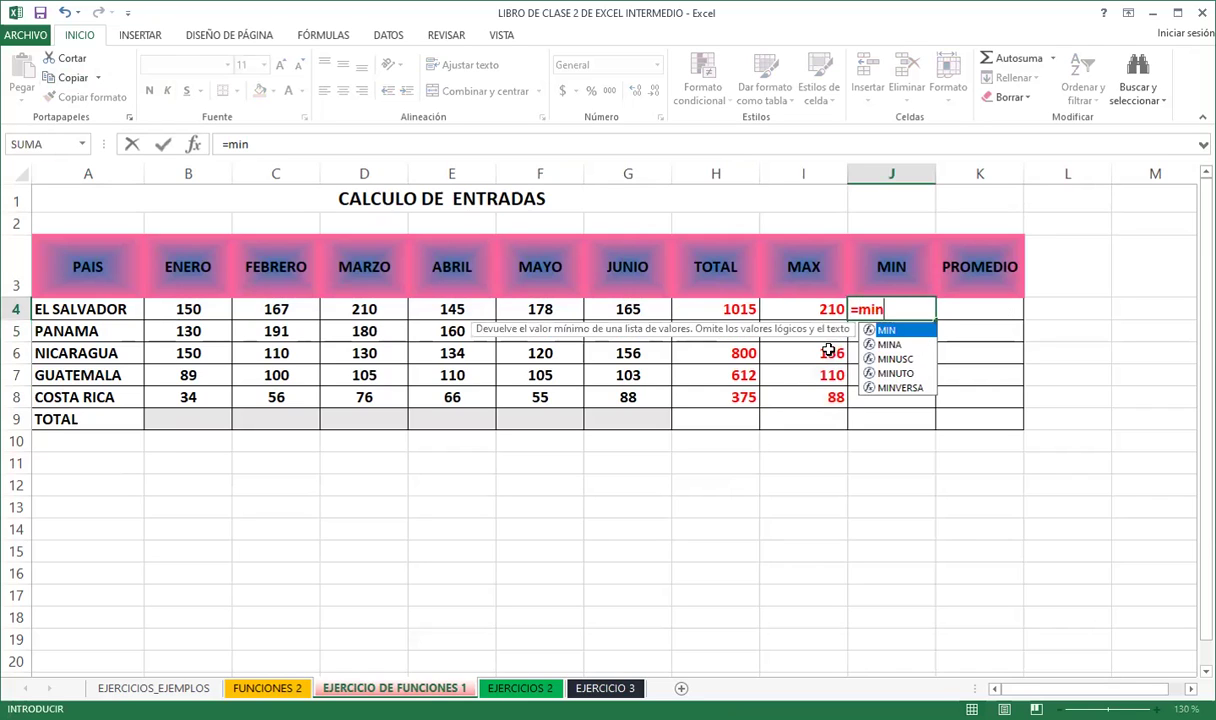
pyautogui.press('Tab')
pyautogui.click(188, 310)
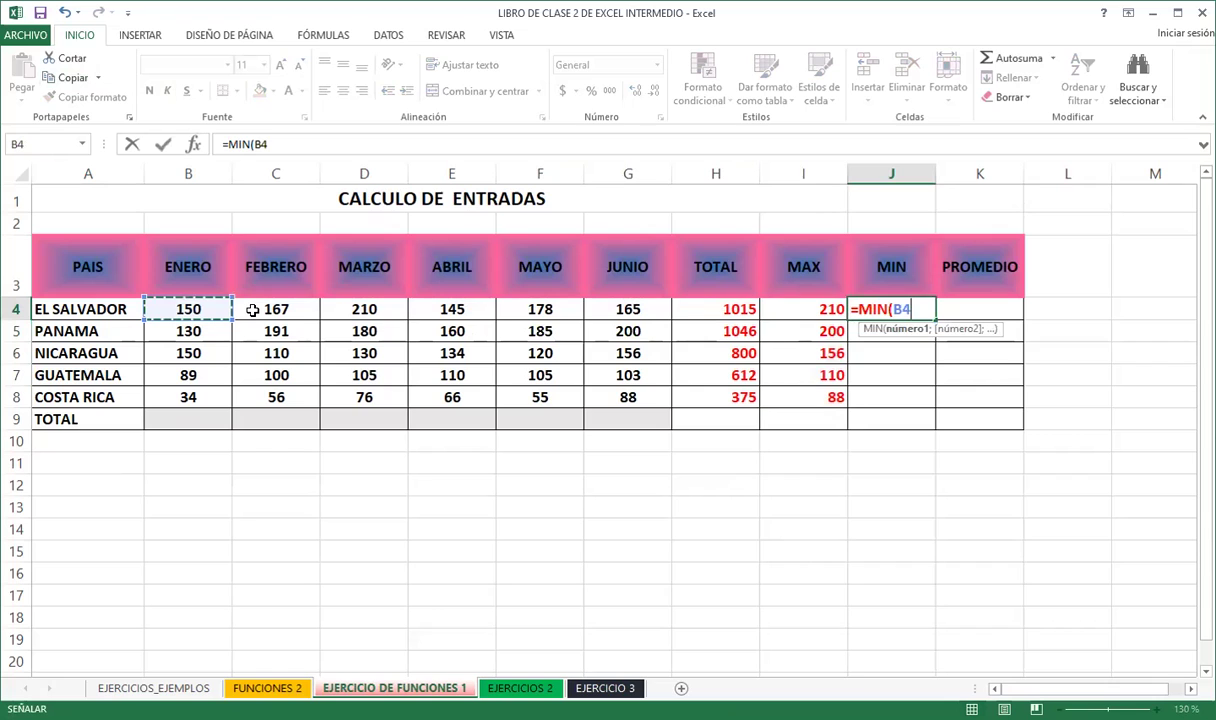
pyautogui.keyDown('shift'); pyautogui.click(623, 309); pyautogui.keyUp('shift')
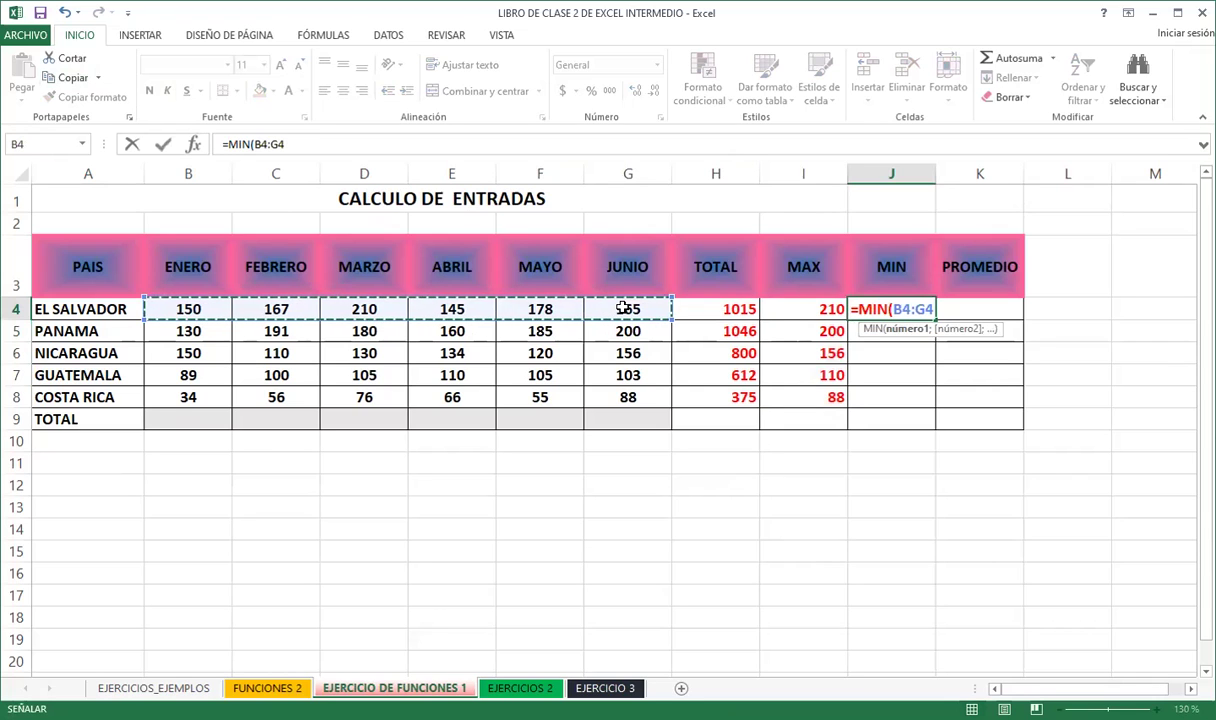
pyautogui.press('Return')
pyautogui.click(892, 309)
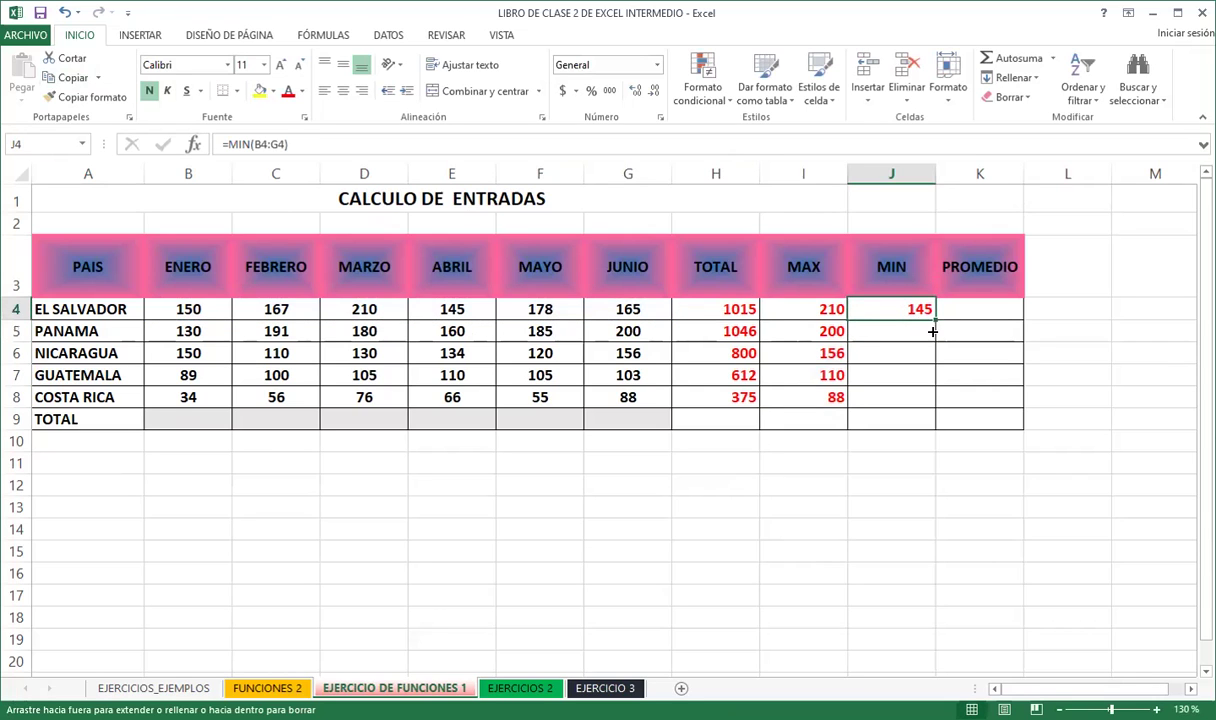
pyautogui.moveTo(932, 331); pyautogui.dragTo(923, 397)
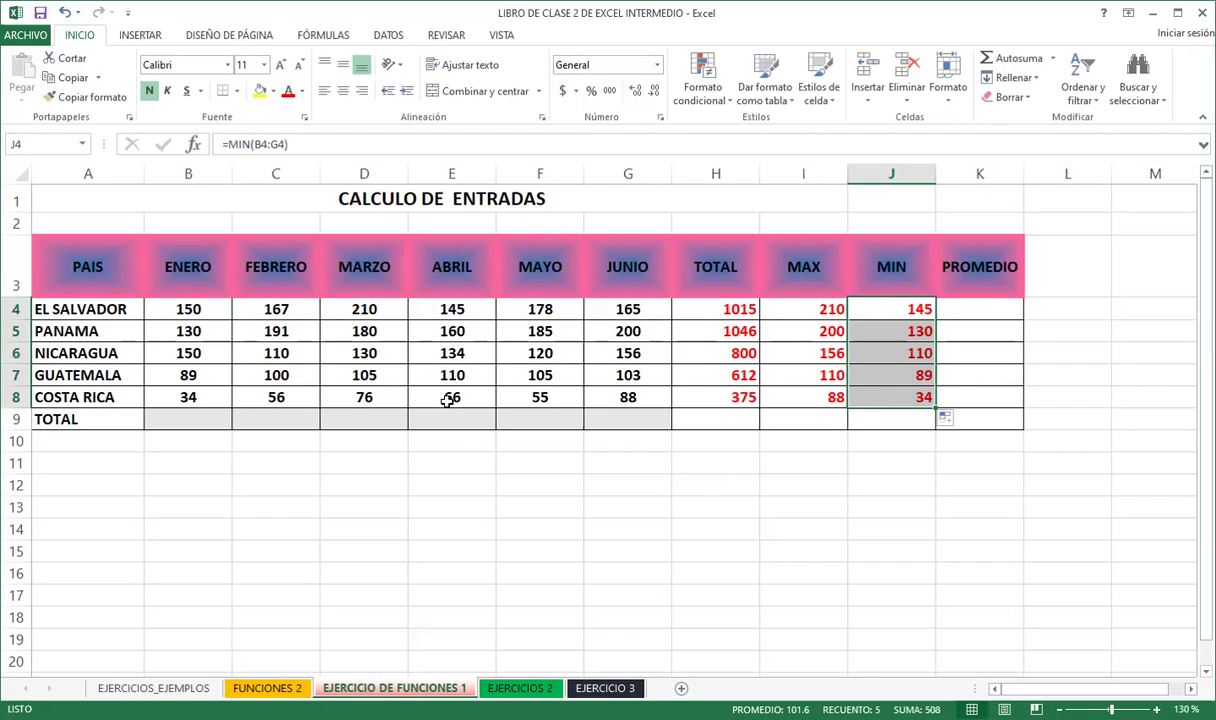
pyautogui.click(993, 315)
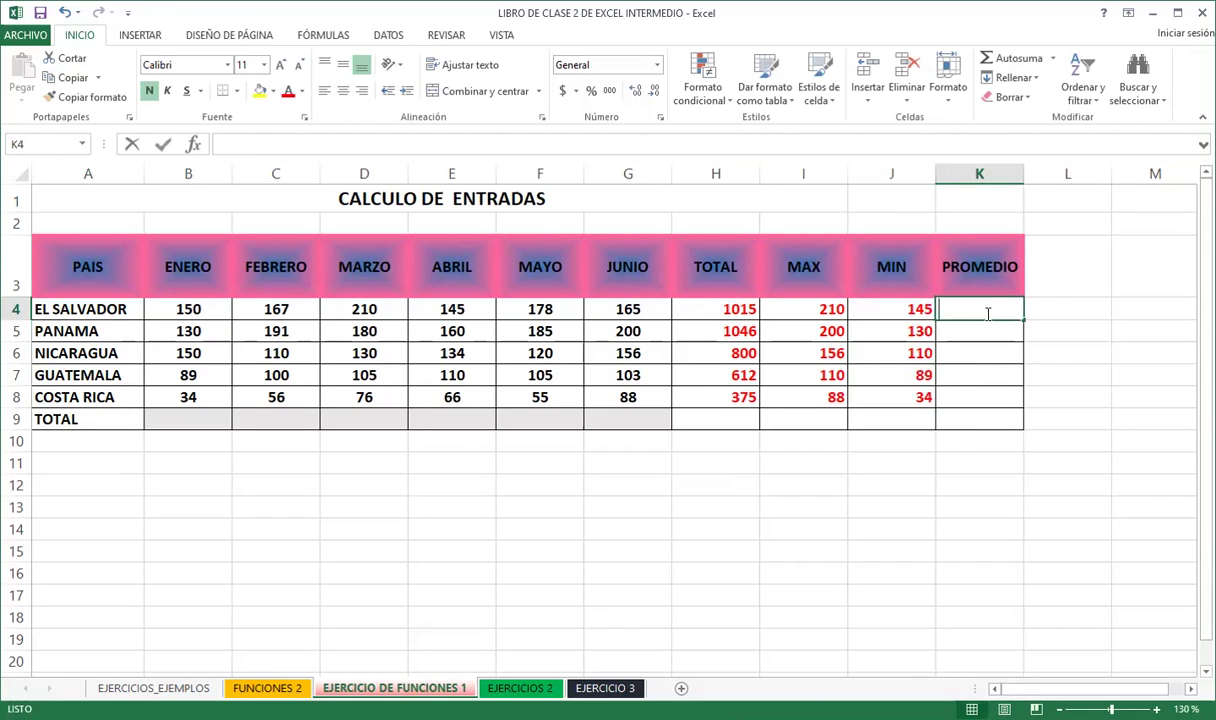
# Enter =PROMEDIO(B4:G4) in K4 and fill it down the PROMEDIO column
pyautogui.write('=')
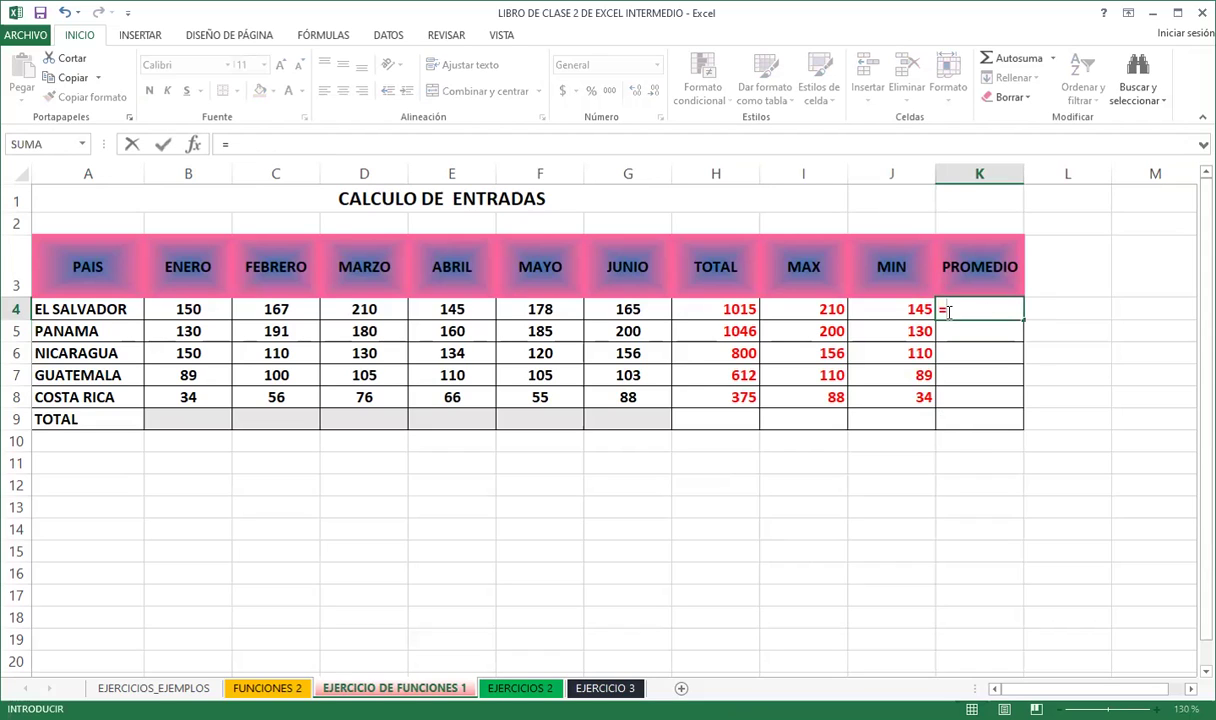
pyautogui.write('pro')
pyautogui.press('Down')
pyautogui.press('Down')
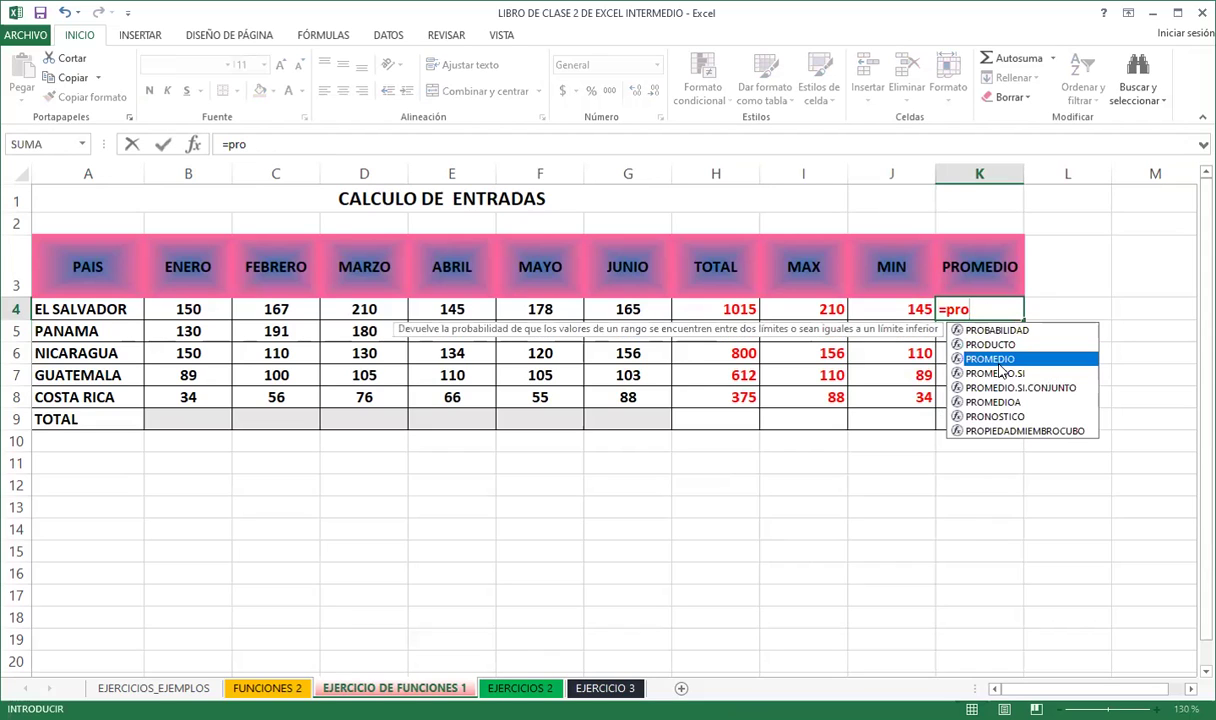
pyautogui.press('Tab')
pyautogui.moveTo(200, 313); pyautogui.dragTo(616, 309)
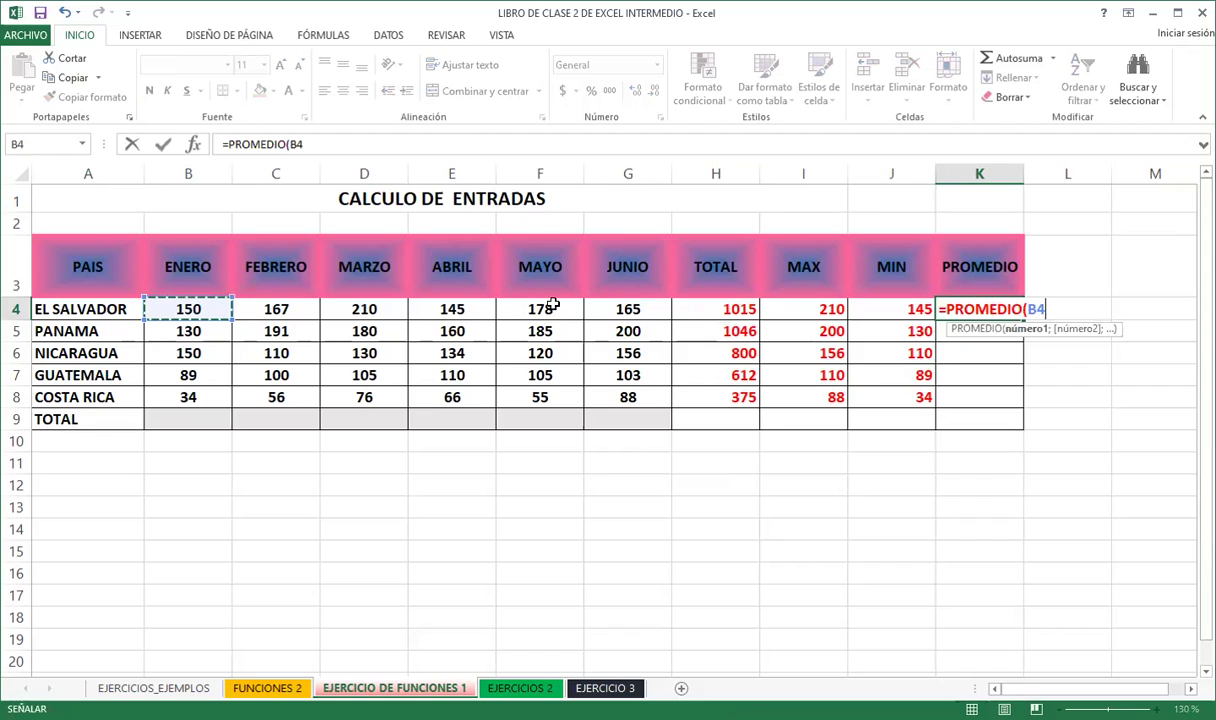
pyautogui.press('Return')
pyautogui.click(963, 309)
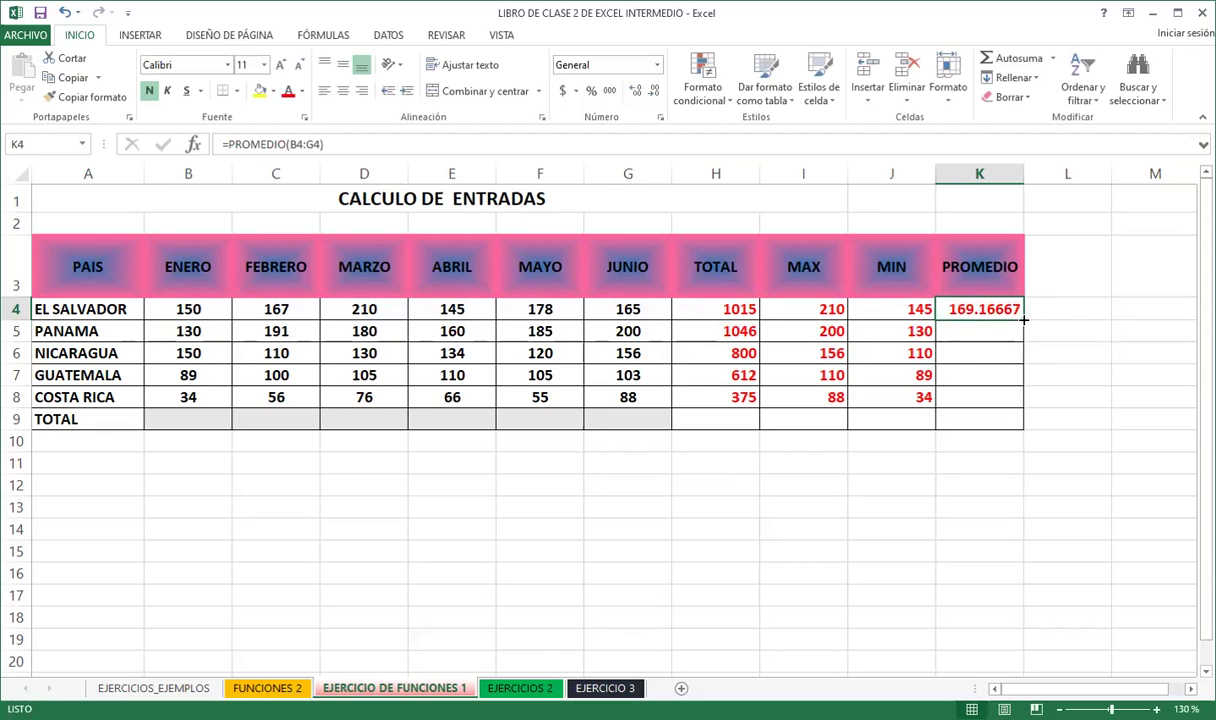
pyautogui.moveTo(1024, 320); pyautogui.dragTo(1020, 422)
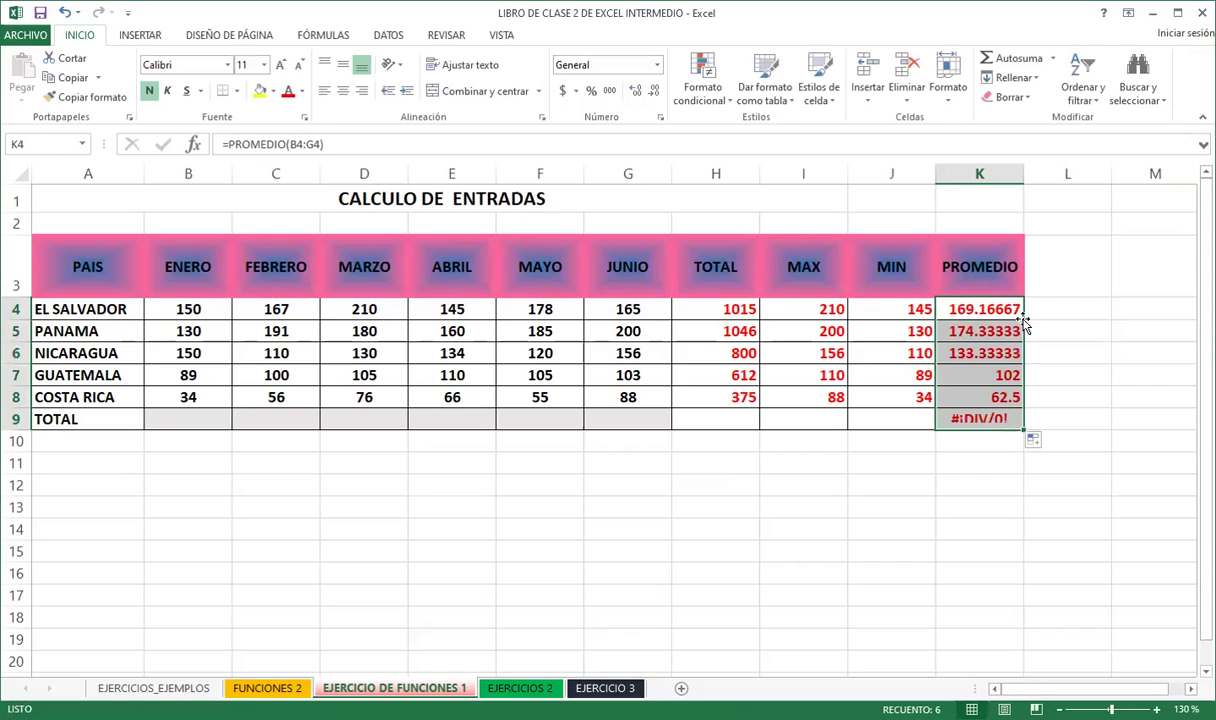
# Delete the #¡DIV/0! error in K9, leaving averages only in K4:K8
pyautogui.click(972, 376)
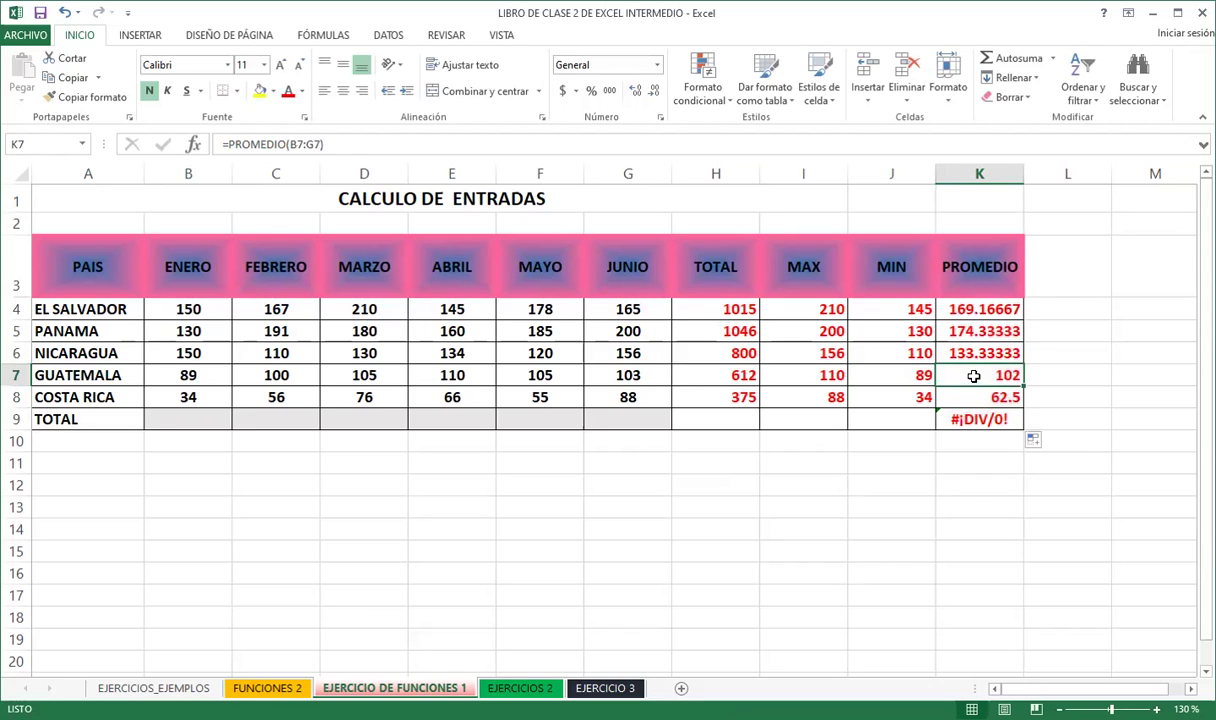
pyautogui.click(972, 312)
pyautogui.click(977, 418)
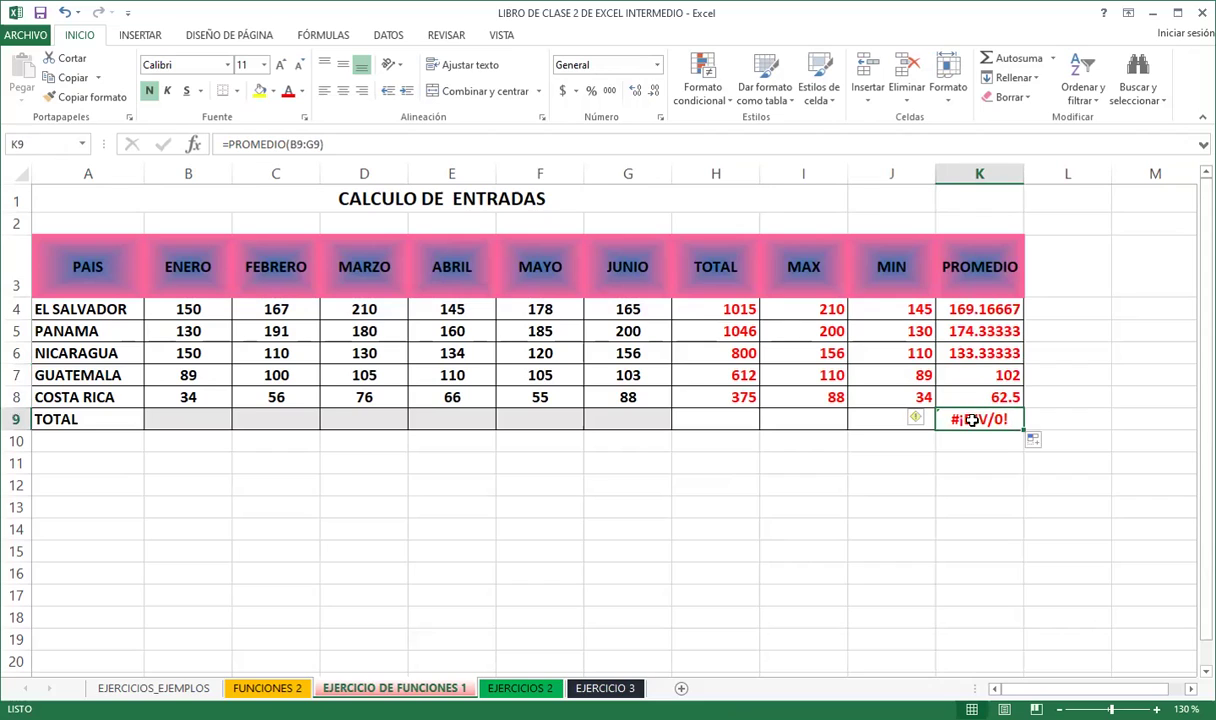
pyautogui.press('Delete')
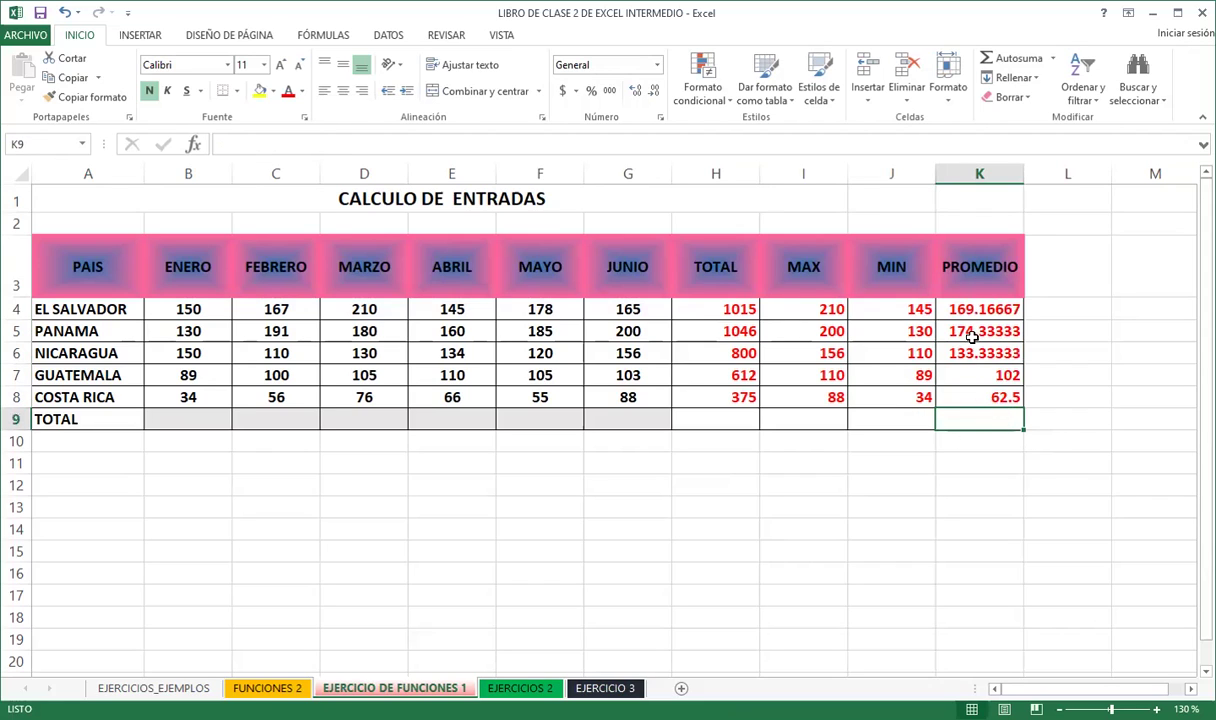
pyautogui.click(975, 311)
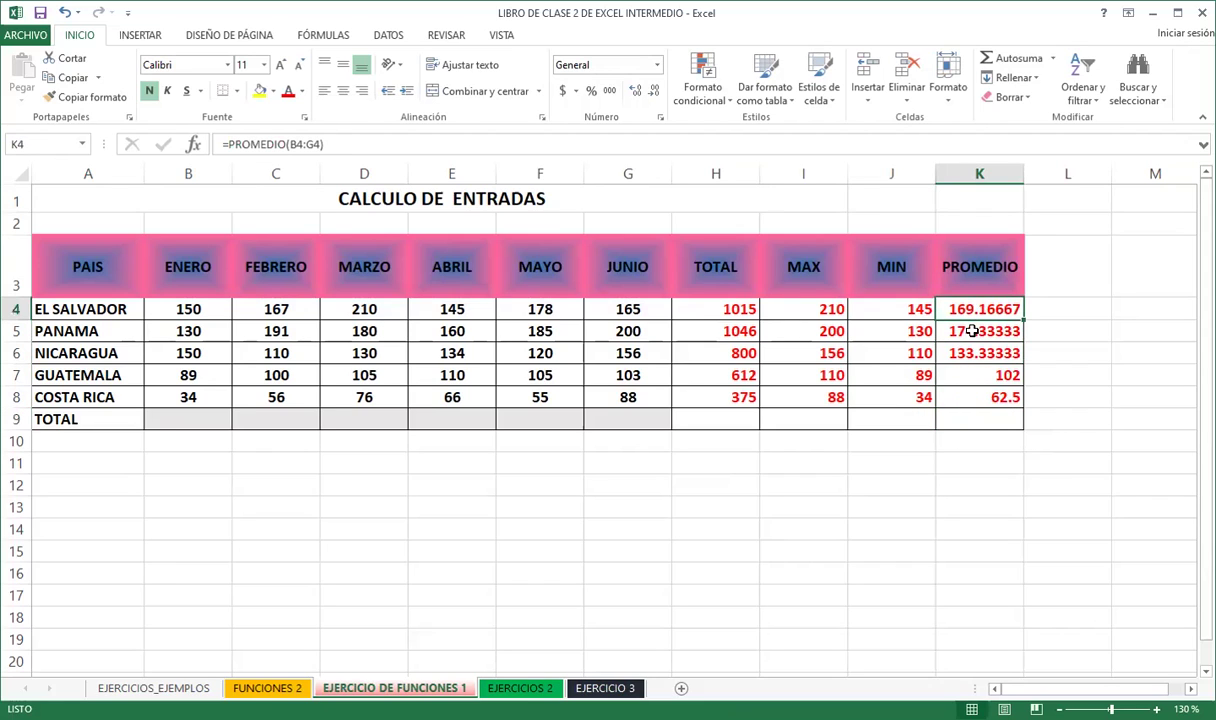
# Reduce the K4:K8 averages to one decimal place, e.g. 169.2 and 102.0
pyautogui.moveTo(970, 309); pyautogui.dragTo(984, 400)
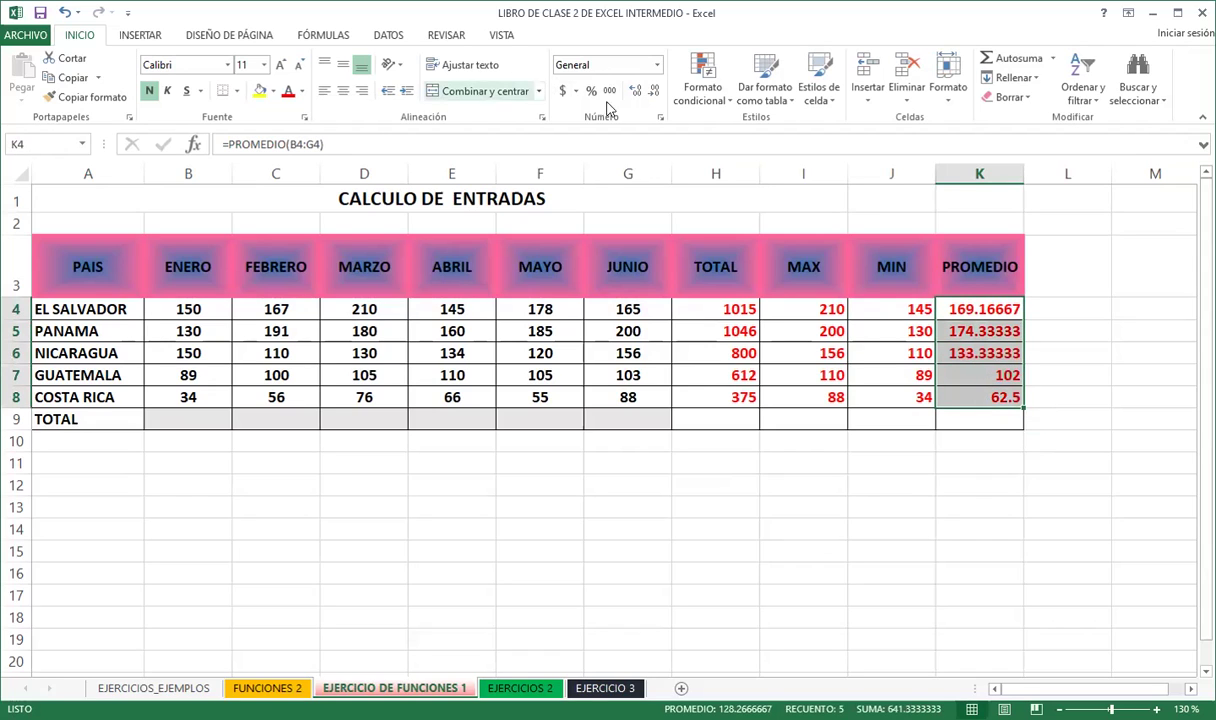
pyautogui.click(652, 92)
pyautogui.click(652, 92)
pyautogui.click(652, 92)
pyautogui.click(652, 92)
# Review the SUMA and MAX formulas and the monthly figures across the table
pyautogui.click(786, 377)
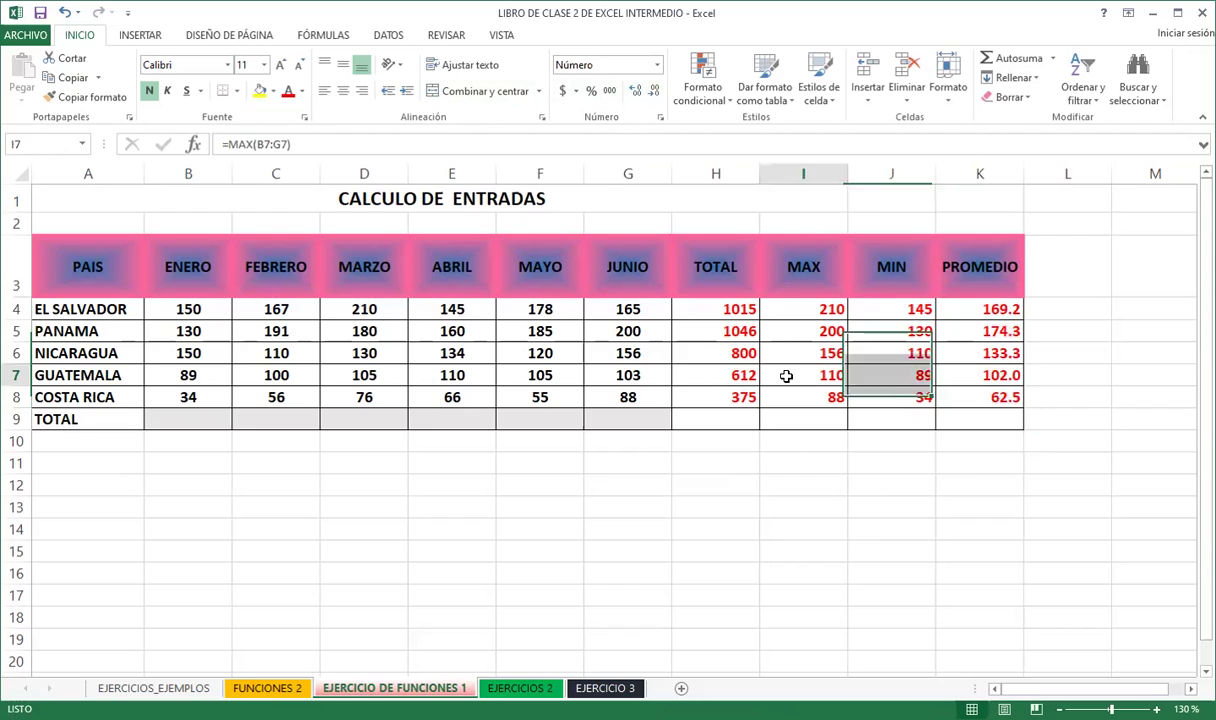
pyautogui.click(704, 326)
pyautogui.click(711, 277)
pyautogui.click(682, 302)
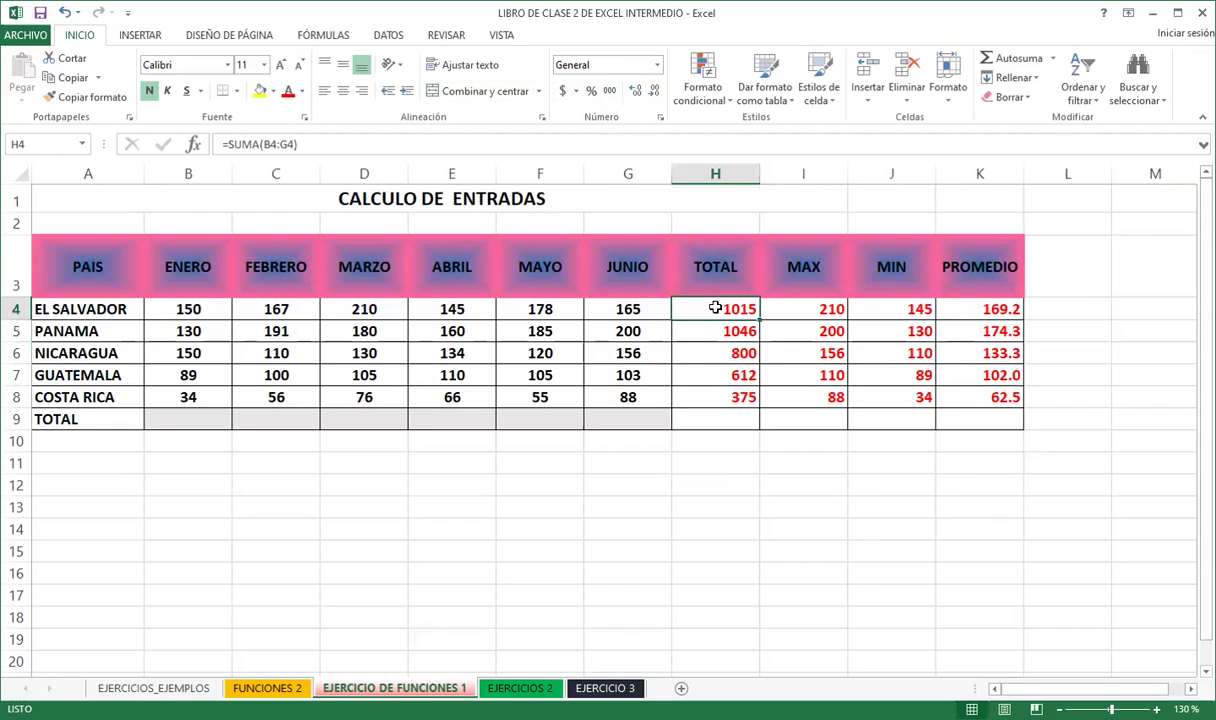
pyautogui.click(705, 370)
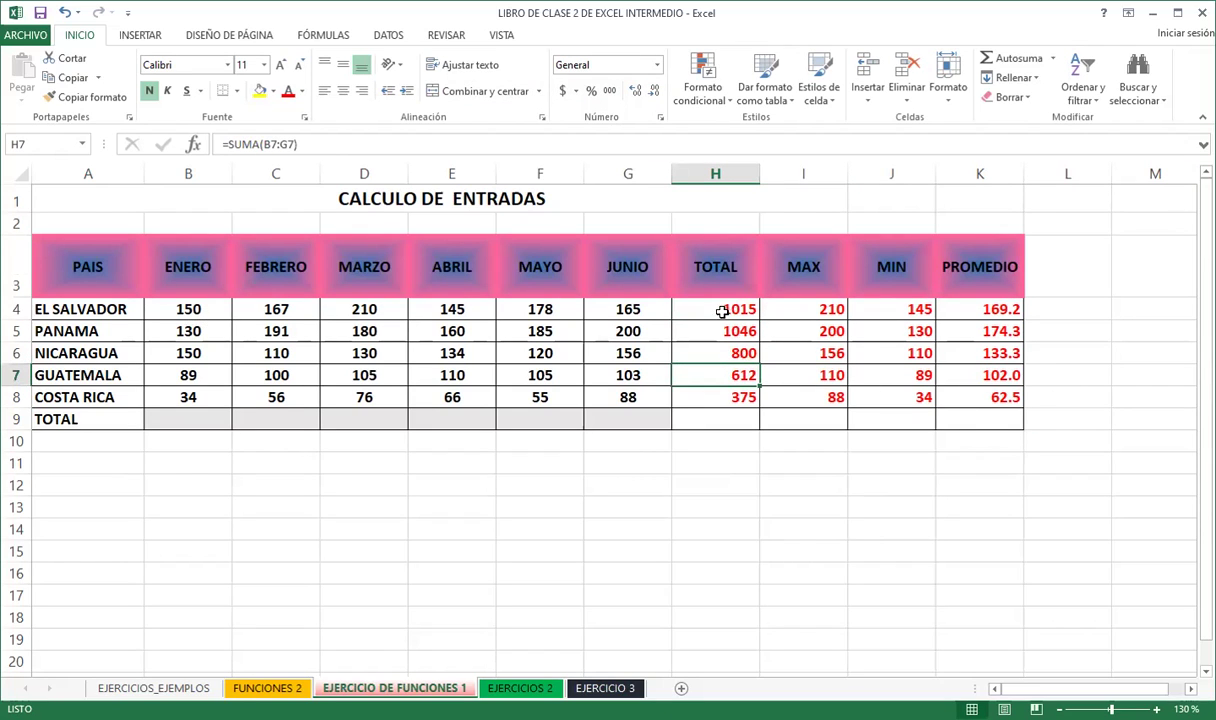
pyautogui.moveTo(672, 303)
pyautogui.mouseDown()
pyautogui.moveTo(897, 386)
pyautogui.moveTo(975, 390)
pyautogui.mouseUp()
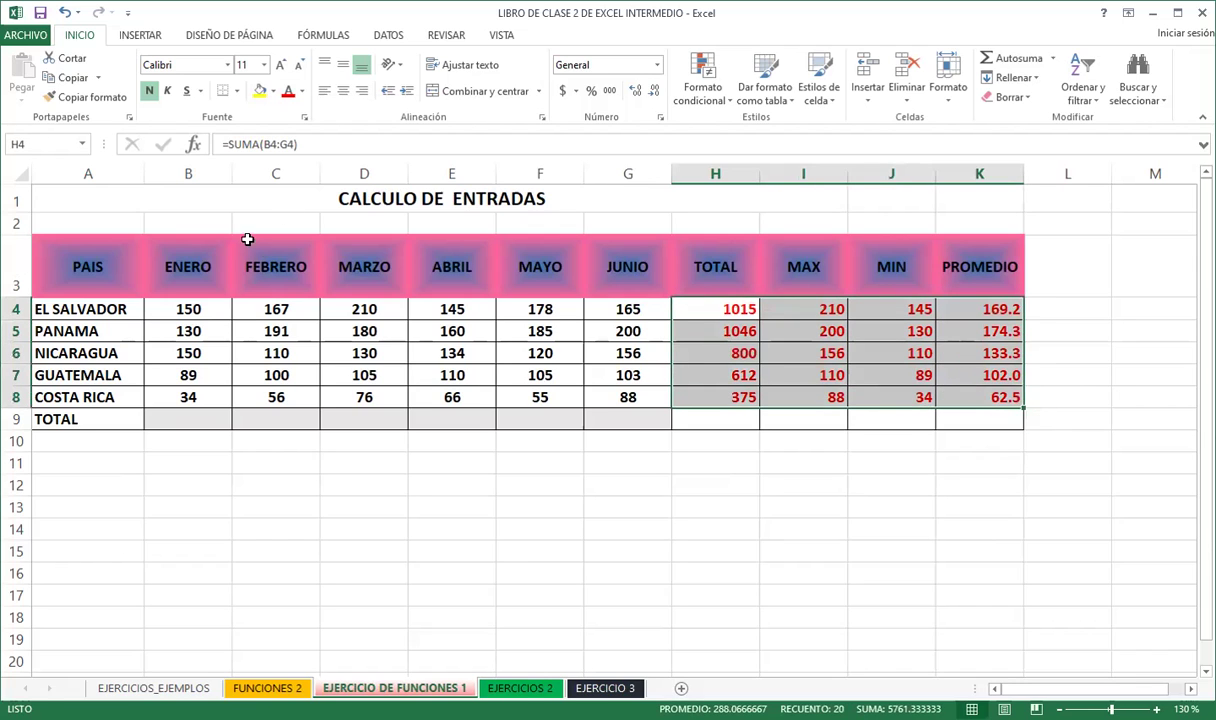
pyautogui.click(290, 305)
pyautogui.click(437, 313)
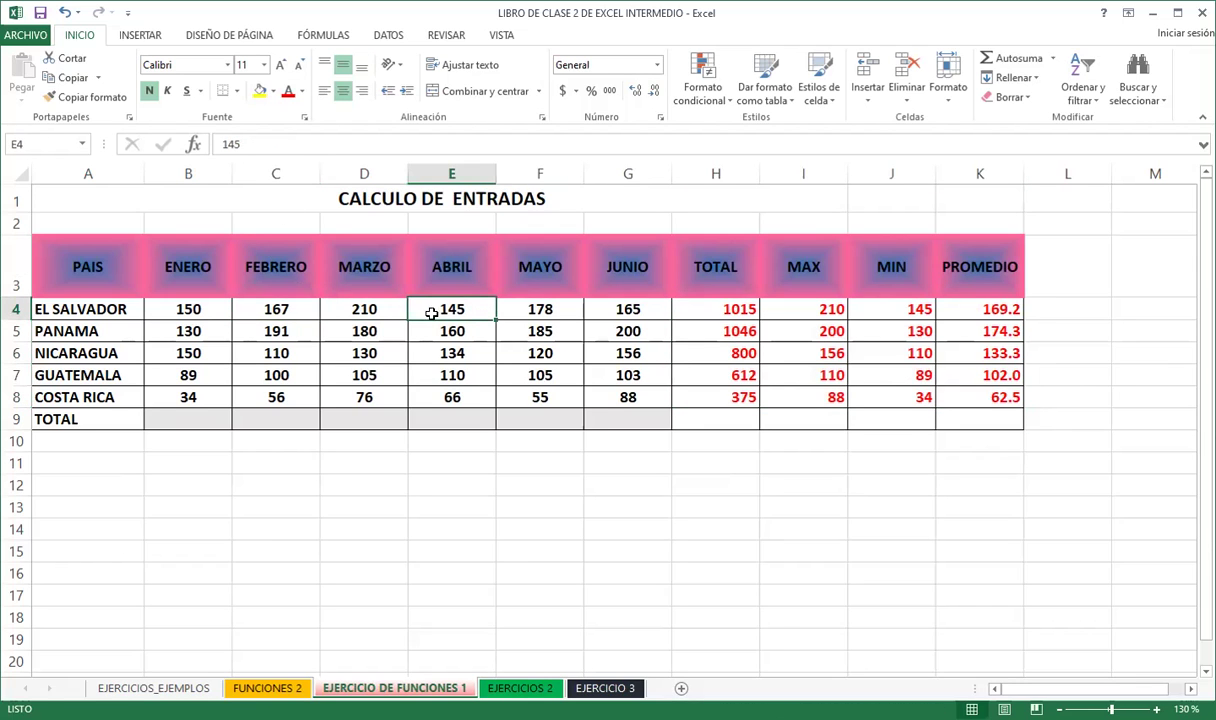
pyautogui.moveTo(180, 309)
pyautogui.mouseDown()
pyautogui.moveTo(894, 304)
pyautogui.moveTo(364, 328)
pyautogui.mouseUp()
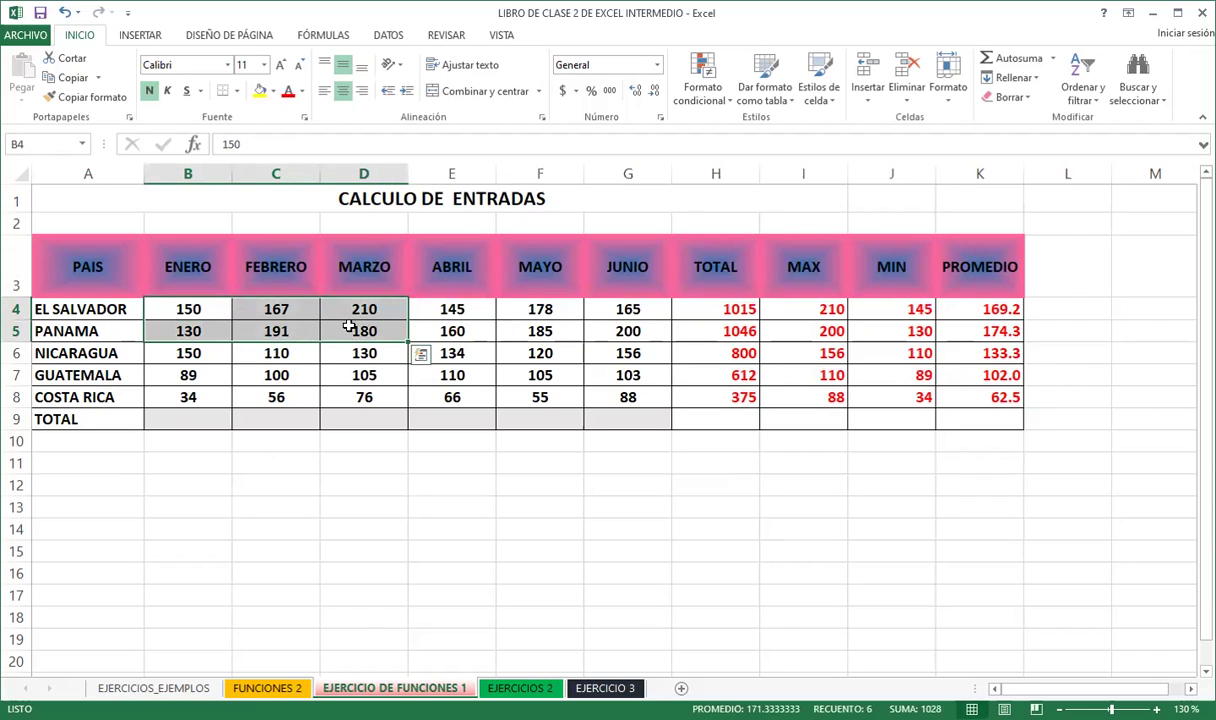
pyautogui.click(715, 306)
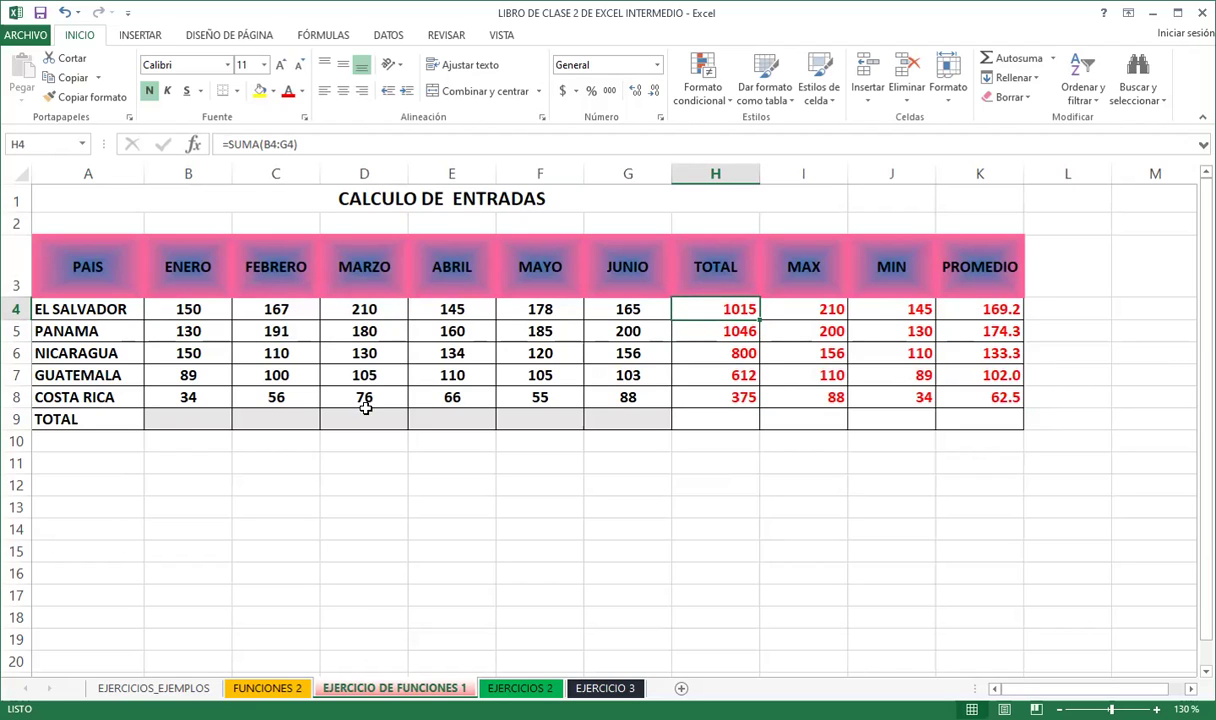
# AutoSum ENERO into B9 (553) and copy the sum formula across row 9 to K9
pyautogui.click(172, 420)
pyautogui.write('=')
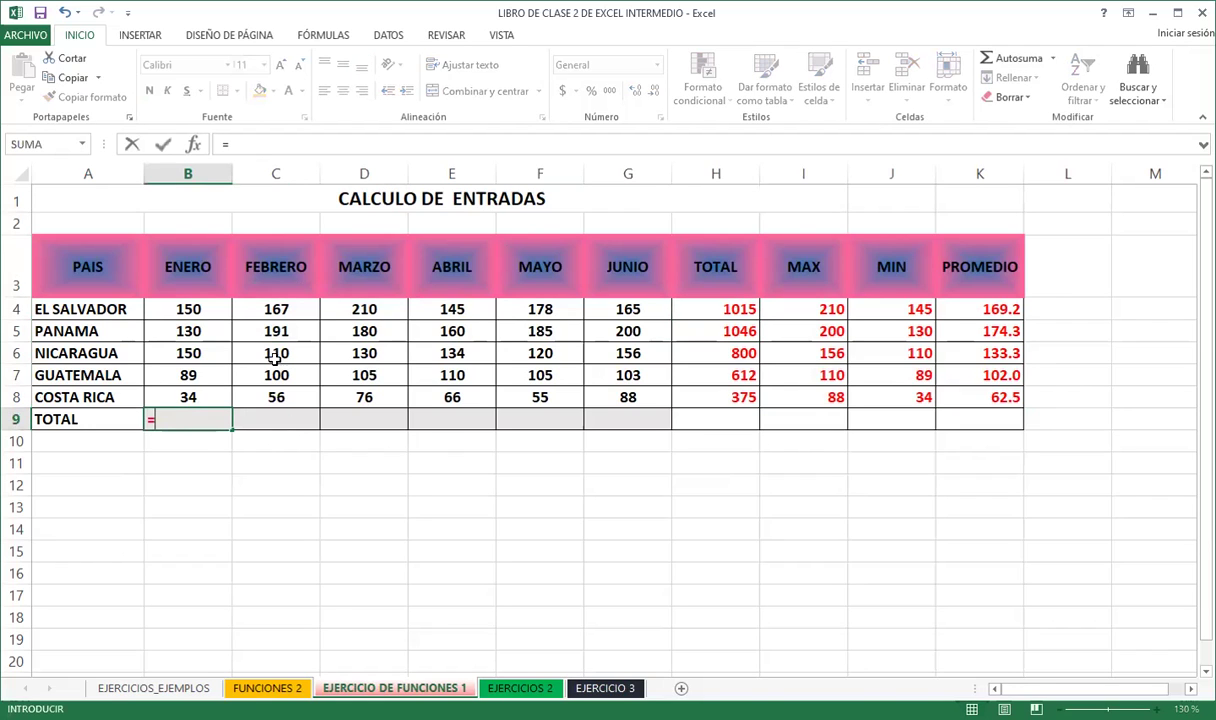
pyautogui.press('Escape')
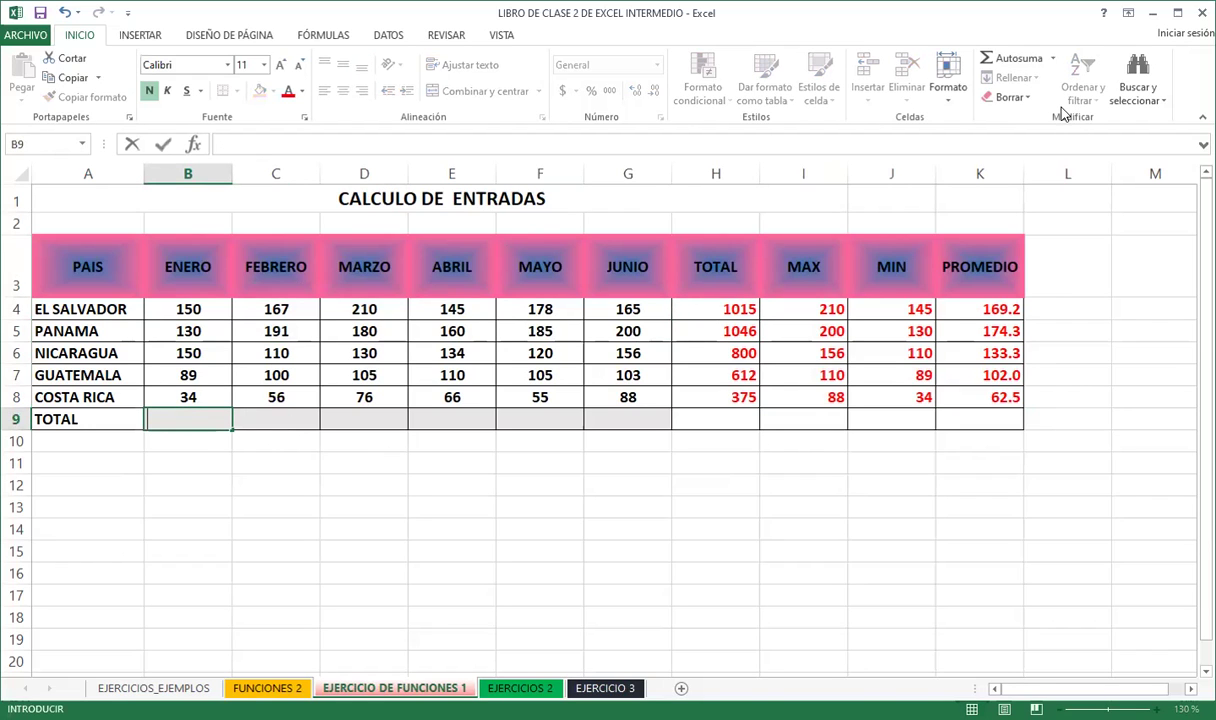
pyautogui.click(1012, 58)
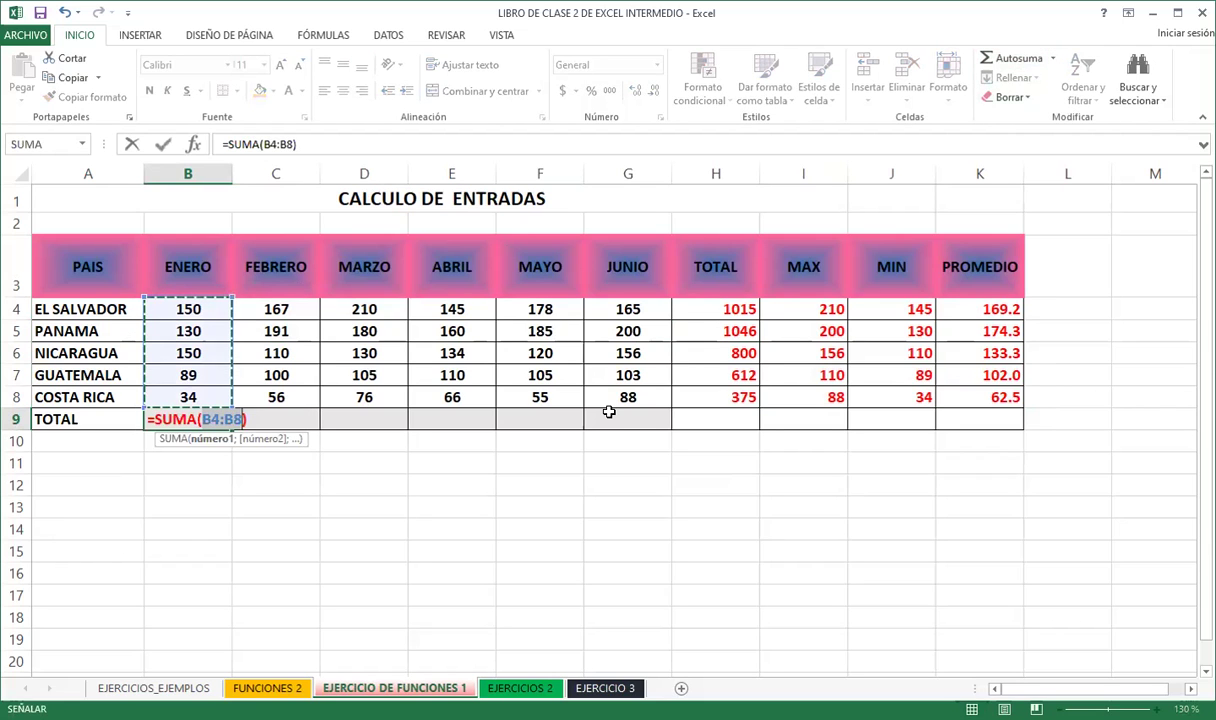
pyautogui.press('Return')
pyautogui.click(220, 424)
pyautogui.moveTo(231, 428); pyautogui.dragTo(982, 410)
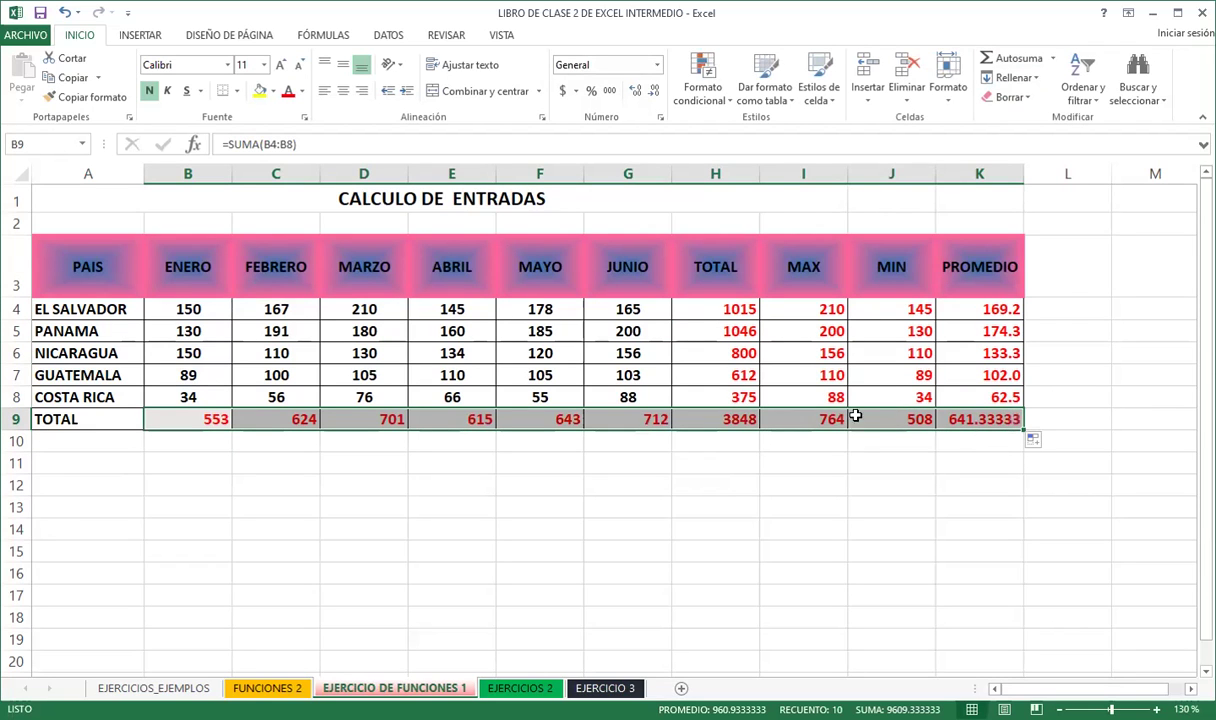
# Show the row 9 totals with no decimals, centred horizontally and vertically
pyautogui.click(633, 90)
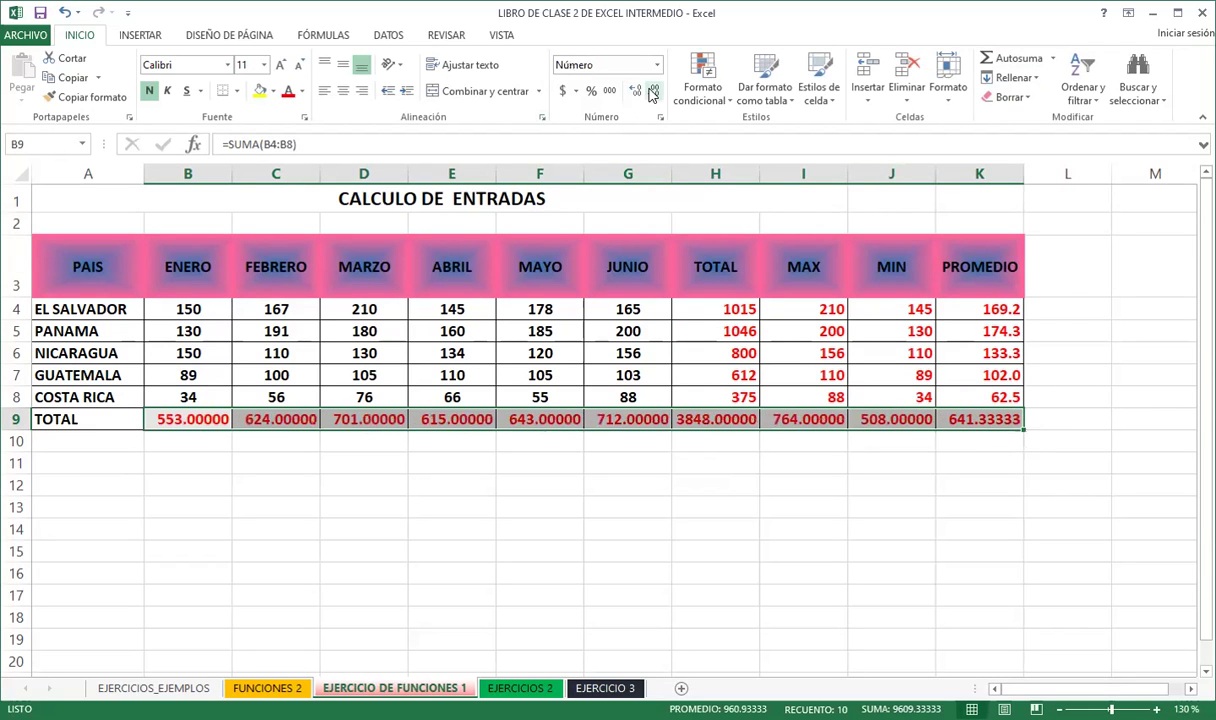
pyautogui.click(654, 91)
pyautogui.click(654, 91)
pyautogui.click(654, 91)
pyautogui.click(654, 91)
pyautogui.click(654, 91)
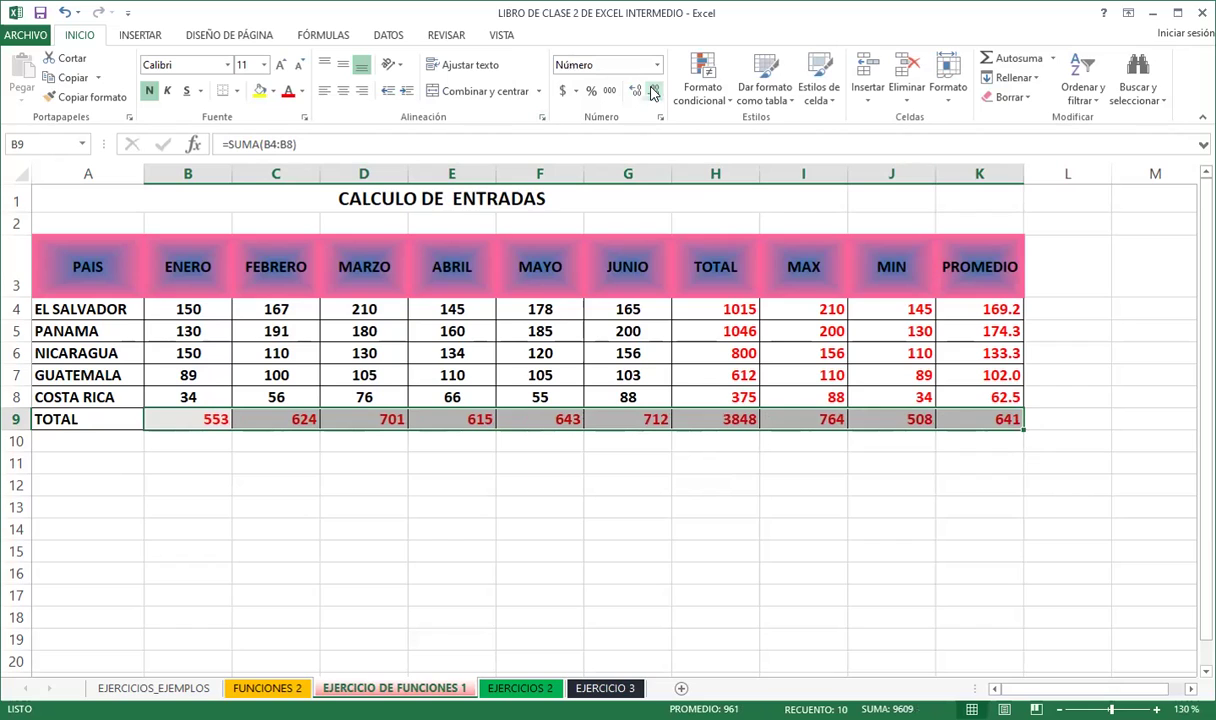
pyautogui.click(342, 90)
pyautogui.click(342, 64)
# Deselect the TOTAL row and reselect B9 to check the 553 total
pyautogui.click(210, 462)
pyautogui.click(198, 418)
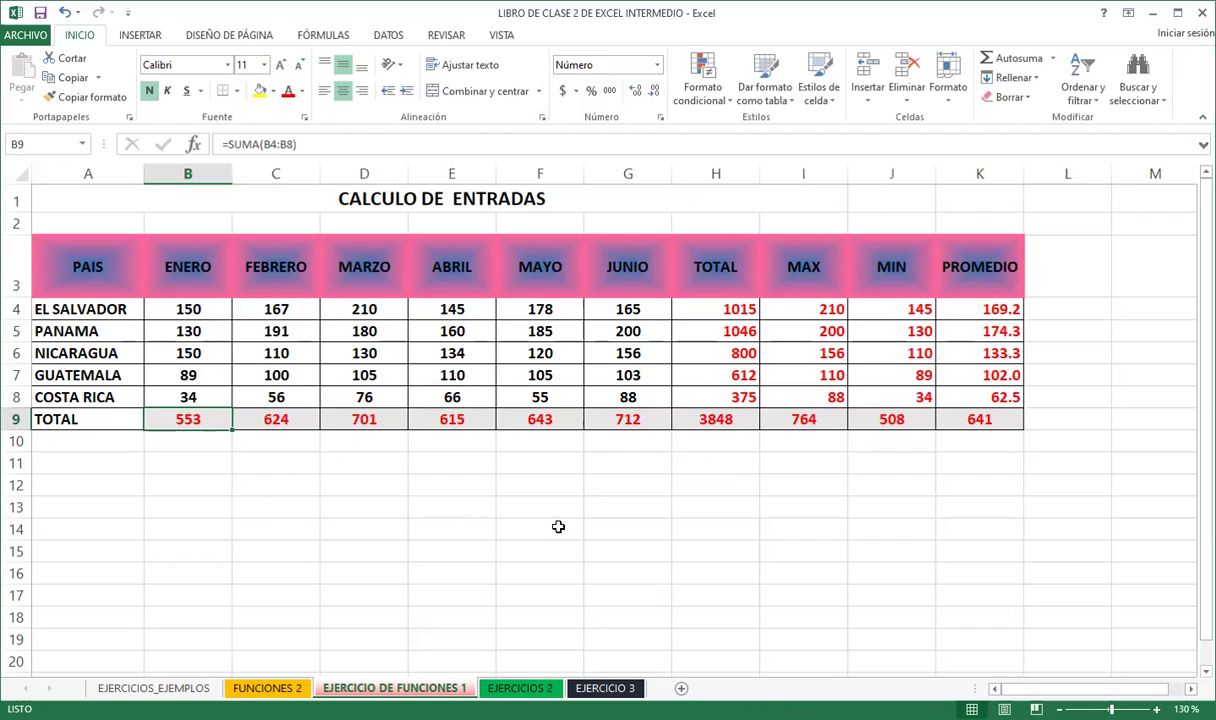
pyautogui.click(530, 505)
pyautogui.click(192, 421)
pyautogui.click(325, 443)
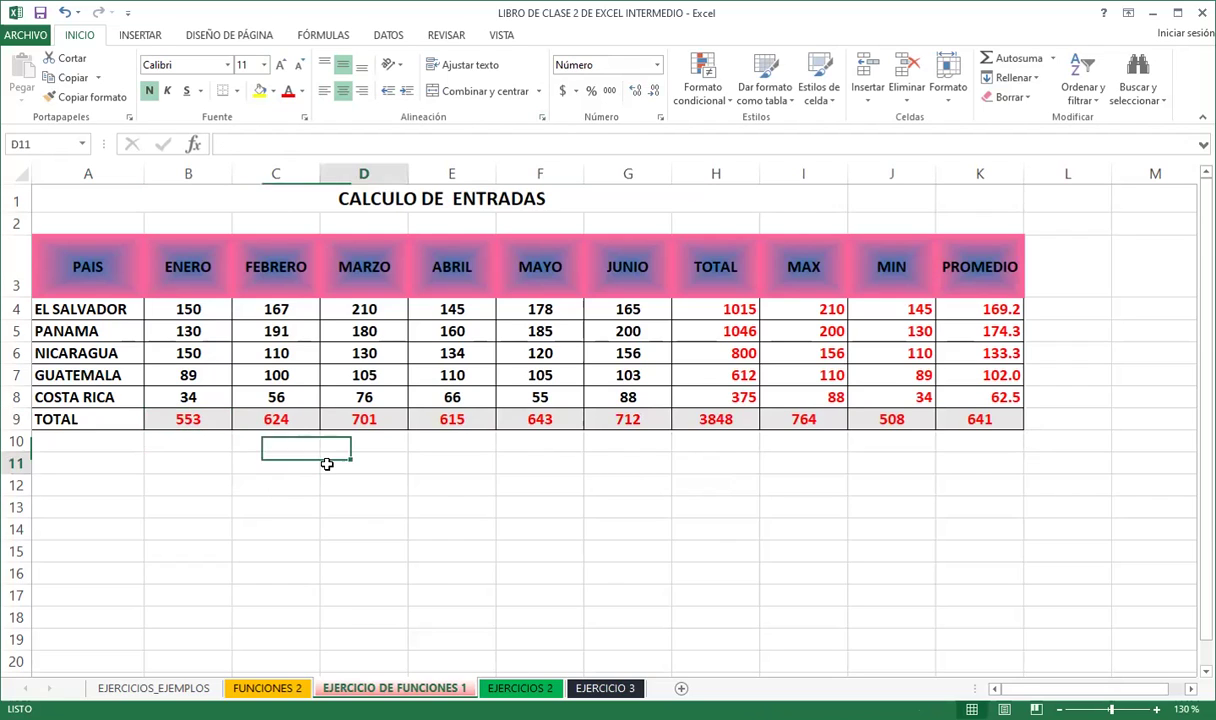
pyautogui.click(105, 416)
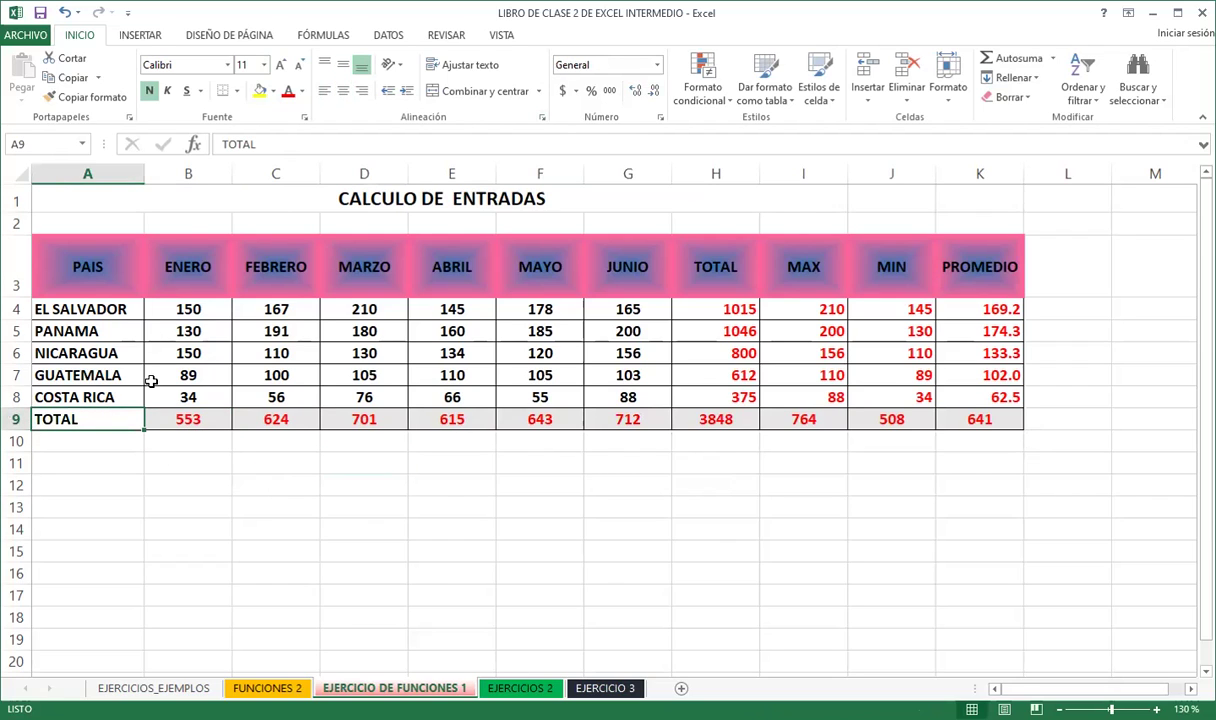
pyautogui.click(116, 262)
pyautogui.moveTo(276, 277); pyautogui.dragTo(960, 290)
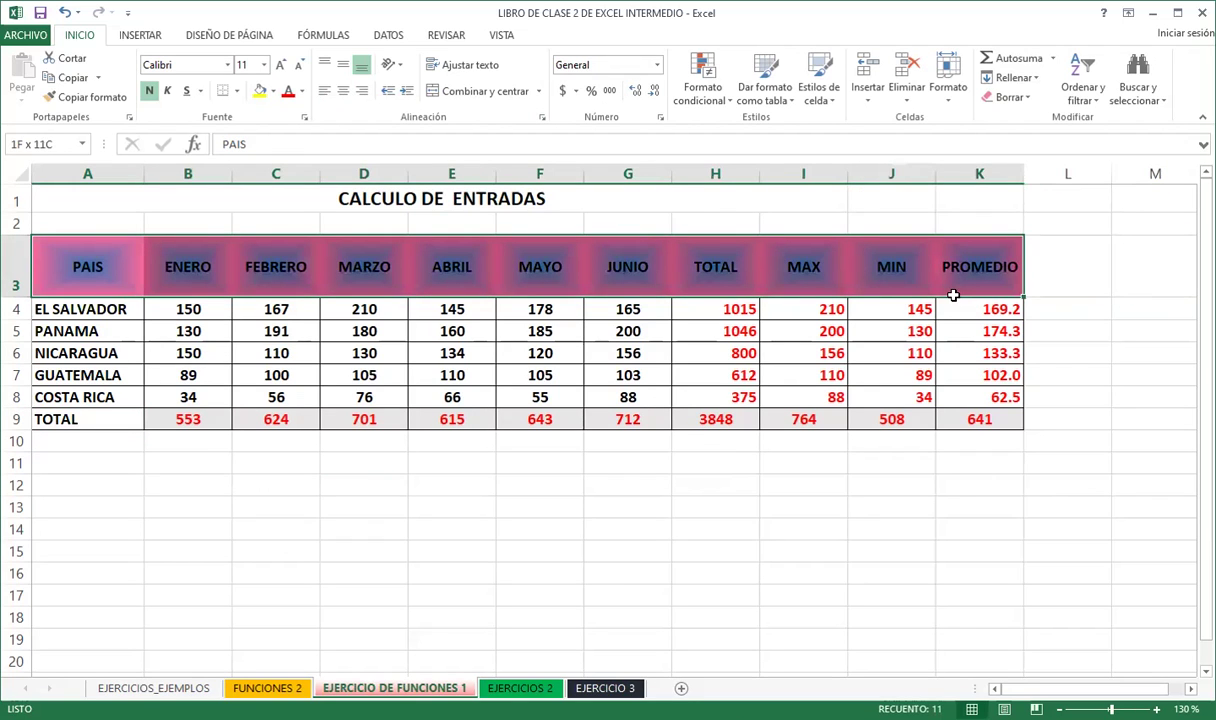
pyautogui.click(357, 325)
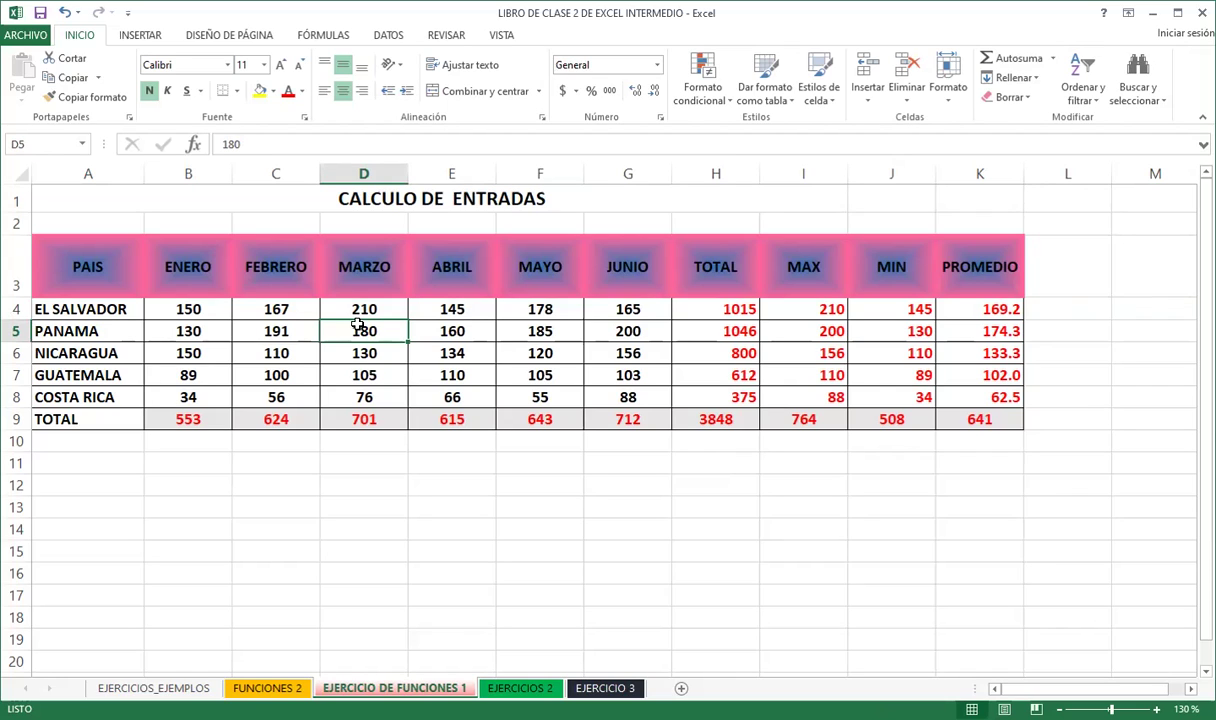
pyautogui.click(252, 325)
pyautogui.moveTo(159, 421); pyautogui.dragTo(975, 411)
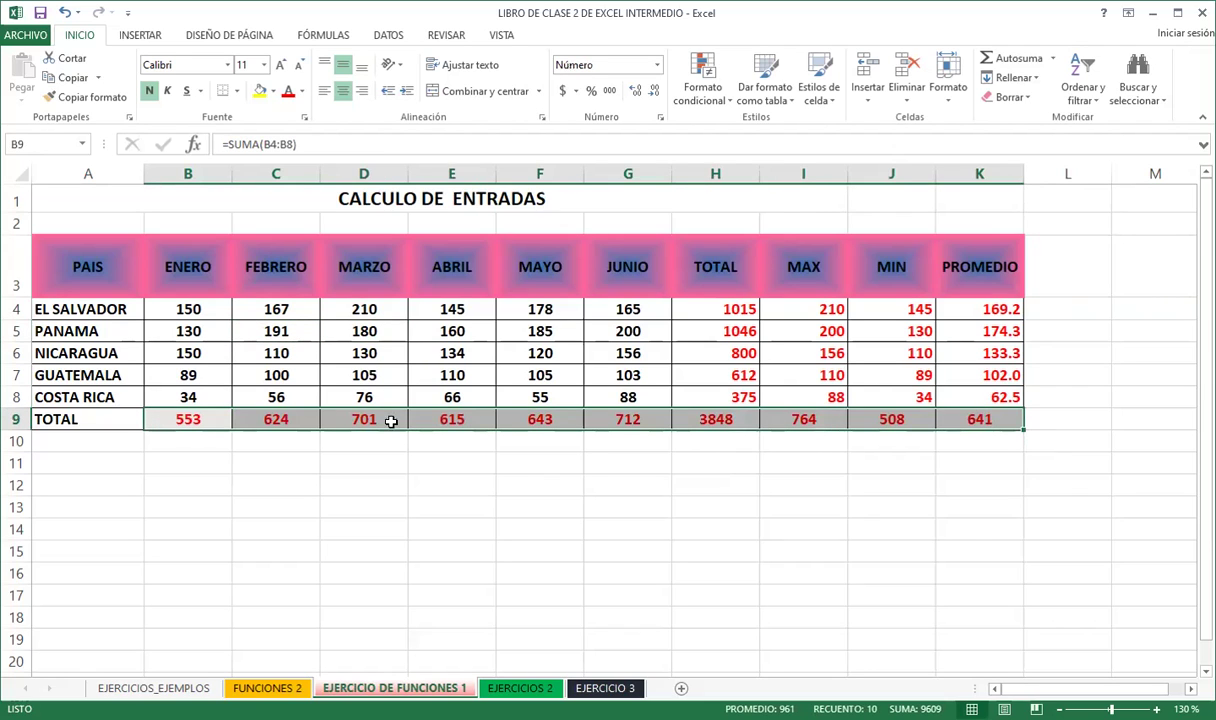
pyautogui.click(212, 422)
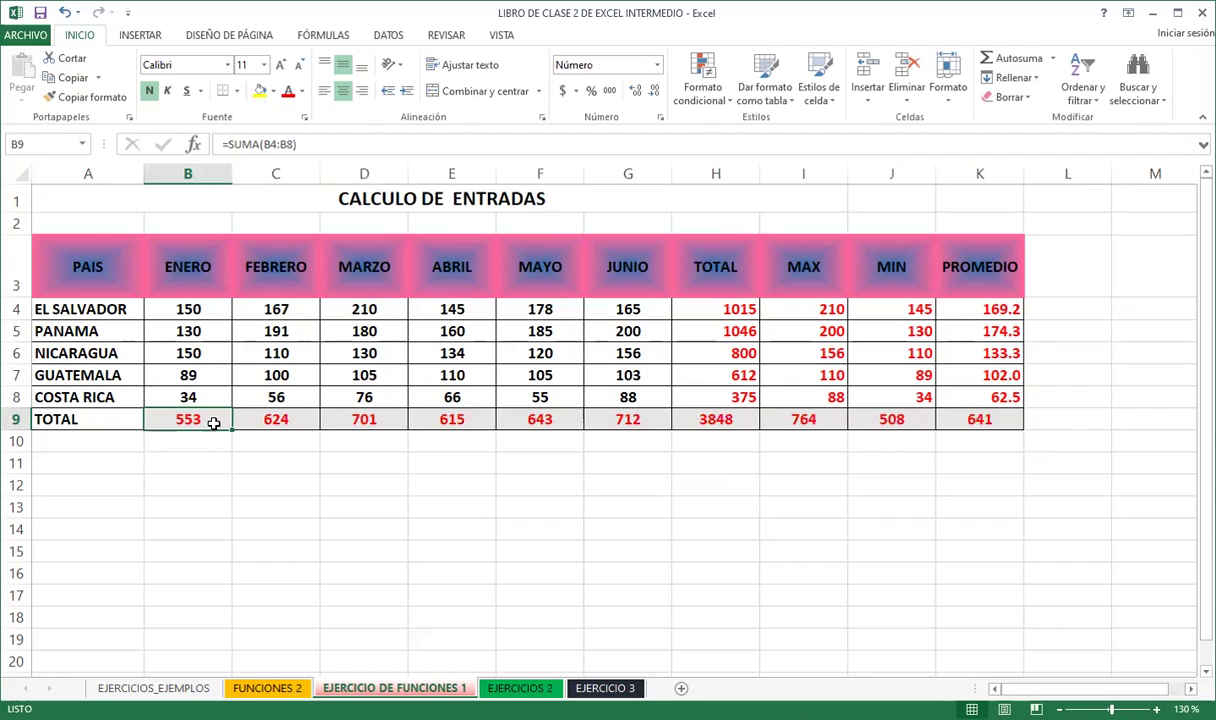
pyautogui.press('Return')
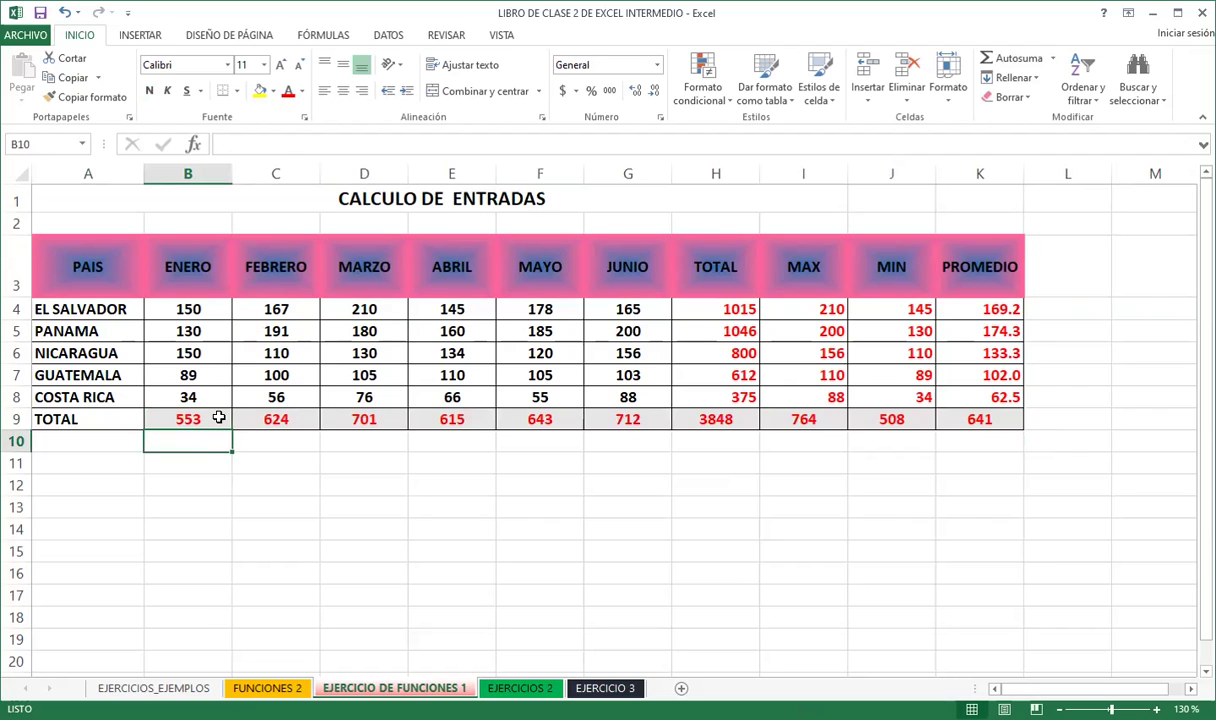
pyautogui.click(218, 418)
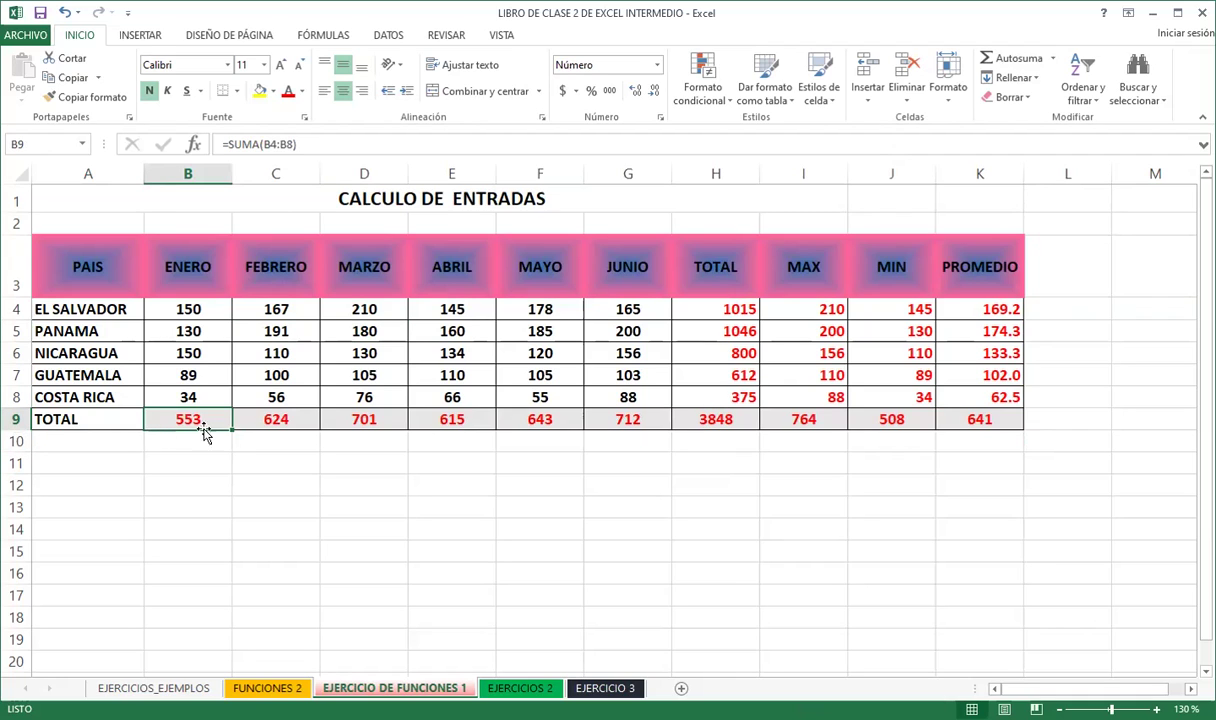
pyautogui.click(451, 421)
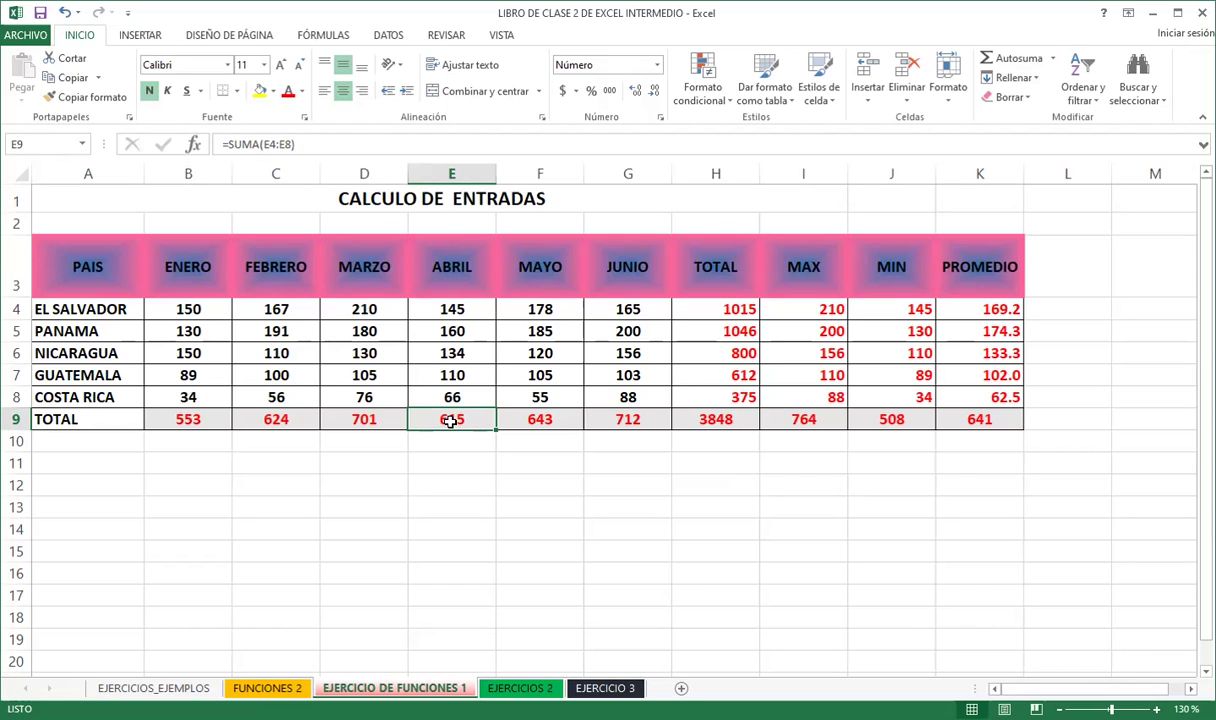
pyautogui.click(540, 374)
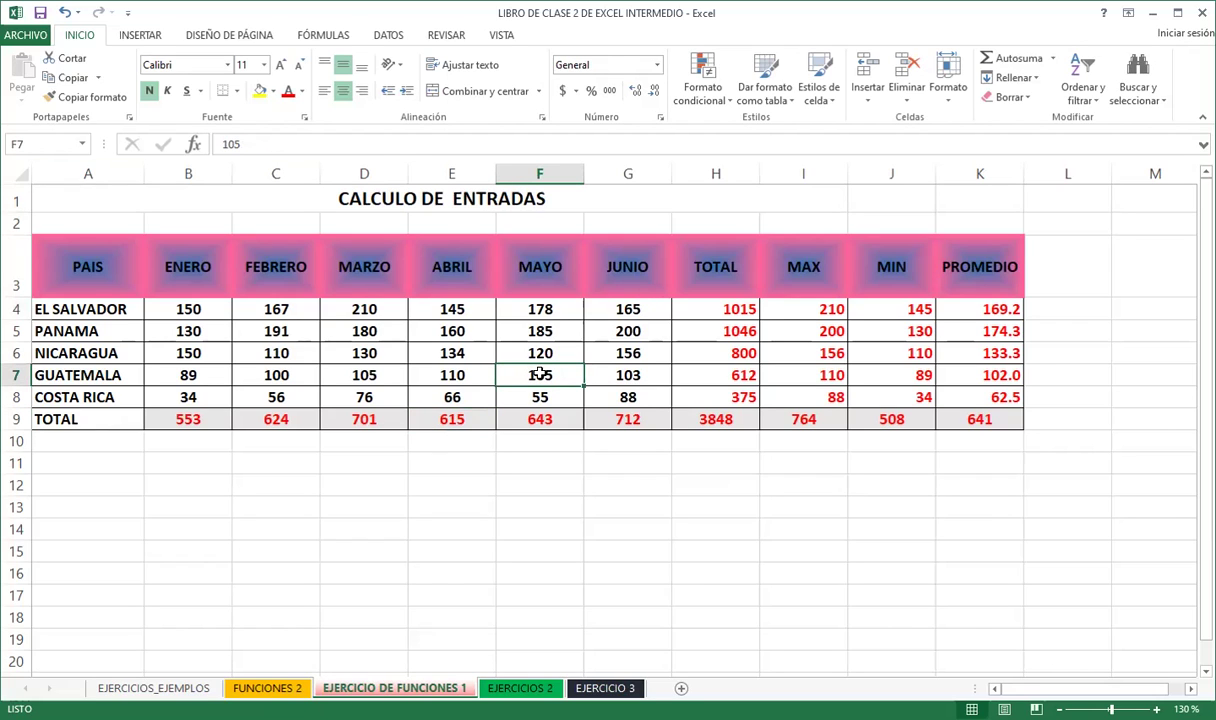
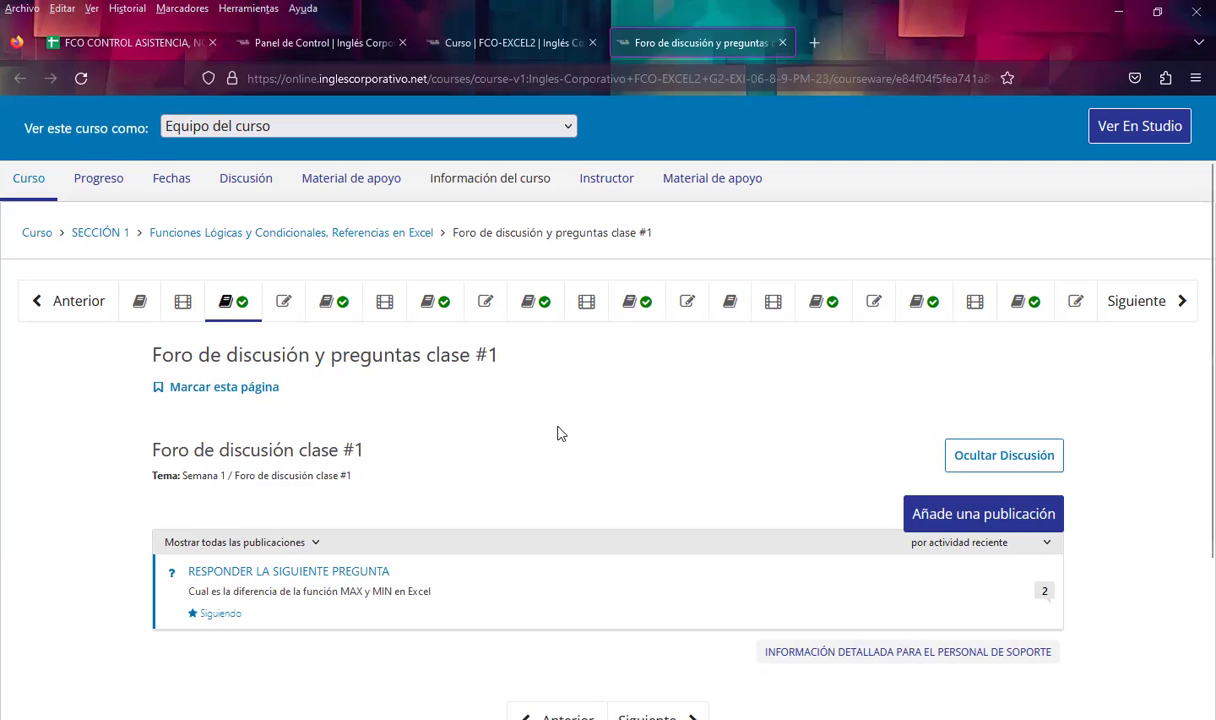
# Open the 'RESPONDER LA SIGUIENTE PREGUNTA' post in the clase #1 discussion forum
pyautogui.scroll(-3, 555, 430)
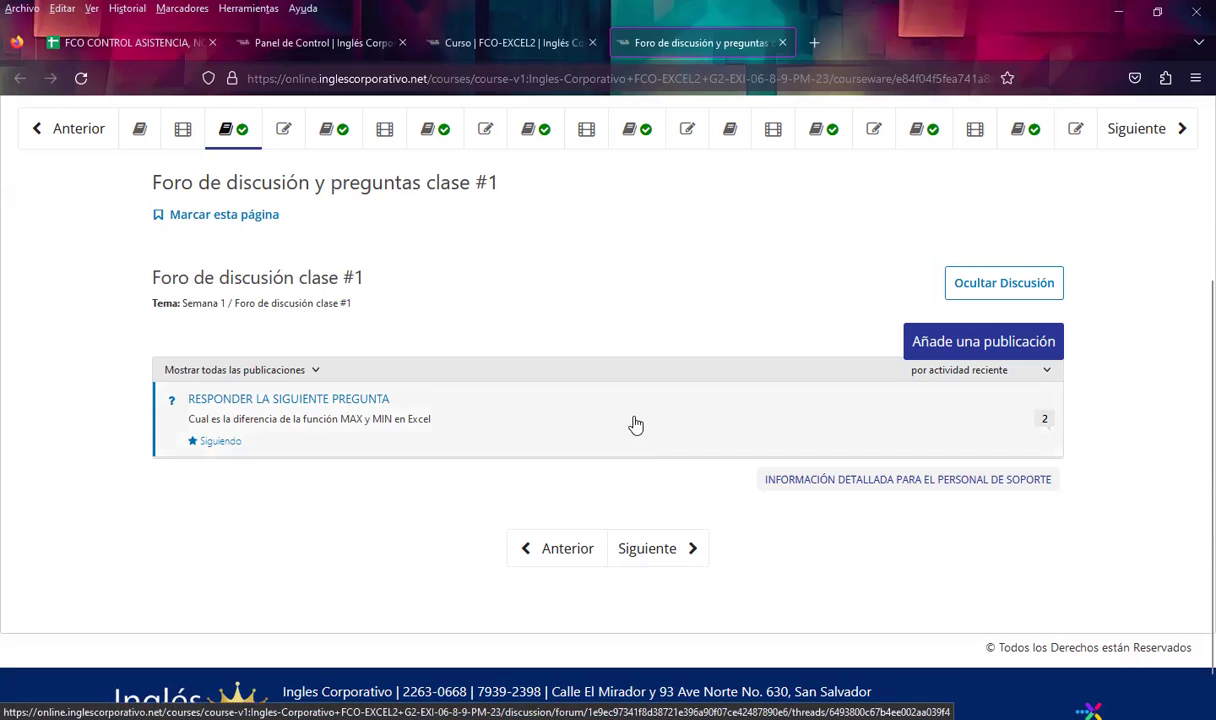
pyautogui.click(636, 425)
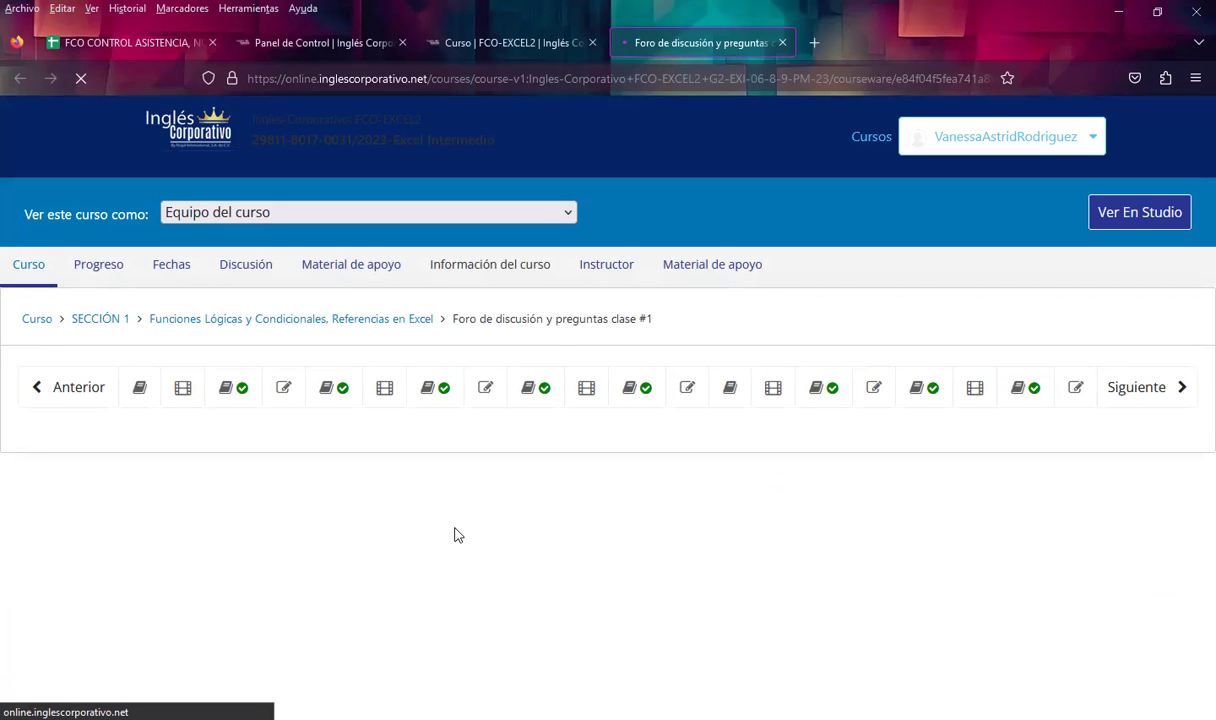
# Check one student's attendance mark on the attendance spreadsheet
pyautogui.scroll(-3, 429, 529)
pyautogui.scroll(1, 396, 529)
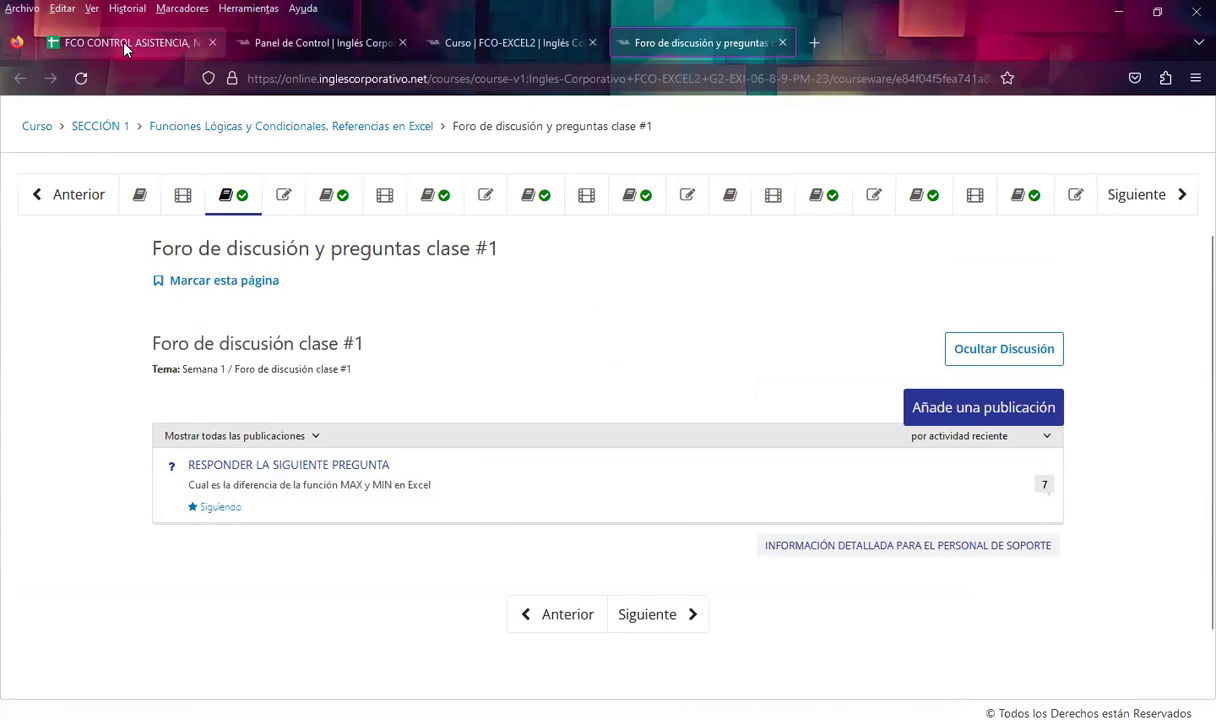
pyautogui.click(125, 44)
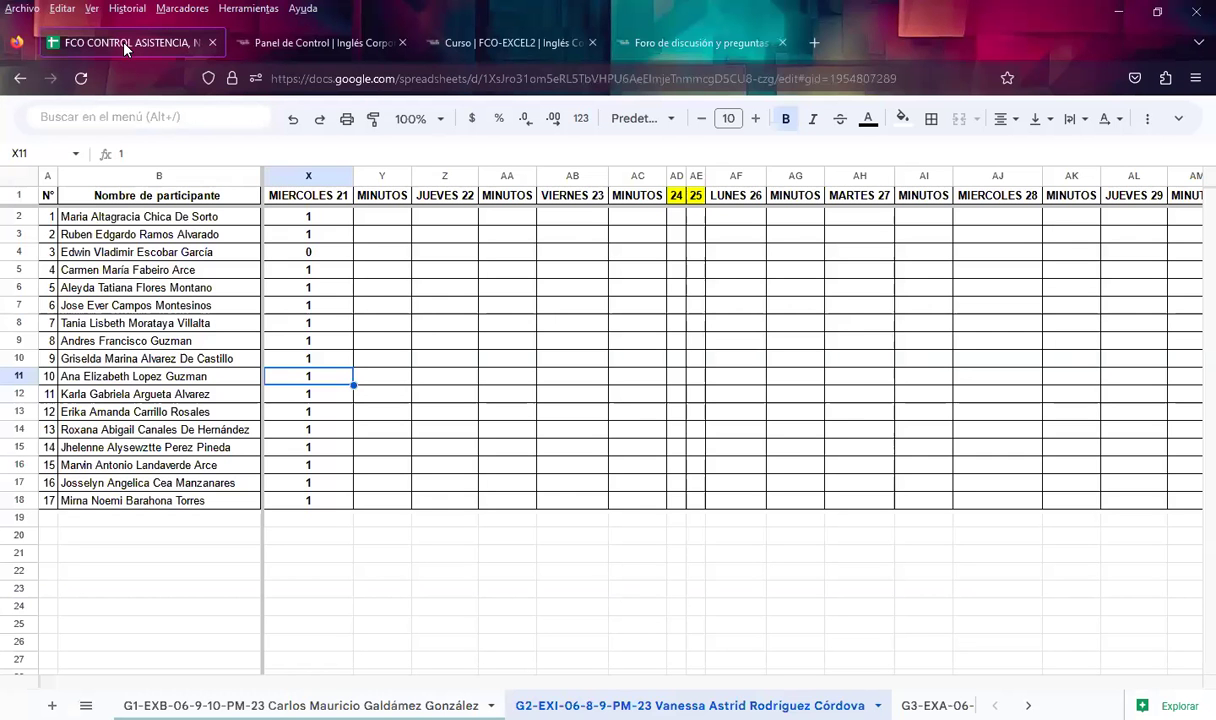
pyautogui.click(333, 305)
# Back in the forum, open the 'RESPONDER LA SIGUIENTE PREGUNTA' thread and scroll to the student responses
pyautogui.click(678, 40)
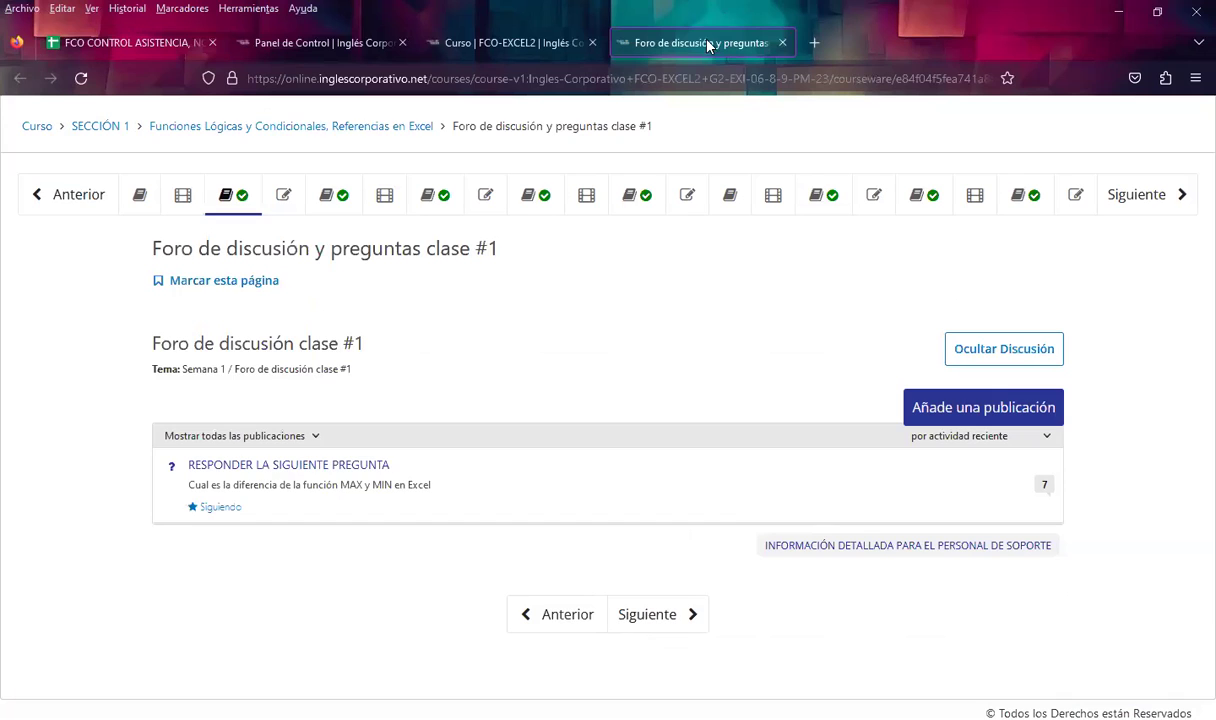
pyautogui.scroll(-2, 352, 477)
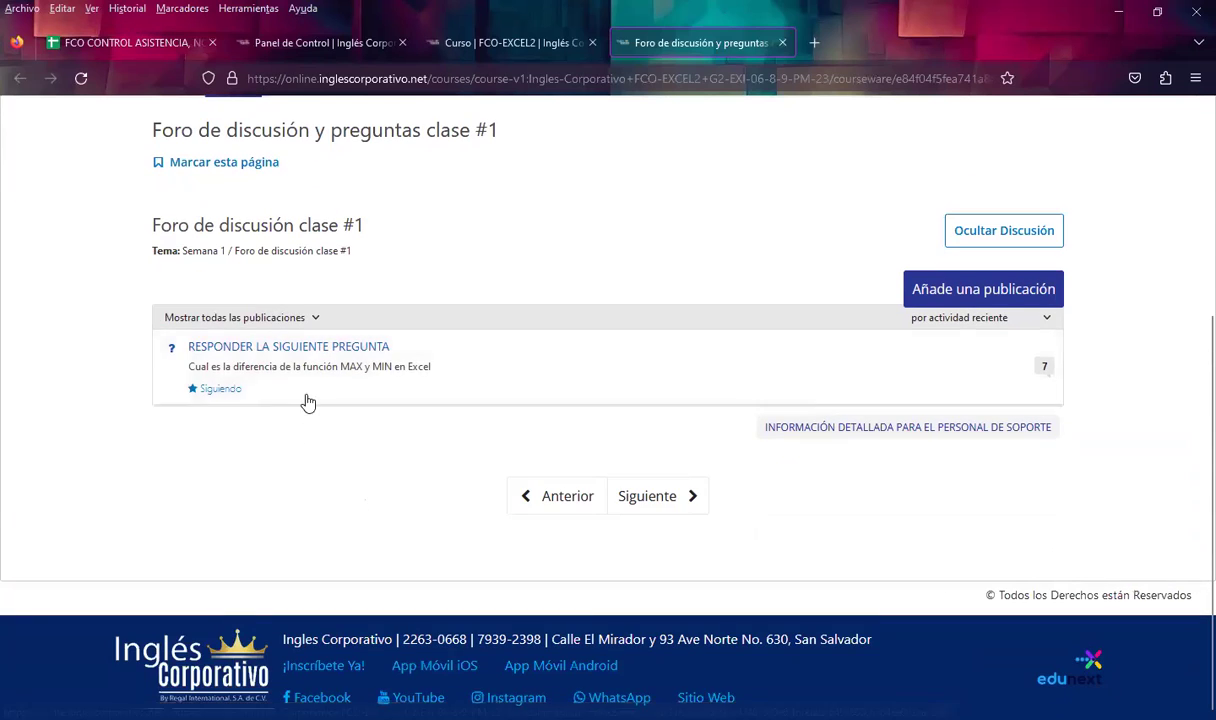
pyautogui.click(315, 348)
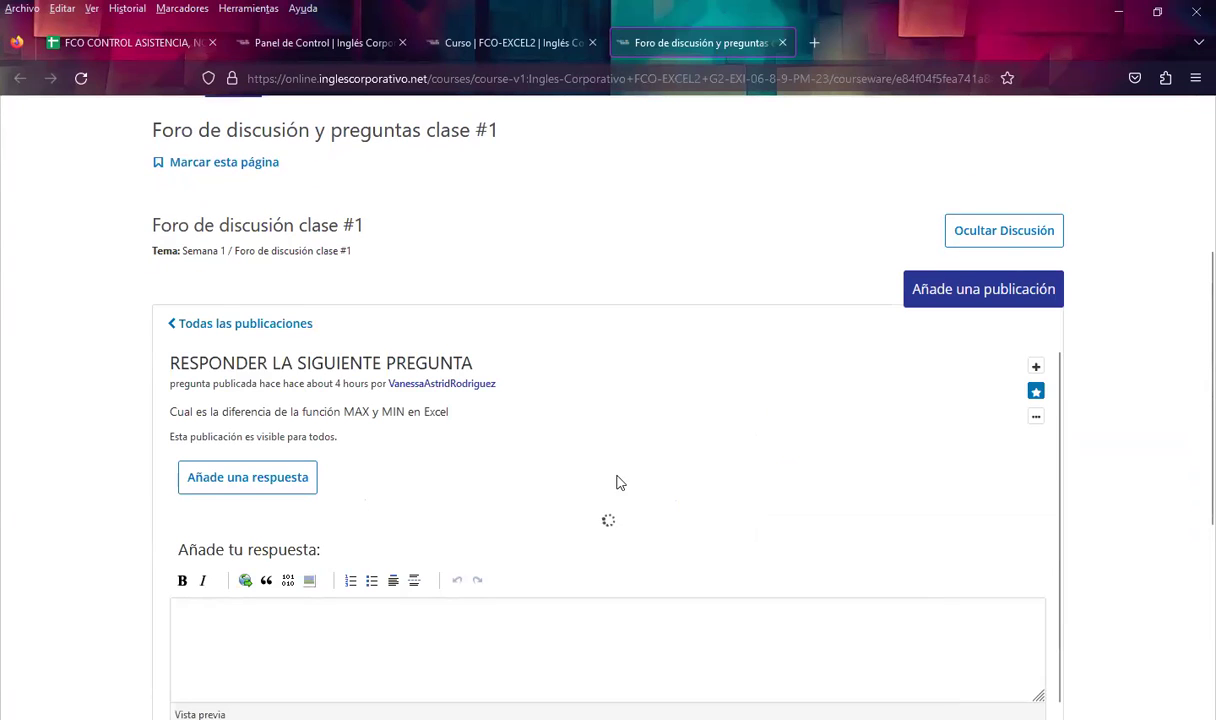
pyautogui.scroll(-3, 1140, 469)
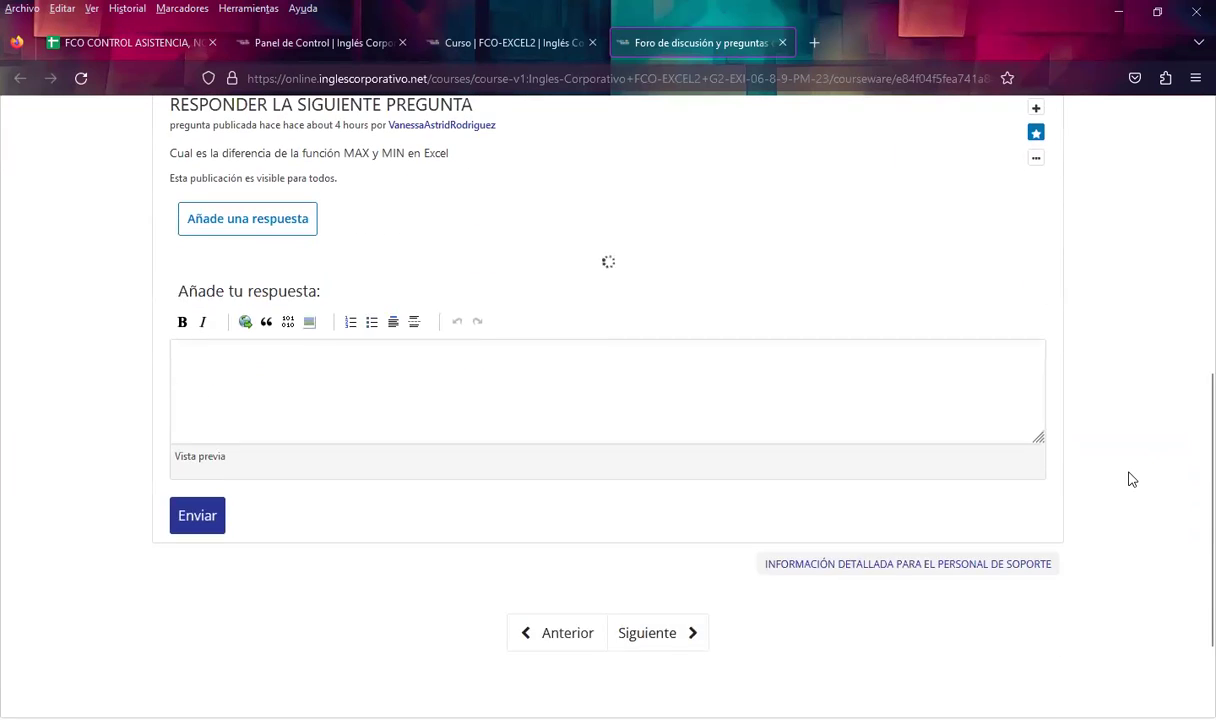
pyautogui.scroll(-1, 1124, 478)
pyautogui.scroll(-1, 1103, 486)
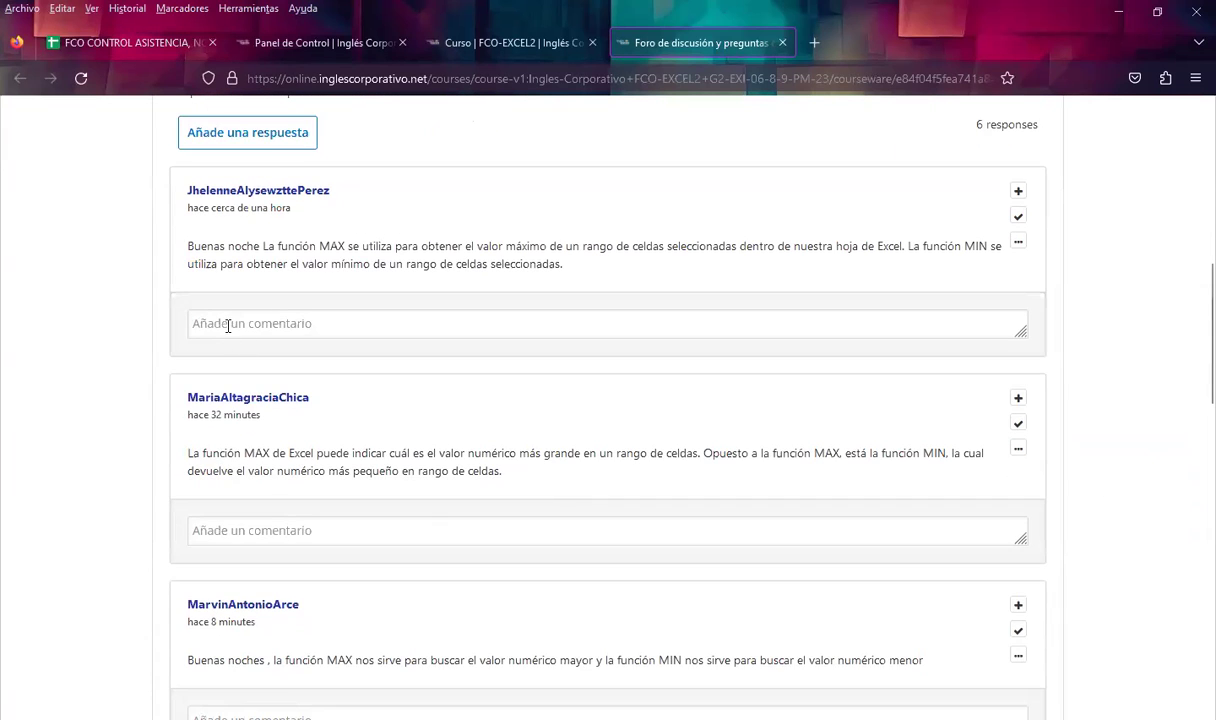
# Post the pasted 'Saludos. Excelente respuesta.' comment under the first student reply
pyautogui.click(228, 325)
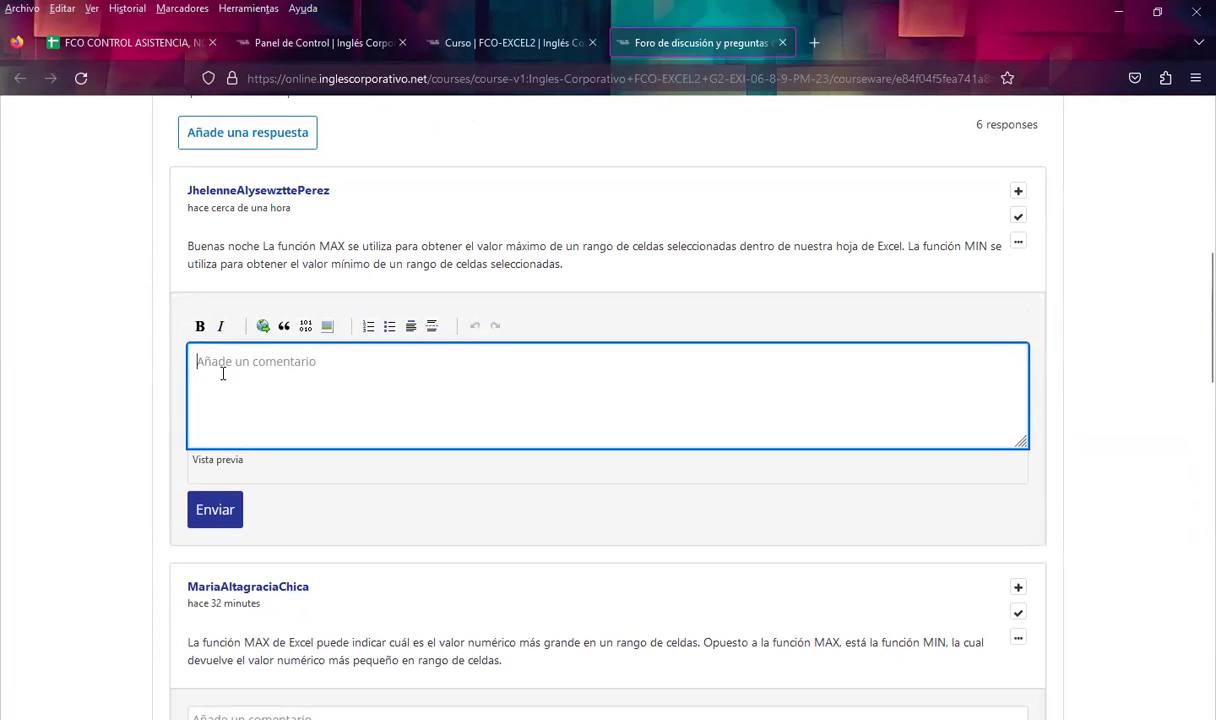
pyautogui.write('Saludos.  Excelente respuesta.  Atentamente. Inga. Vanessa Rodríguez.')
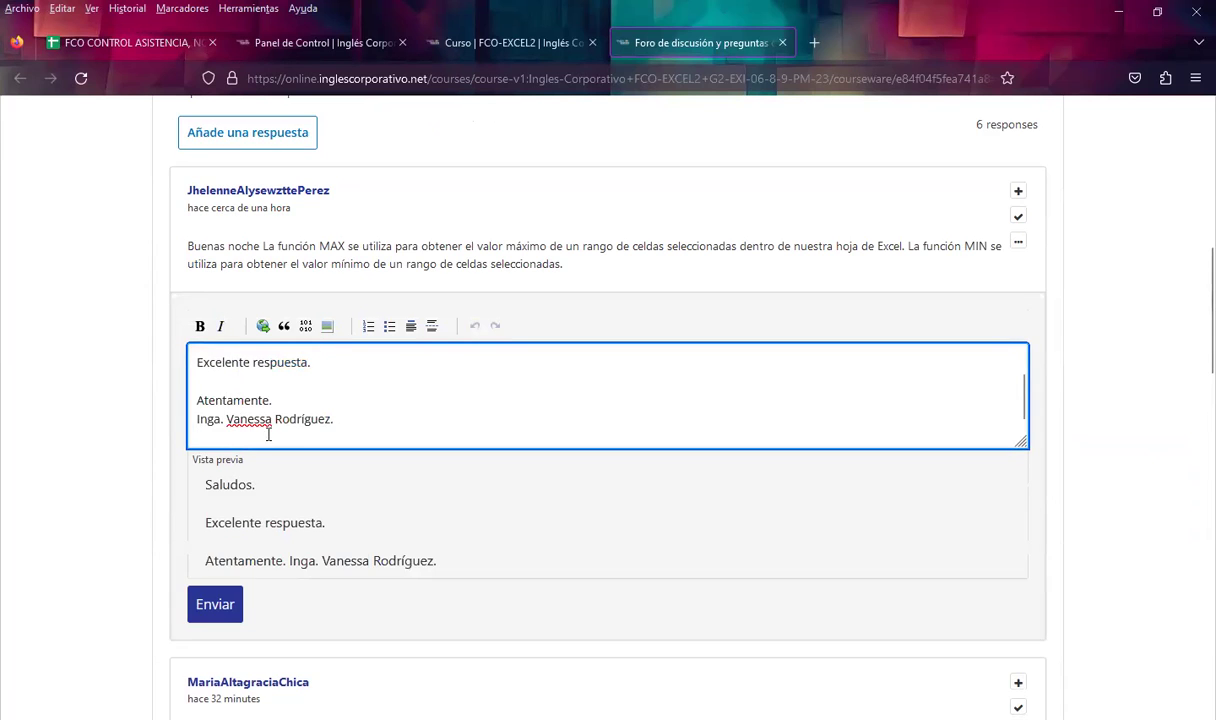
pyautogui.scroll(2, 190, 415)
pyautogui.scroll(-1, 225, 410)
pyautogui.scroll(-1, 225, 410)
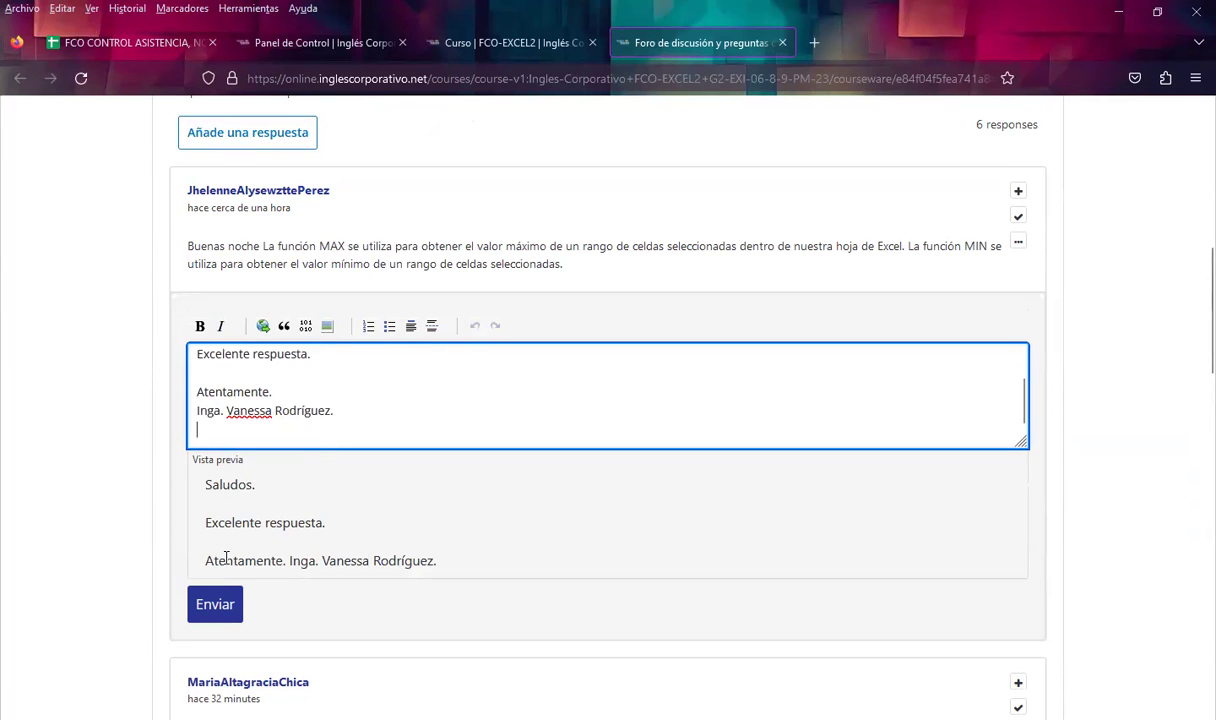
pyautogui.scroll(-1, 226, 557)
pyautogui.click(211, 512)
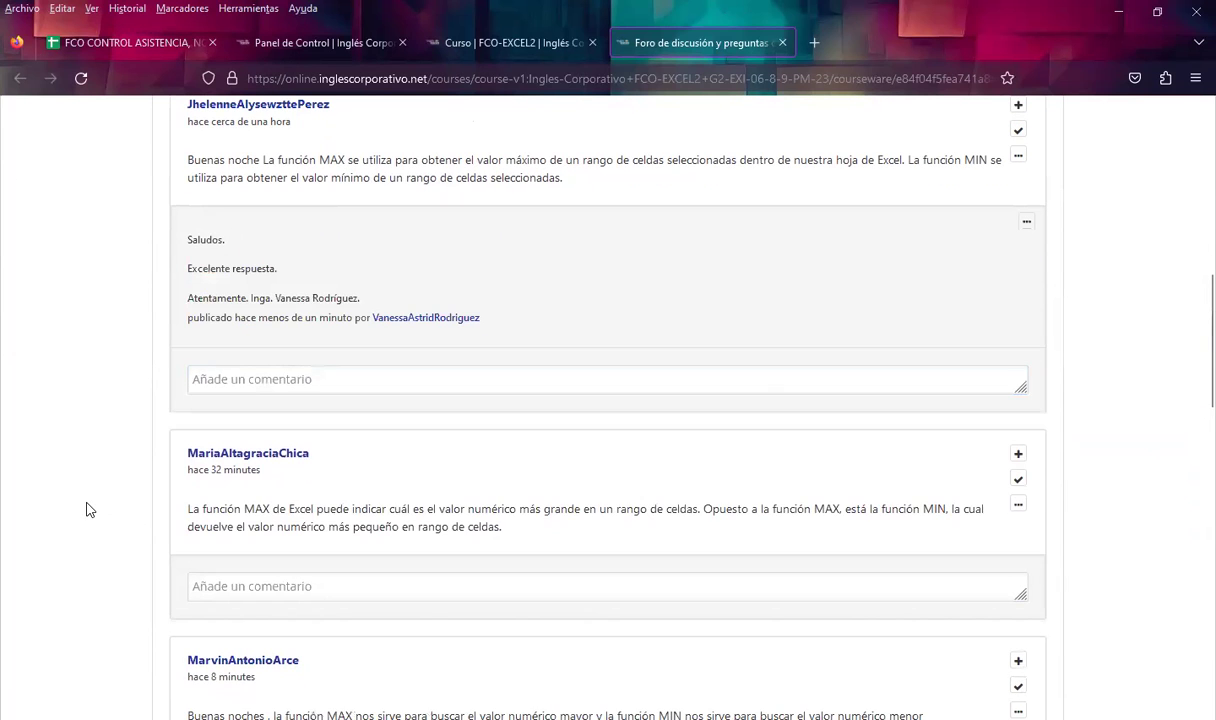
# Post the same 'Saludos. Excelente respuesta.' comment under the second student reply
pyautogui.scroll(-1, 440, 487)
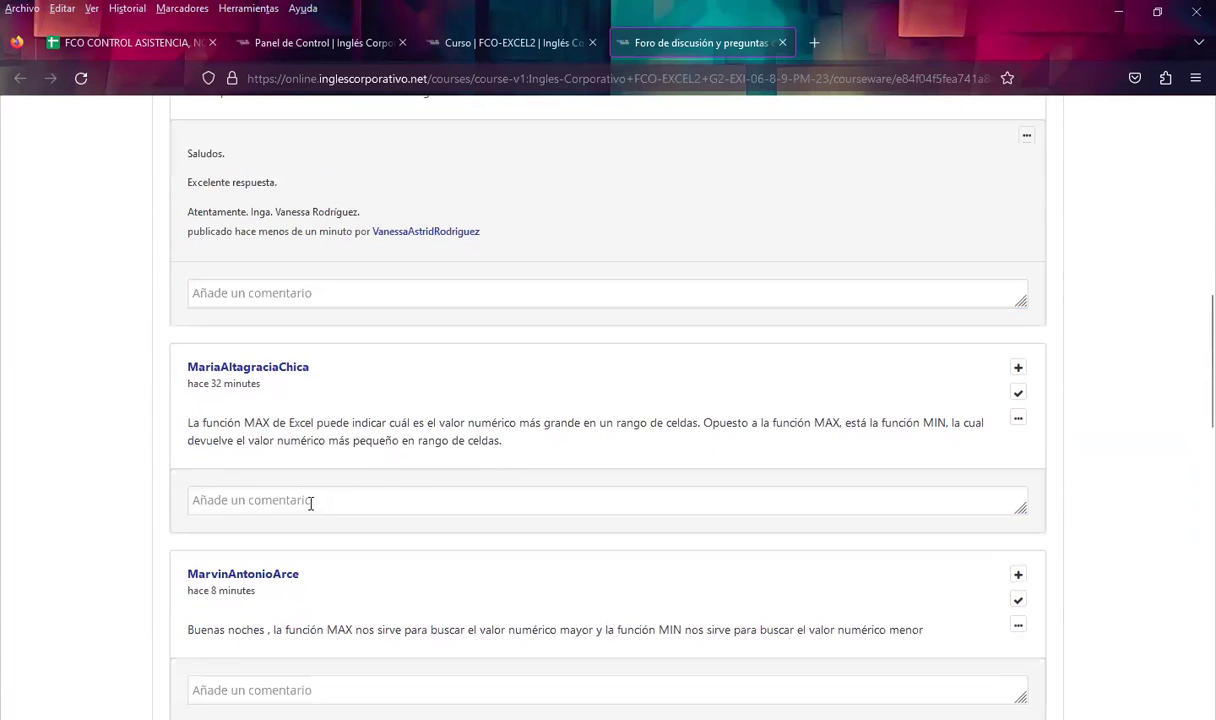
pyautogui.click(285, 490)
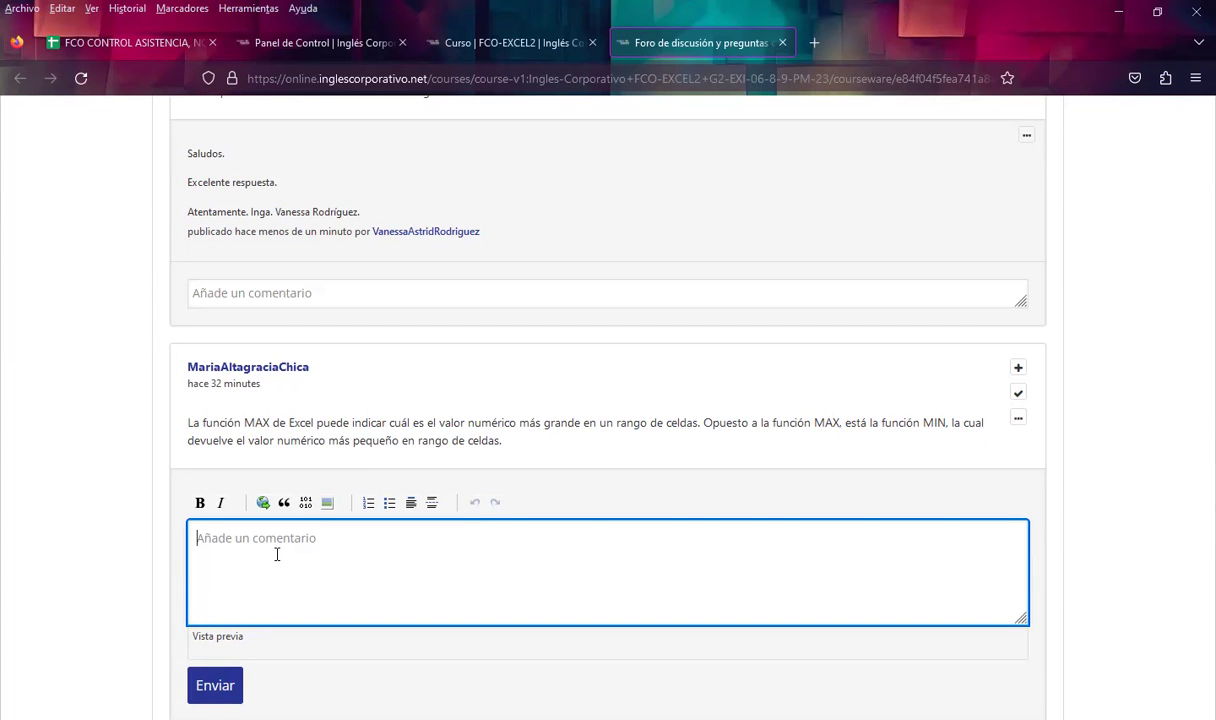
pyautogui.write('Saludos.  Excelente respuesta.  Atentamente. Inga. Vanessa Rodríguez.')
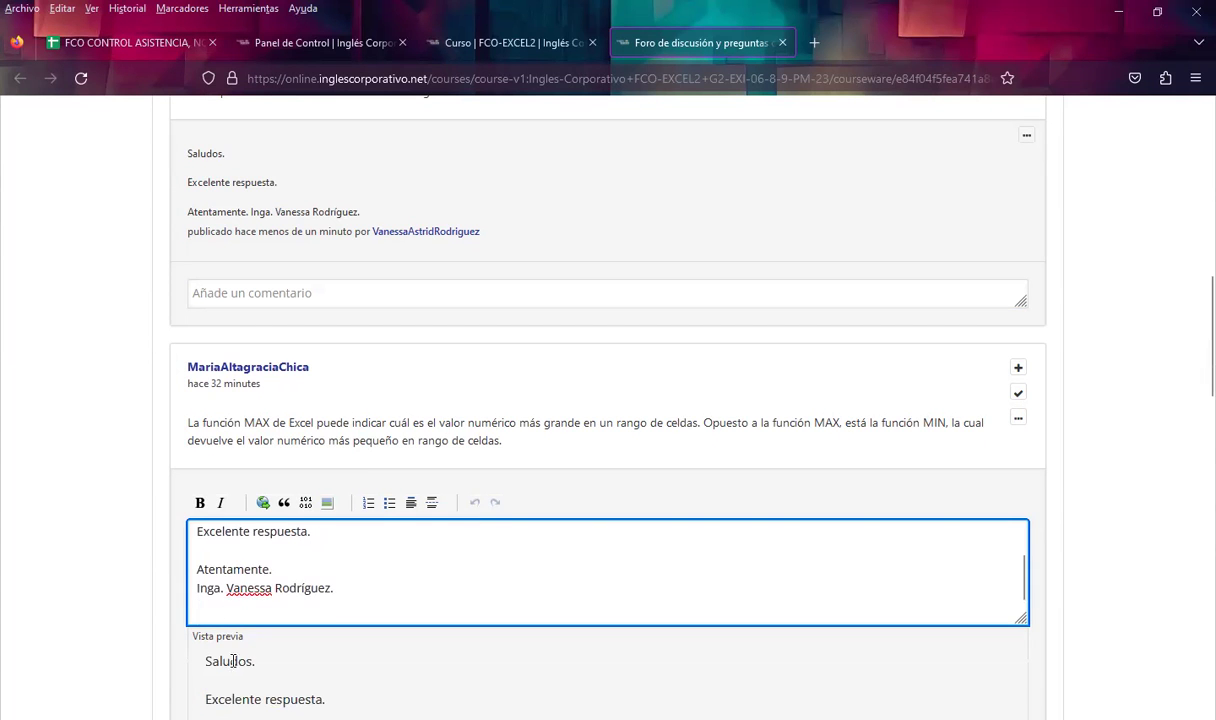
pyautogui.scroll(-3, 235, 650)
pyautogui.click(220, 612)
pyautogui.scroll(-5, 218, 615)
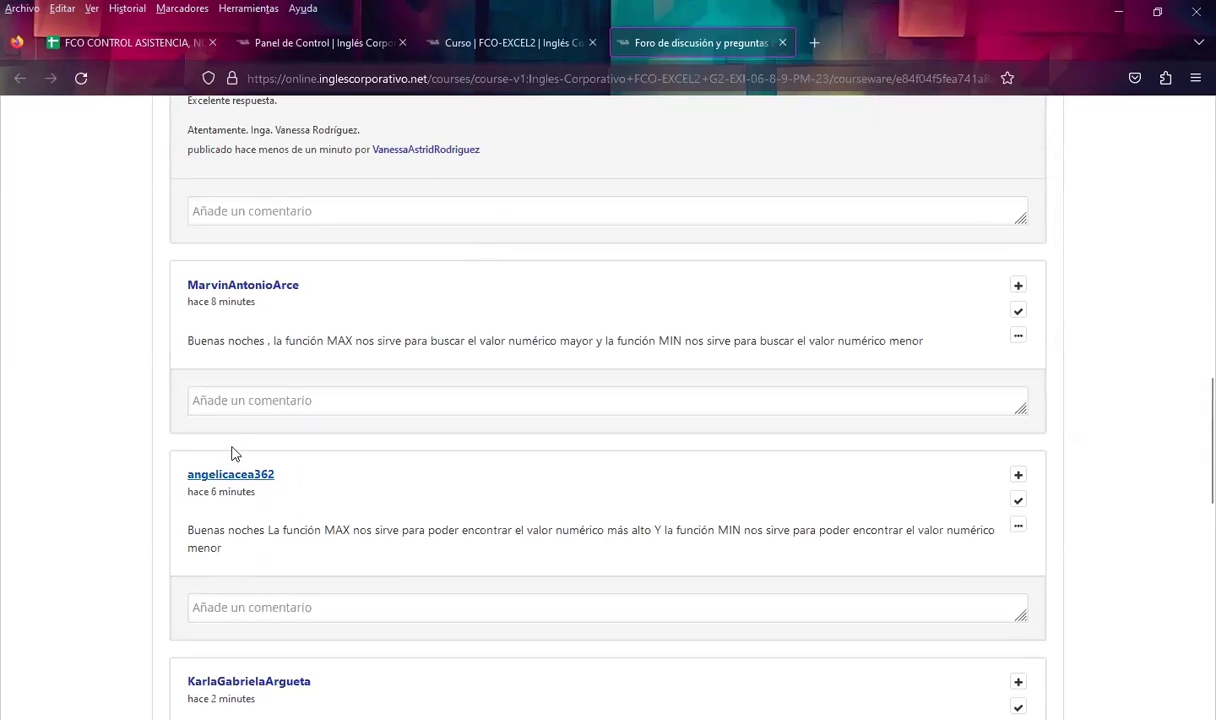
# Post the 'Saludos. Excelente respuesta.' comment under the third and fourth student replies
pyautogui.click(239, 407)
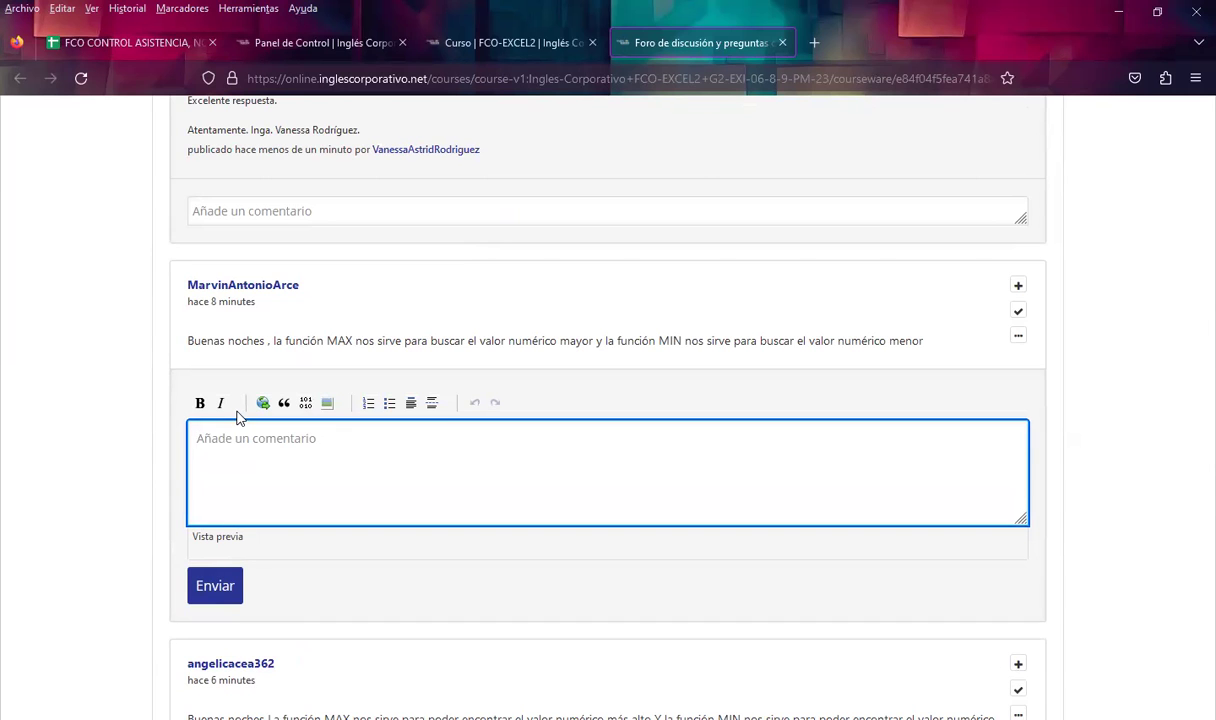
pyautogui.write('Saludos.  Excelente respuesta.  Atentamente. Inga. Vanessa Rodríguez.')
pyautogui.scroll(-3, 220, 453)
pyautogui.click(196, 503)
pyautogui.scroll(-2, 196, 503)
pyautogui.click(222, 497)
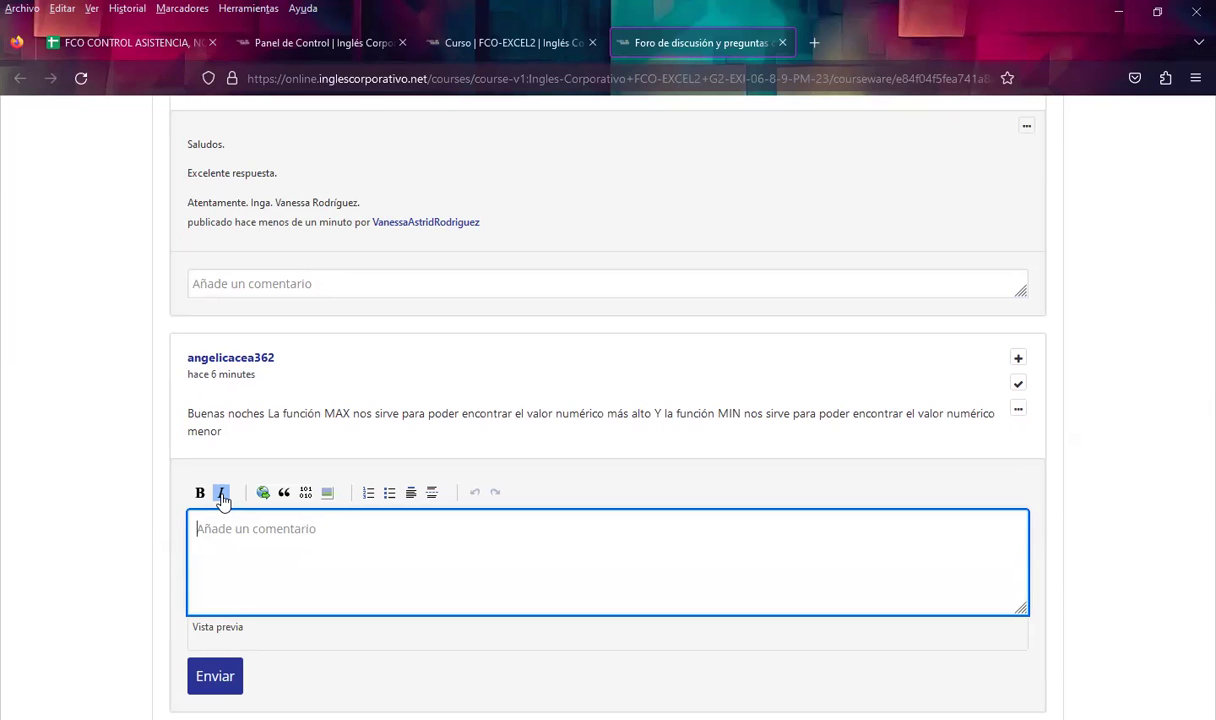
pyautogui.write('Saludos.  Excelente respuesta.  Atentamente. Inga. Vanessa Rodríguez.')
pyautogui.scroll(-3, 222, 500)
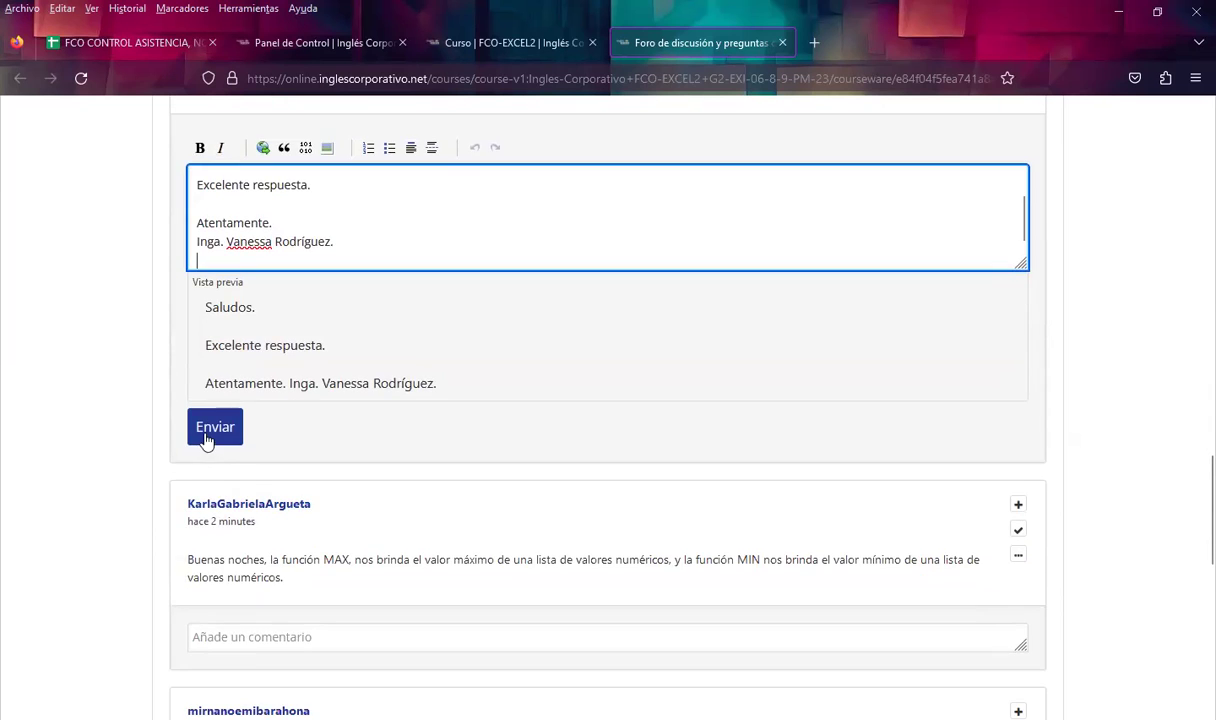
pyautogui.click(204, 435)
# Comment 'Saludos. Excelente respuesta.' under the fifth and last replies, then return to the thread's top
pyautogui.click(220, 494)
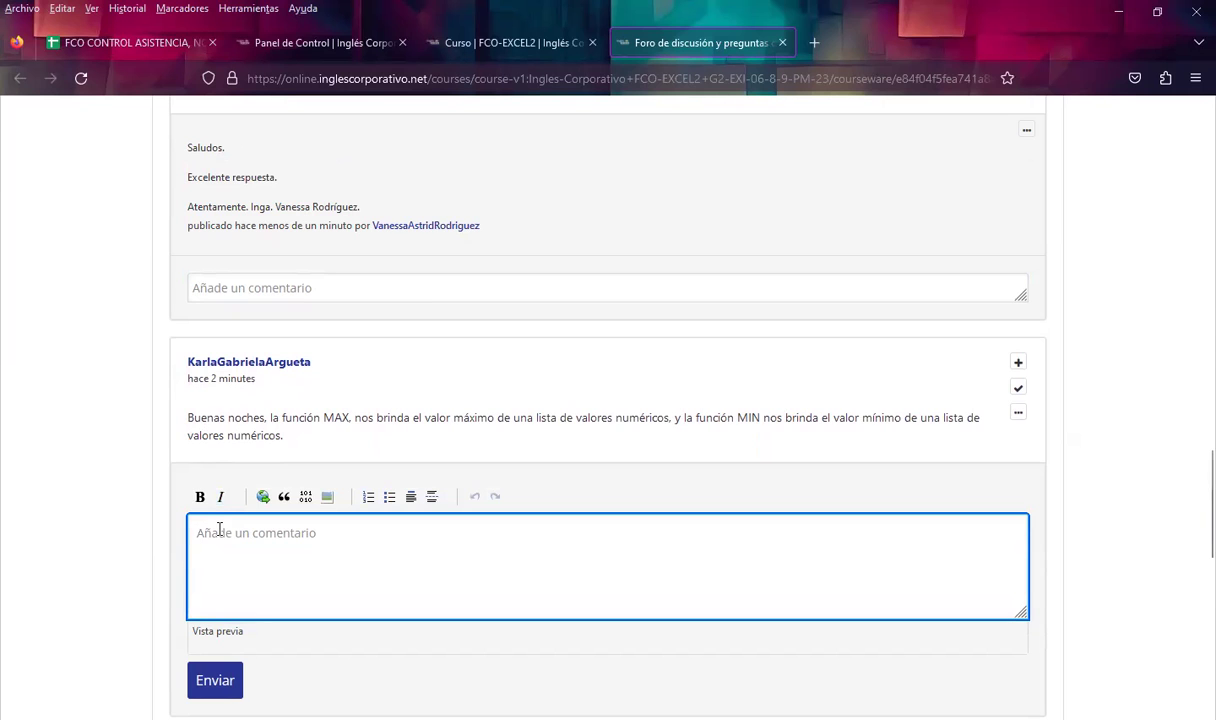
pyautogui.write('Saludos.  Excelente respuesta.  Atentamente. Inga. Vanessa Rodríguez.')
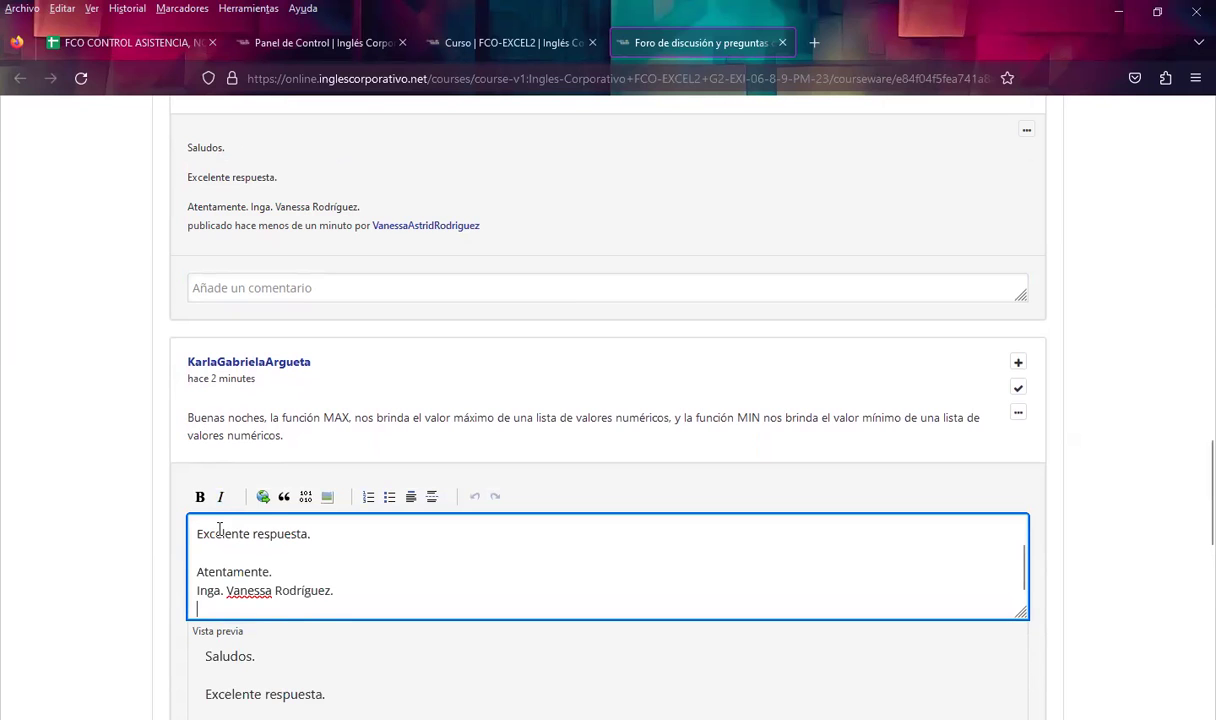
pyautogui.scroll(-2, 215, 525)
pyautogui.click(208, 508)
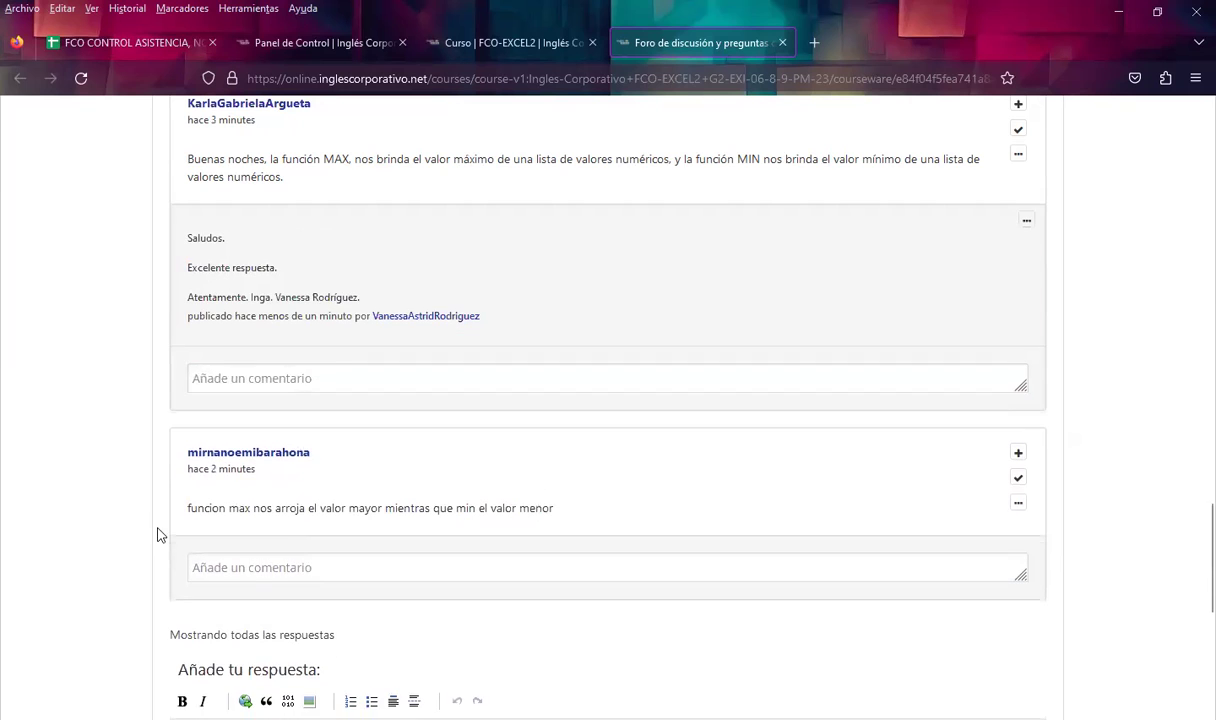
pyautogui.scroll(-1, 157, 535)
pyautogui.click(210, 488)
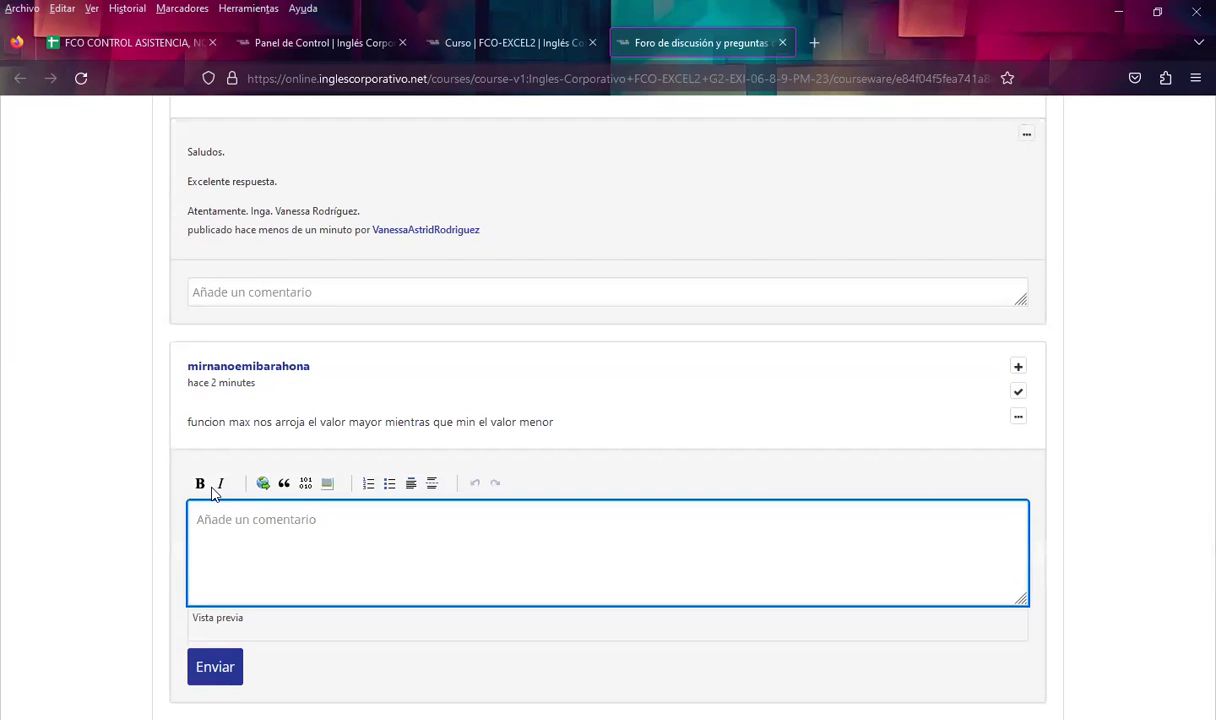
pyautogui.write('Saludos.  Excelente respuesta.  Atentamente. Inga. Vanessa Rodríguez.')
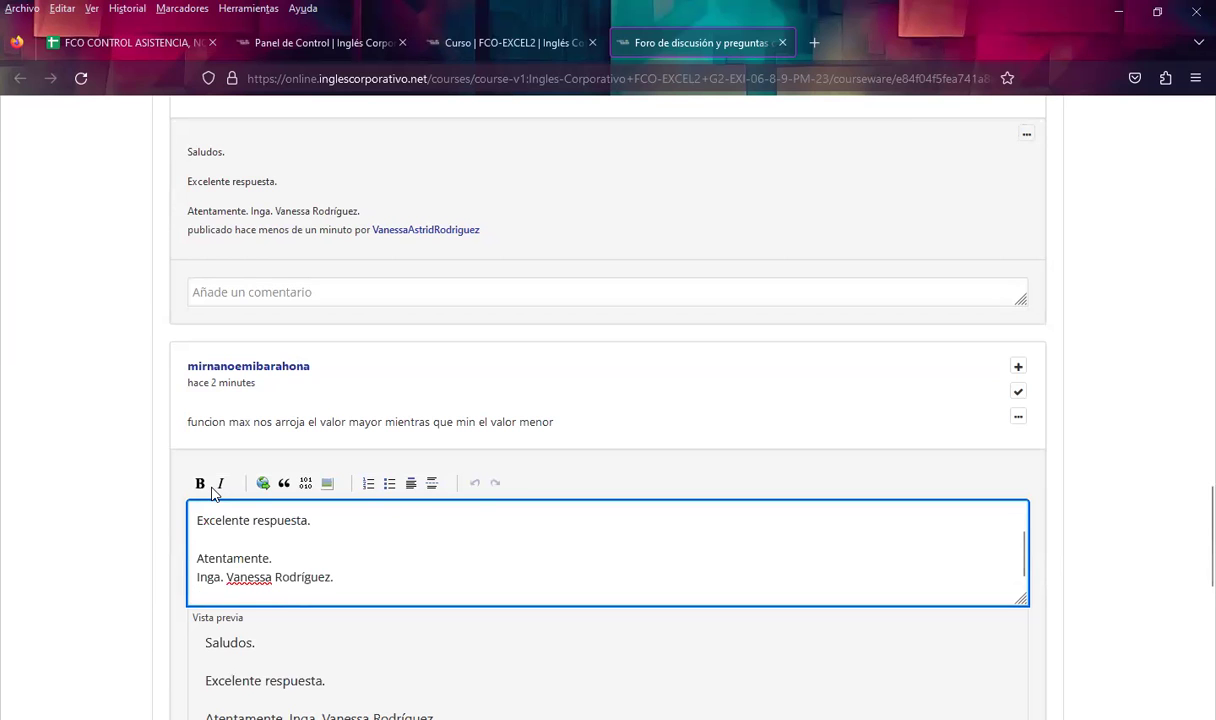
pyautogui.scroll(-3, 212, 492)
pyautogui.click(212, 422)
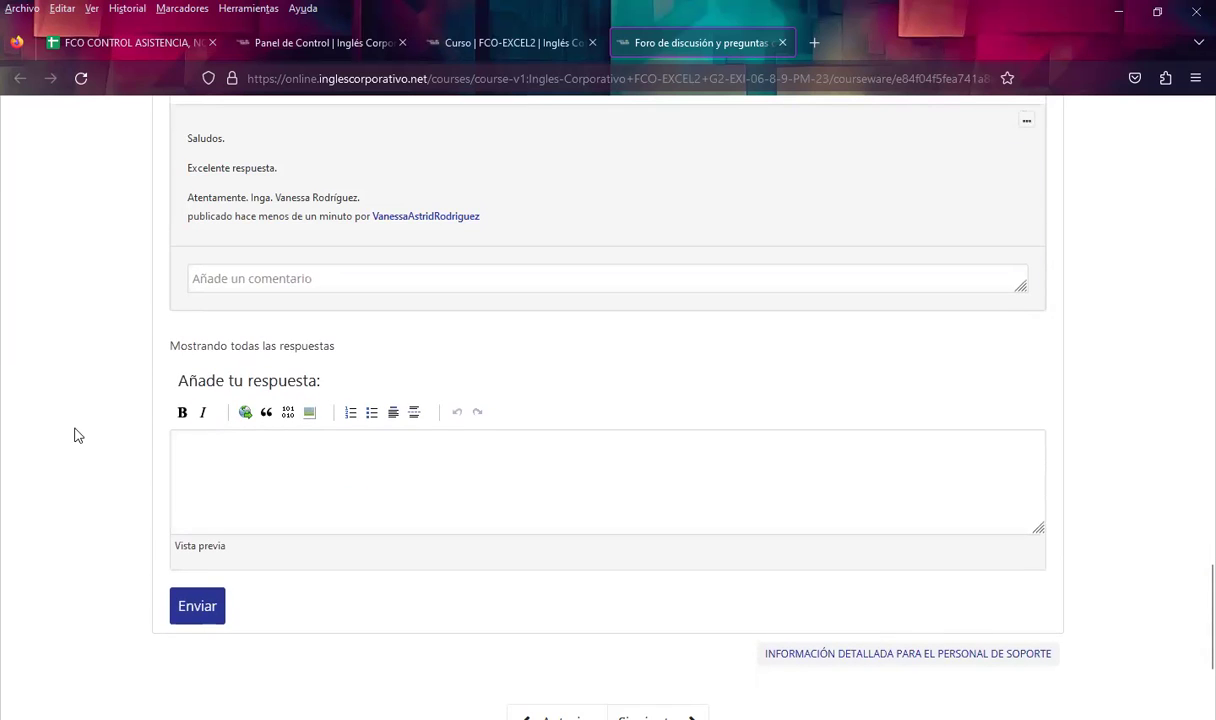
pyautogui.scroll(3, 80, 435)
pyautogui.scroll(2, 90, 436)
pyautogui.scroll(3, 95, 437)
pyautogui.scroll(2, 95, 437)
pyautogui.scroll(3, 95, 437)
pyautogui.scroll(3, 95, 437)
pyautogui.scroll(3, 95, 437)
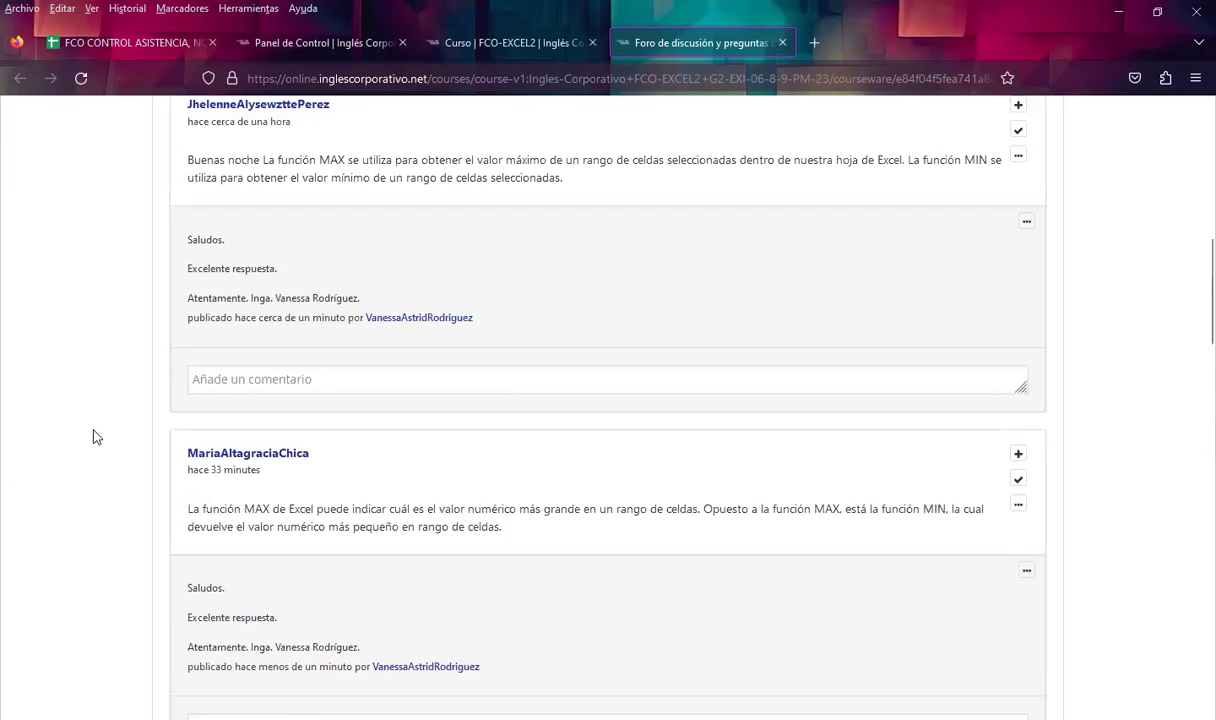
pyautogui.scroll(3, 95, 437)
pyautogui.scroll(3, 95, 437)
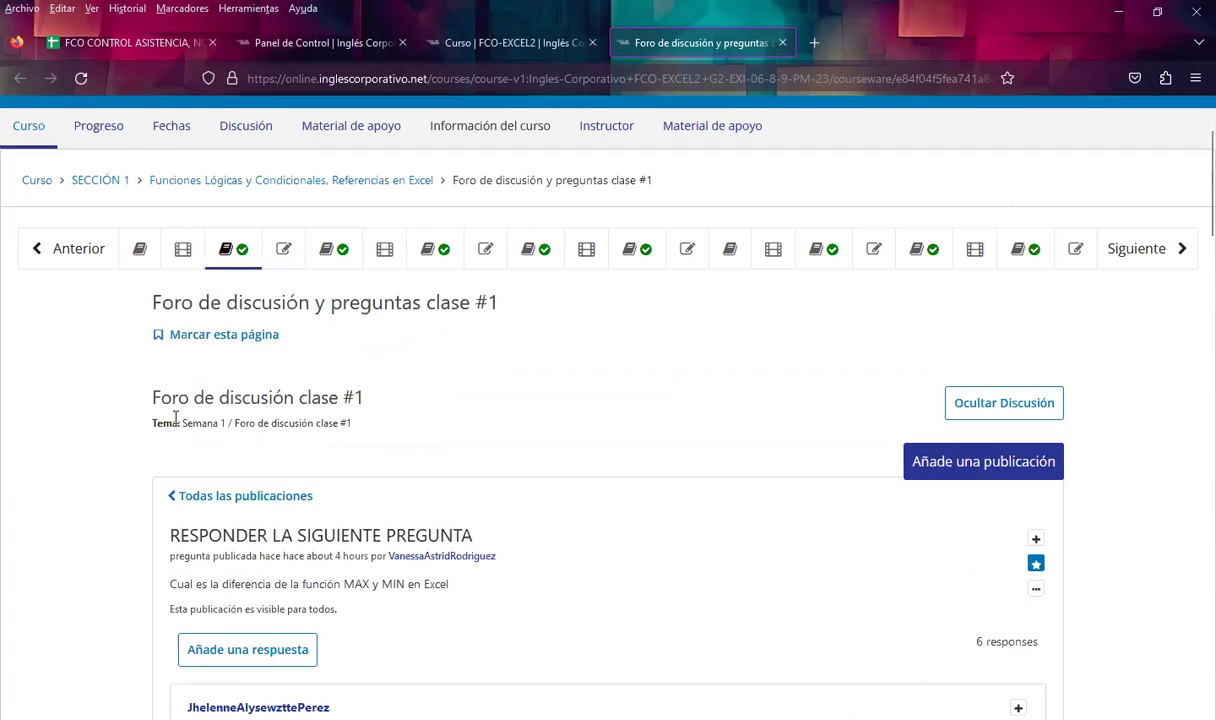
# Reopen the clase #1 question thread and scroll down to the uncommented replies
pyautogui.scroll(-1, 150, 435)
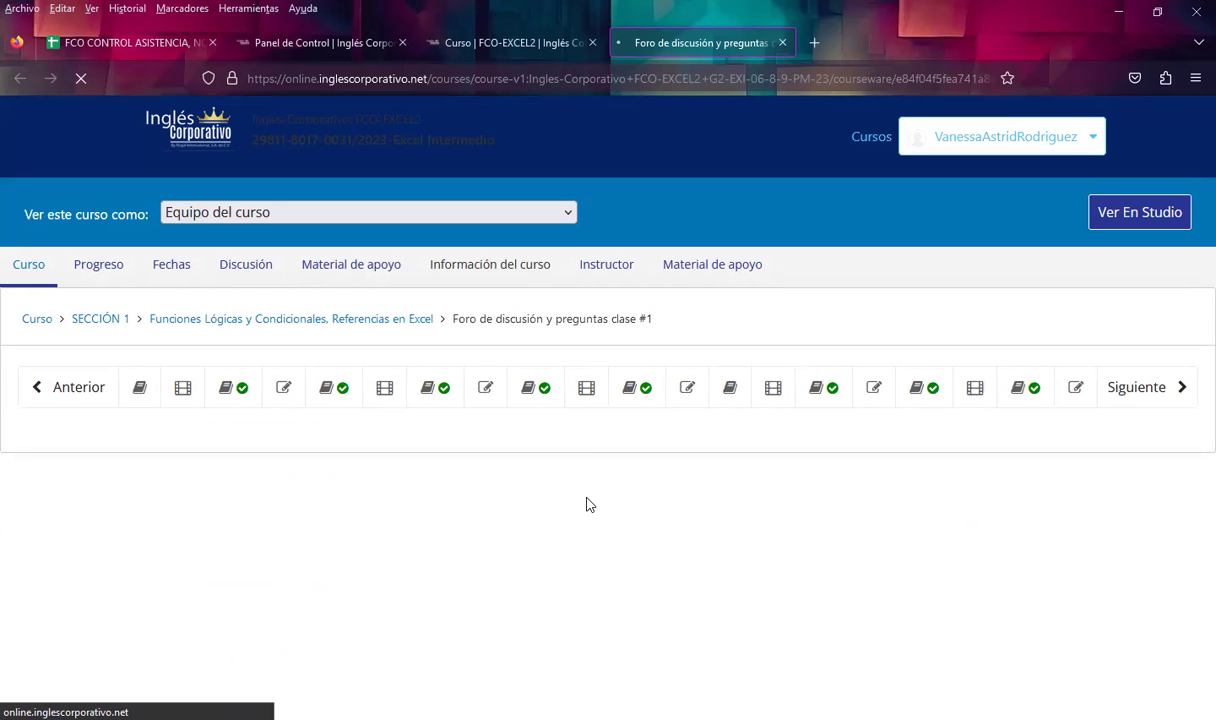
pyautogui.scroll(-2, 490, 503)
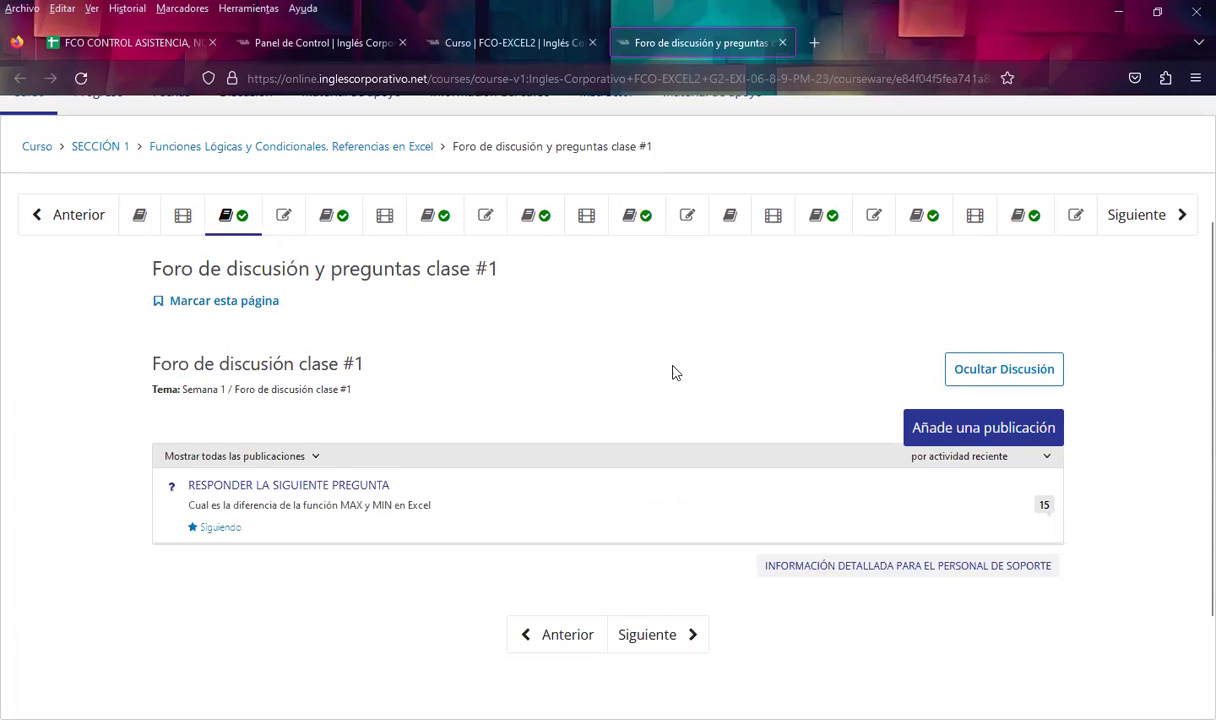
pyautogui.click(315, 482)
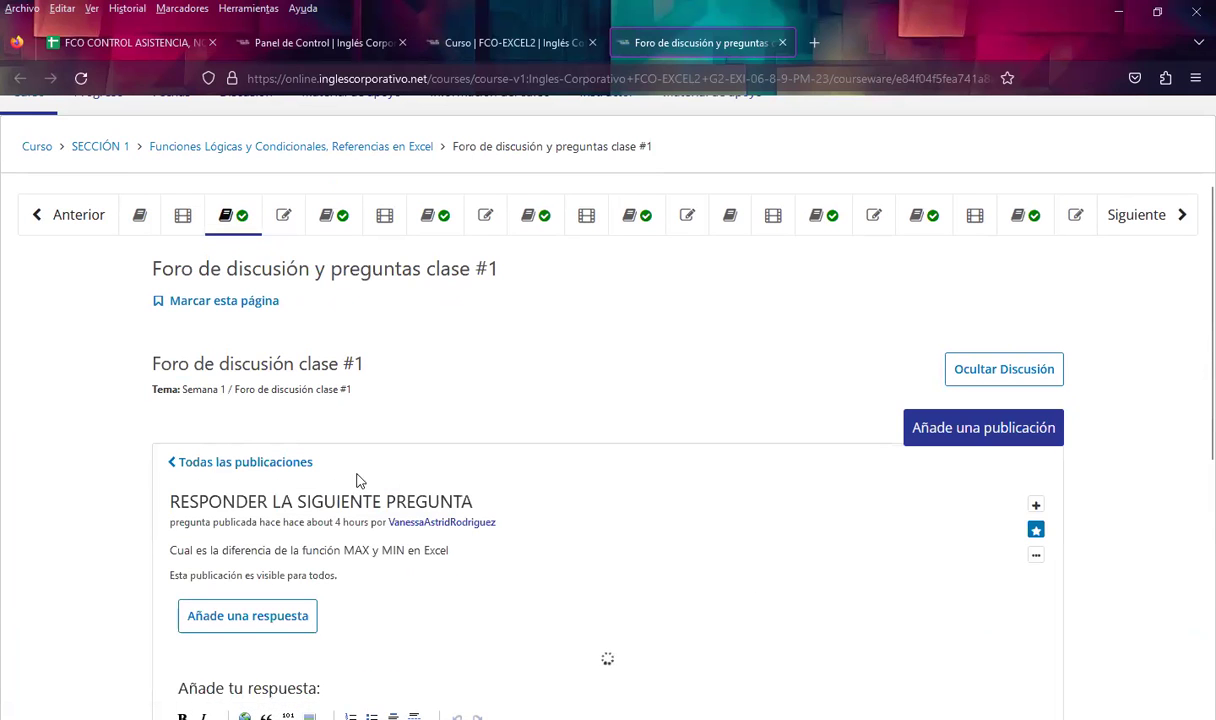
pyautogui.scroll(-4, 1118, 427)
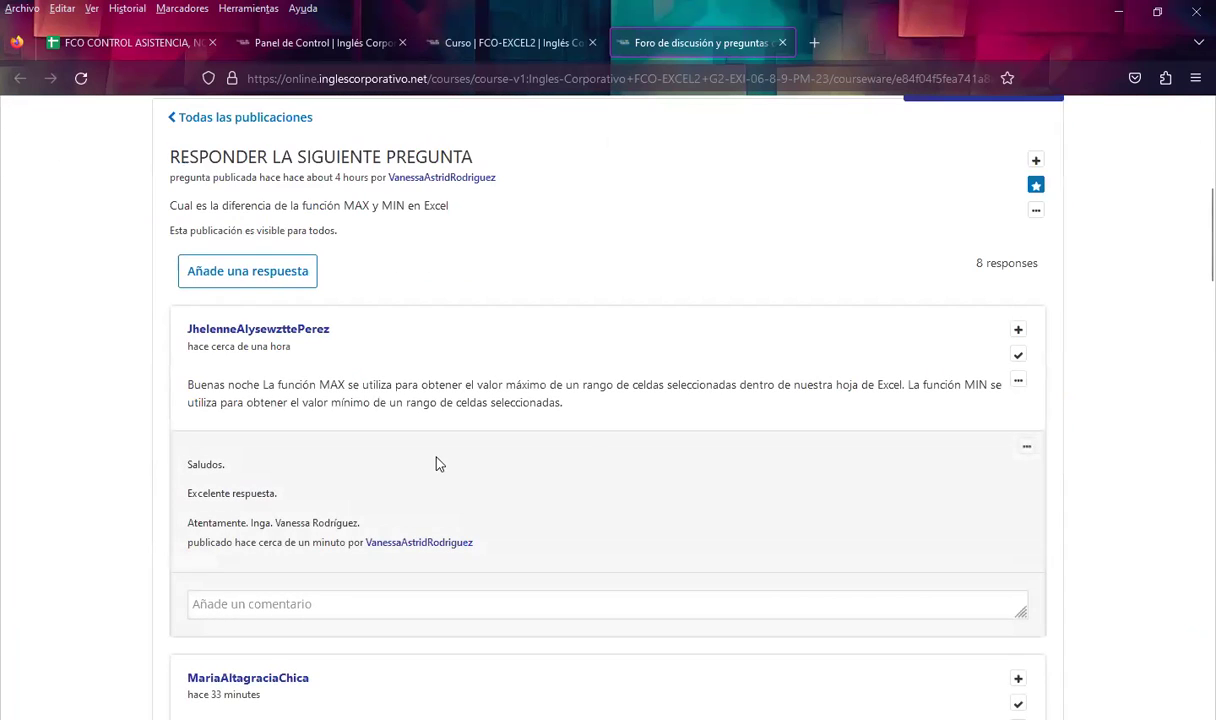
pyautogui.scroll(-5, 437, 462)
pyautogui.scroll(-4, 398, 490)
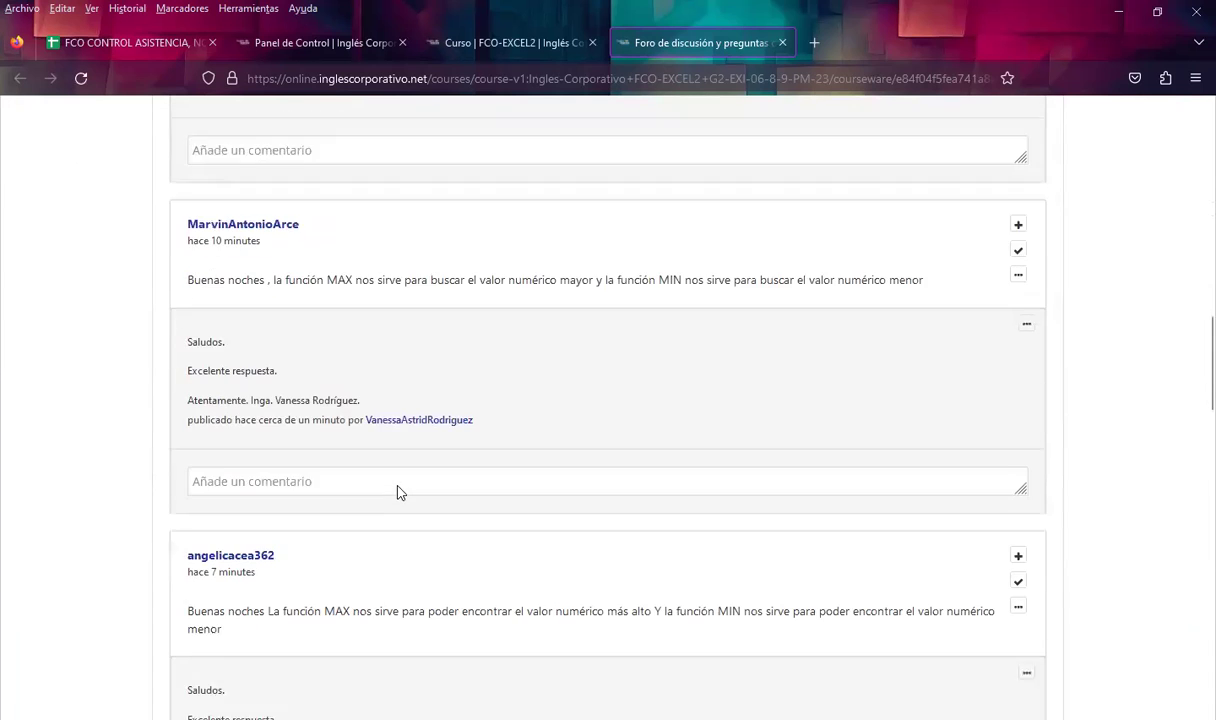
pyautogui.scroll(-5, 390, 498)
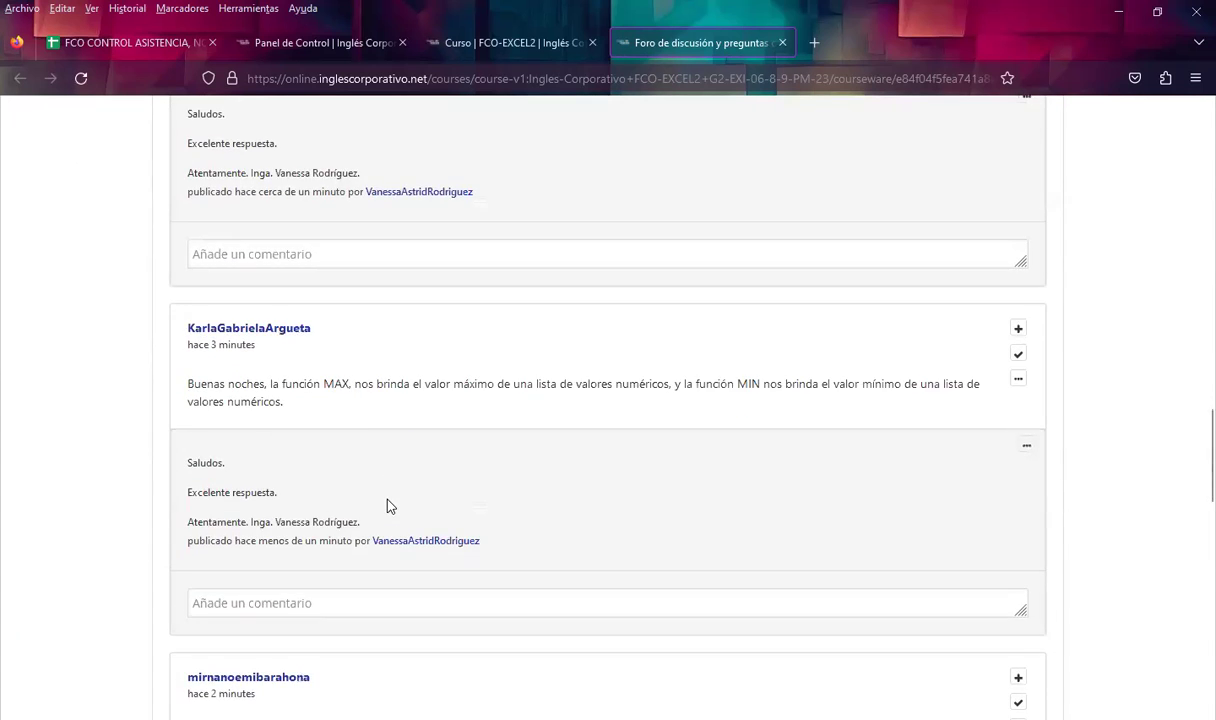
pyautogui.scroll(-3, 388, 507)
pyautogui.scroll(-2, 388, 506)
pyautogui.scroll(-2, 388, 504)
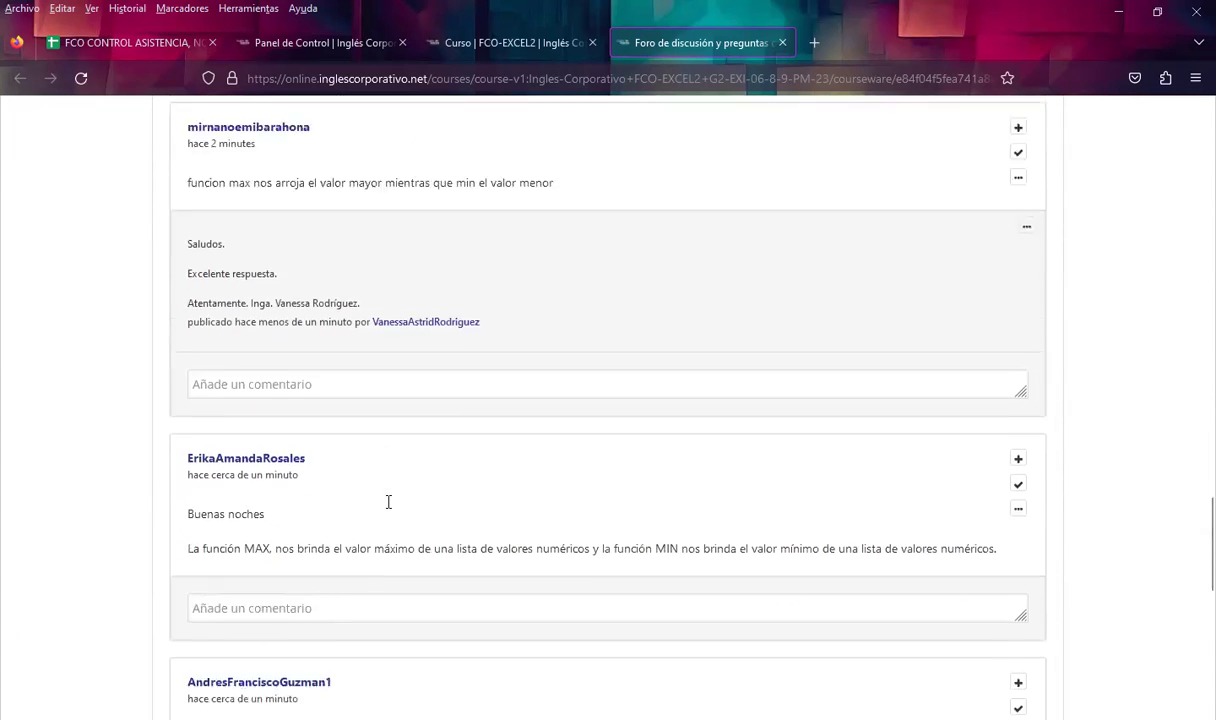
pyautogui.scroll(-1, 388, 503)
# Post the 'Excelente respuesta' comment under the next uncommented student reply
pyautogui.click(250, 467)
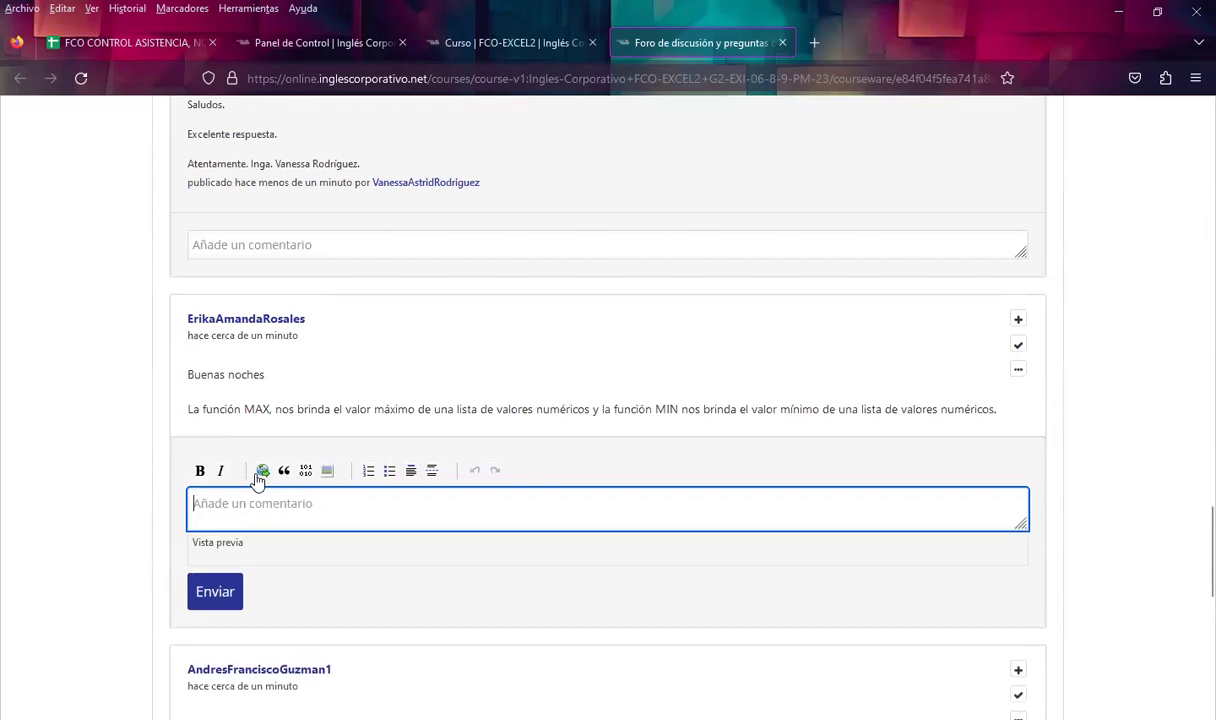
pyautogui.write('Saludos.  Excelente respuesta.  Atentamente. Inga. Vanessa Rodríguez.')
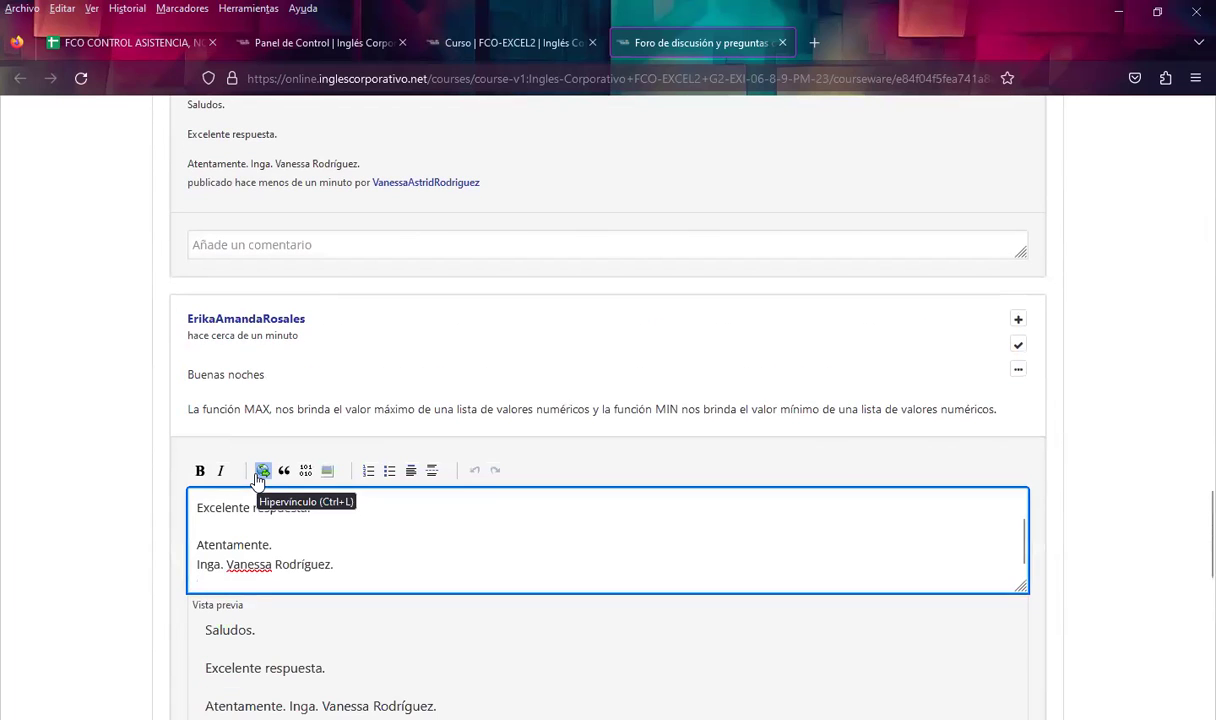
pyautogui.scroll(-1, 133, 562)
pyautogui.scroll(-2, 133, 562)
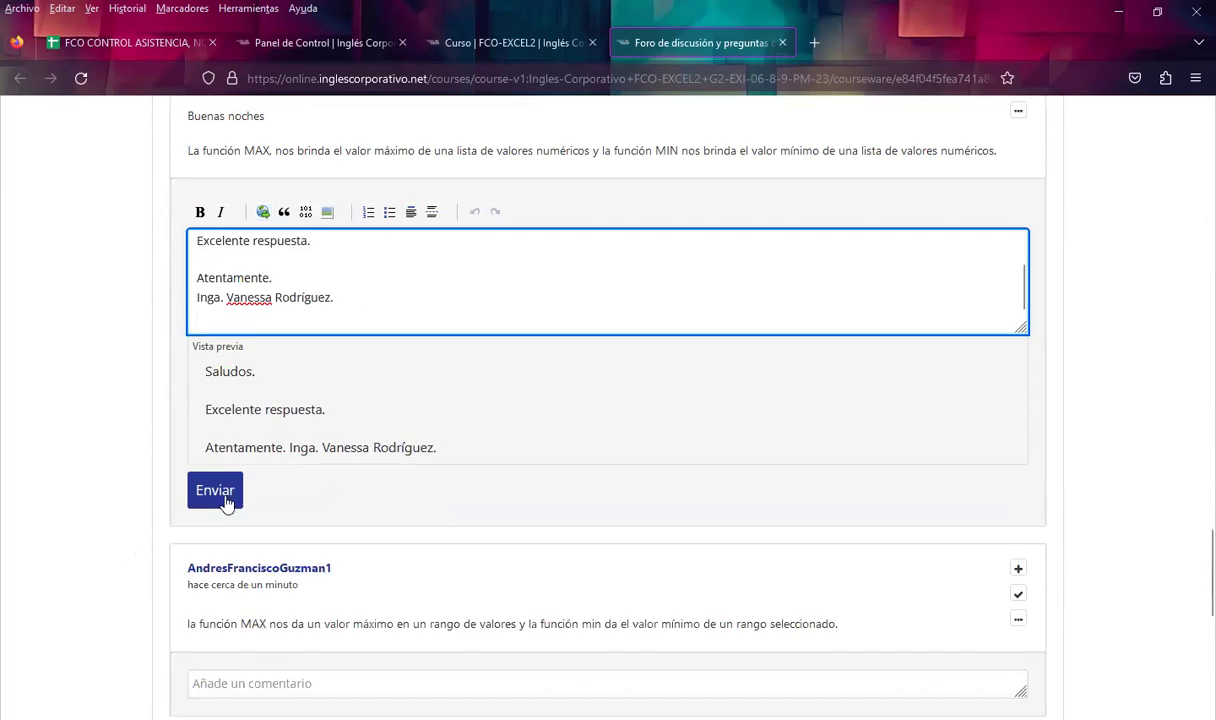
pyautogui.click(226, 497)
# Post the 'Excelente respuesta' comment under the final student reply
pyautogui.scroll(-2, 116, 516)
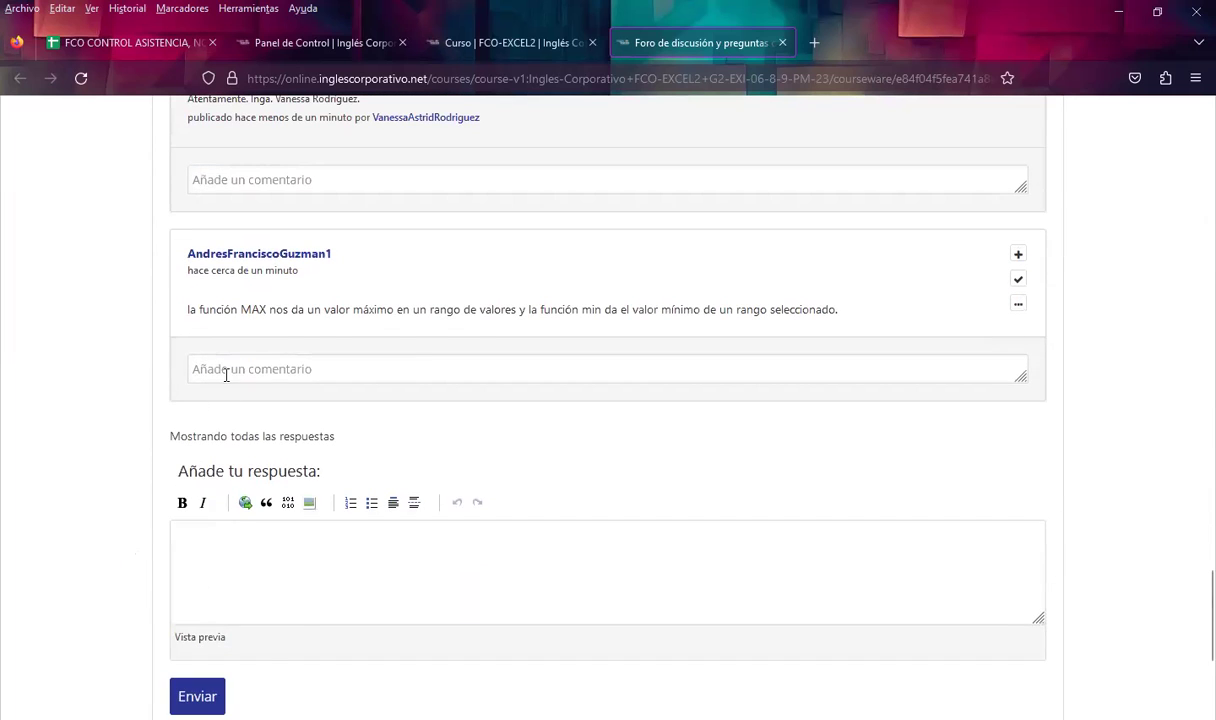
pyautogui.click(224, 372)
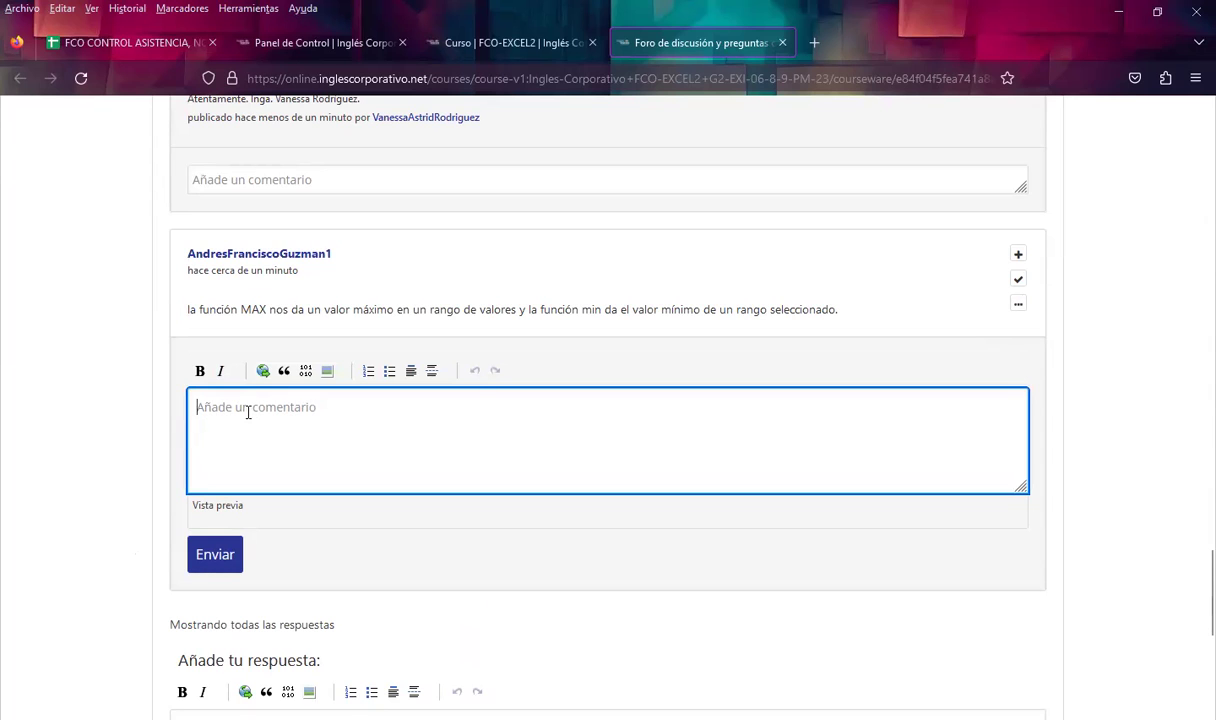
pyautogui.write('Saludos.  Excelente respuesta.  Atentamente. Inga. Vanessa Rodríguez.')
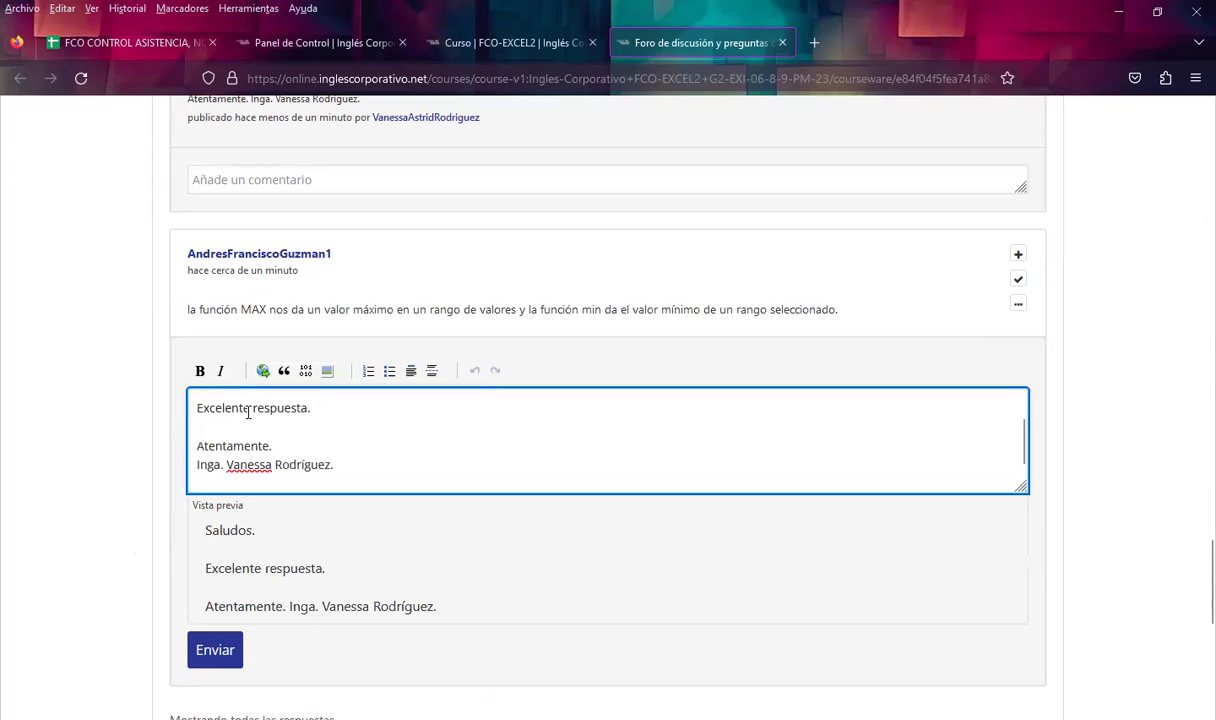
pyautogui.click(225, 649)
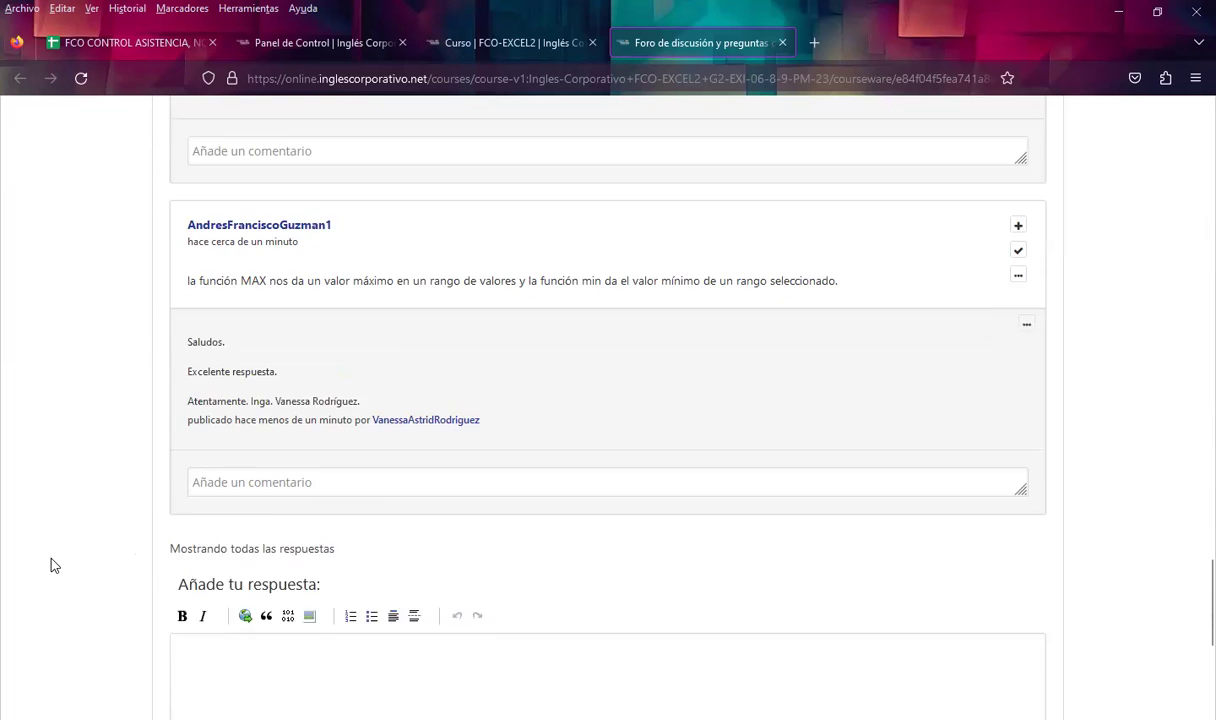
pyautogui.scroll(-1, 54, 565)
pyautogui.scroll(3, 62, 490)
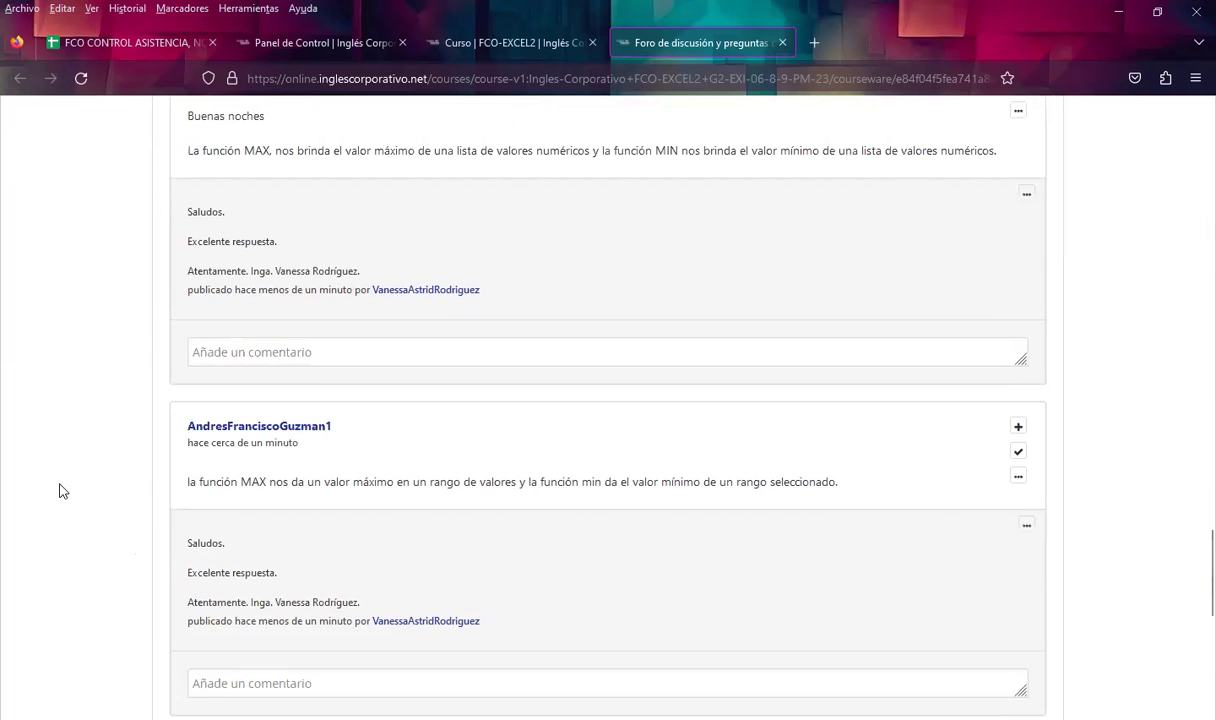
pyautogui.scroll(5, 59, 490)
pyautogui.scroll(5, 59, 490)
pyautogui.scroll(5, 59, 490)
pyautogui.scroll(5, 59, 490)
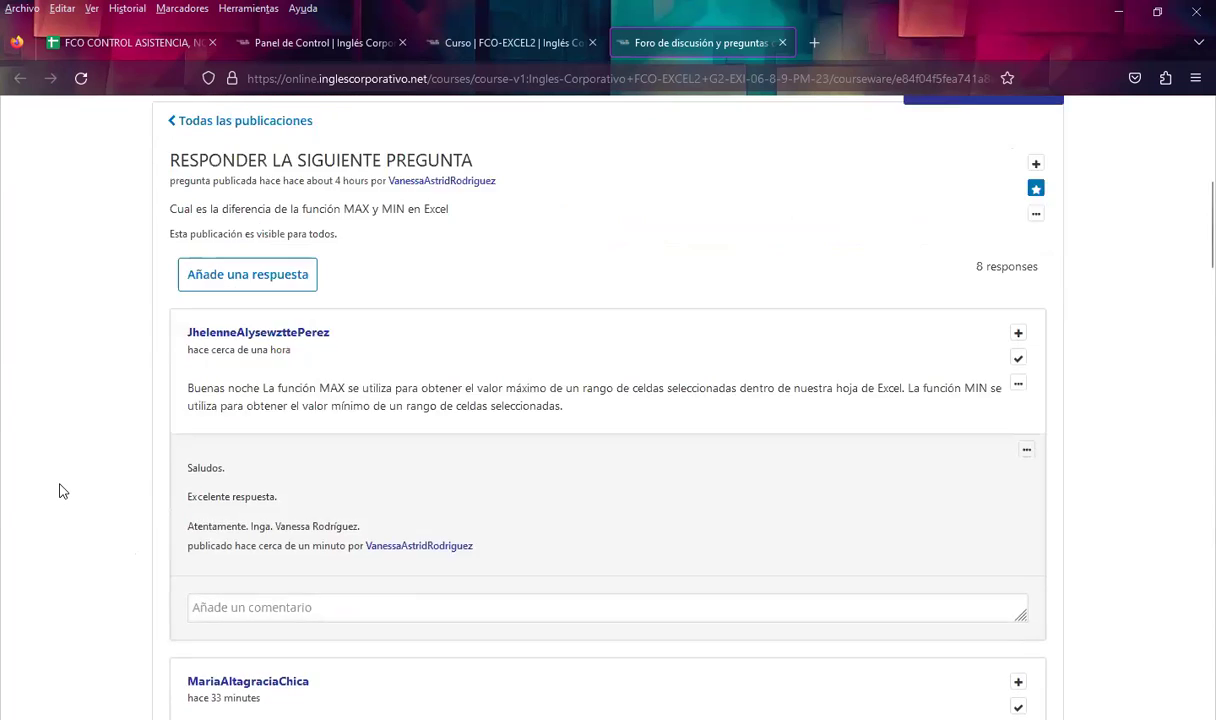
pyautogui.scroll(5, 59, 490)
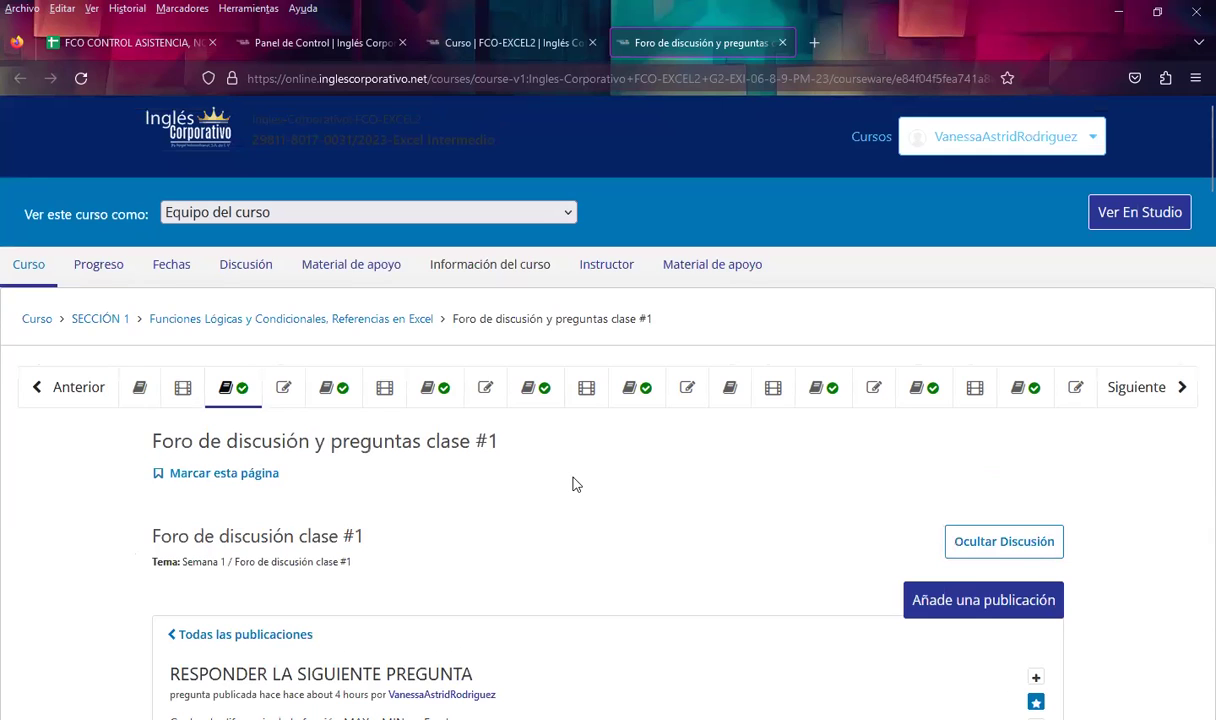
# Reload the forum, reopen the clase #1 thread and scroll through its replies
pyautogui.press('F5')
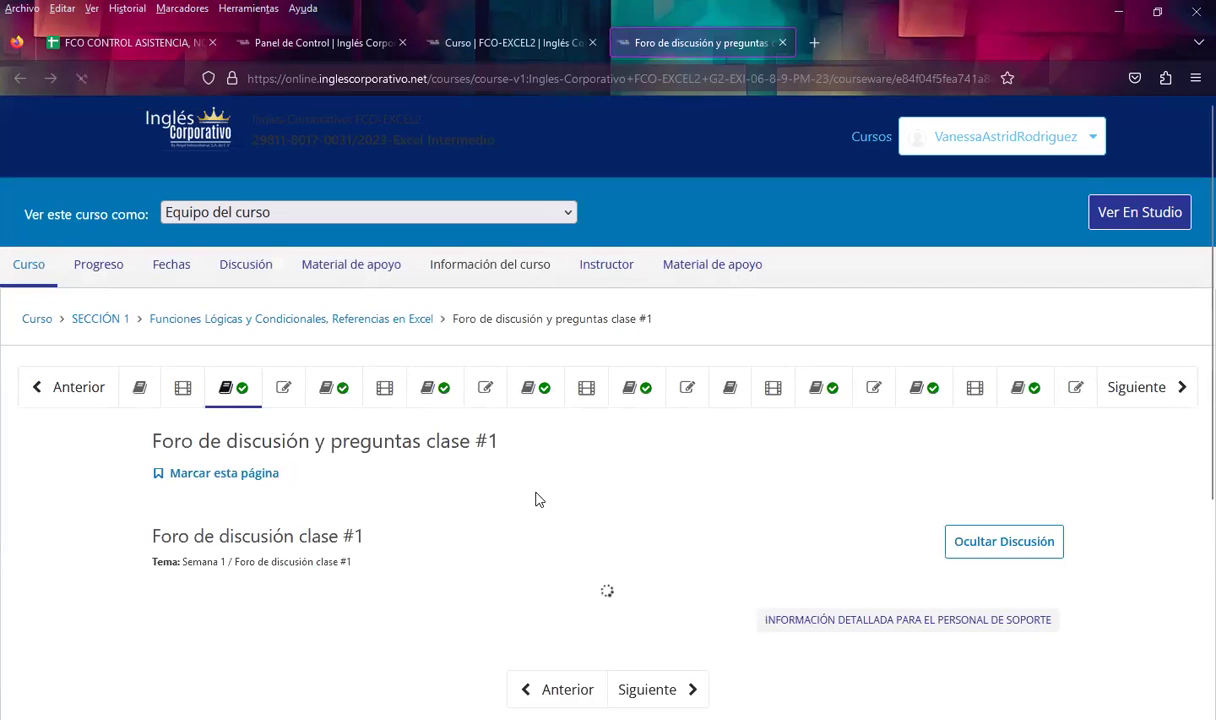
pyautogui.scroll(-3, 585, 470)
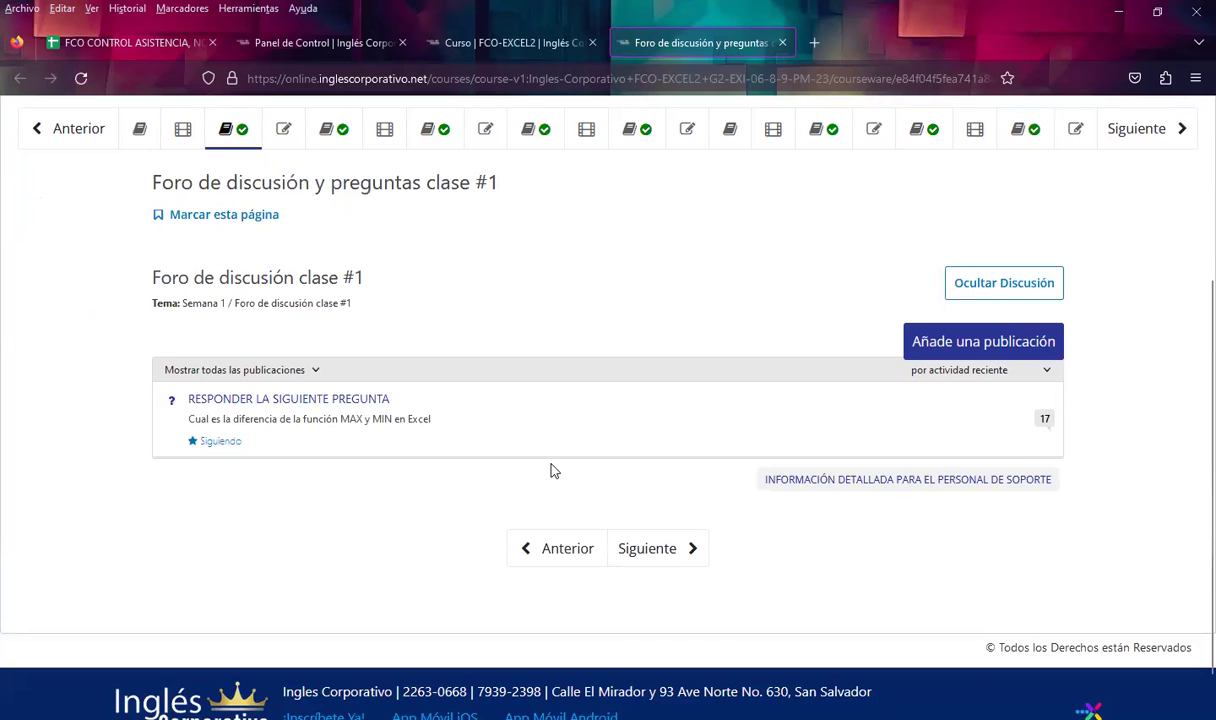
pyautogui.click(338, 396)
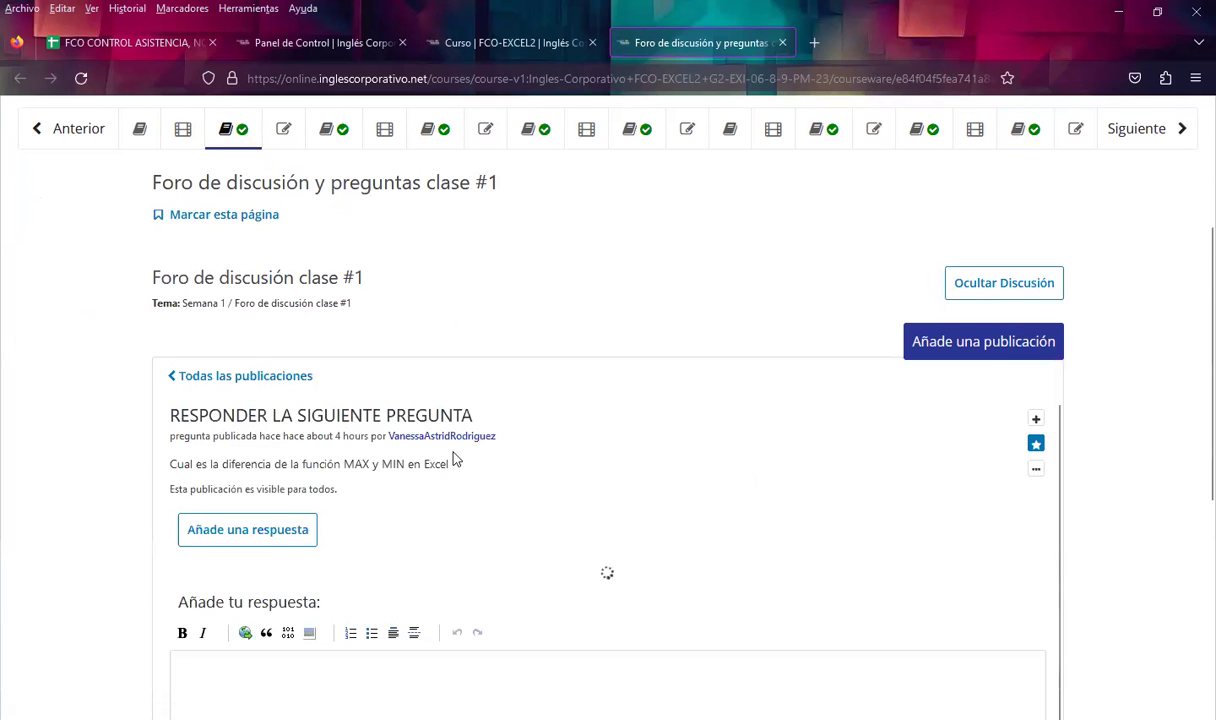
pyautogui.scroll(-3, 455, 459)
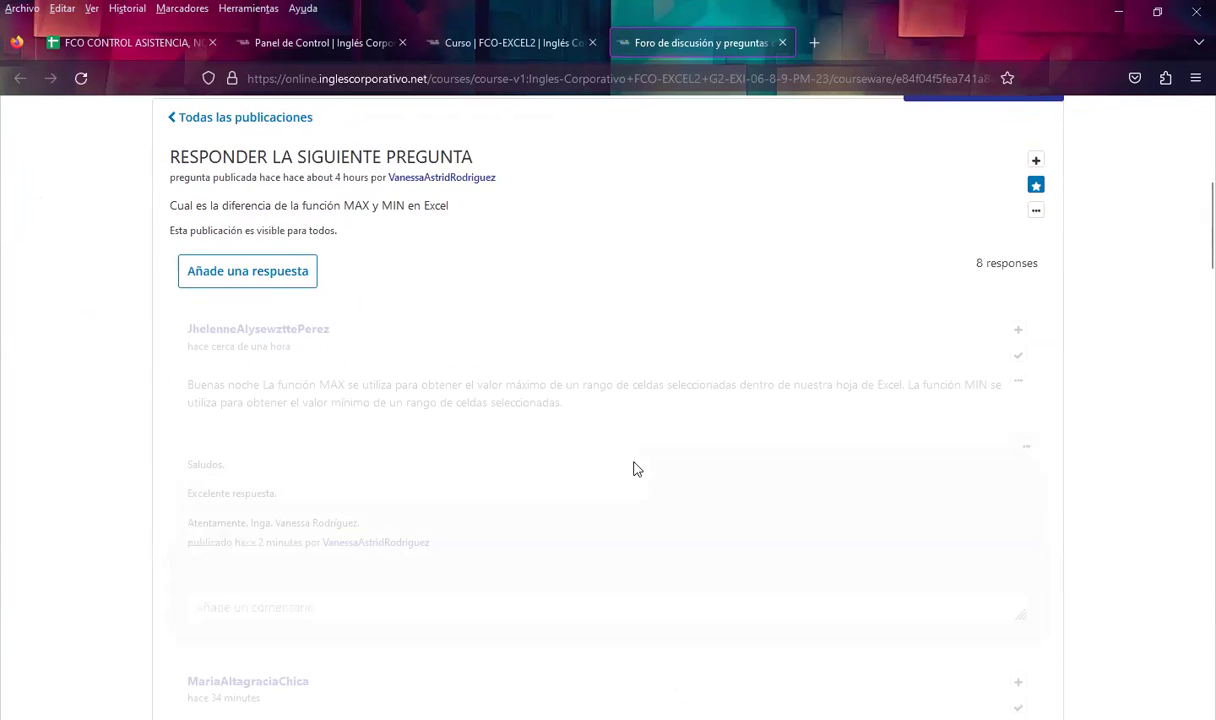
pyautogui.scroll(-4, 472, 560)
pyautogui.scroll(-5, 470, 565)
pyautogui.scroll(-2, 476, 559)
pyautogui.scroll(-3, 476, 559)
pyautogui.scroll(-2, 472, 562)
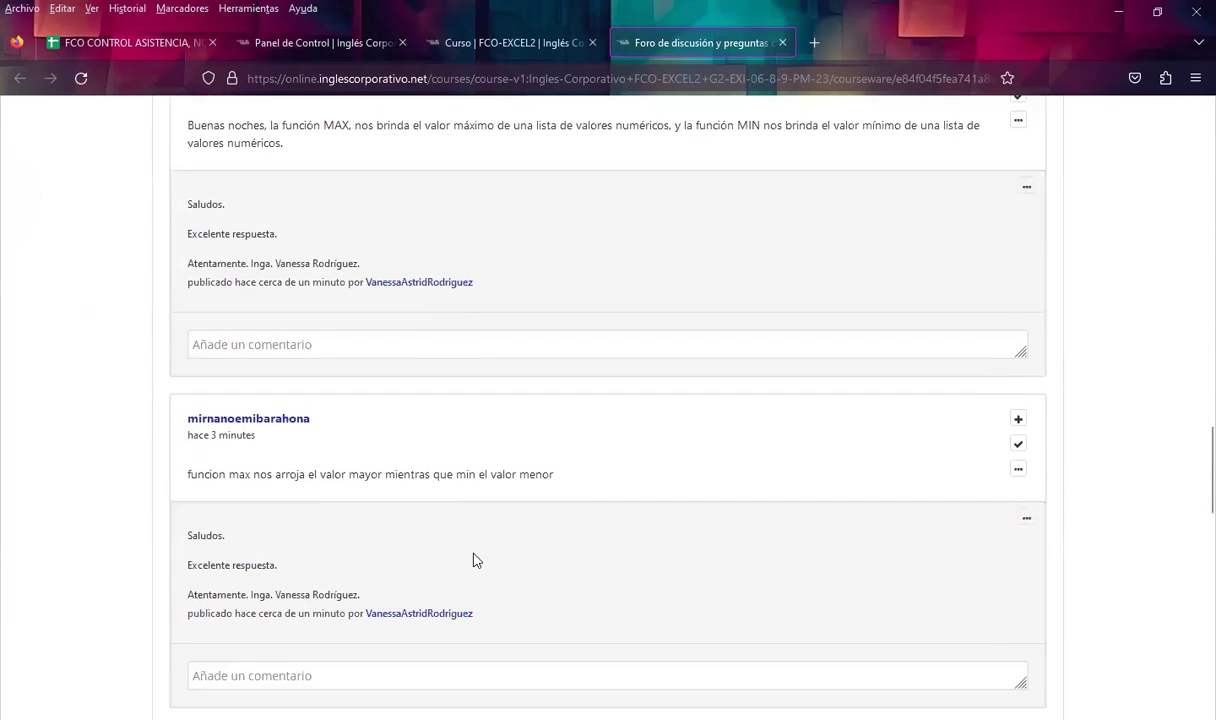
pyautogui.scroll(-2, 474, 562)
pyautogui.scroll(-2, 476, 562)
pyautogui.scroll(-2, 475, 560)
pyautogui.scroll(-2, 475, 560)
pyautogui.scroll(2, 600, 545)
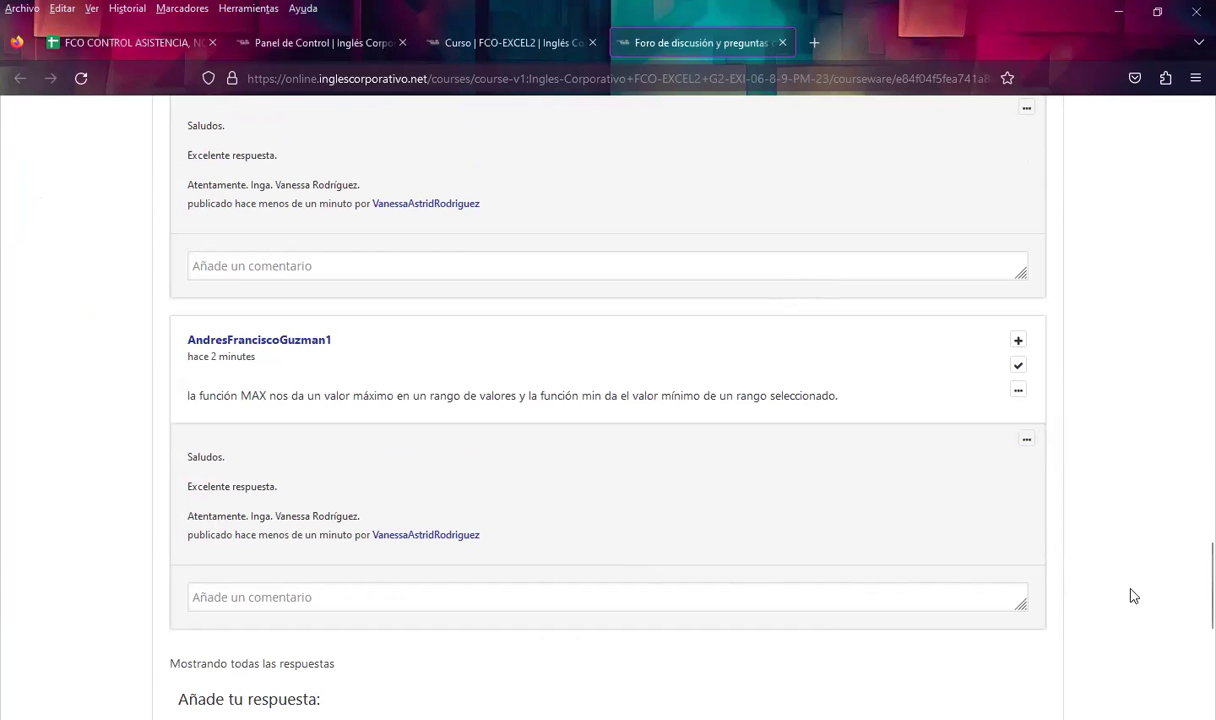
pyautogui.scroll(5, 1128, 553)
pyautogui.scroll(5, 1127, 551)
pyautogui.scroll(5, 1126, 548)
pyautogui.scroll(5, 1125, 541)
pyautogui.scroll(3, 1125, 541)
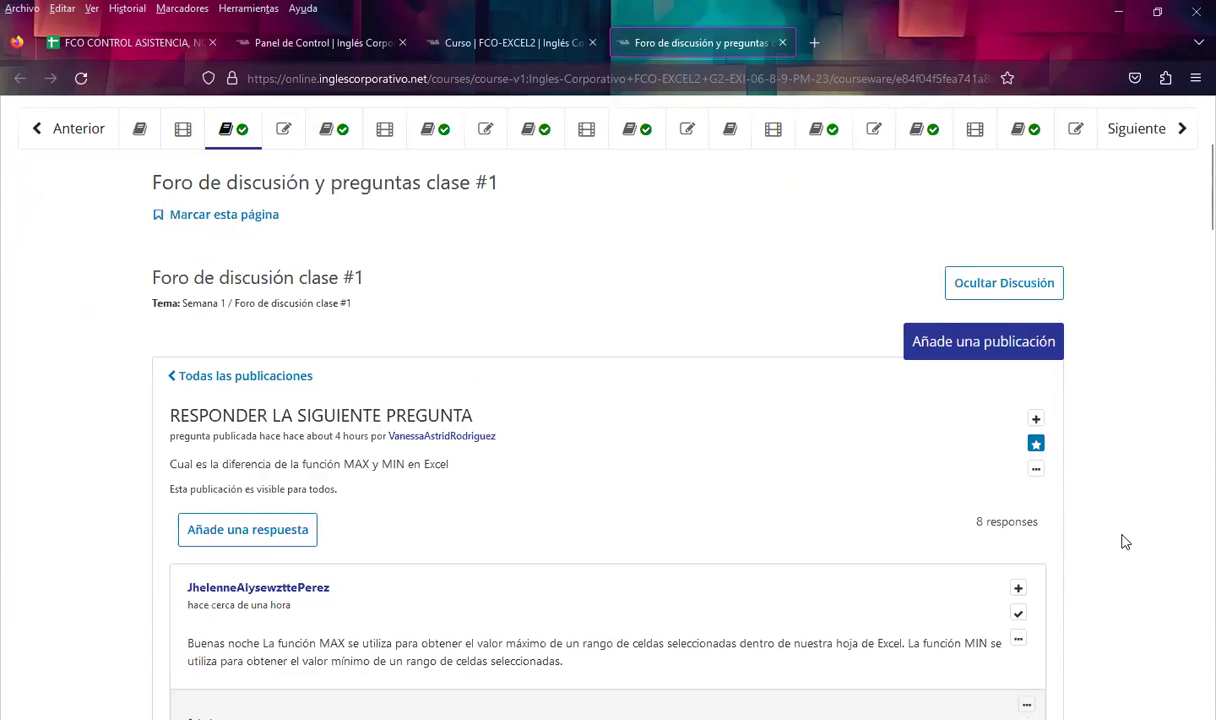
# Confirm every reply shows the 'Excelente respuesta' comment, then reload the forum again
pyautogui.scroll(-2, 1107, 533)
pyautogui.scroll(-2, 1108, 535)
pyautogui.scroll(-2, 1107, 535)
pyautogui.scroll(-2, 1107, 535)
pyautogui.scroll(-2, 1107, 535)
pyautogui.scroll(-2, 1107, 535)
pyautogui.scroll(-2, 1107, 535)
pyautogui.scroll(-3, 1107, 535)
pyautogui.scroll(-1, 1107, 535)
pyautogui.scroll(-2, 1107, 535)
pyautogui.scroll(-3, 1108, 535)
pyautogui.scroll(-1, 1108, 535)
pyautogui.scroll(-3, 1108, 535)
pyautogui.scroll(-3, 1108, 535)
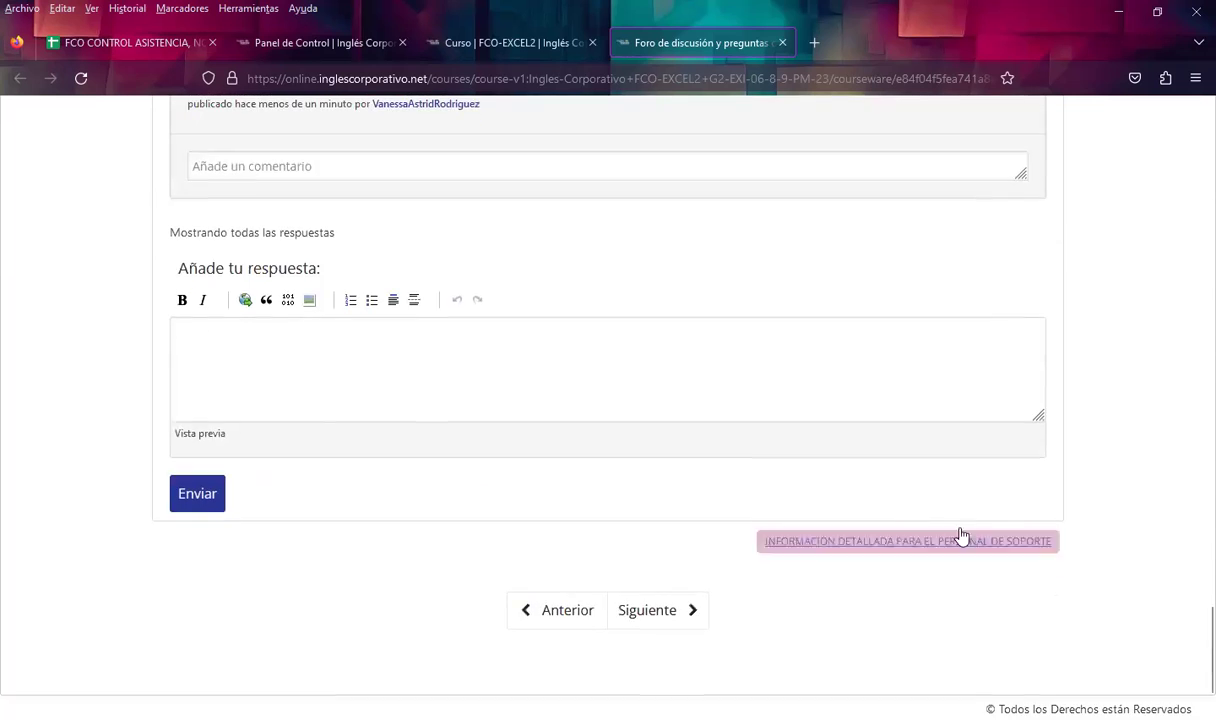
pyautogui.press('F5')
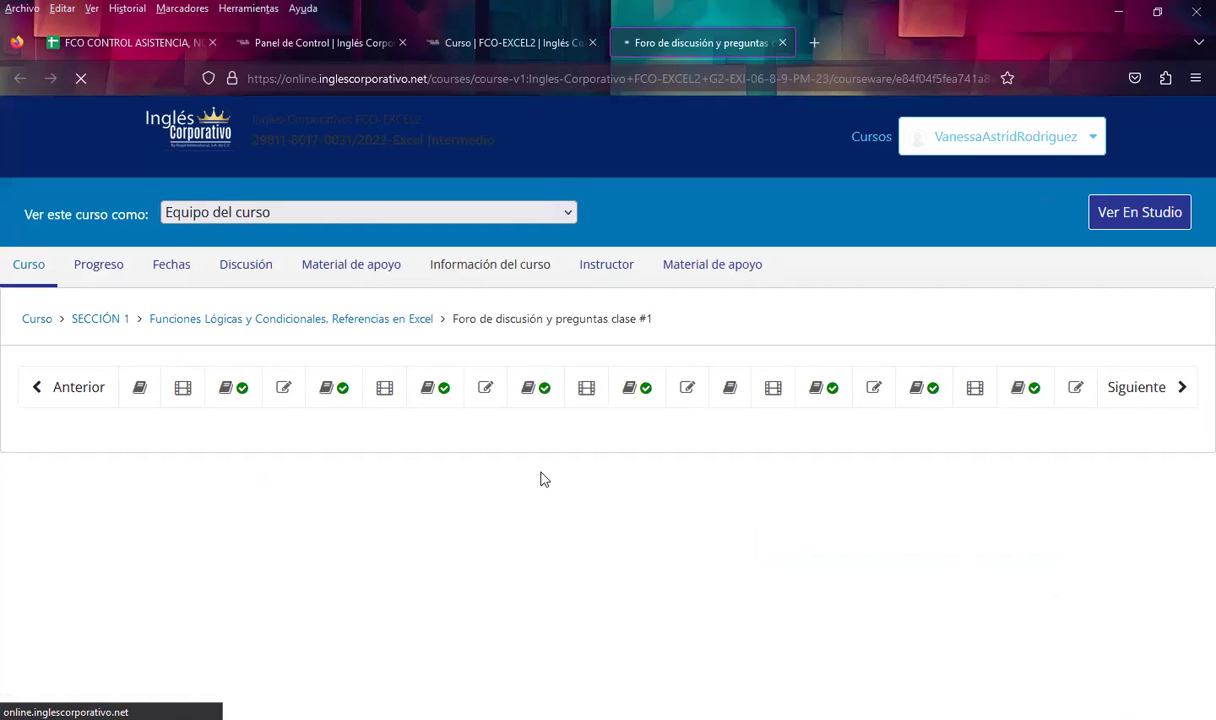
# Go to the next lesson unit and open the clase #2 question thread
pyautogui.click(335, 392)
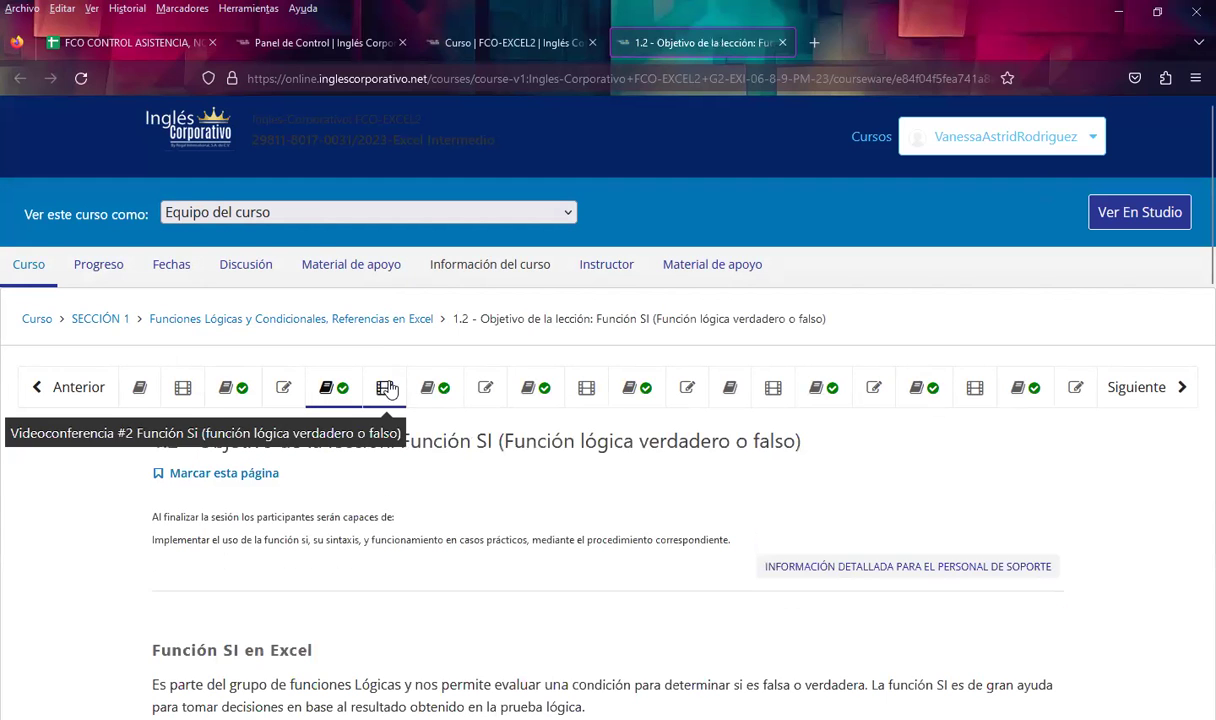
pyautogui.click(443, 396)
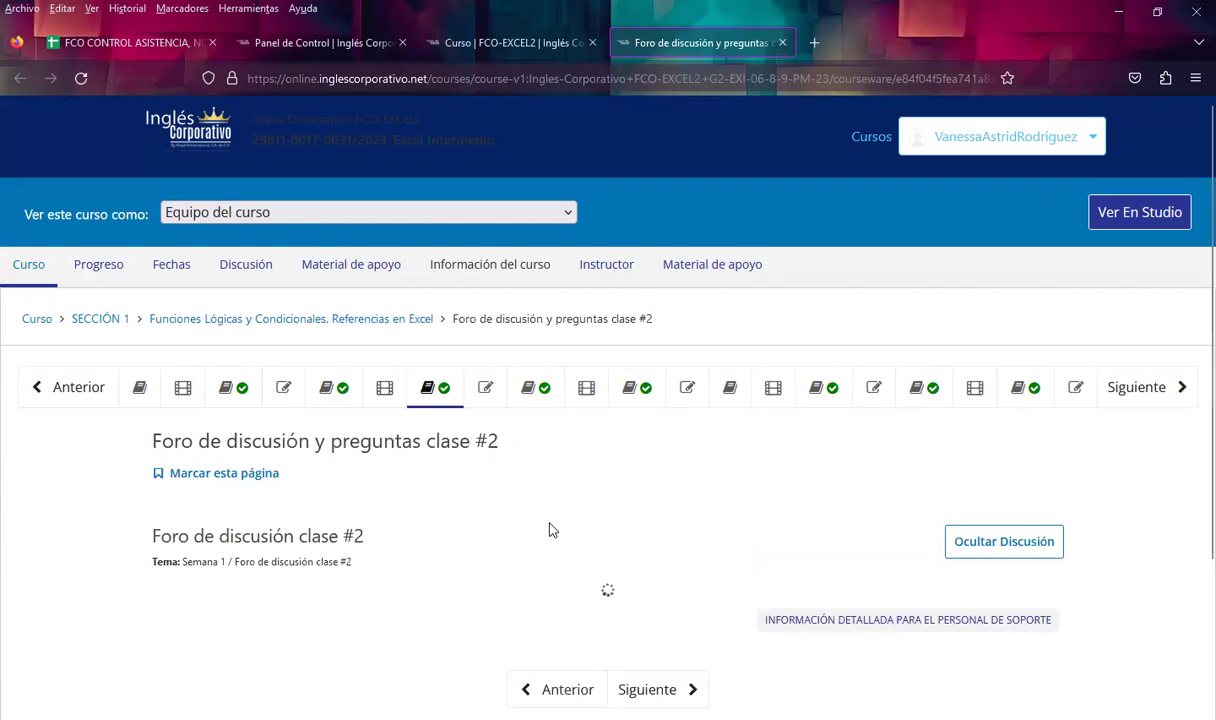
pyautogui.scroll(-3, 465, 512)
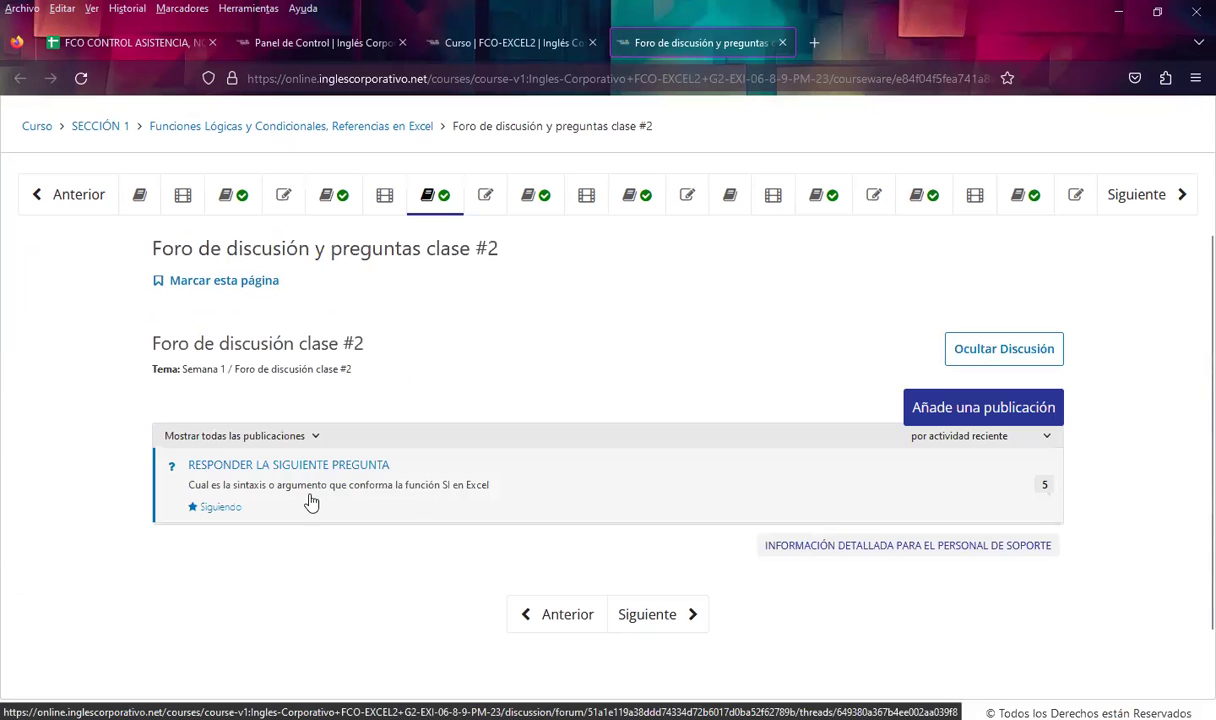
pyautogui.click(309, 466)
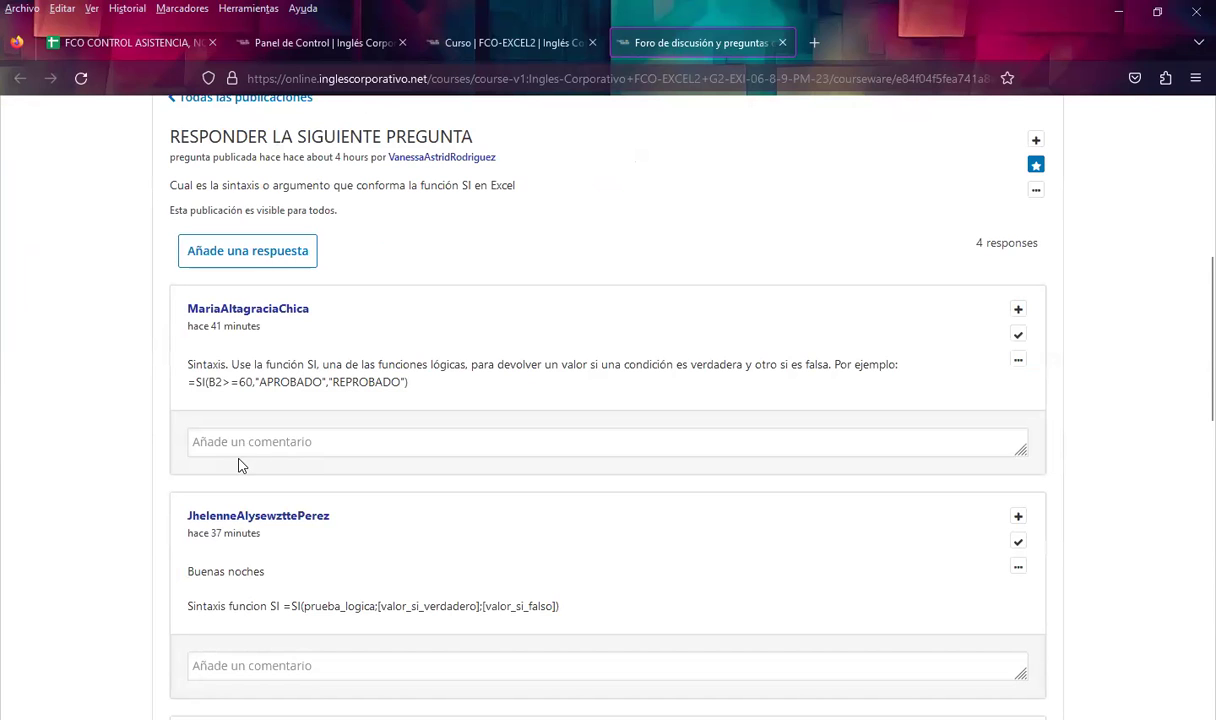
# Post the signed 'Excelente respuesta' comment on the first and second student replies
pyautogui.click(236, 443)
pyautogui.write('Saludos.  Excelente respuesta.  Atentamente. Inga. Vanessa Rodríguez.')
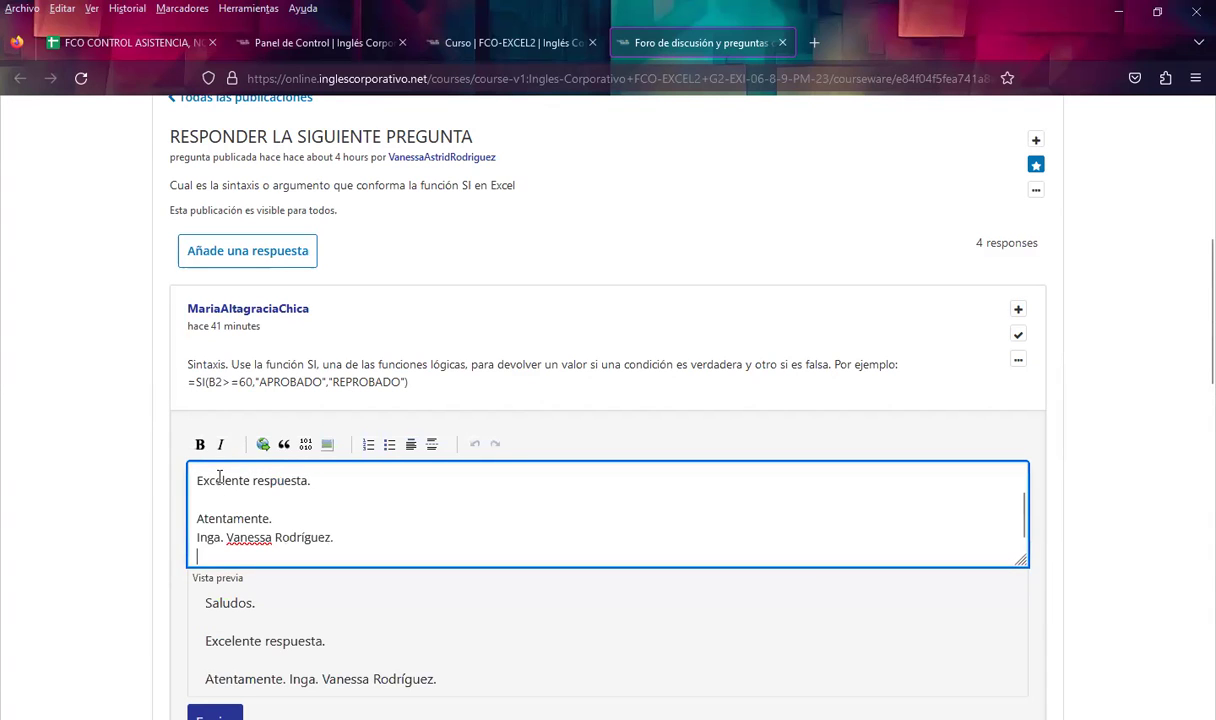
pyautogui.scroll(-3, 213, 567)
pyautogui.click(213, 567)
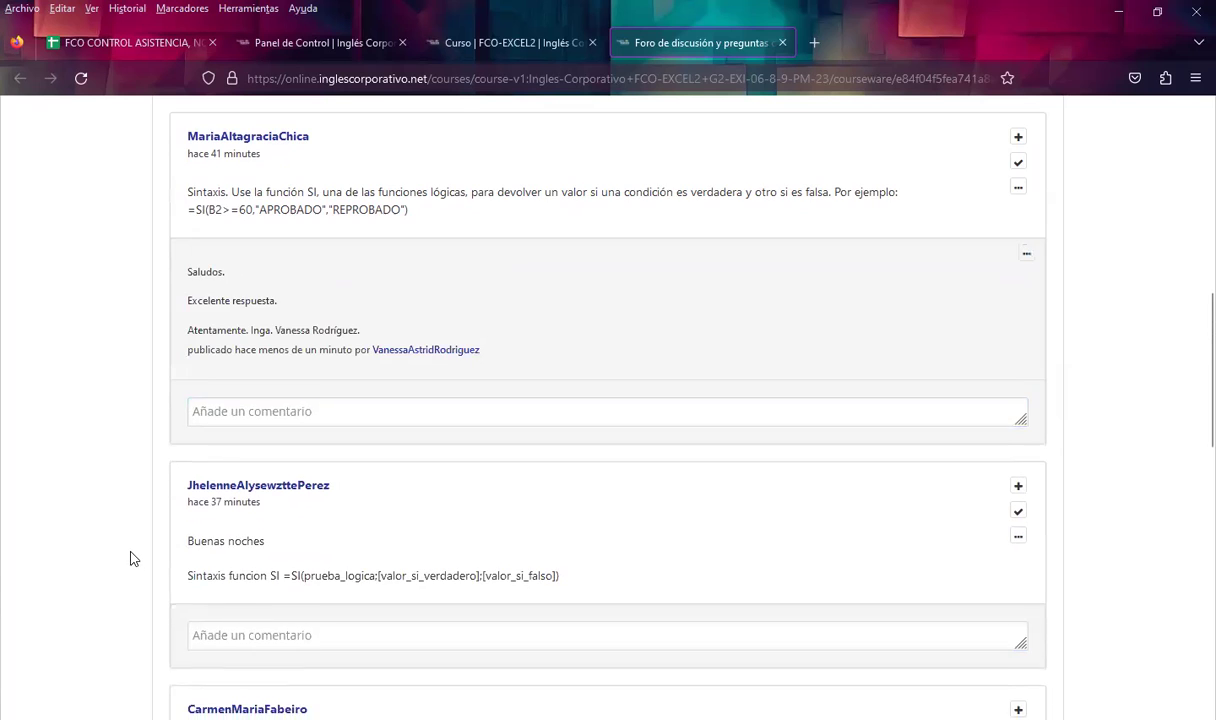
pyautogui.scroll(-2, 130, 556)
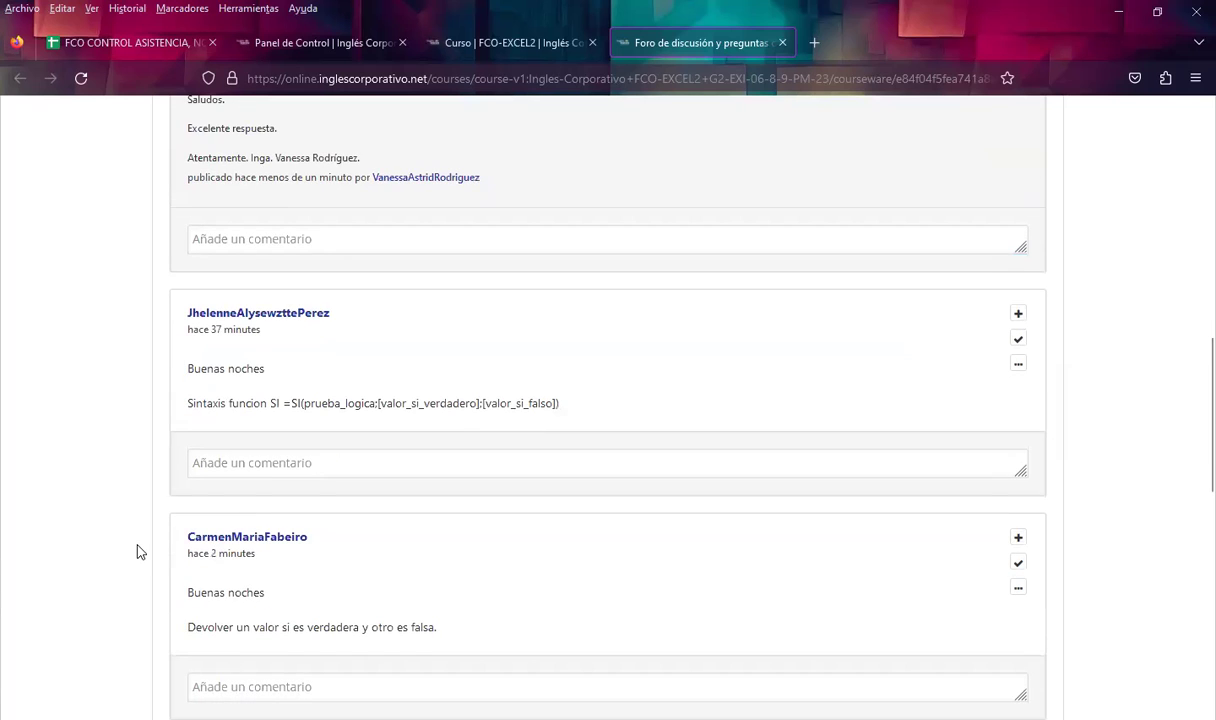
pyautogui.click(244, 455)
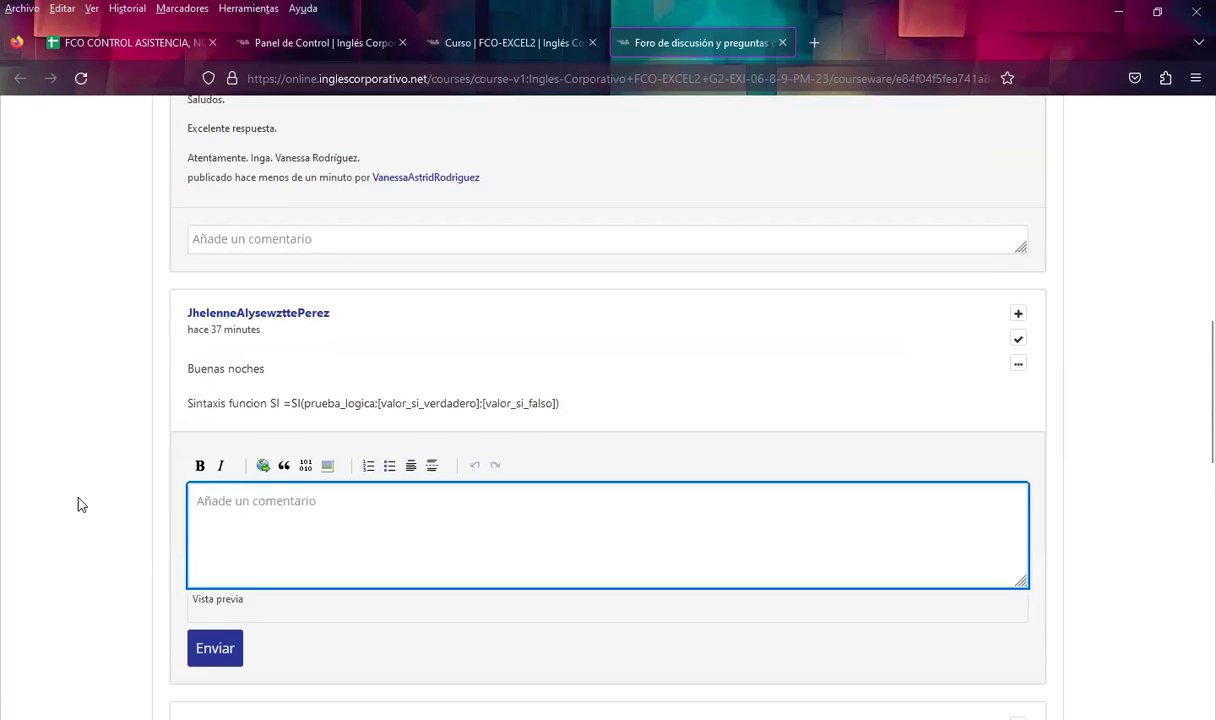
pyautogui.write('Saludos.  Excelente respuesta.  Atentamente. Inga. Vanessa Rodríguez.')
pyautogui.scroll(-3, 172, 512)
pyautogui.click(207, 498)
pyautogui.scroll(-3, 130, 490)
# Post the signed 'Excelente respuesta' comment on the third and fourth replies, then return to the top
pyautogui.click(222, 395)
pyautogui.write('Saludos.  Excelente respuesta.  Atentamente. Inga. Vanessa Rodríguez.')
pyautogui.scroll(-4, 130, 516)
pyautogui.click(206, 420)
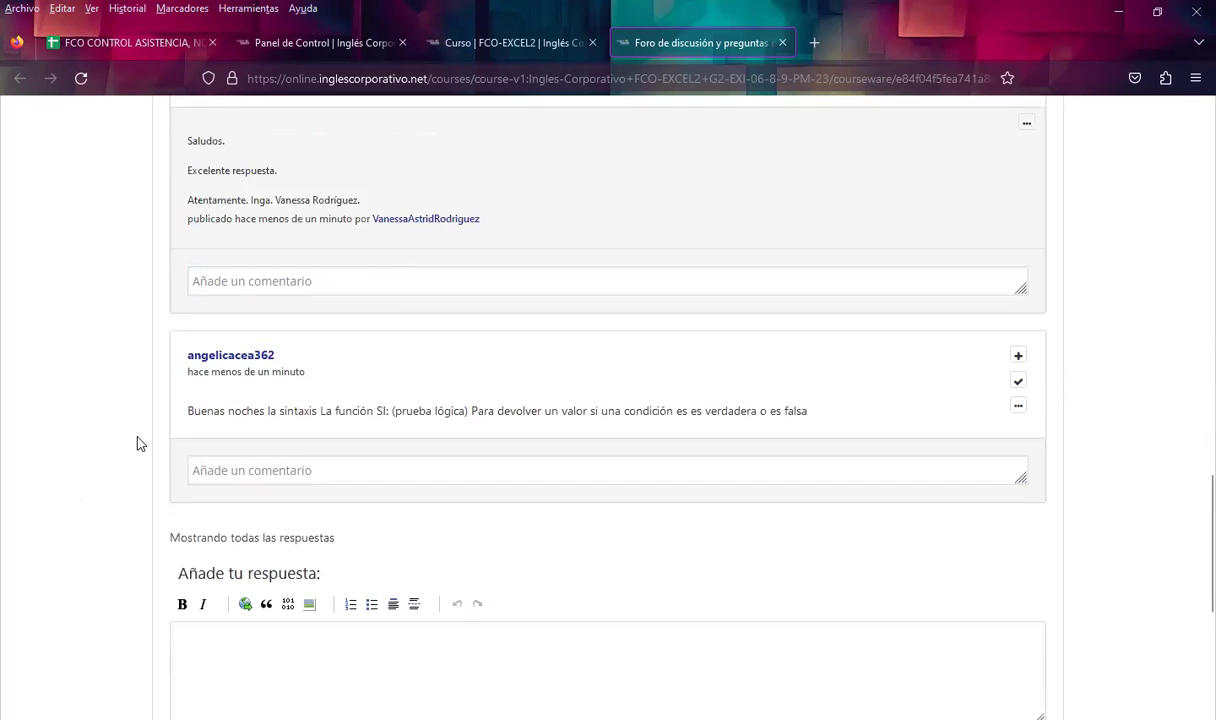
pyautogui.scroll(-3, 138, 441)
pyautogui.click(212, 290)
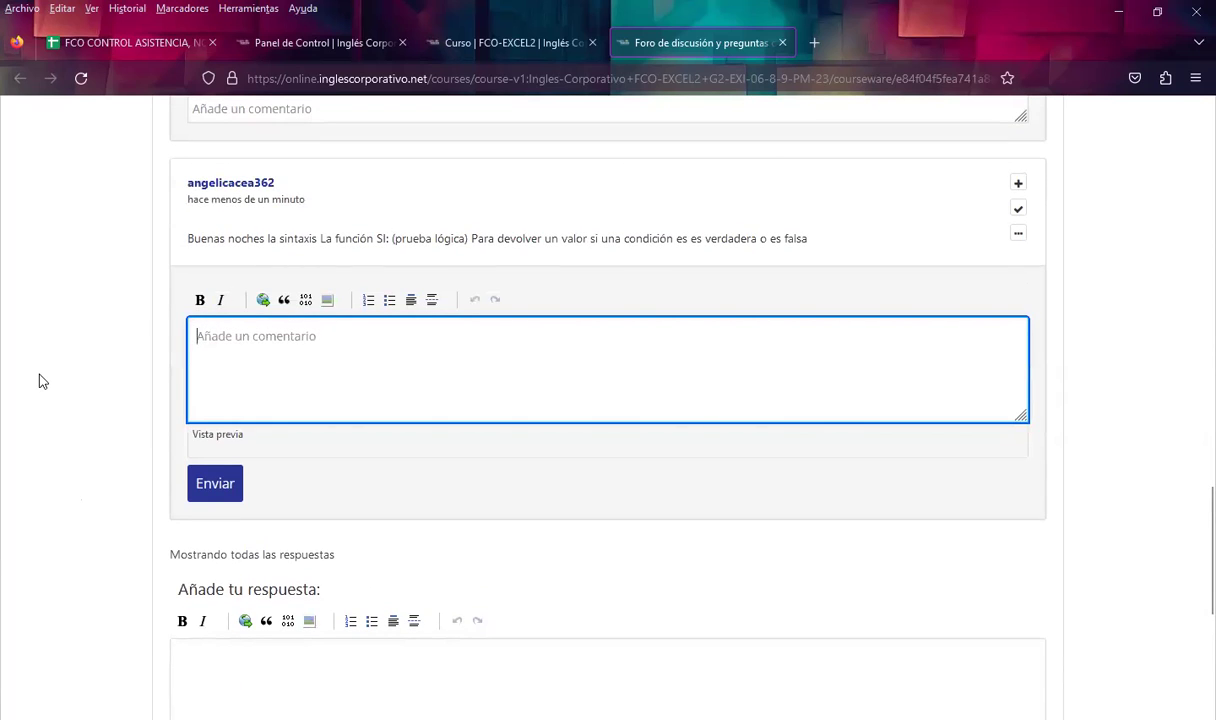
pyautogui.write('Saludos.  Excelente respuesta.  Atentamente. Inga. Vanessa Rodríguez.')
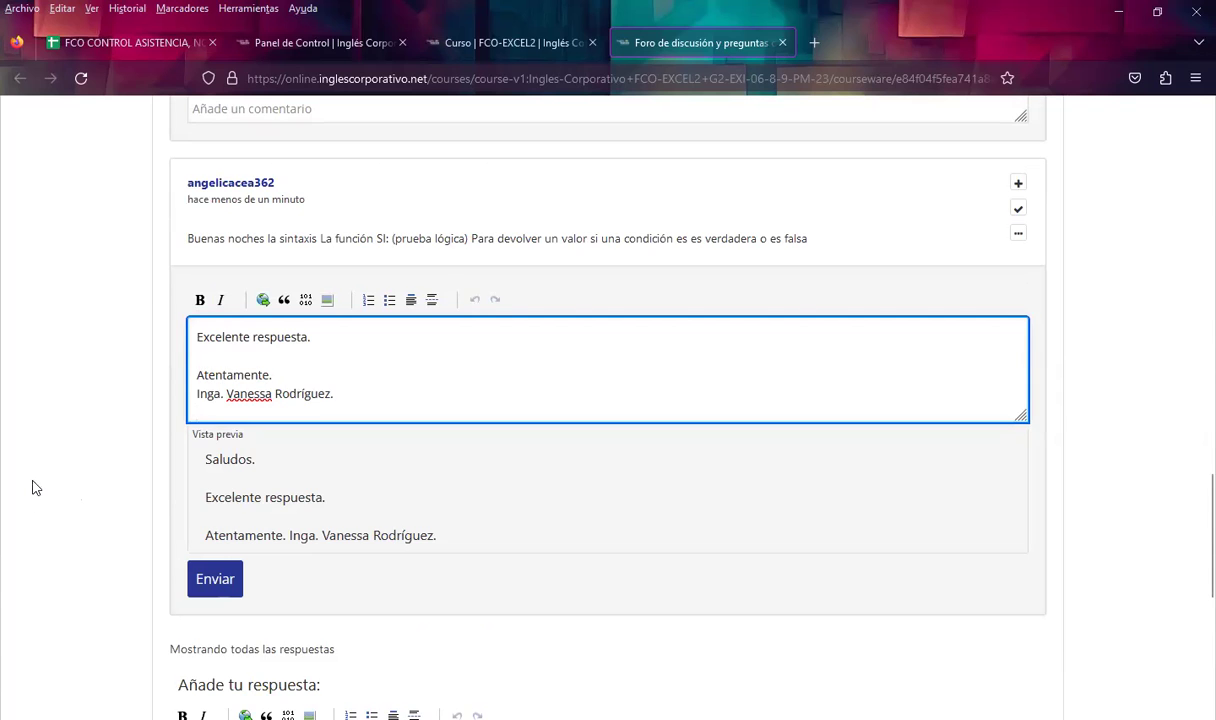
pyautogui.scroll(-4, 149, 453)
pyautogui.scroll(3, 79, 491)
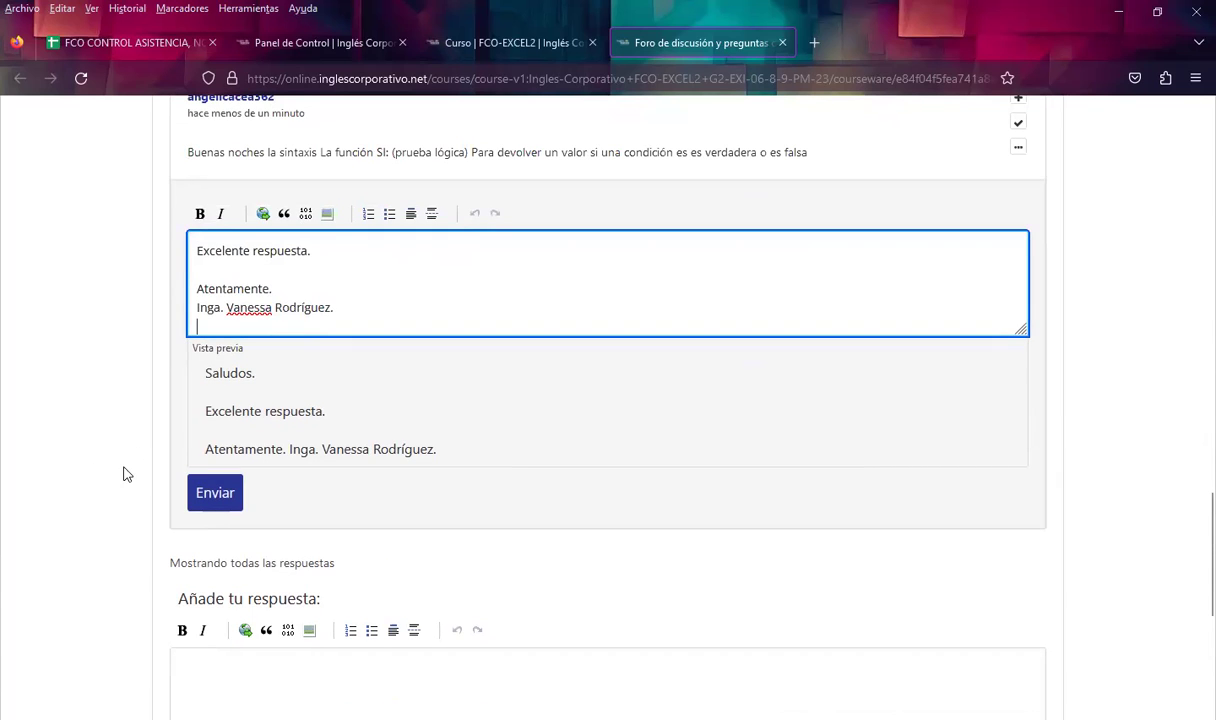
pyautogui.click(198, 488)
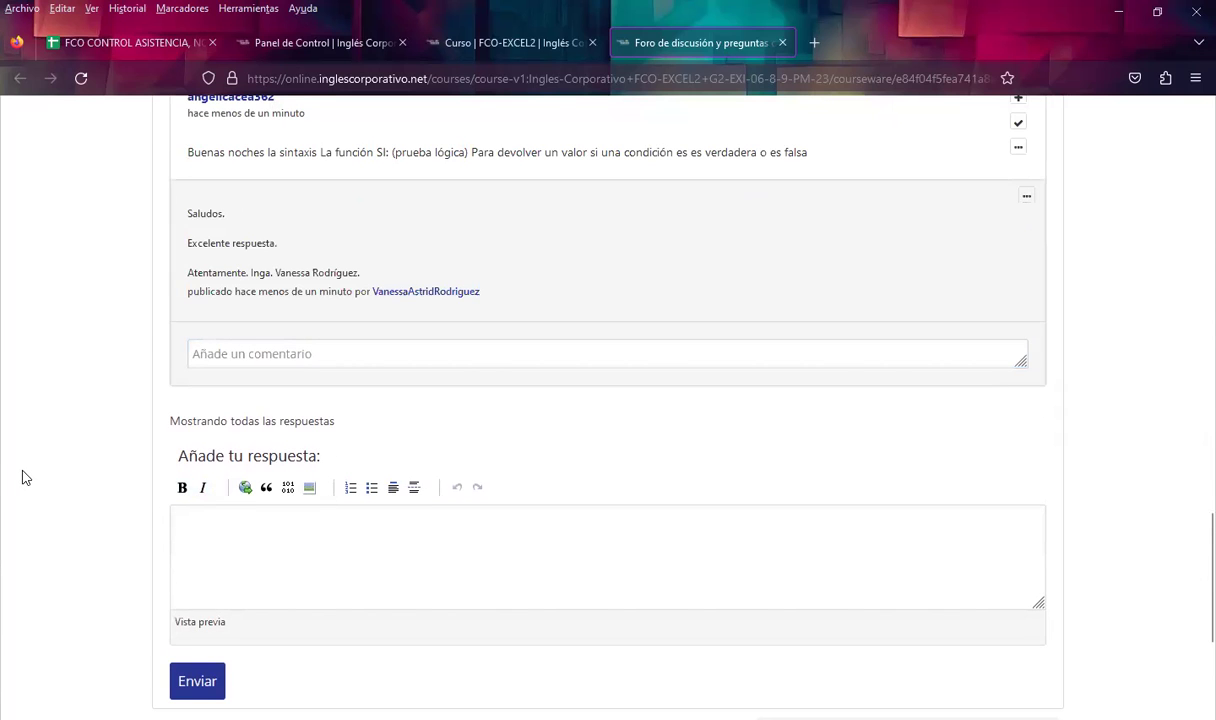
pyautogui.scroll(5, 25, 478)
pyautogui.scroll(5, 25, 478)
pyautogui.scroll(5, 25, 478)
pyautogui.scroll(5, 25, 478)
pyautogui.scroll(2, 25, 478)
pyautogui.scroll(2, 25, 478)
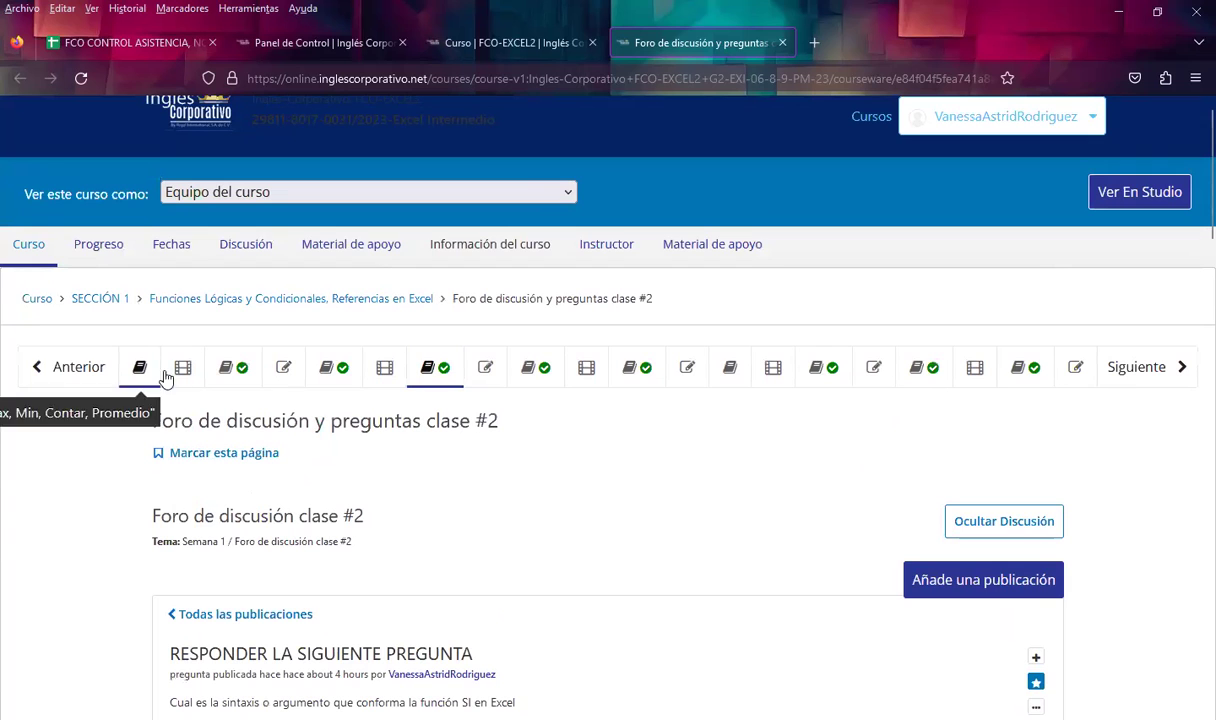
# Open the clase #1 'RESPONDER LA SIGUIENTE PREGUNTA' thread and find the uncommented replies
pyautogui.click(236, 370)
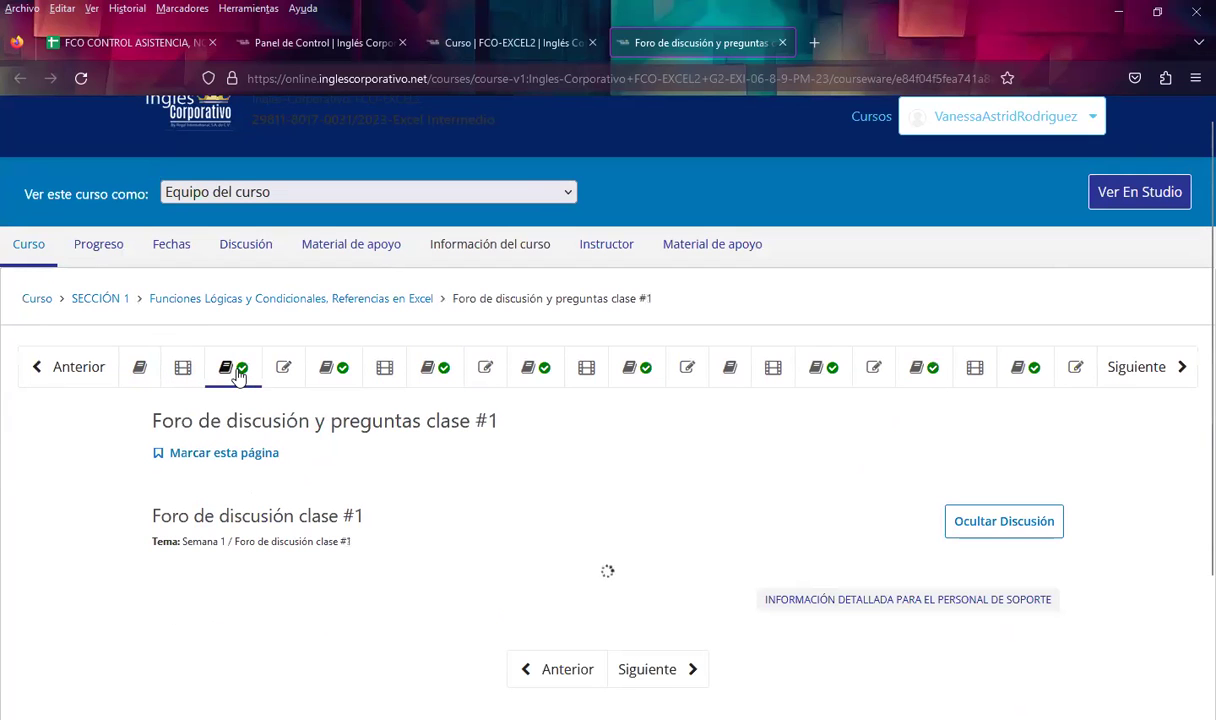
pyautogui.scroll(-2, 494, 512)
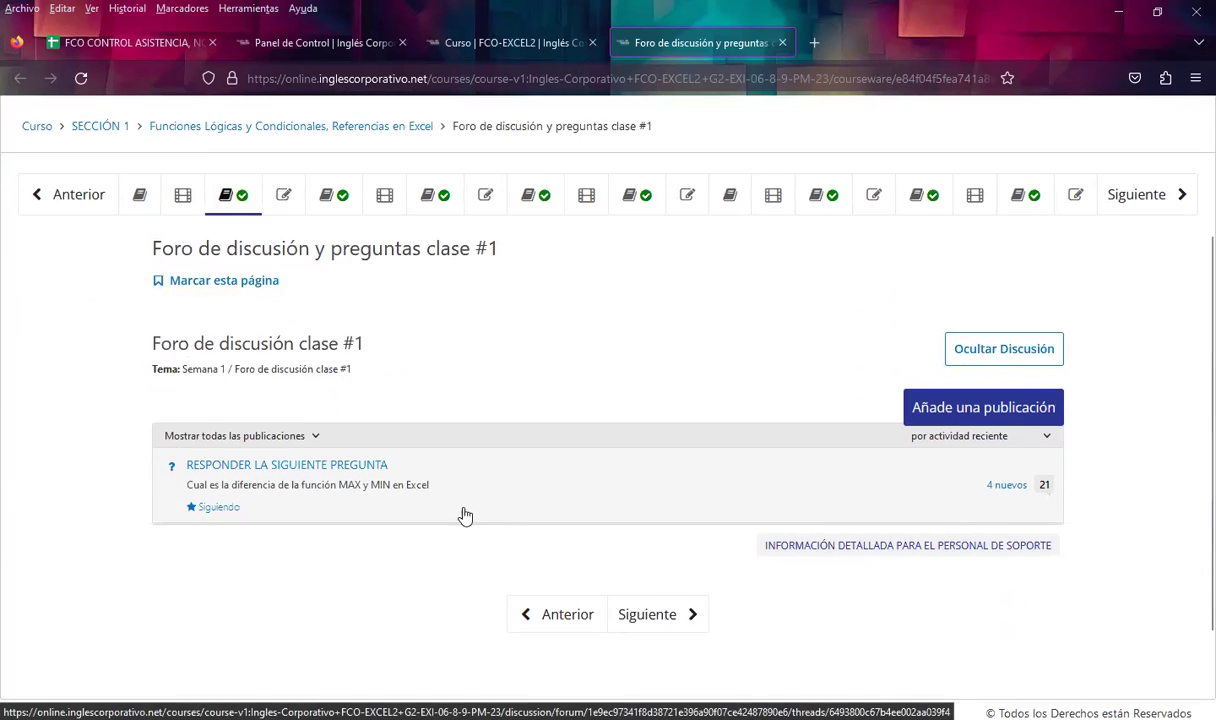
pyautogui.scroll(-1, 464, 515)
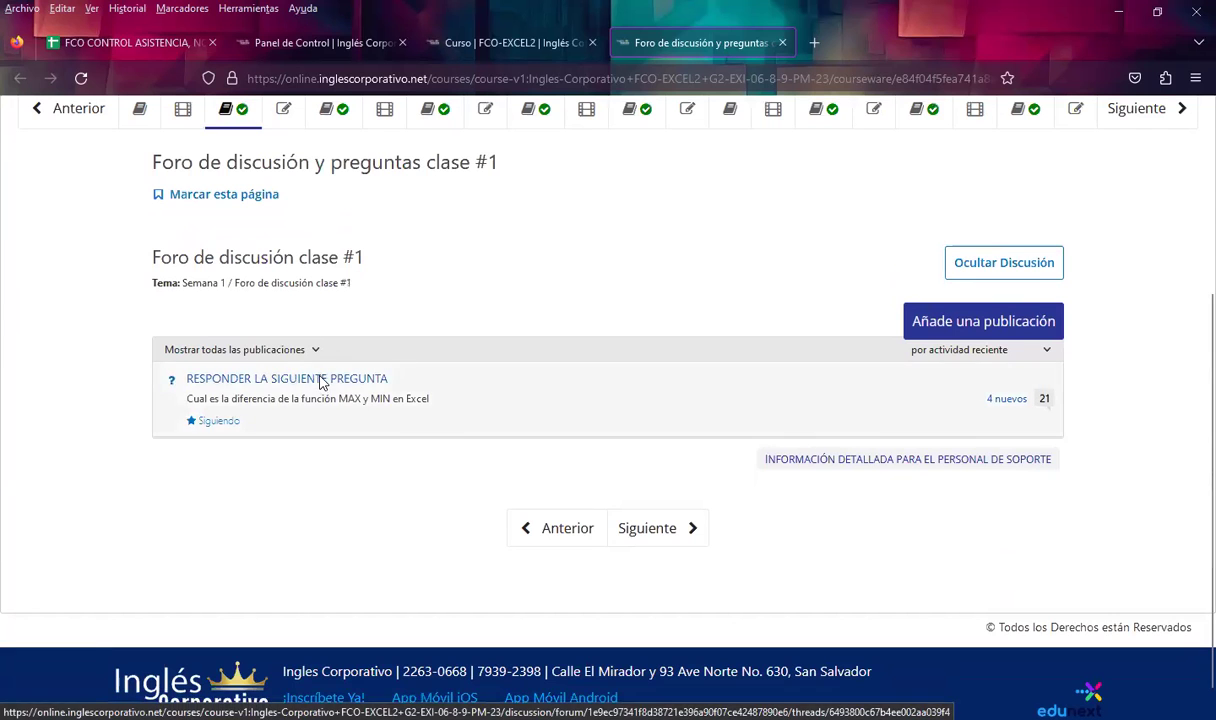
pyautogui.click(322, 383)
pyautogui.scroll(-5, 30, 529)
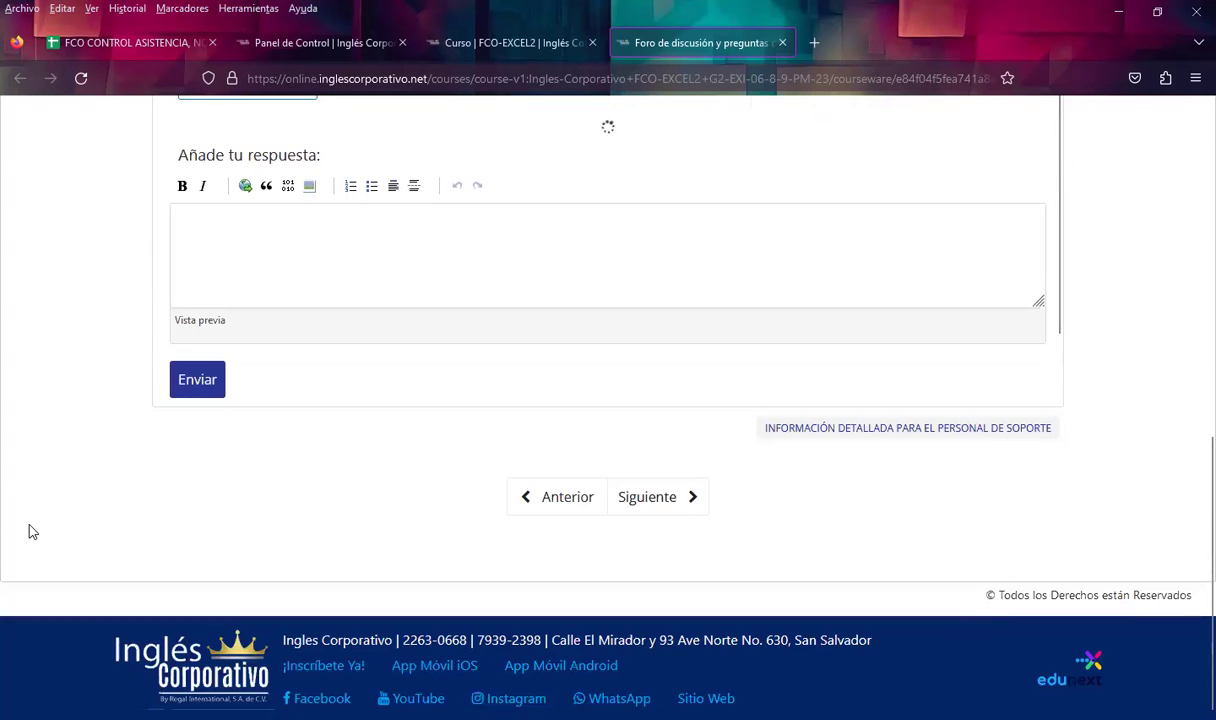
pyautogui.scroll(-5, 43, 435)
pyautogui.scroll(-4, 42, 480)
pyautogui.scroll(-3, 43, 503)
pyautogui.scroll(-4, 43, 503)
pyautogui.scroll(-3, 43, 503)
pyautogui.scroll(-2, 43, 503)
pyautogui.scroll(-3, 43, 503)
pyautogui.scroll(-6, 43, 500)
pyautogui.scroll(3, 200, 405)
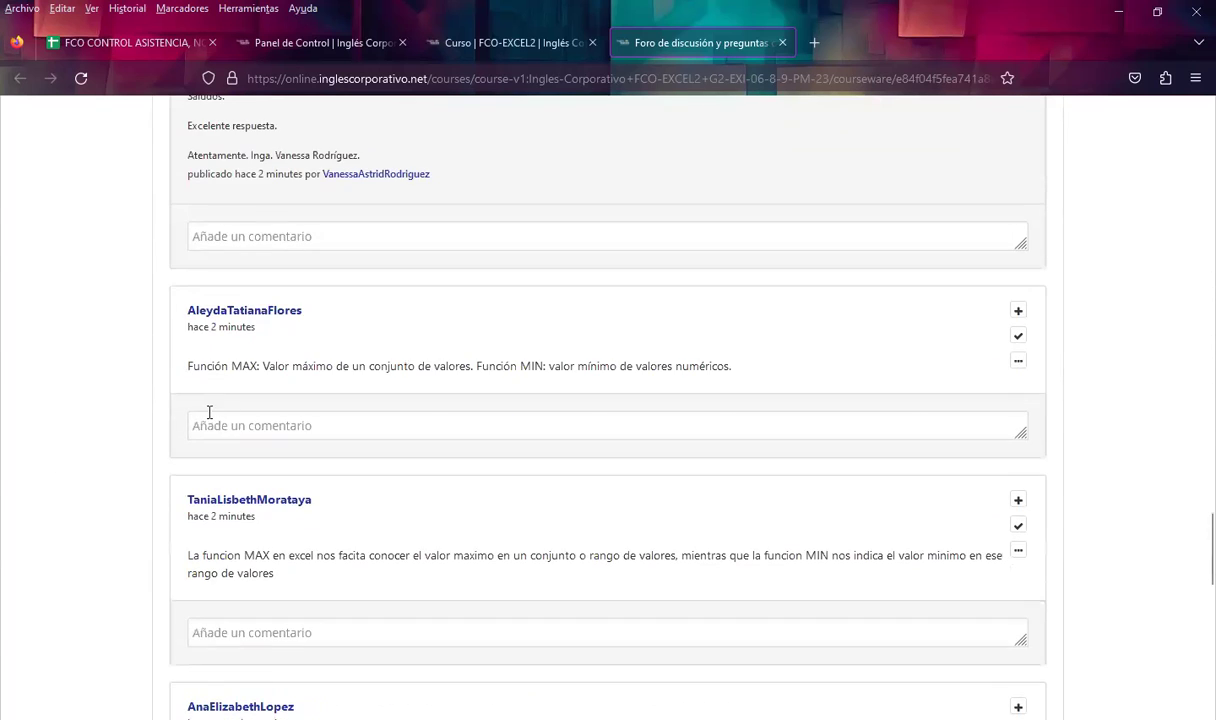
# Post the signed 'Excelente respuesta' comment on the first two remaining student replies
pyautogui.click(230, 425)
pyautogui.write('Saludos.  Excelente respuesta.  Atentamente. Inga. Vanessa Rodríguez.')
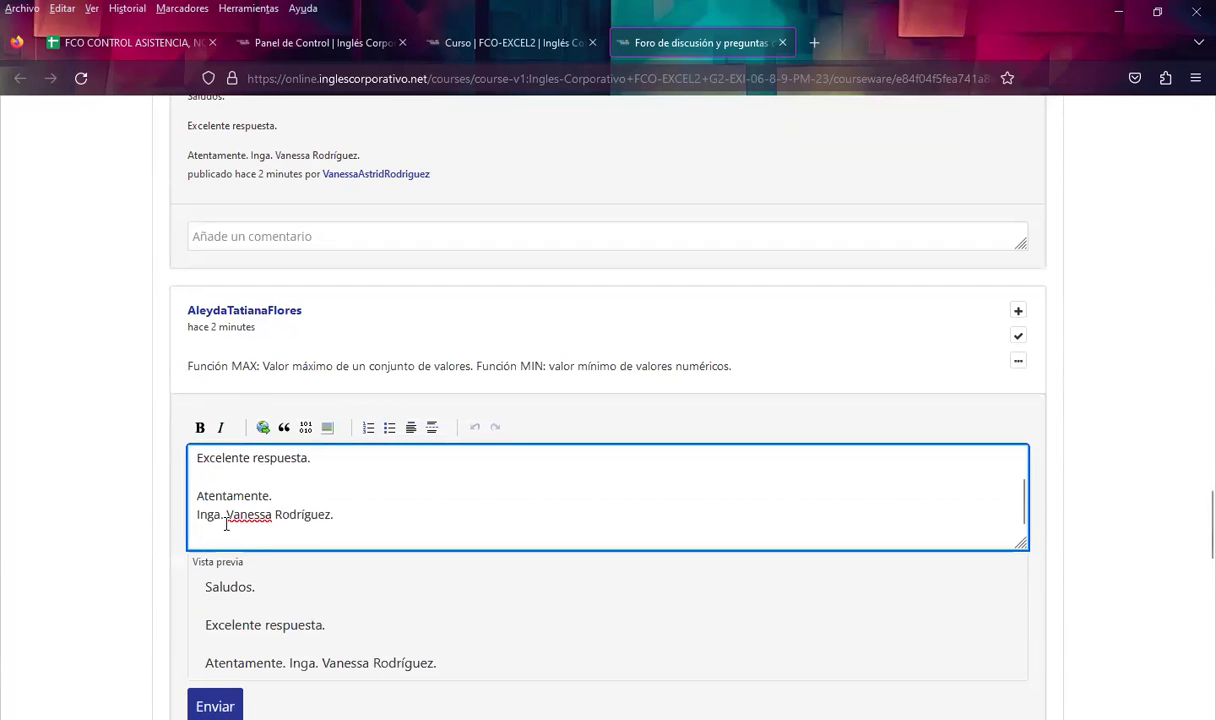
pyautogui.scroll(-1, 226, 524)
pyautogui.scroll(-2, 217, 545)
pyautogui.click(215, 535)
pyautogui.scroll(-4, 125, 514)
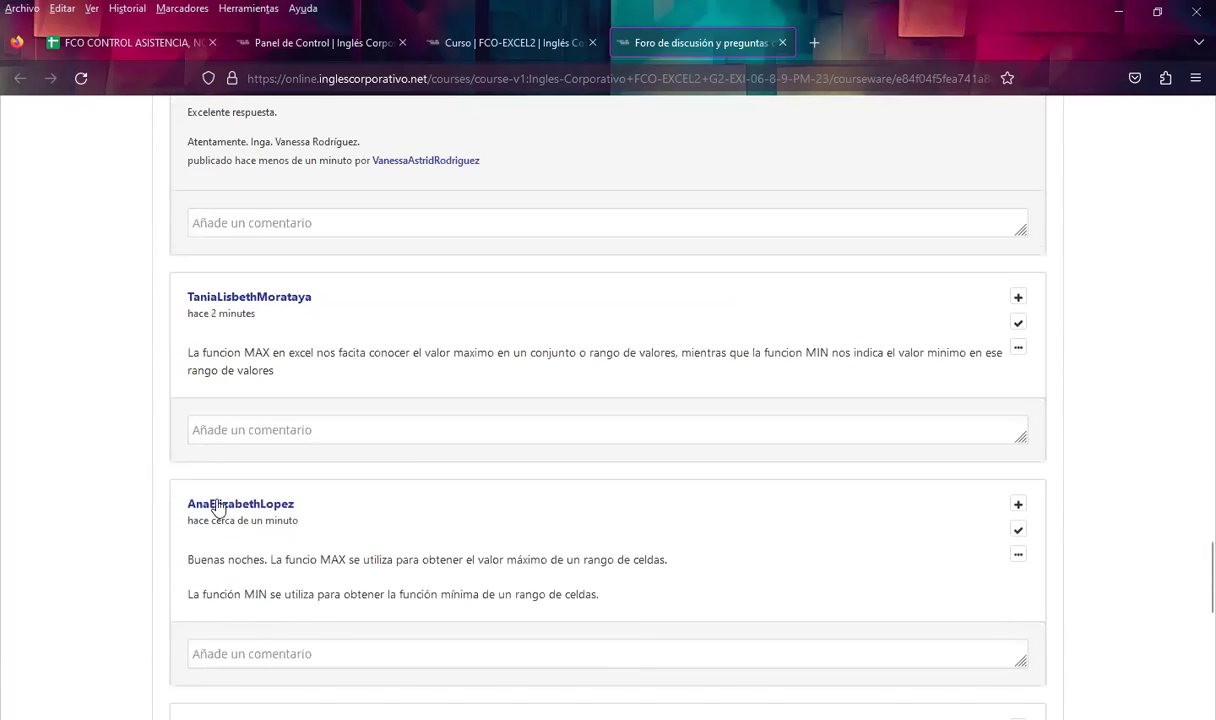
pyautogui.click(217, 430)
pyautogui.write('Saludos.  Excelente respuesta.  Atentamente. Inga. Vanessa Rodríguez.')
pyautogui.scroll(-3, 170, 440)
pyautogui.click(215, 366)
# Post the signed comment on the last two student replies, then return to the thread top
pyautogui.scroll(-3, 214, 387)
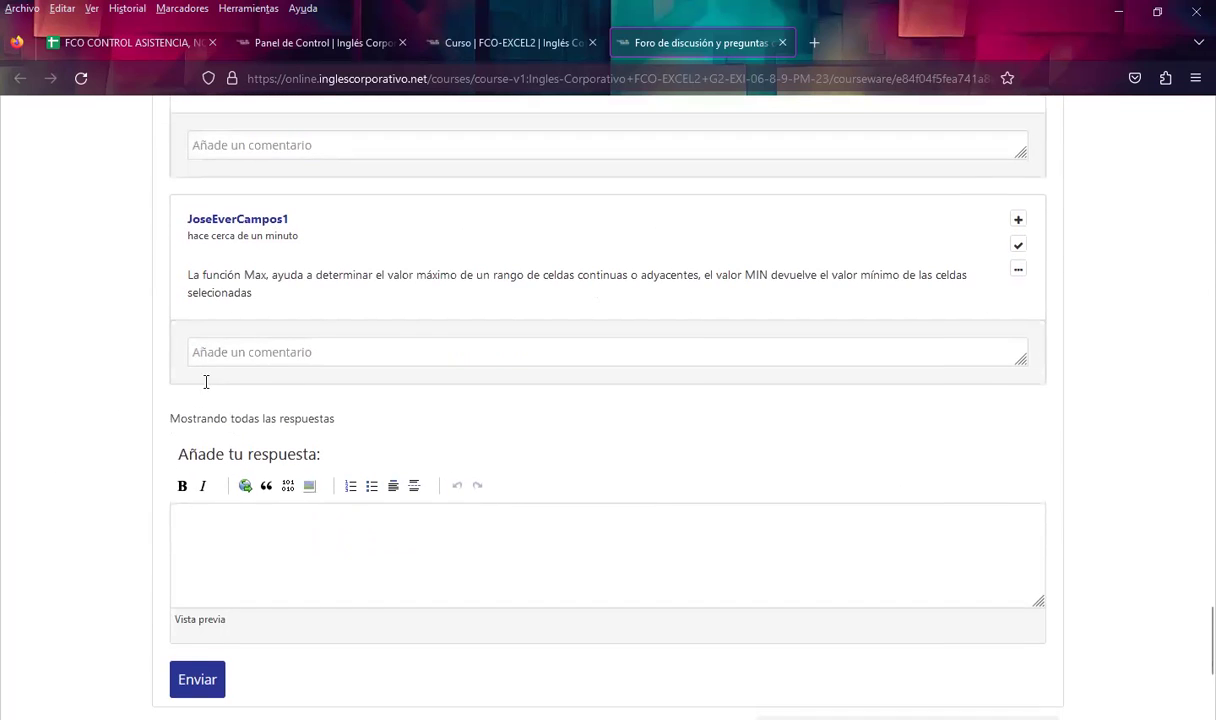
pyautogui.scroll(3, 206, 382)
pyautogui.click(225, 410)
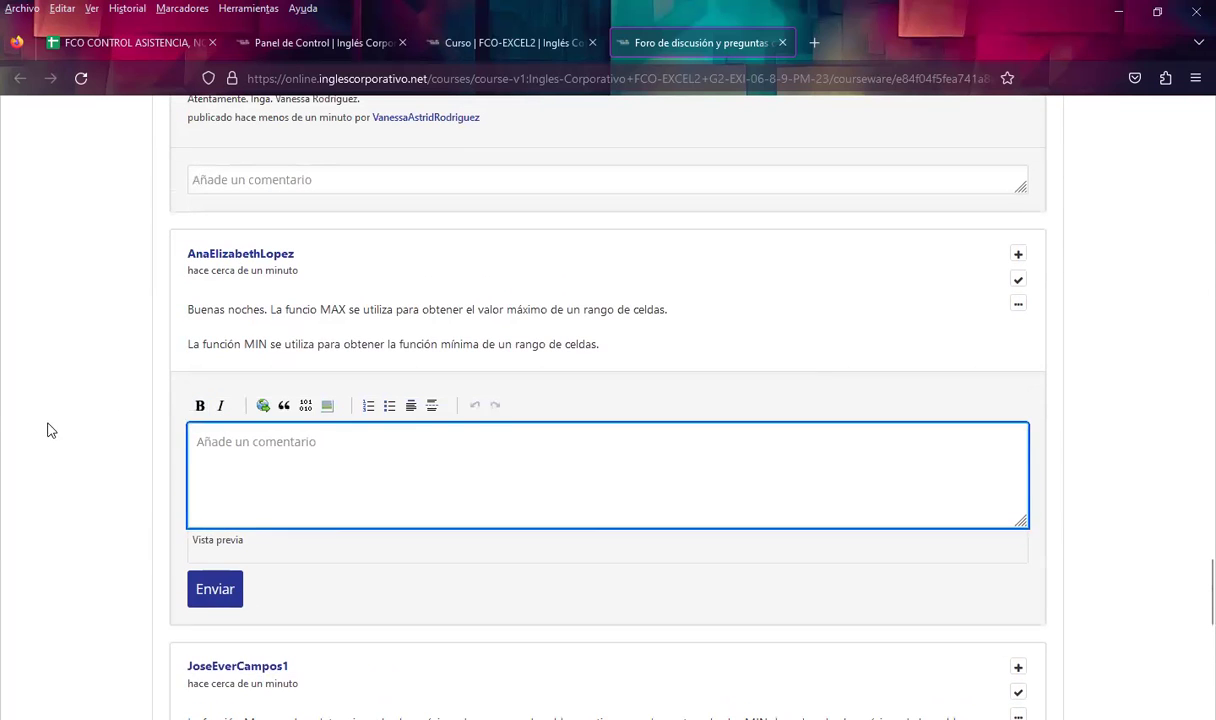
pyautogui.write('Saludos.  Excelente respuesta.  Atentamente. Inga. Vanessa Rodríguez.')
pyautogui.scroll(-3, 108, 450)
pyautogui.click(205, 428)
pyautogui.scroll(-2, 160, 432)
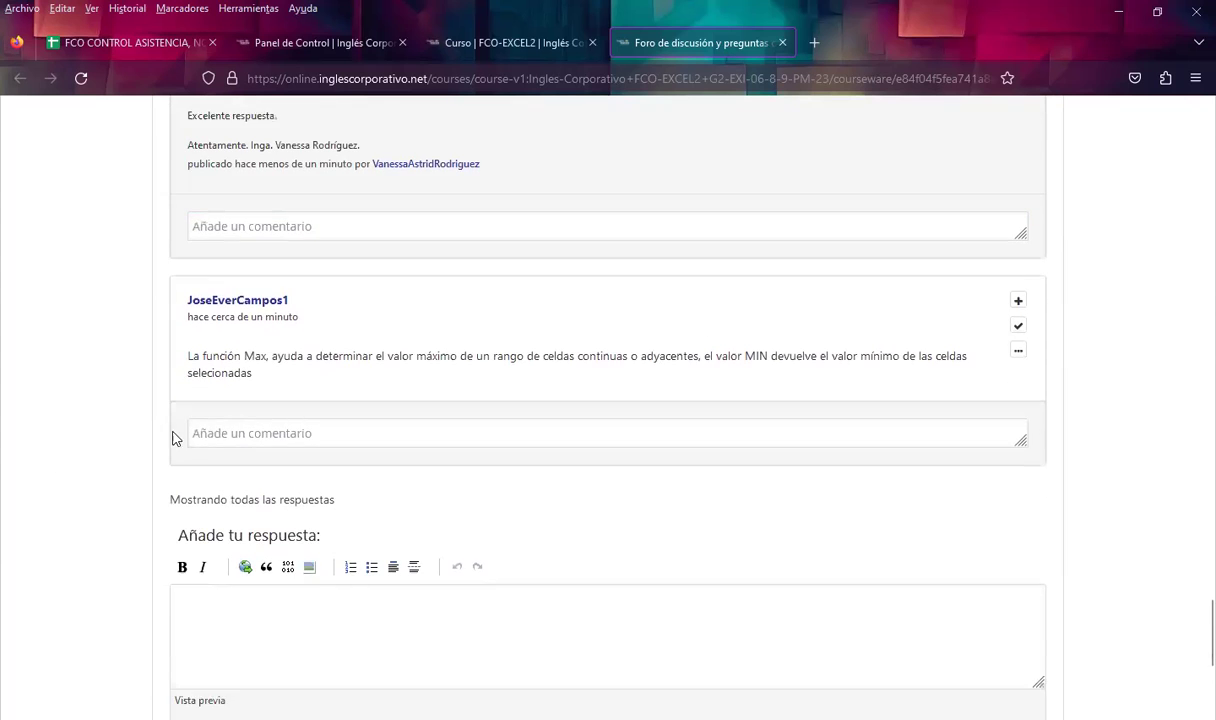
pyautogui.scroll(-1, 172, 438)
pyautogui.click(217, 410)
pyautogui.write('Saludos.  Excelente respuesta.  Atentamente. Inga. Vanessa Rodríguez.')
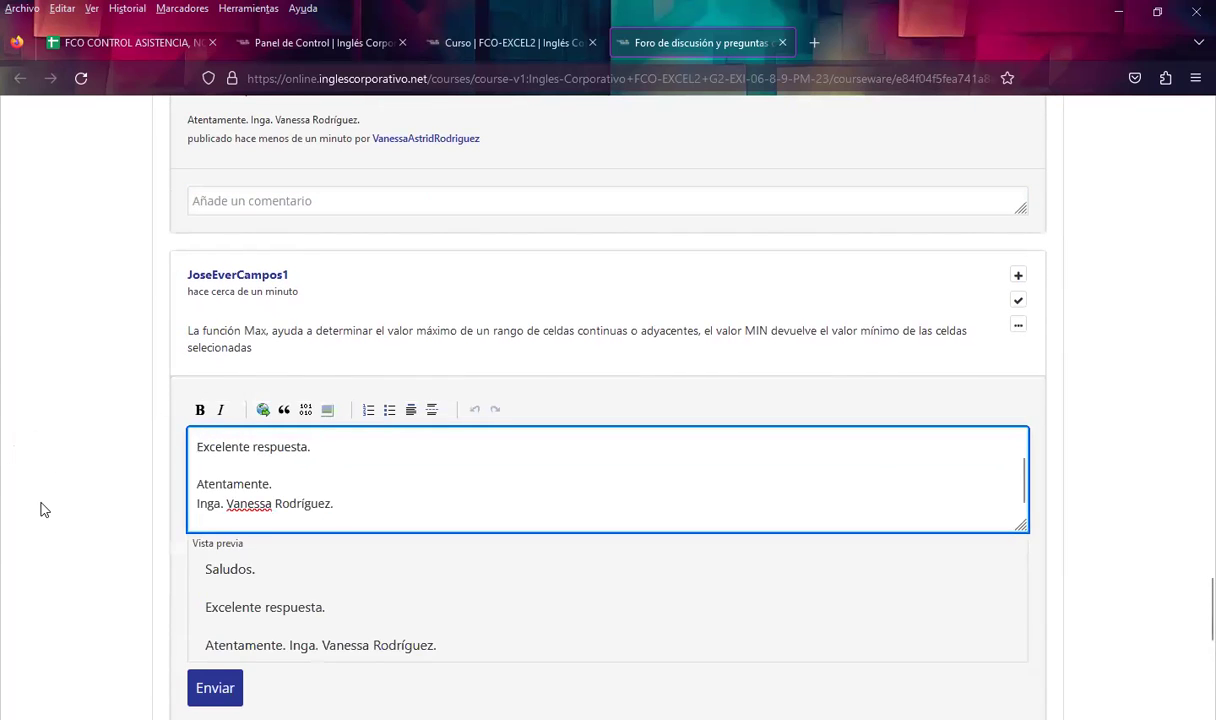
pyautogui.scroll(-3, 100, 500)
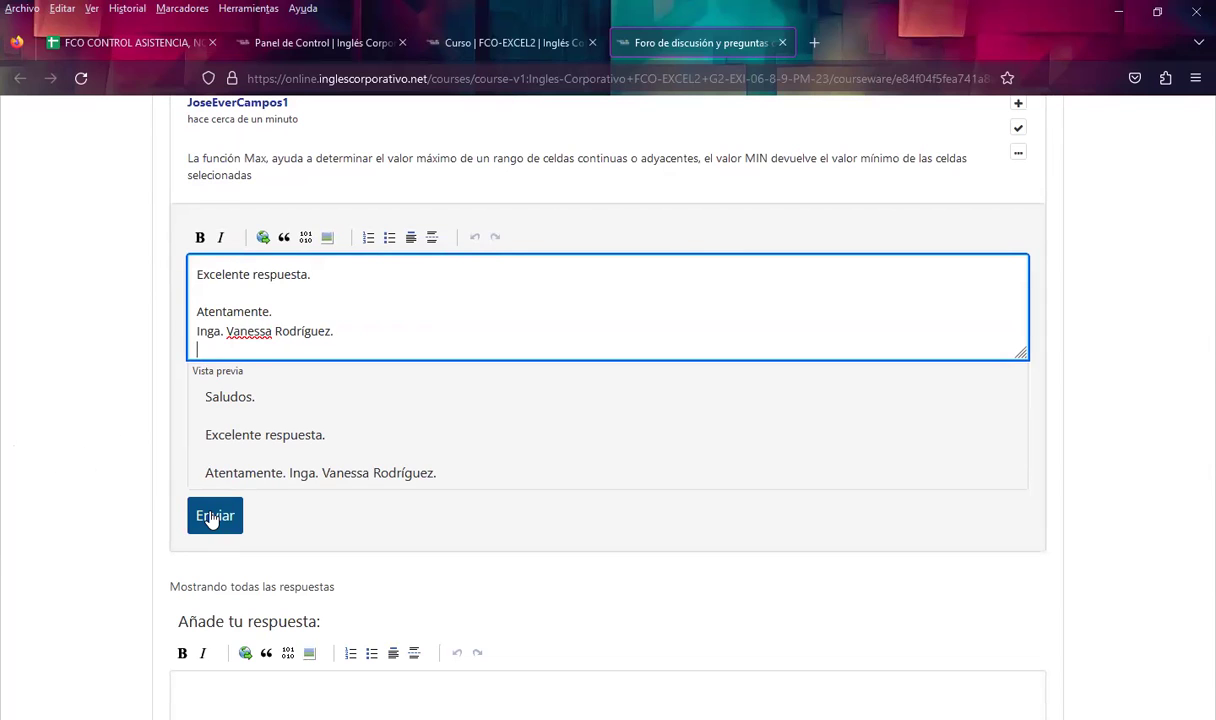
pyautogui.click(213, 515)
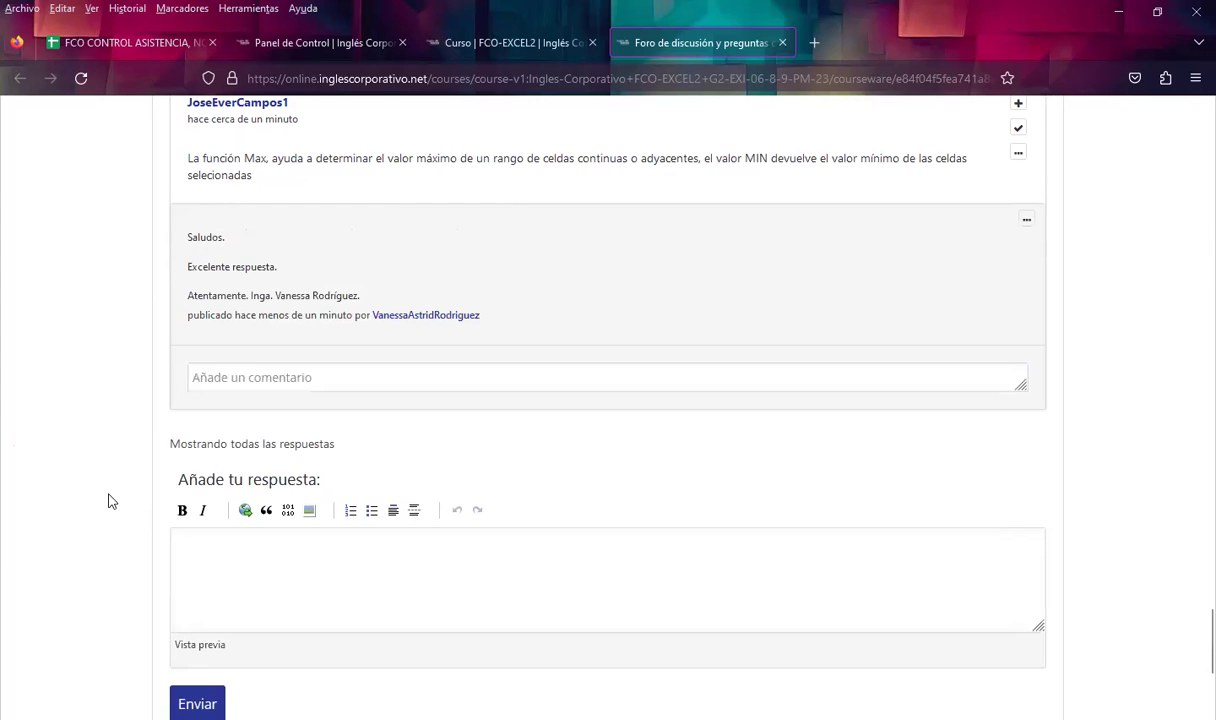
pyautogui.scroll(-5, 103, 503)
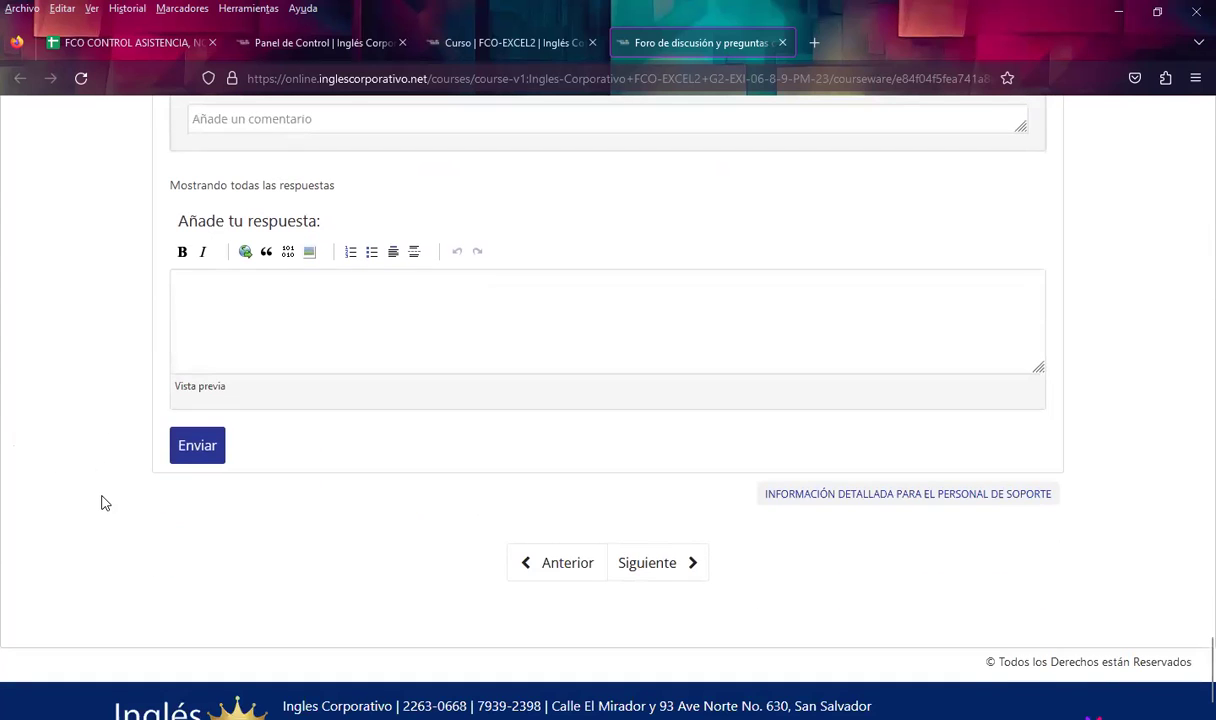
pyautogui.scroll(6, 104, 504)
pyautogui.scroll(10, 104, 504)
pyautogui.scroll(10, 104, 505)
pyautogui.scroll(8, 108, 508)
pyautogui.scroll(8, 112, 510)
pyautogui.scroll(8, 100, 500)
pyautogui.scroll(8, 100, 500)
pyautogui.scroll(8, 115, 503)
pyautogui.scroll(8, 100, 502)
pyautogui.scroll(2, 77, 500)
pyautogui.scroll(3, 77, 500)
# Reload the clase #1 discussion page to show the updated 12-response thread with its comments
pyautogui.scroll(2, 77, 503)
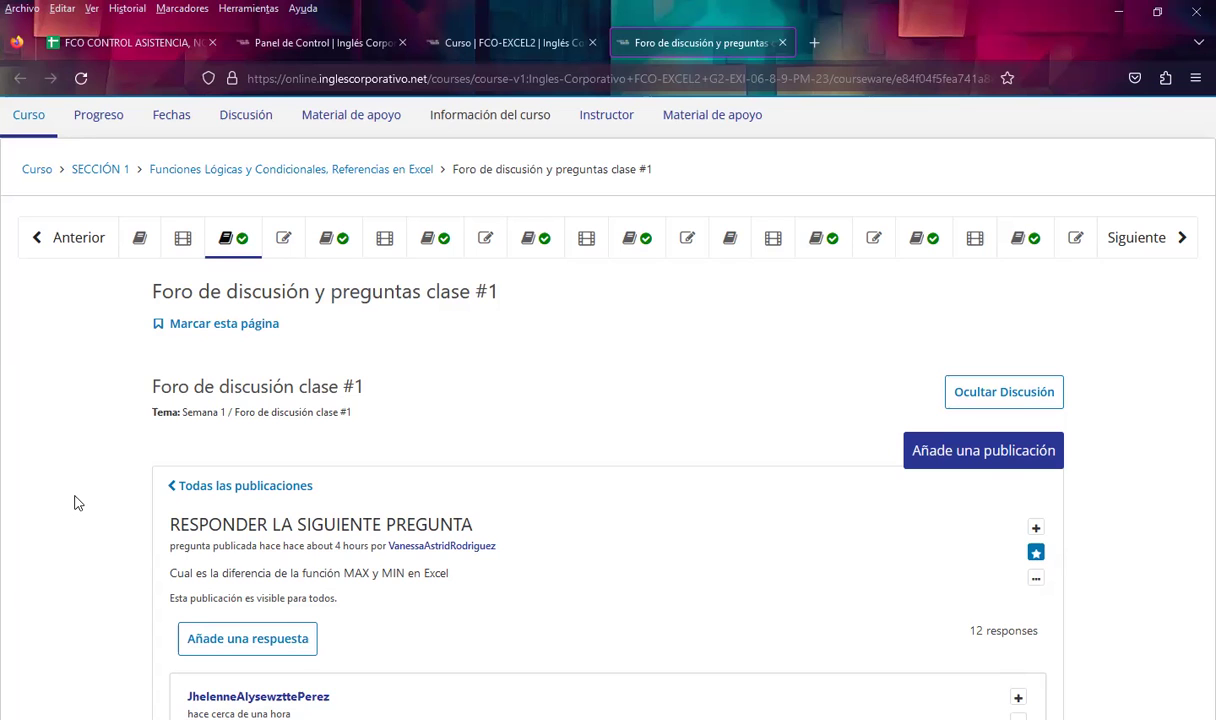
pyautogui.scroll(-3, 30, 519)
pyautogui.press('F5')
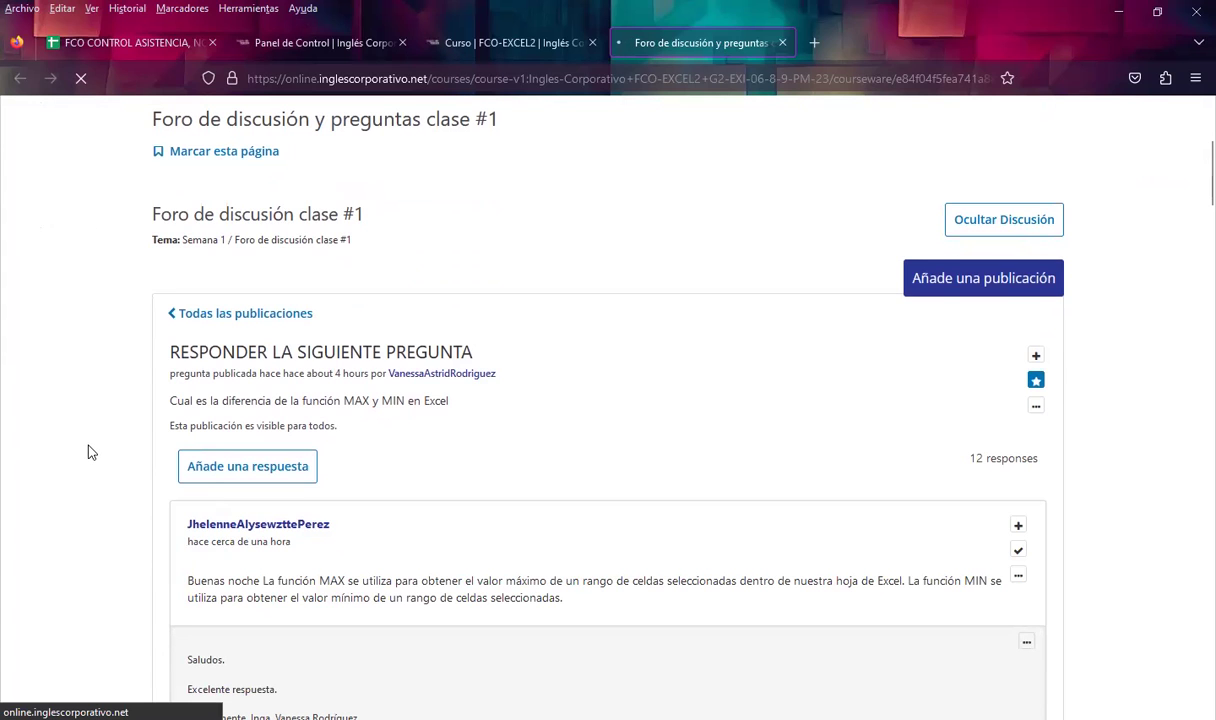
pyautogui.scroll(-1, 82, 445)
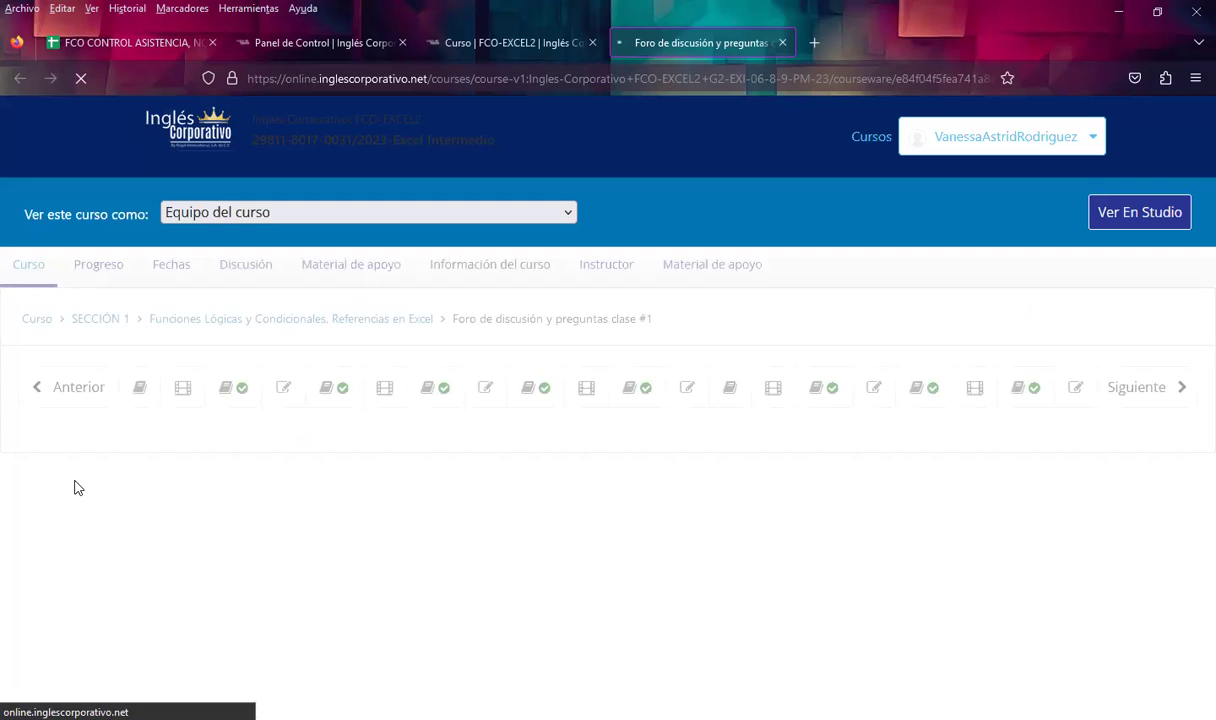